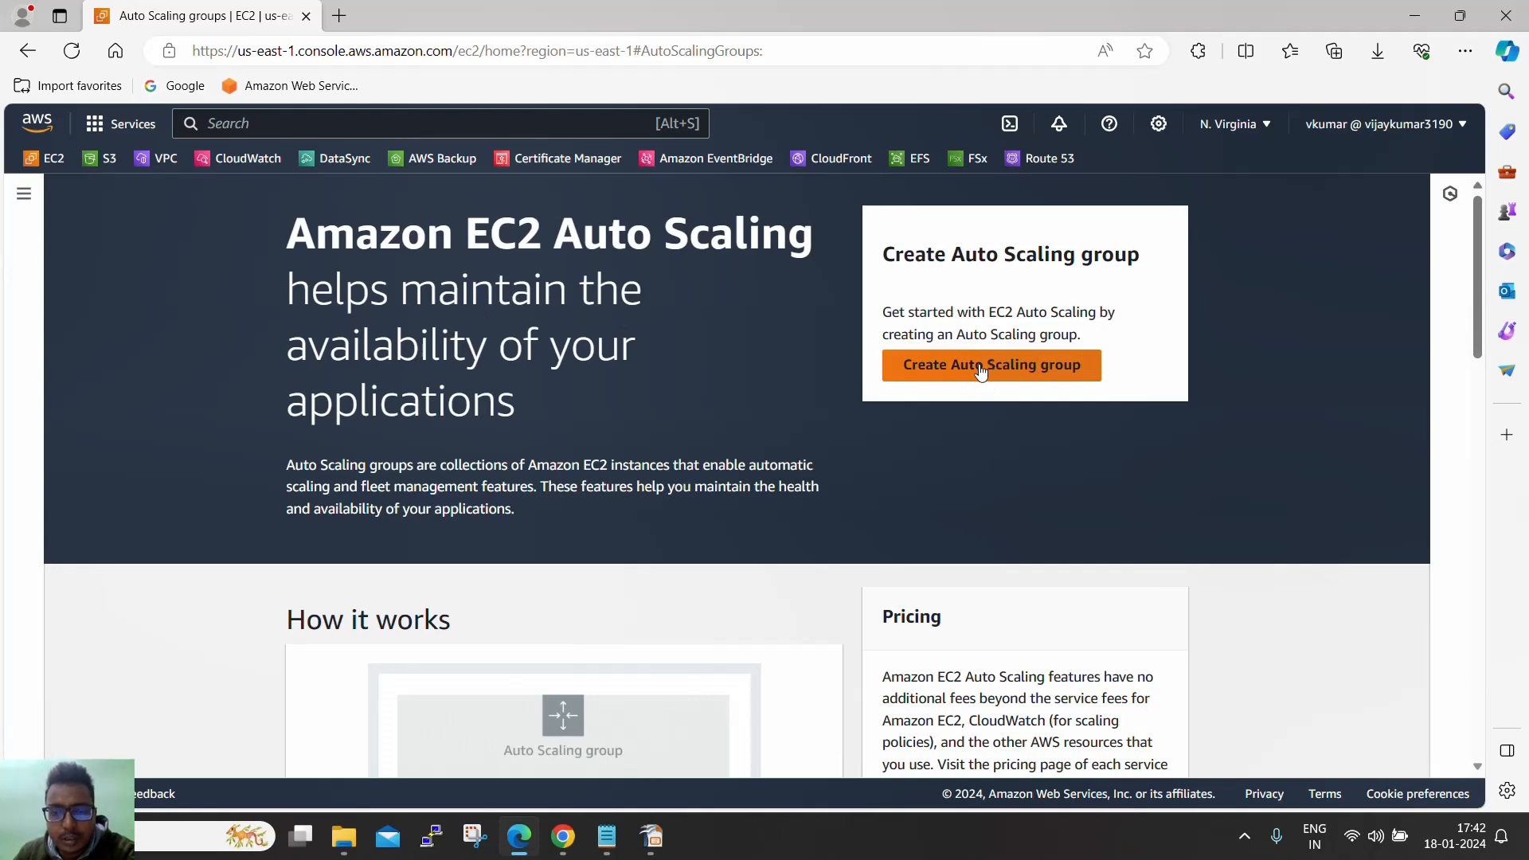
# Step: Start a new EC2 launch template and name it LT1
pyautogui.click(45, 159)
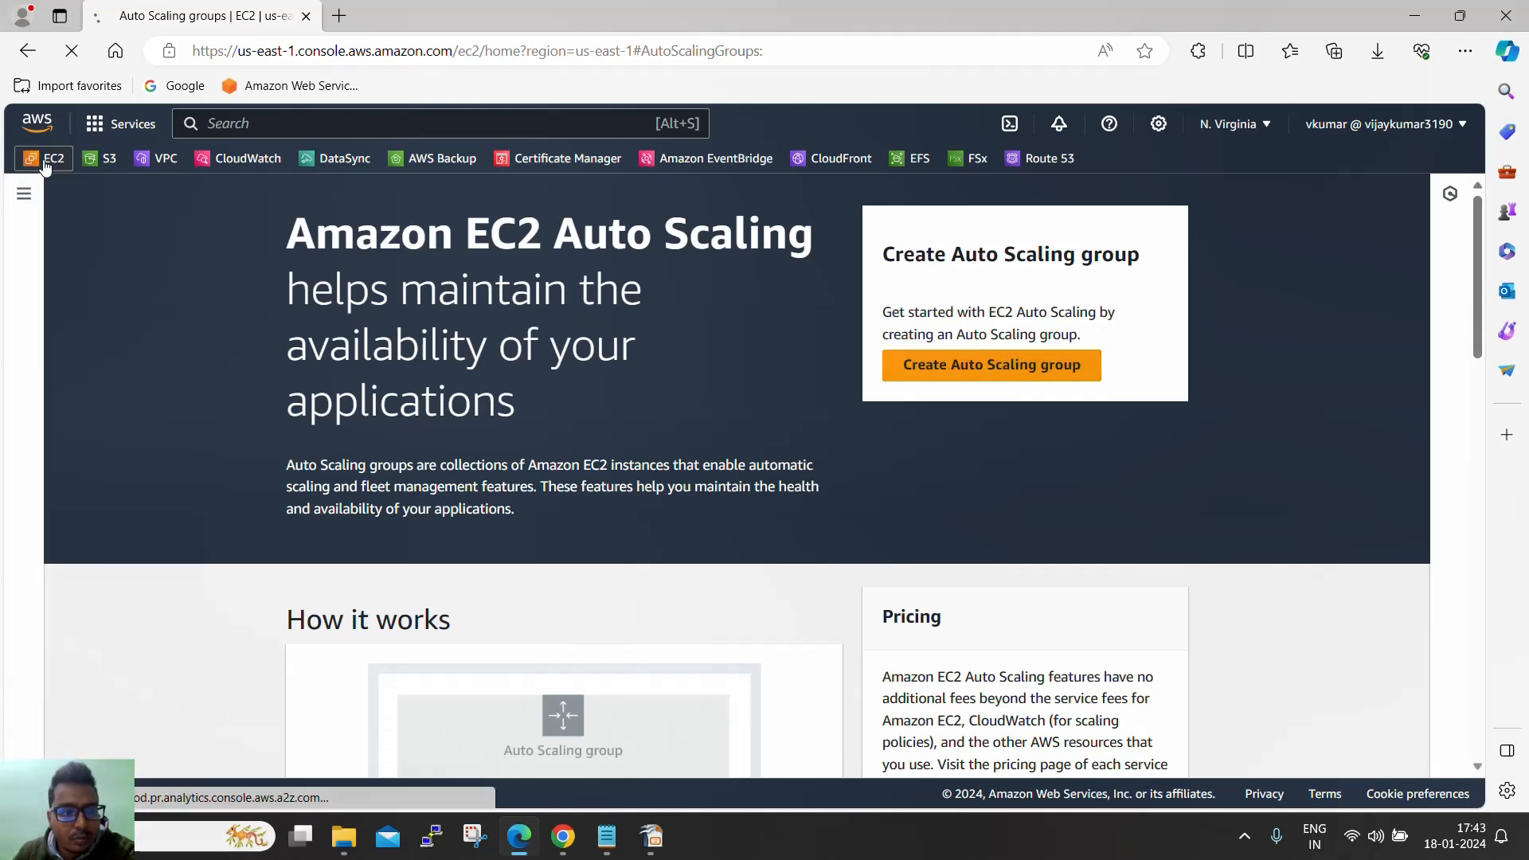
pyautogui.scroll(-4, 119, 311)
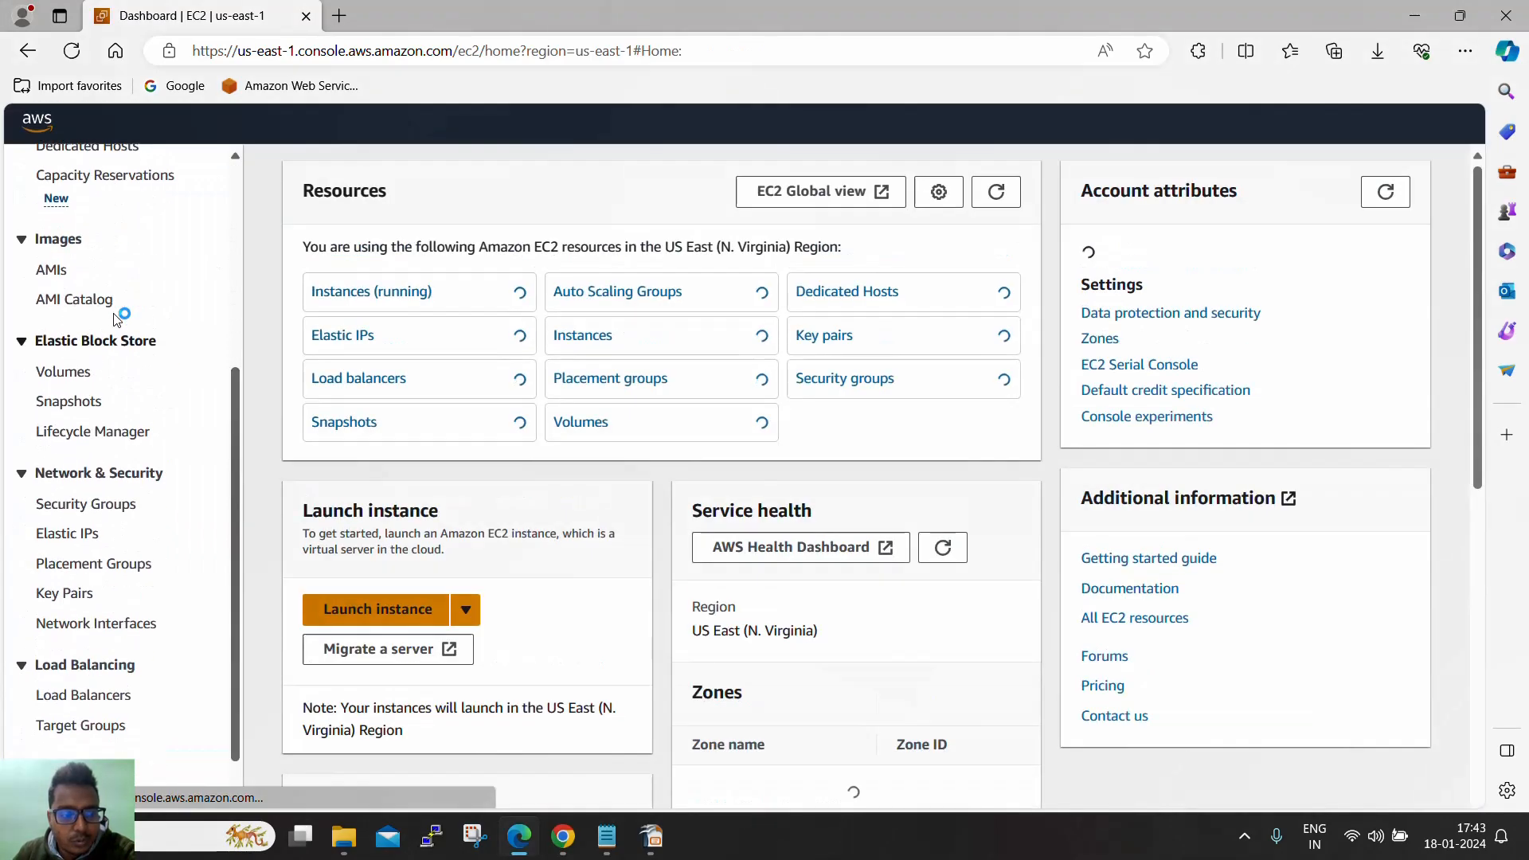
pyautogui.scroll(-1, 116, 319)
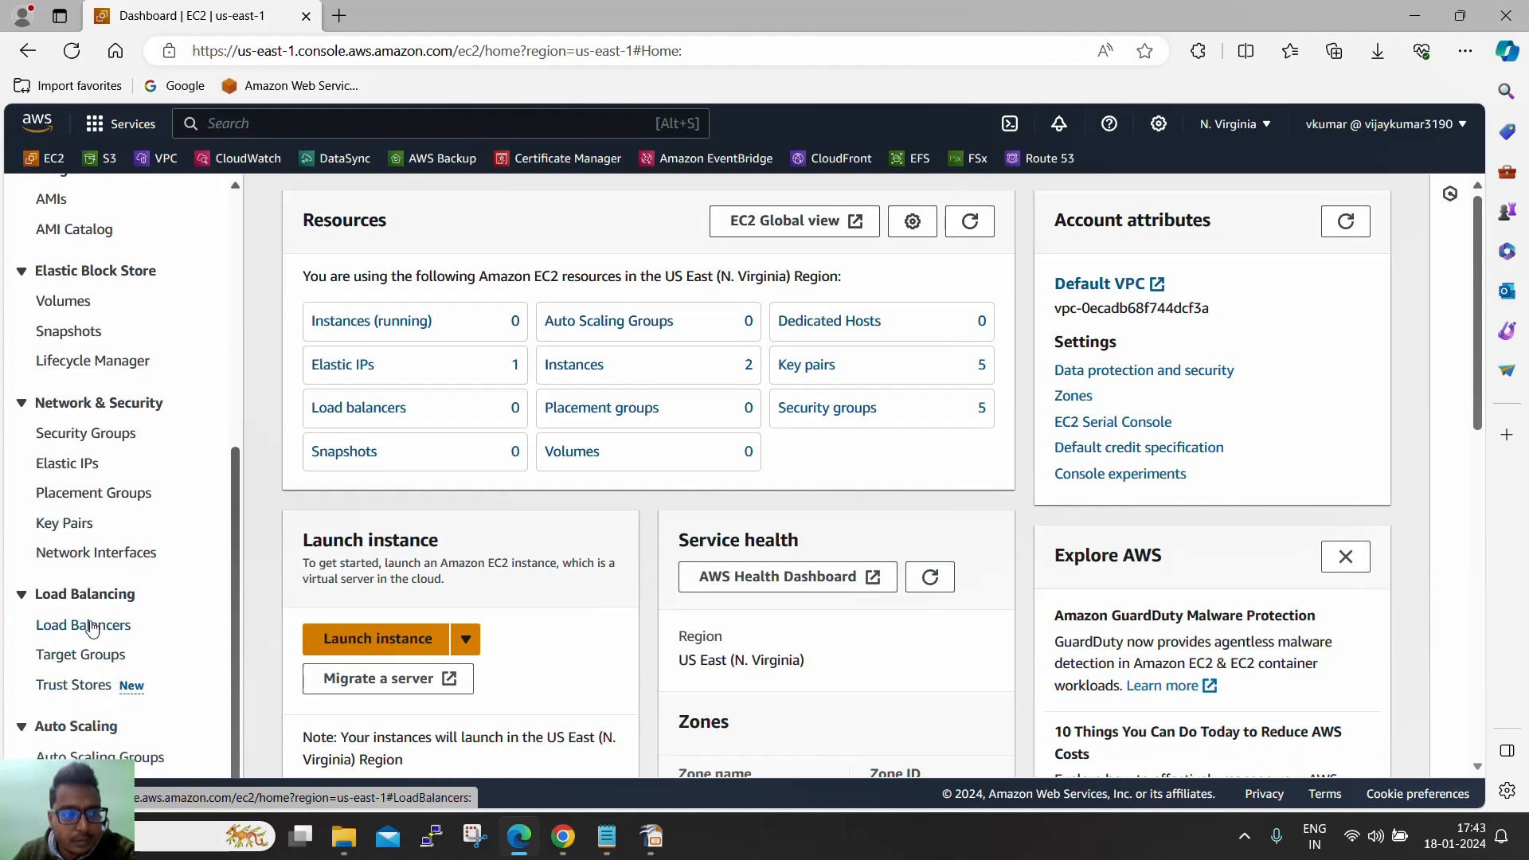
pyautogui.scroll(3, 88, 629)
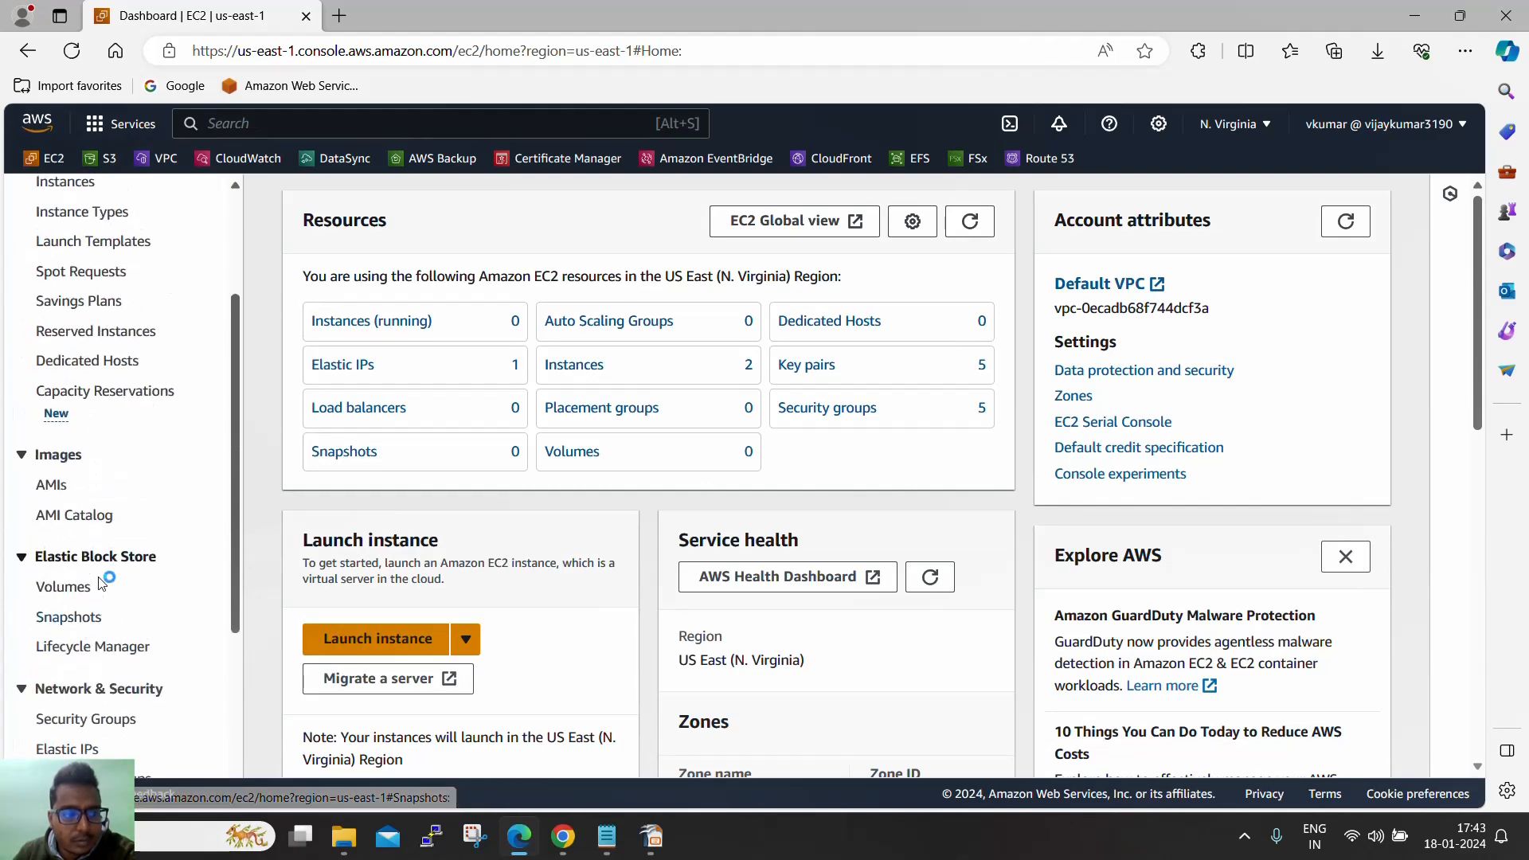
pyautogui.click(129, 240)
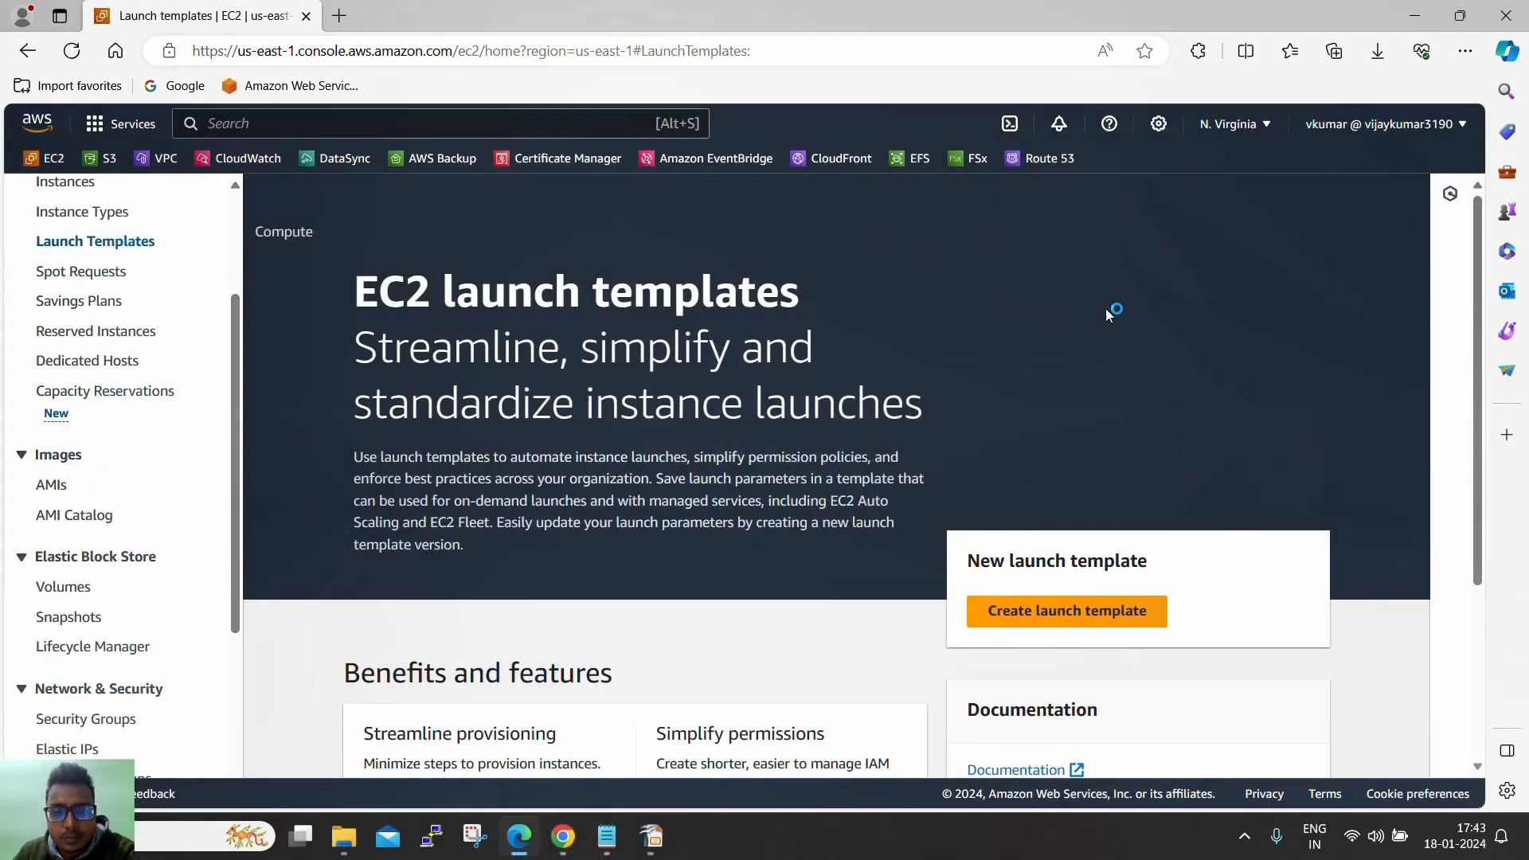
pyautogui.click(1059, 615)
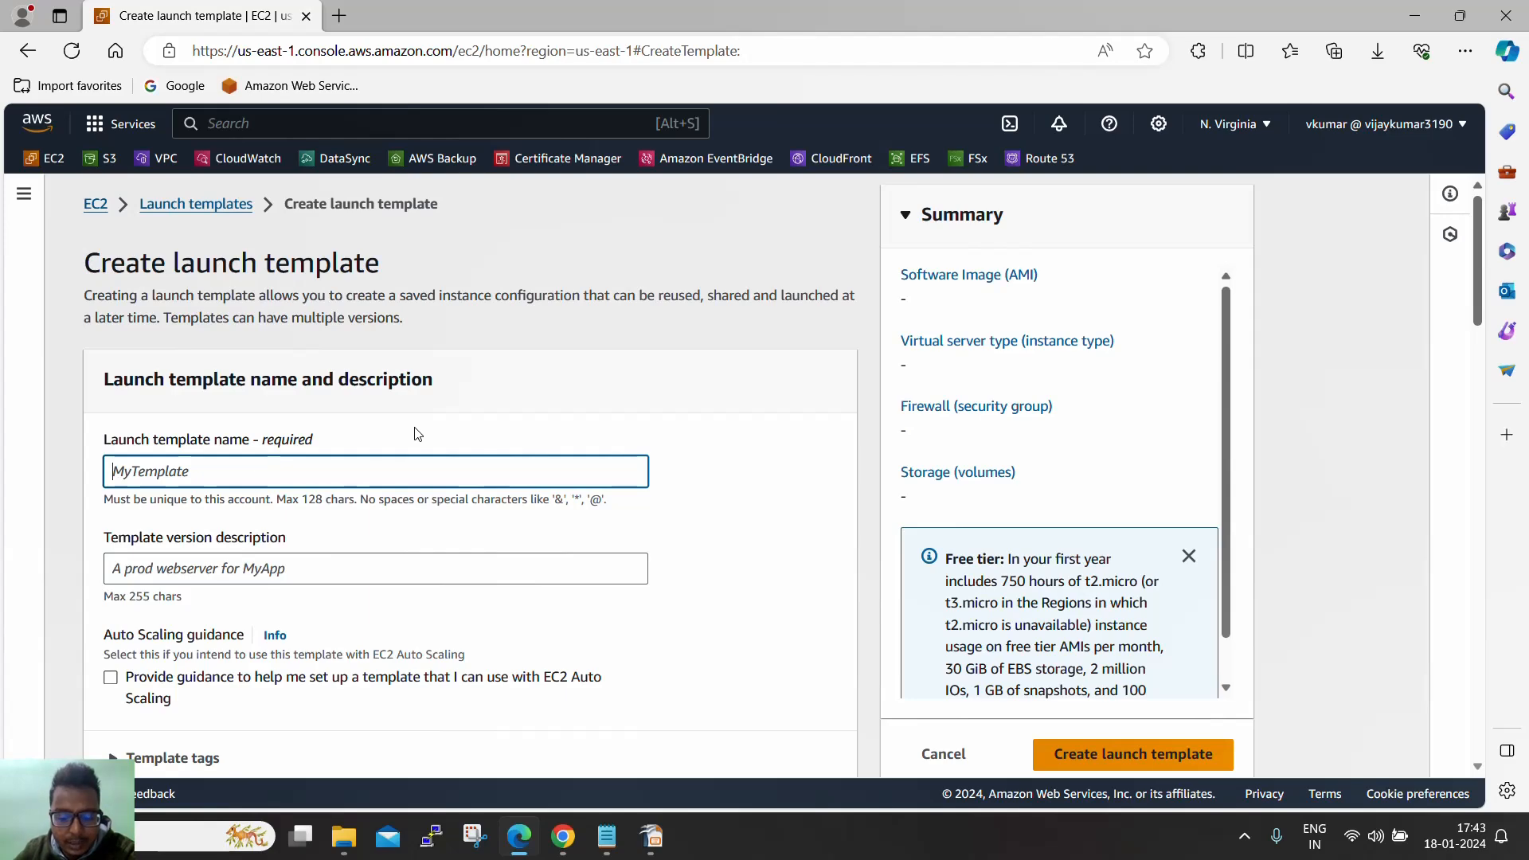
pyautogui.write('LT1')
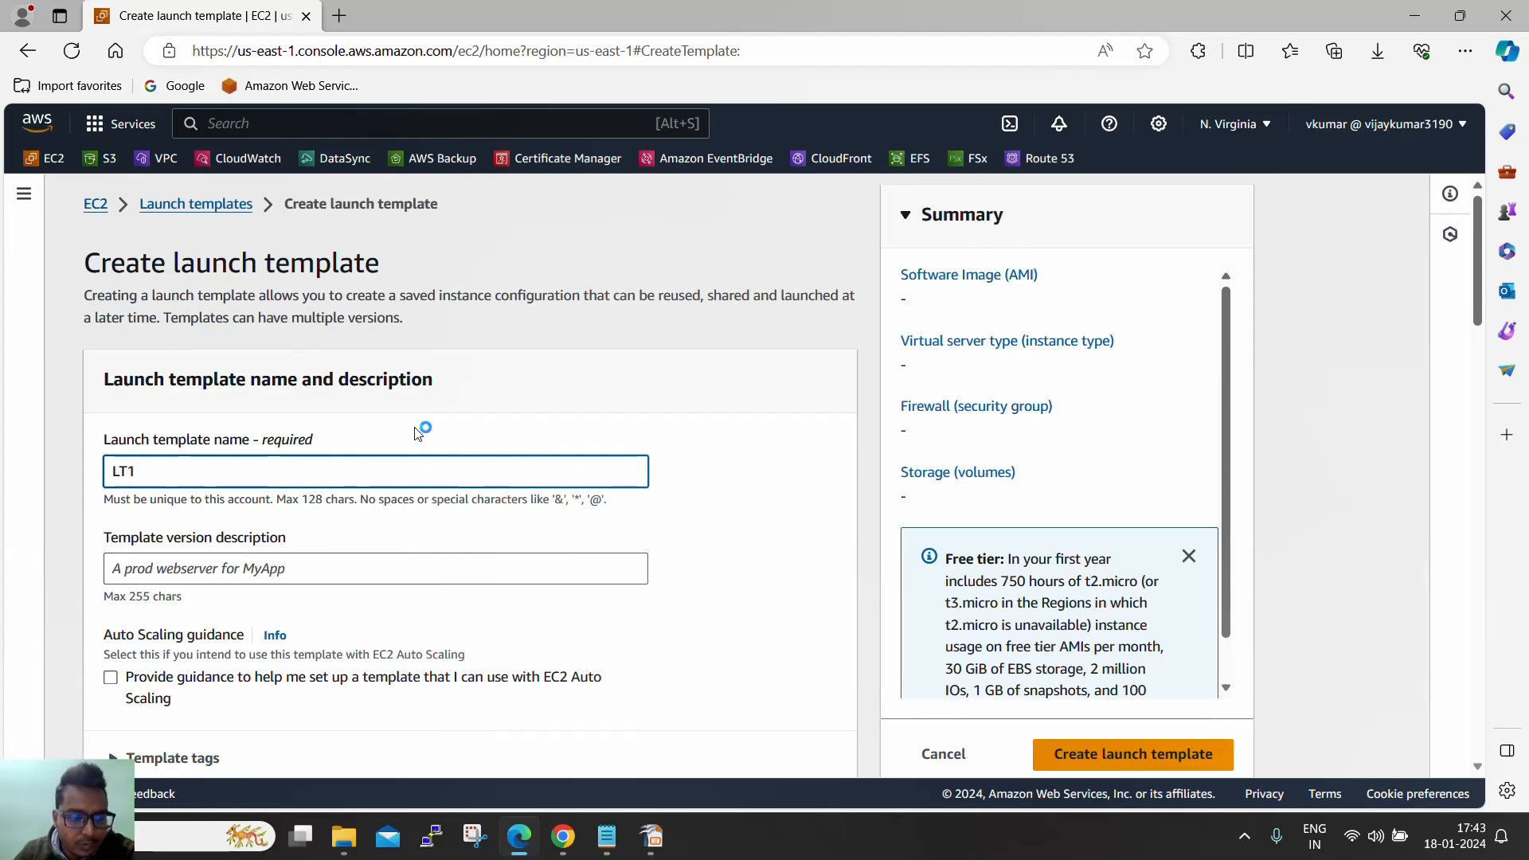
# Step: Choose the Amazon Linux 2023 AMI and the t2.micro instance type for the launch template
pyautogui.scroll(-5, 418, 431)
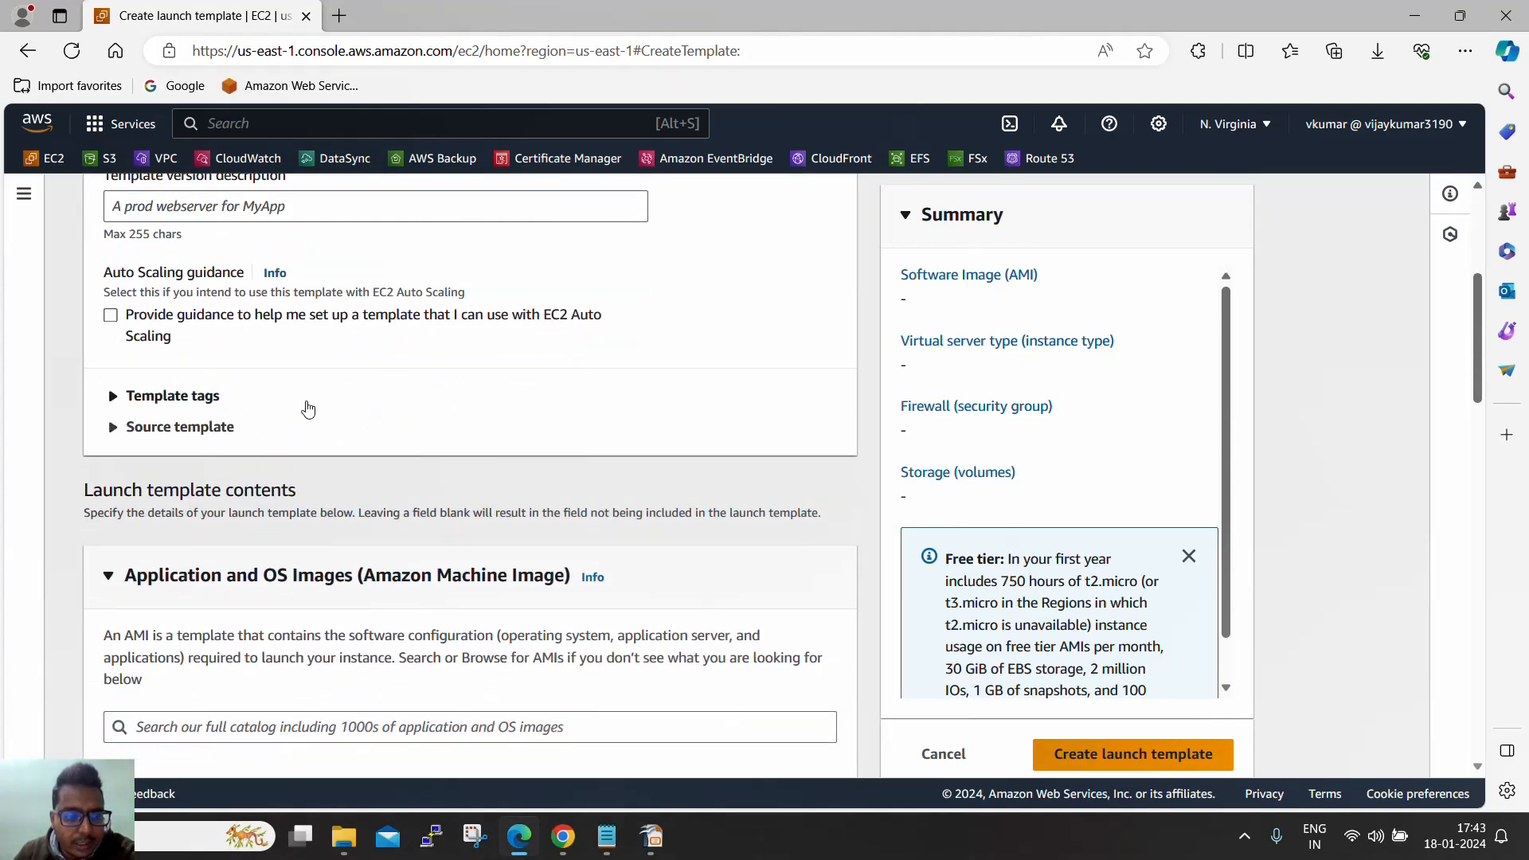
pyautogui.scroll(-6, 308, 410)
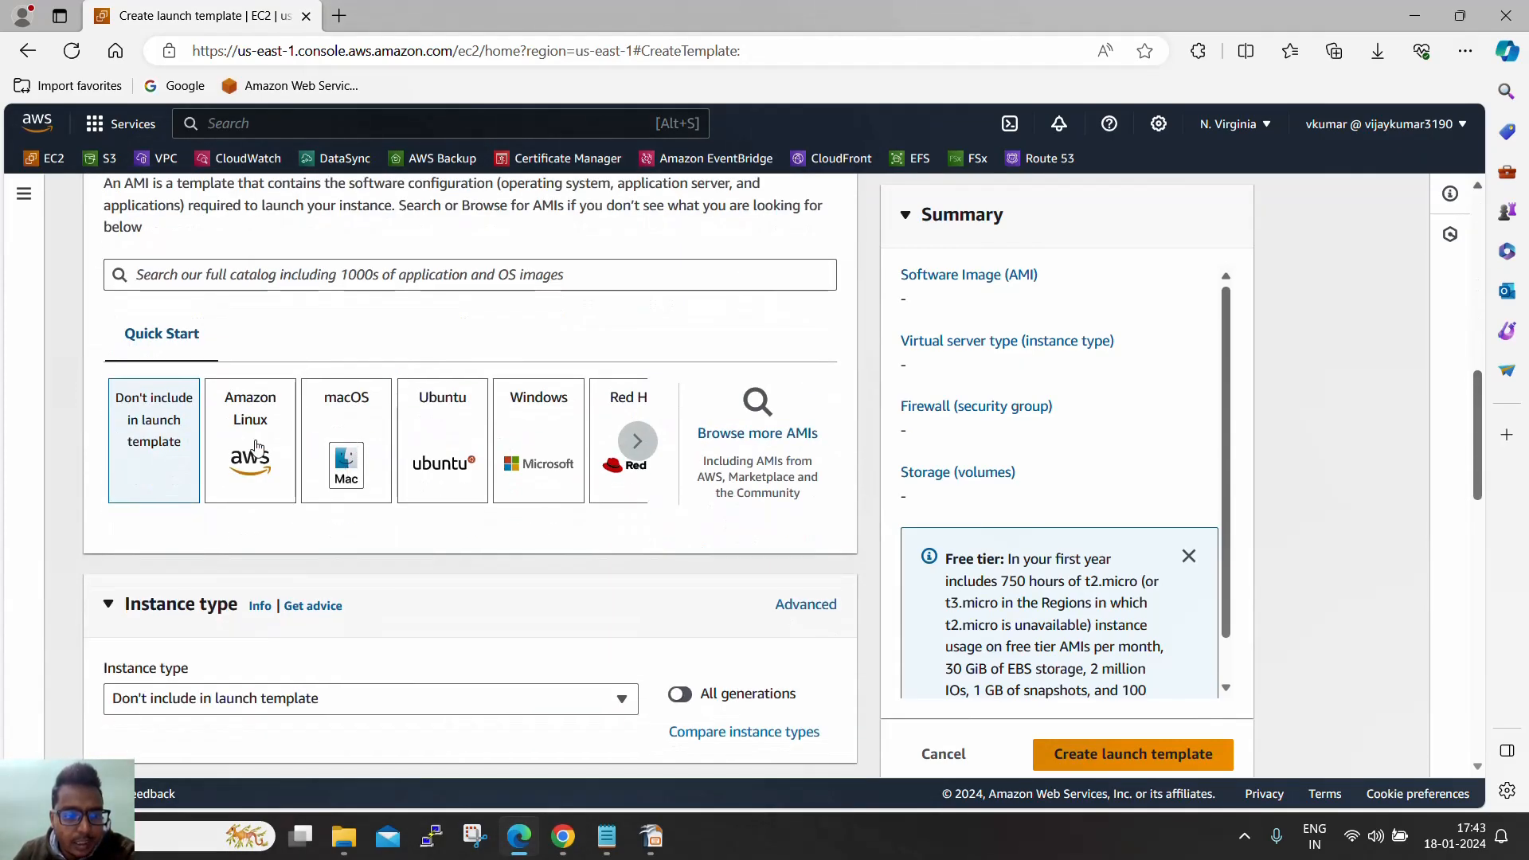
pyautogui.click(256, 446)
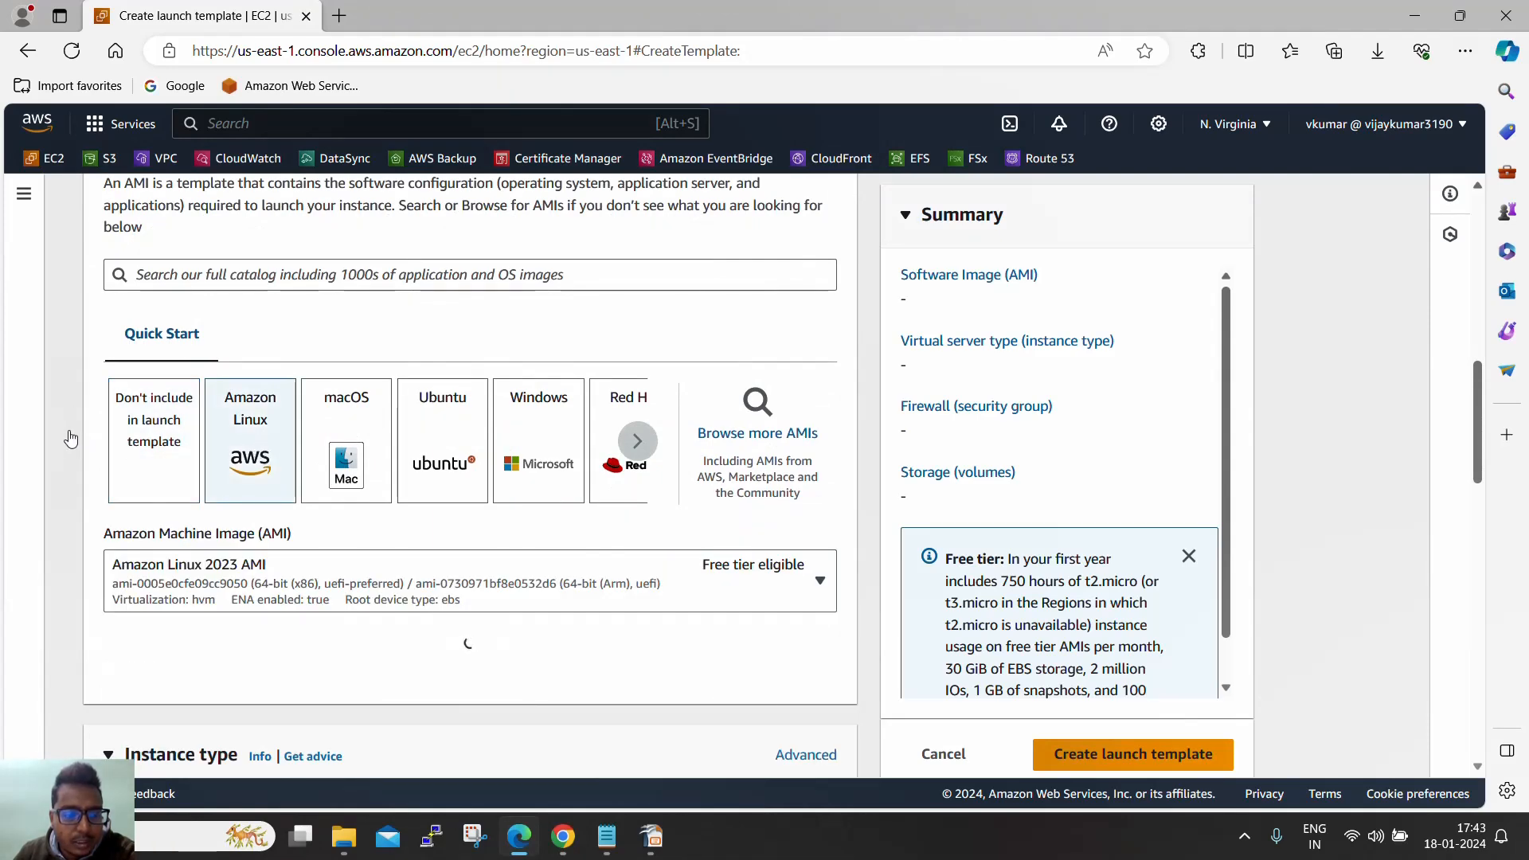
pyautogui.scroll(-7, 70, 431)
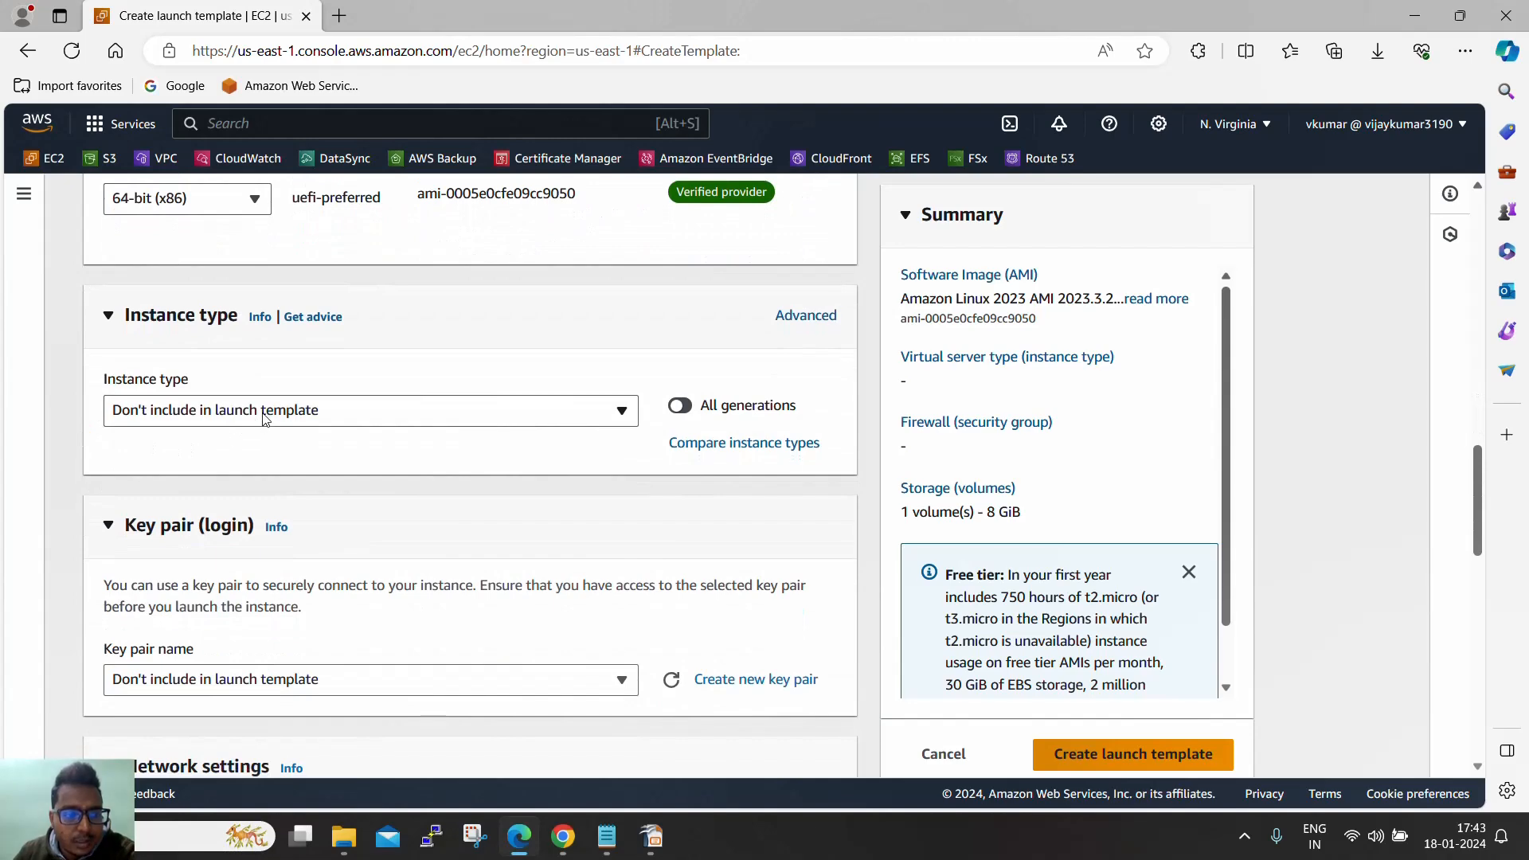
pyautogui.click(265, 419)
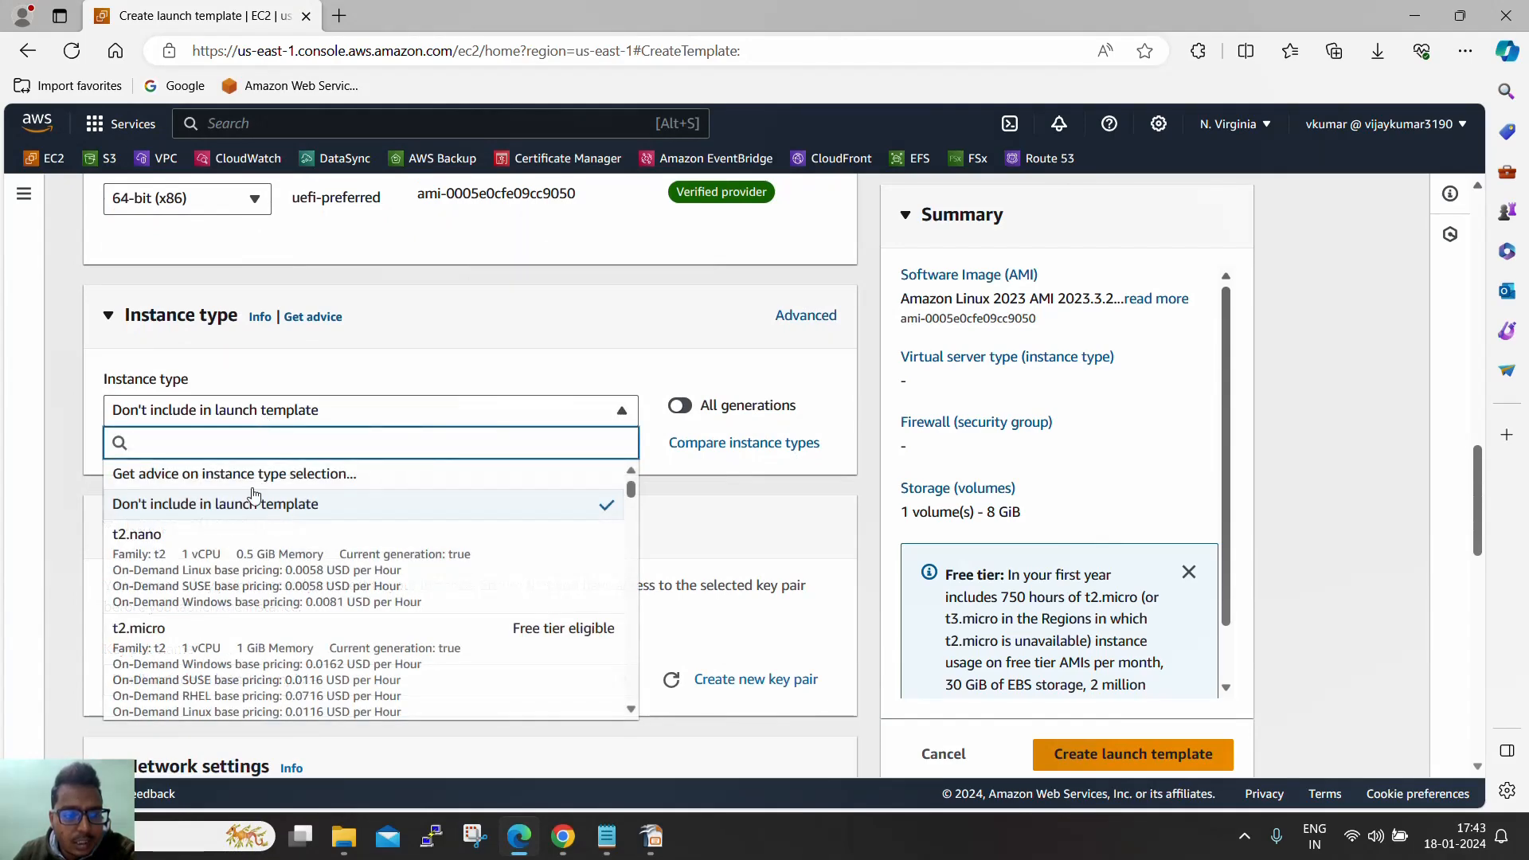
pyautogui.click(202, 644)
# Step: Select the existing us-east-1 login key pair that carries the owner's name
pyautogui.scroll(-4, 79, 439)
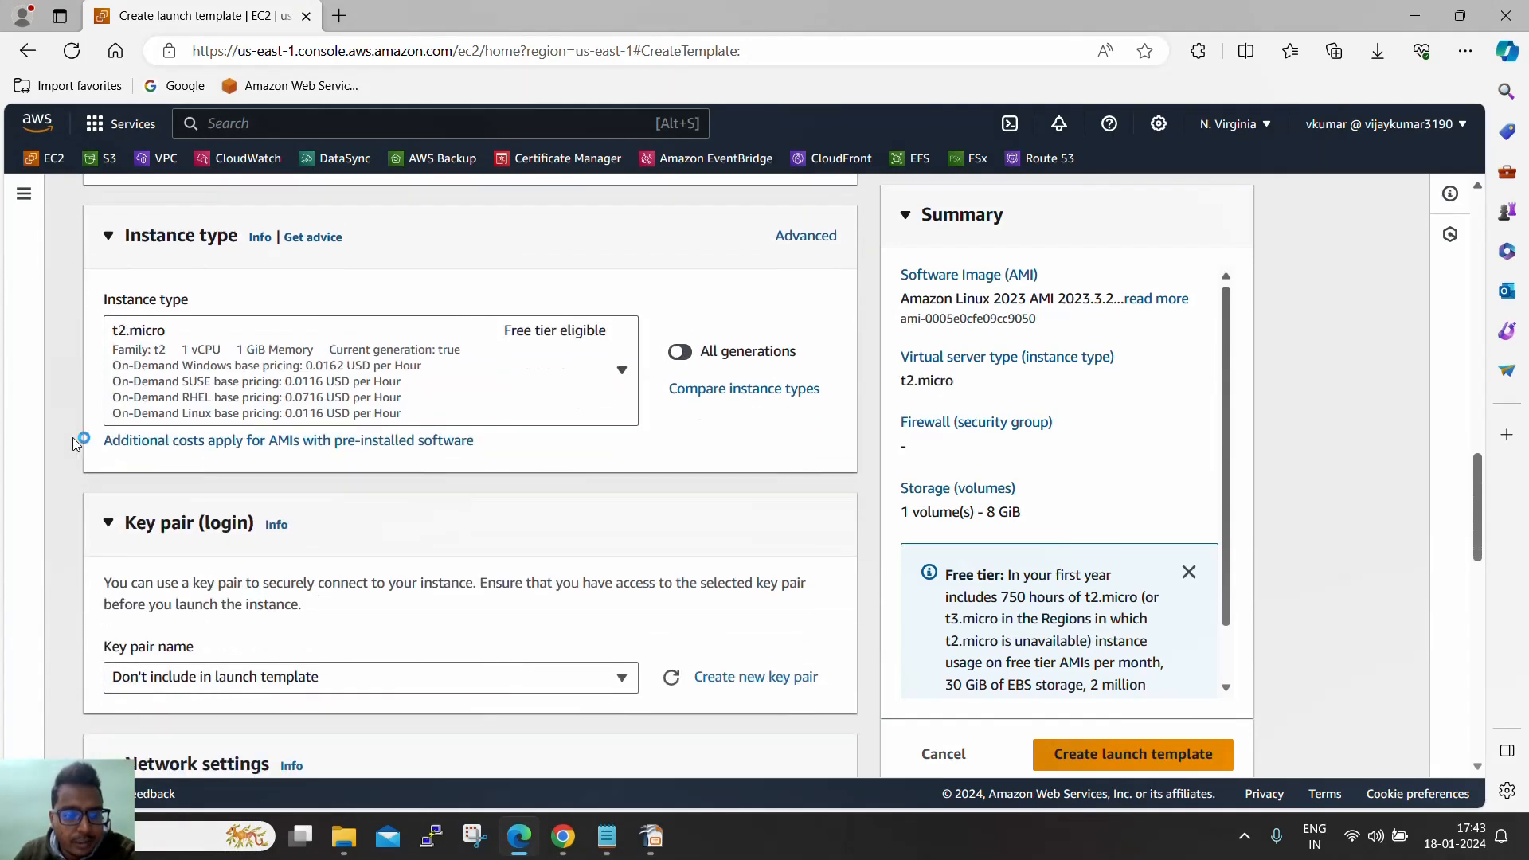
pyautogui.click(250, 486)
pyautogui.scroll(-2, 307, 587)
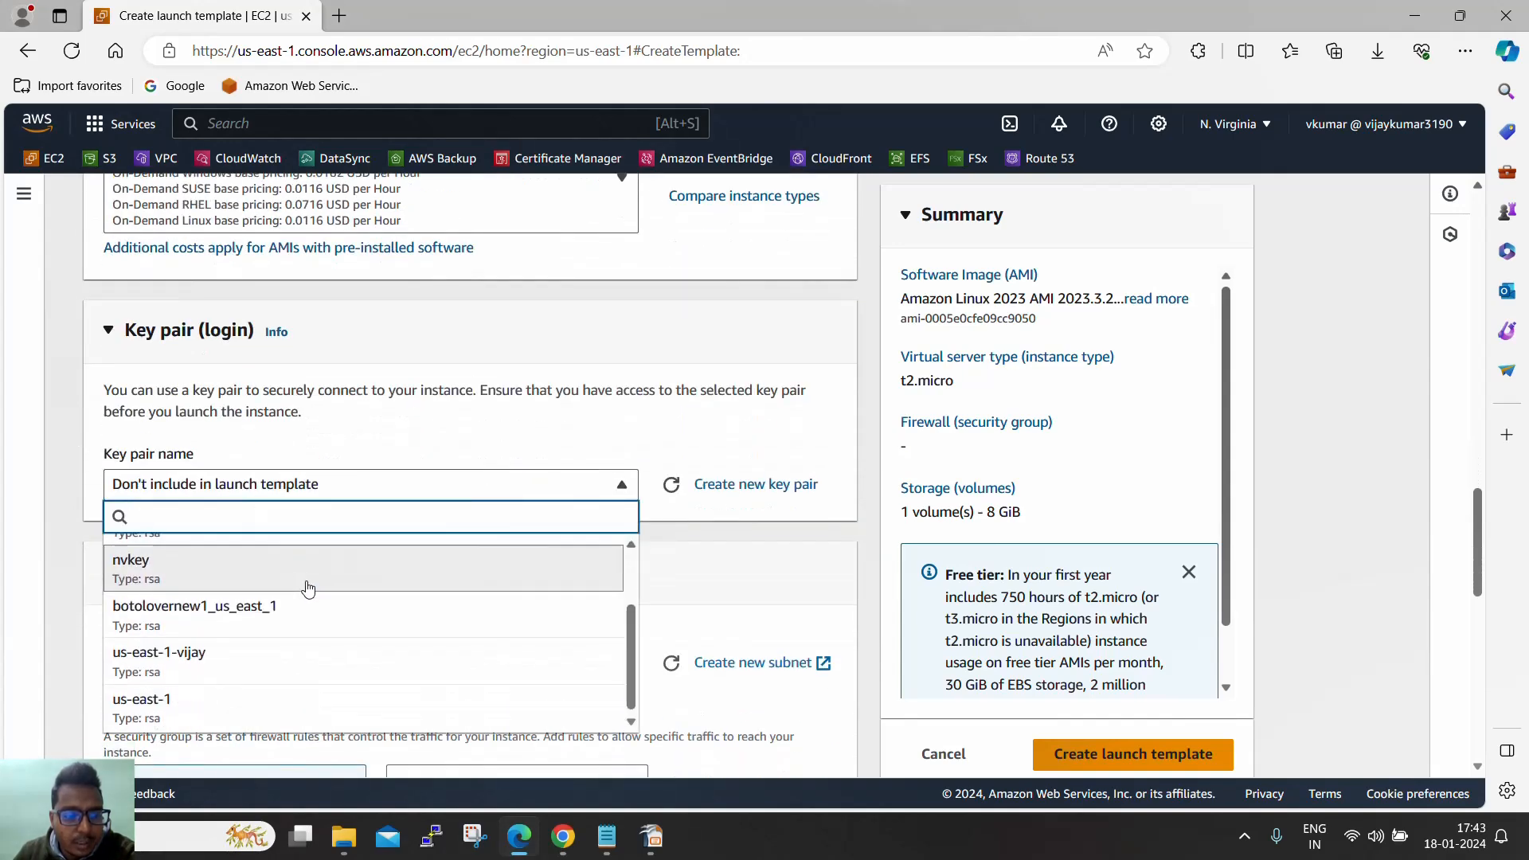
pyautogui.click(249, 656)
# Step: Assign the existing EC2-SG security group in the launch template's network settings
pyautogui.scroll(-5, 72, 519)
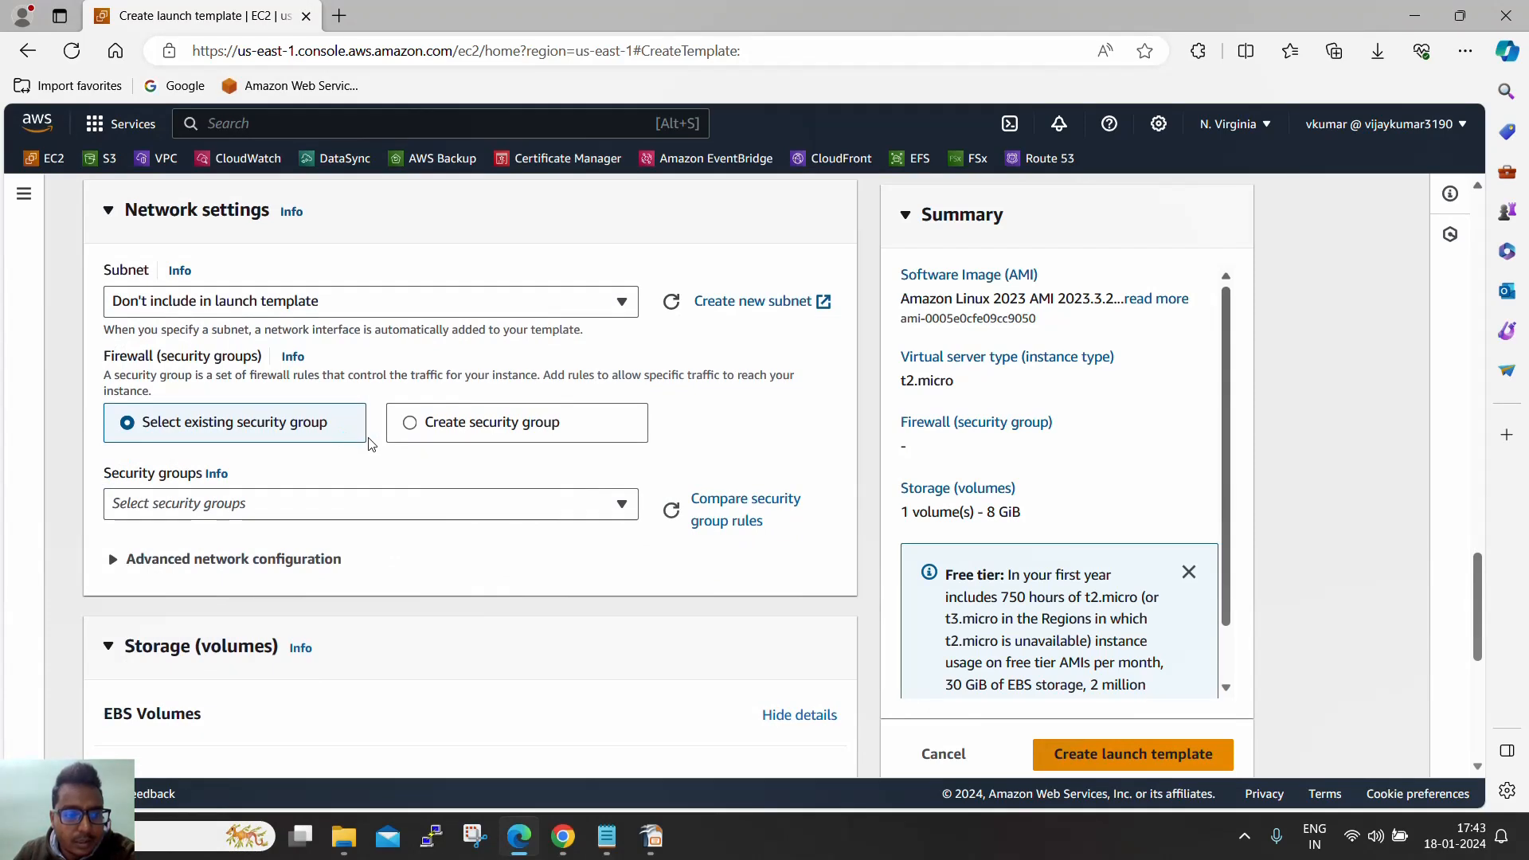
pyautogui.click(297, 505)
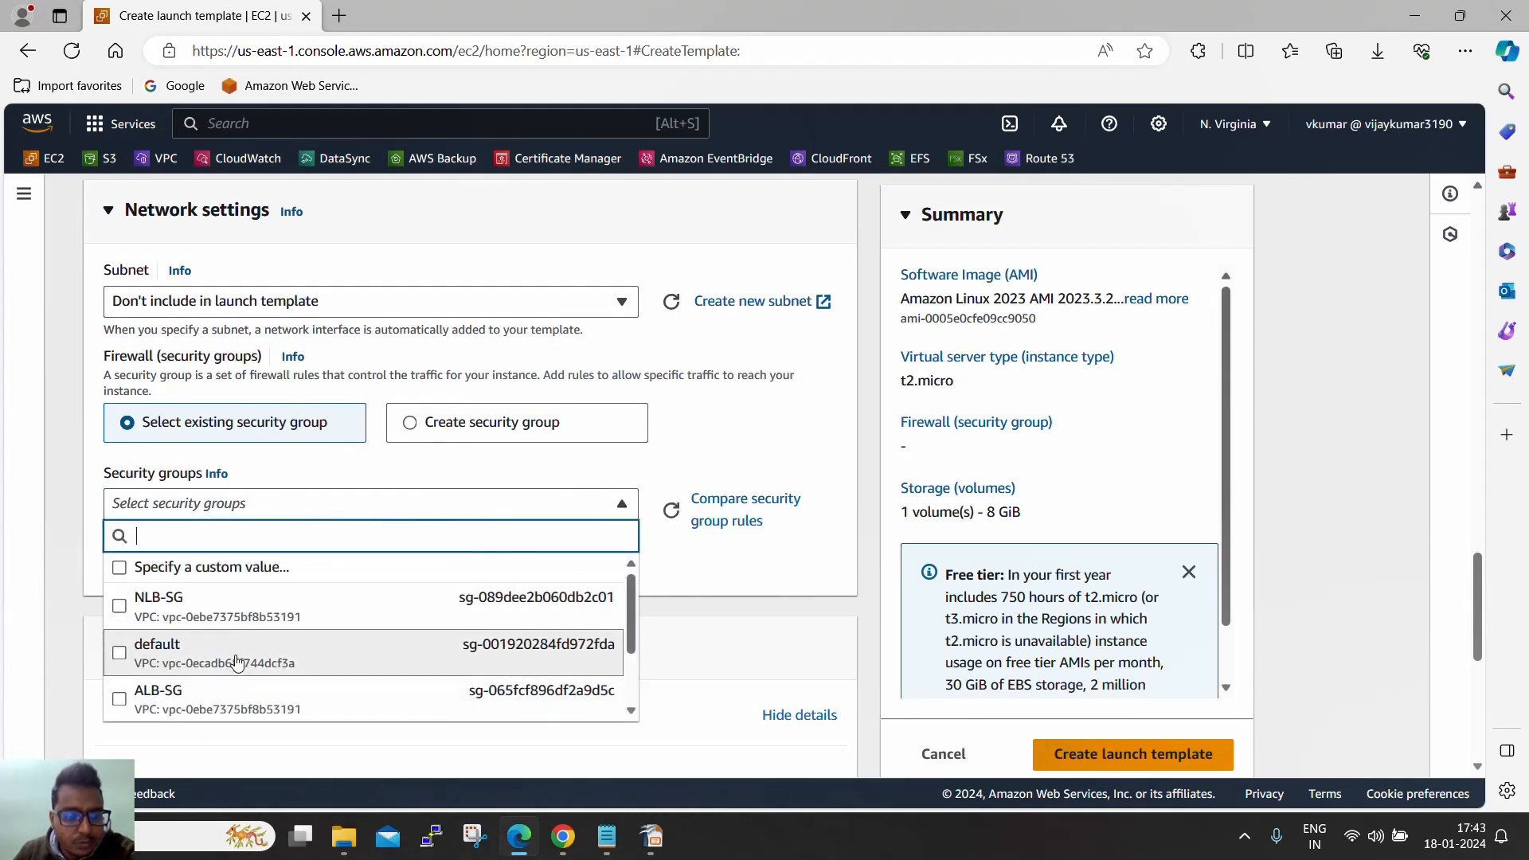
pyautogui.scroll(-2, 235, 665)
pyautogui.scroll(1, 227, 647)
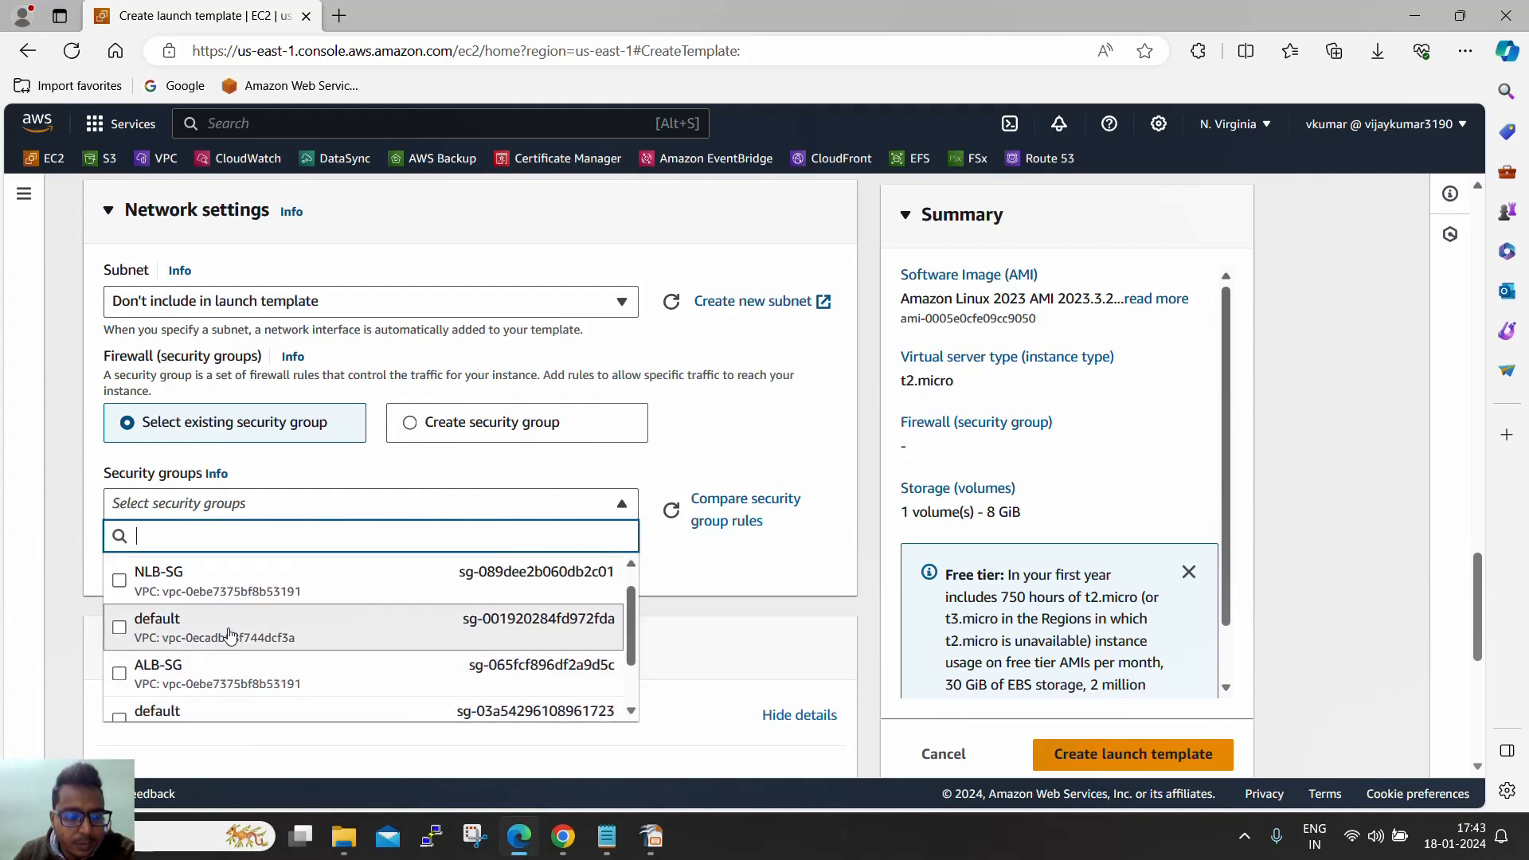
pyautogui.scroll(-2, 233, 633)
pyautogui.click(200, 699)
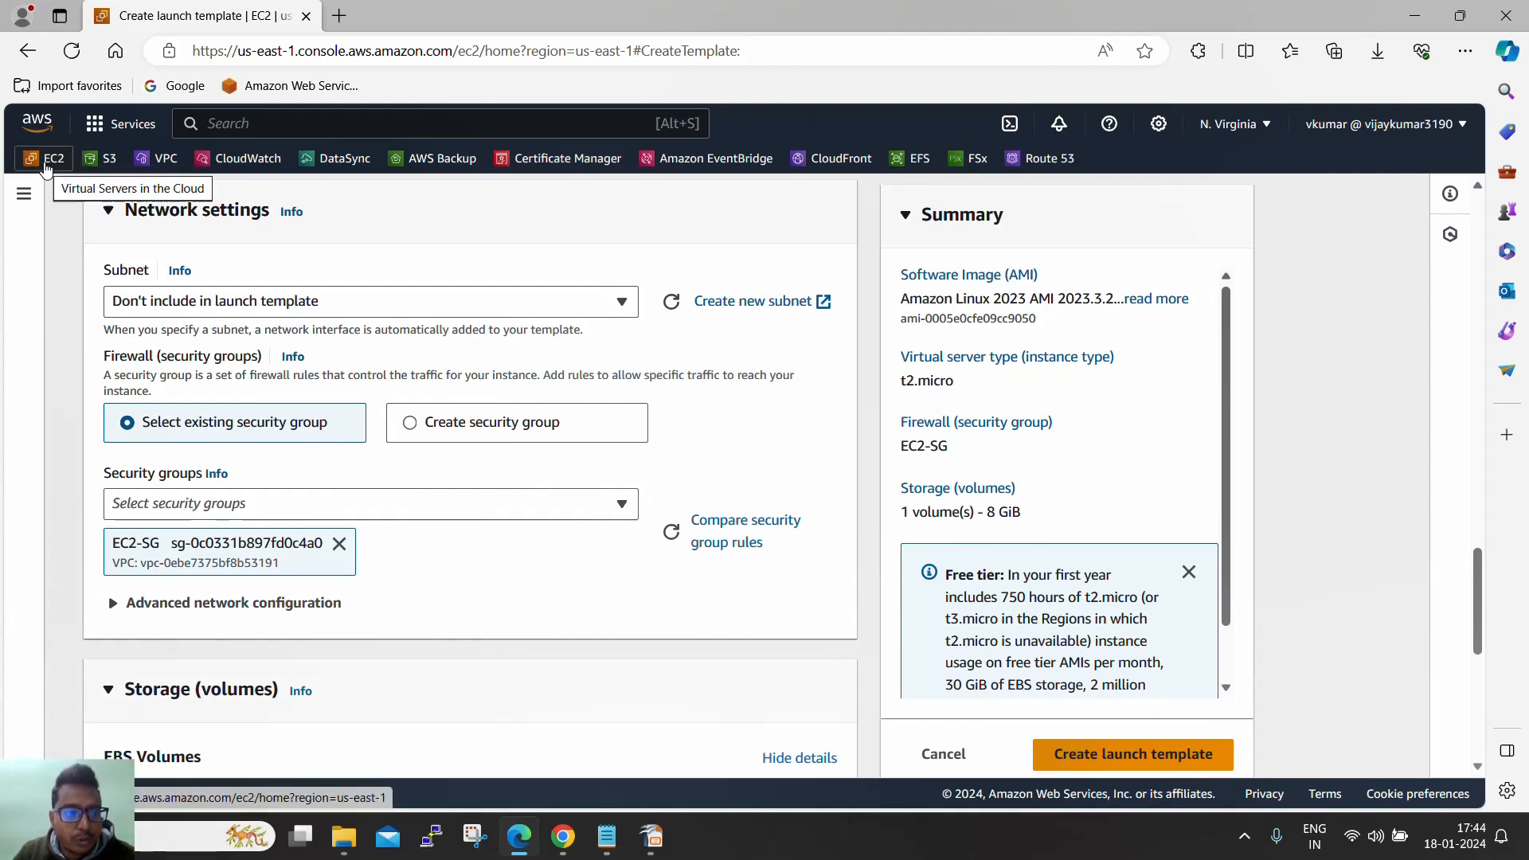
# Step: Open the EC2-SG security group in a separate EC2 console tab and examine its inbound rules
pyautogui.middleClick(45, 163)
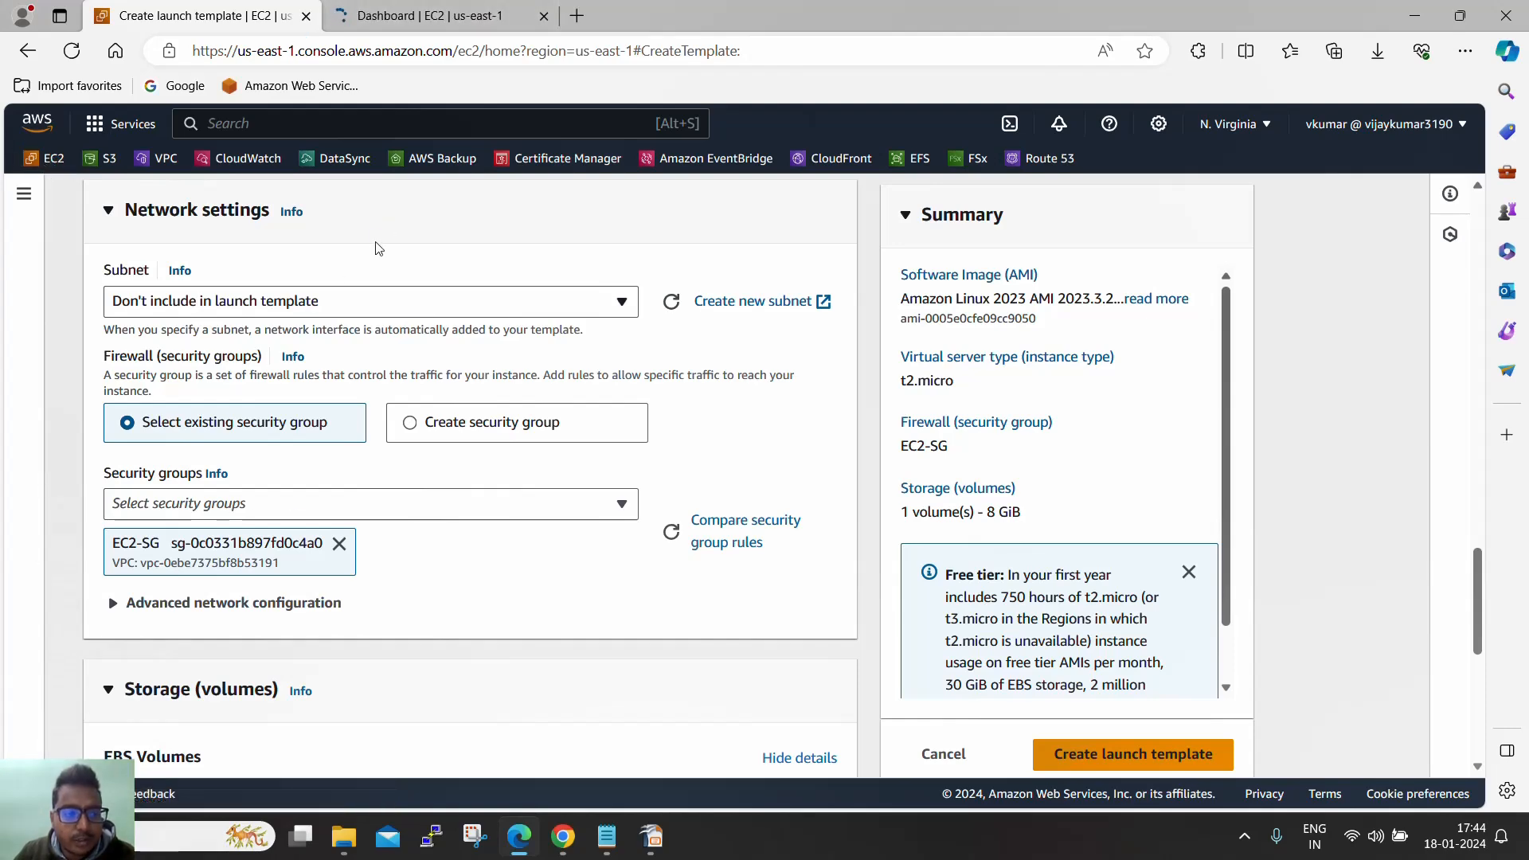
pyautogui.click(455, 27)
pyautogui.scroll(-4, 99, 557)
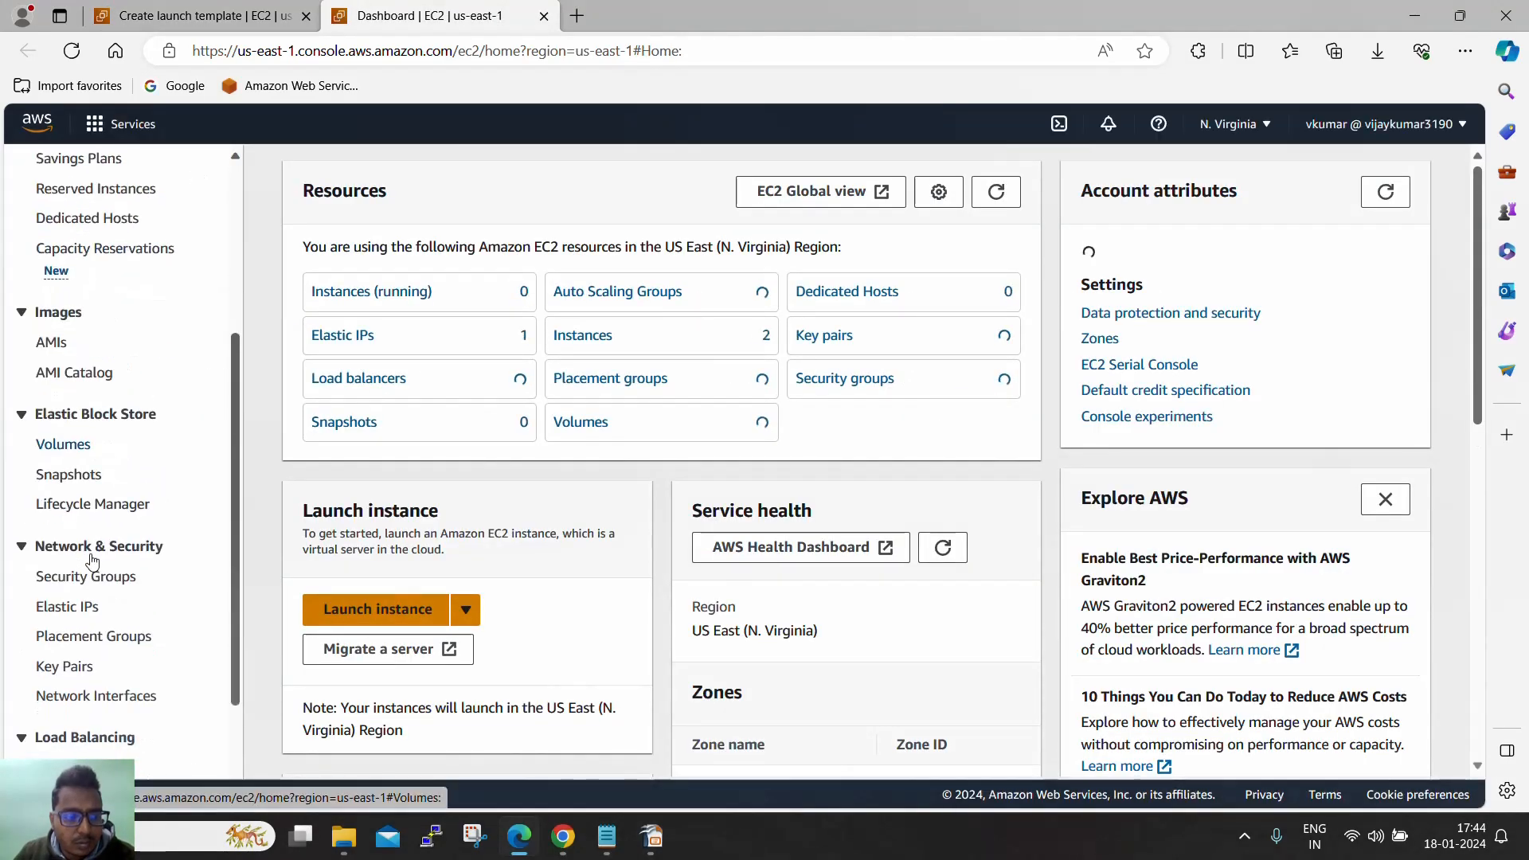
pyautogui.click(100, 584)
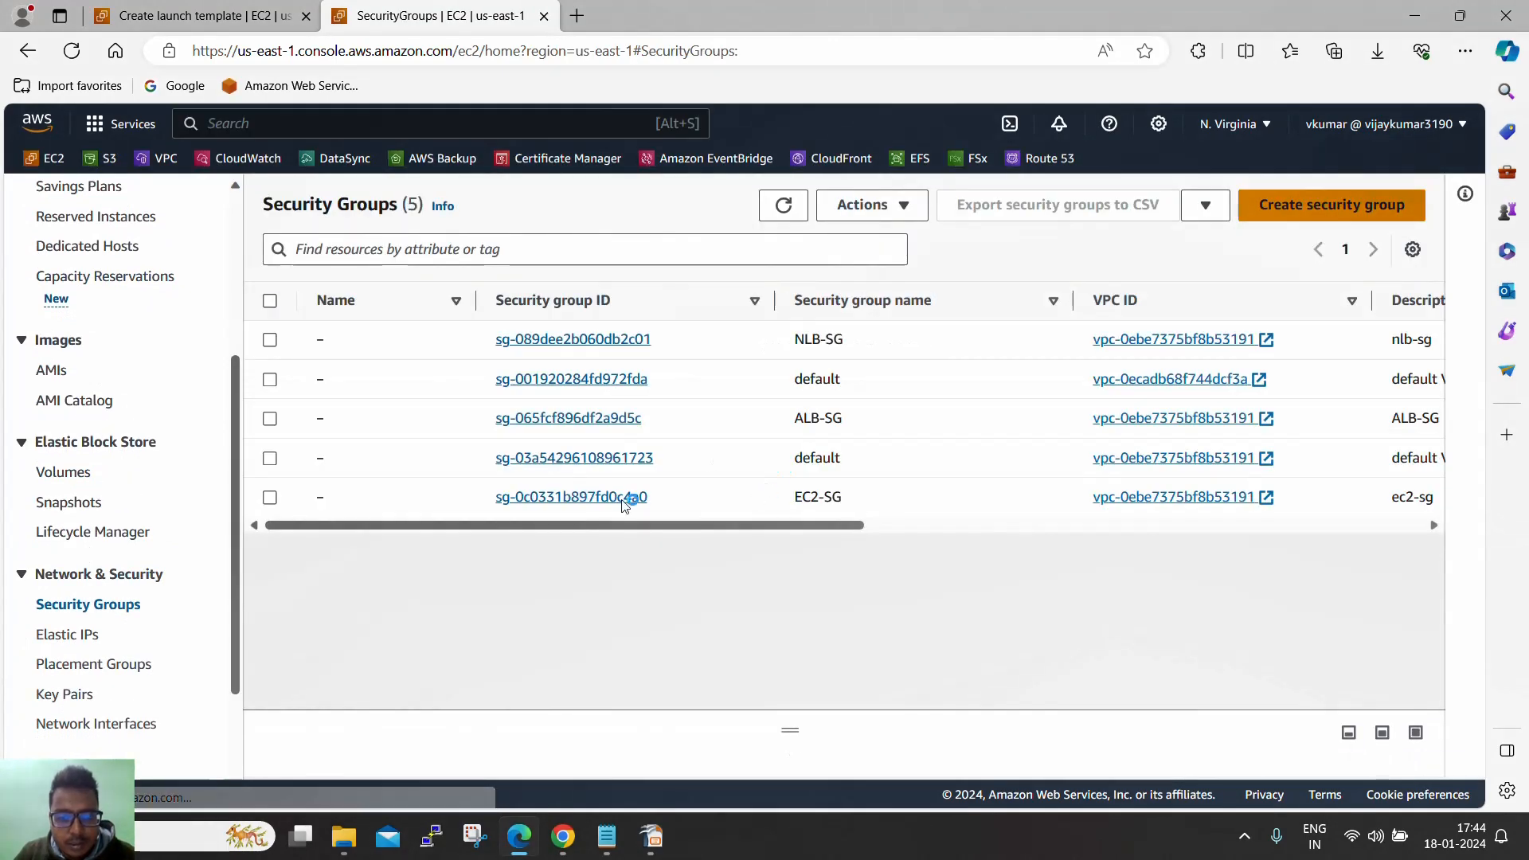
pyautogui.click(578, 497)
pyautogui.scroll(-1, 637, 509)
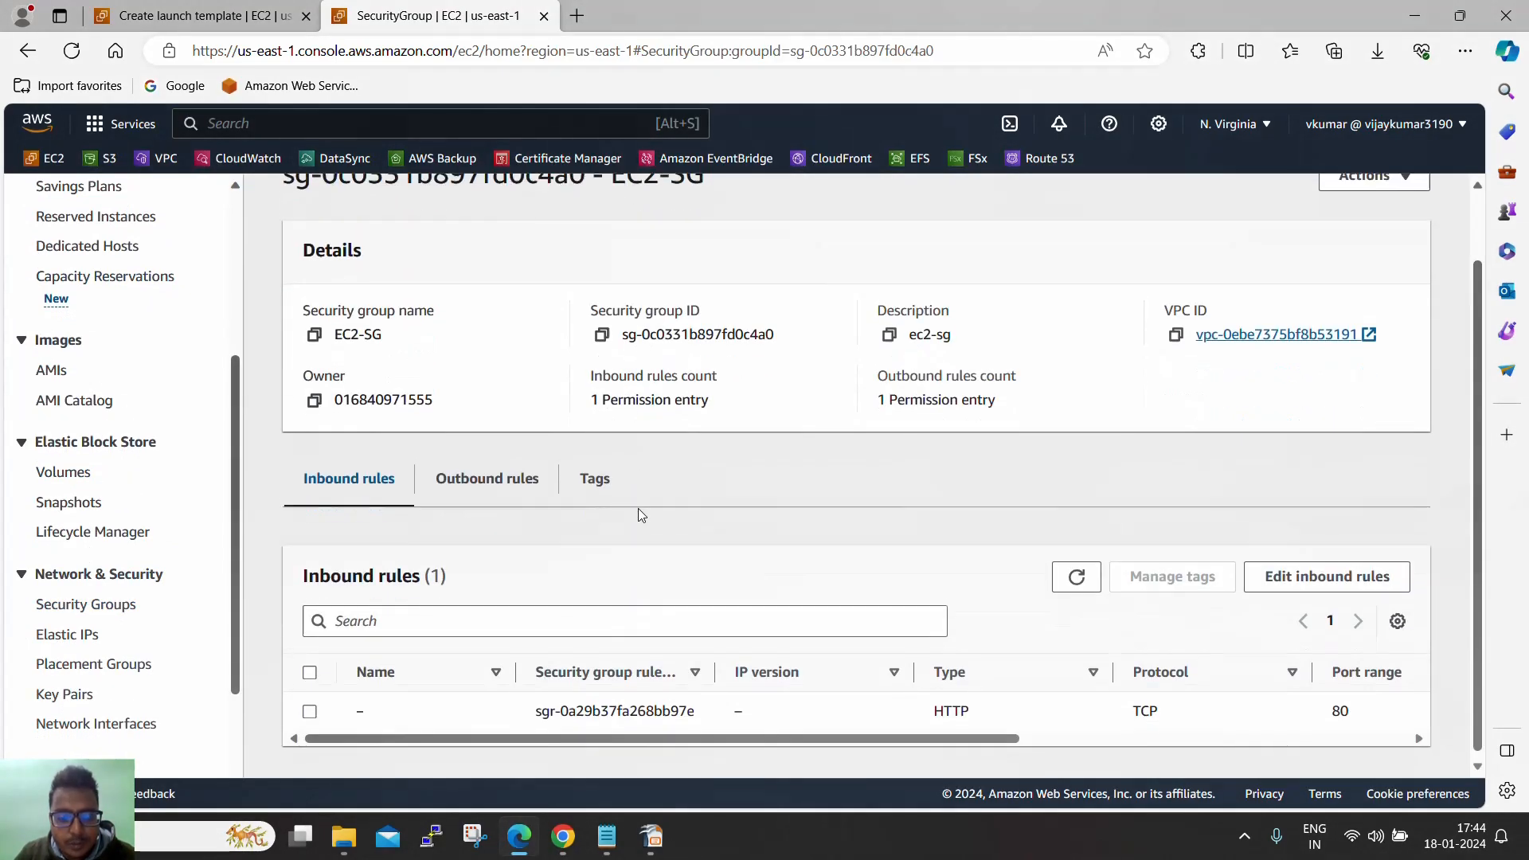
pyautogui.moveTo(881, 732); pyautogui.dragTo(905, 708)
# Step: Return to the launch template form and expand the root EBS volume's storage details for review
pyautogui.click(220, 13)
pyautogui.scroll(-5, 461, 564)
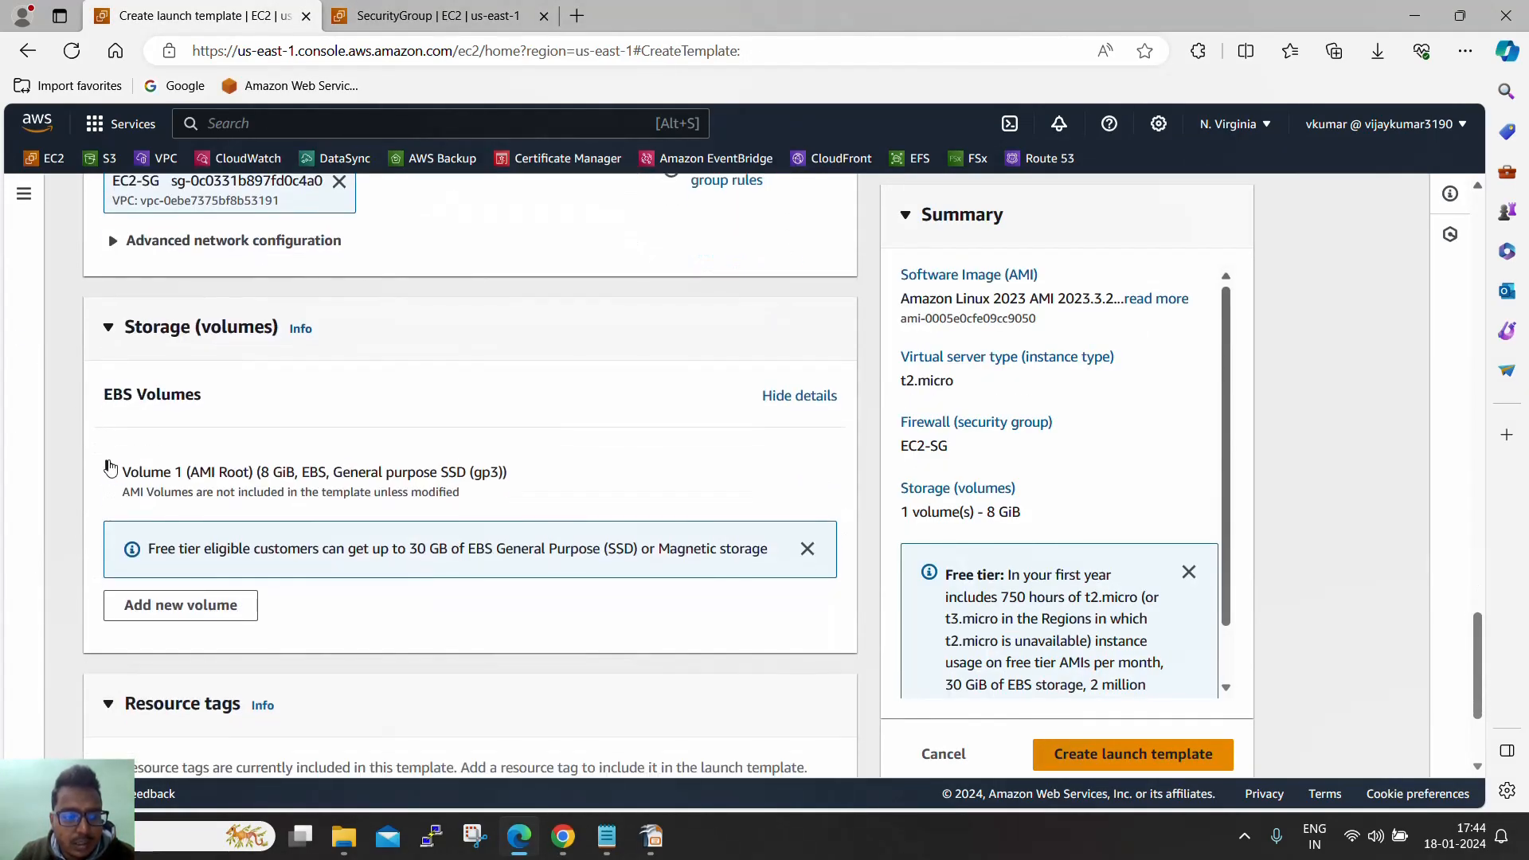
pyautogui.click(109, 471)
pyautogui.scroll(-1, 407, 510)
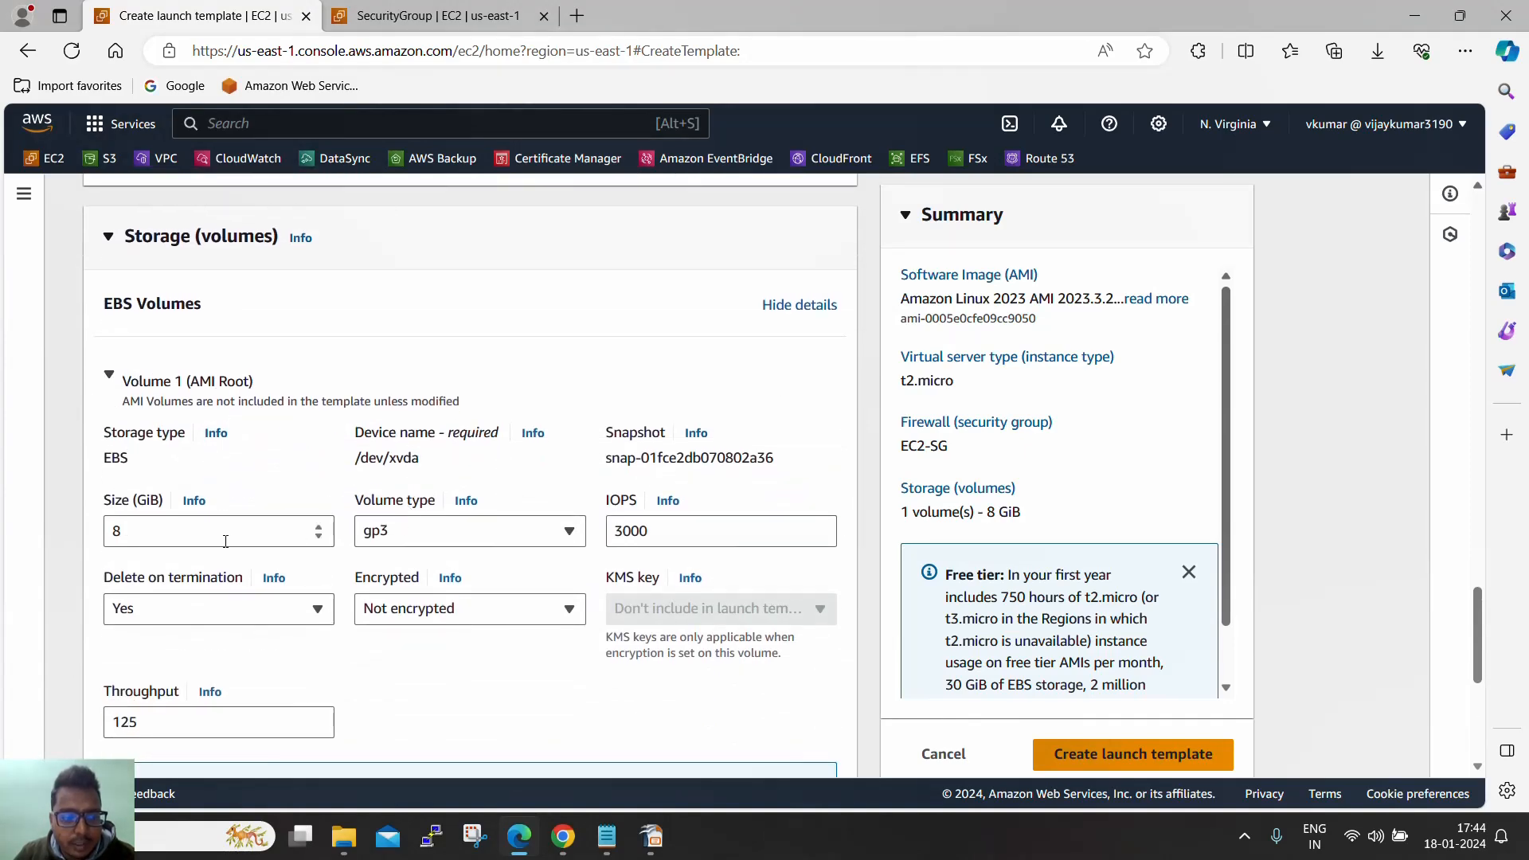
# Step: Copy the httpd installation bash script from raw.txt into the advanced user data and create the launch template
pyautogui.scroll(-5, 345, 549)
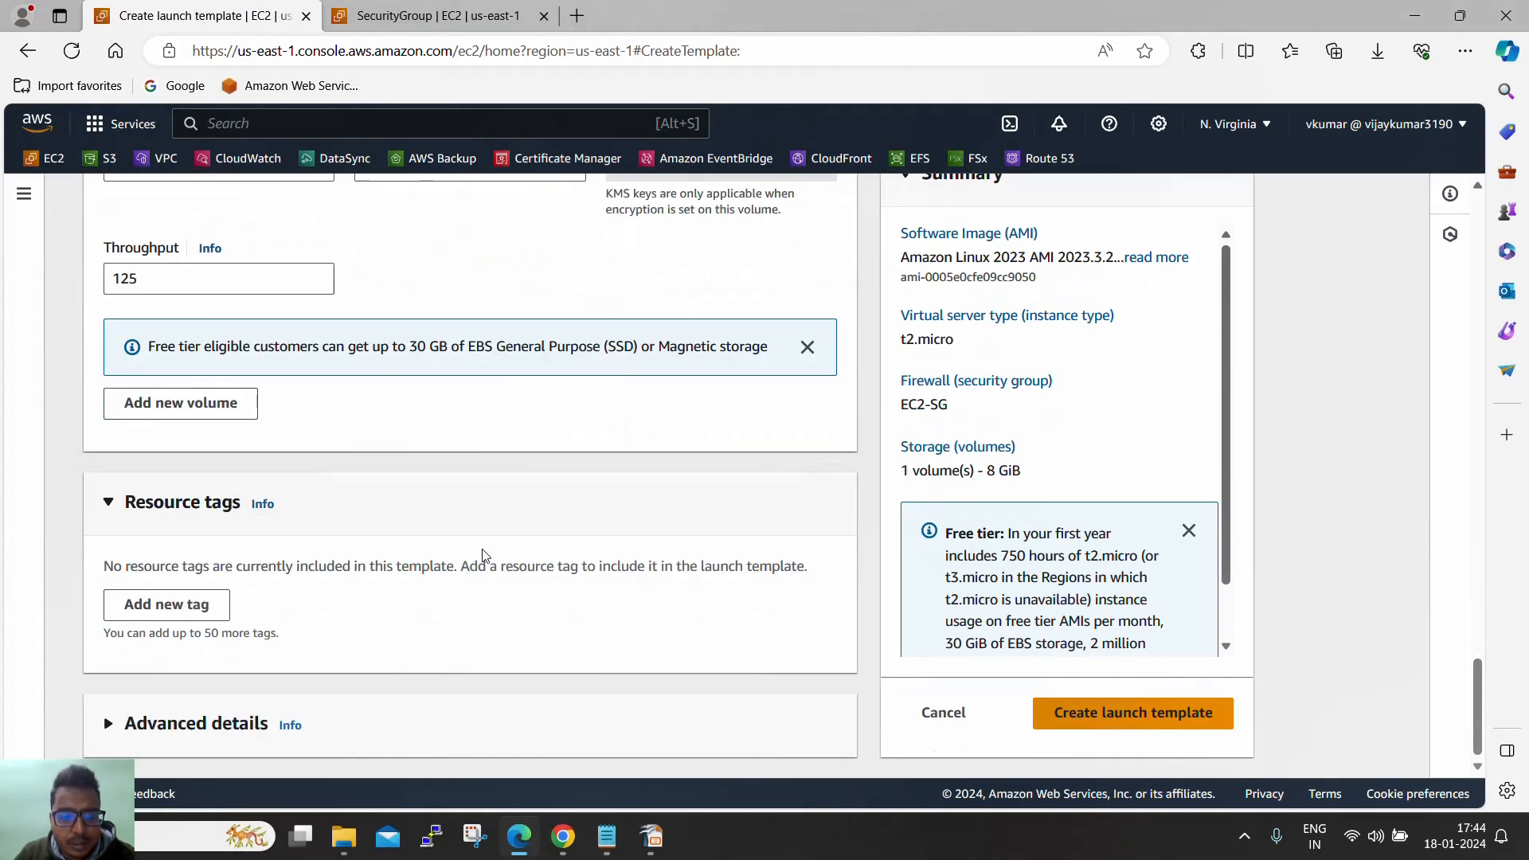
pyautogui.scroll(-15, 420, 584)
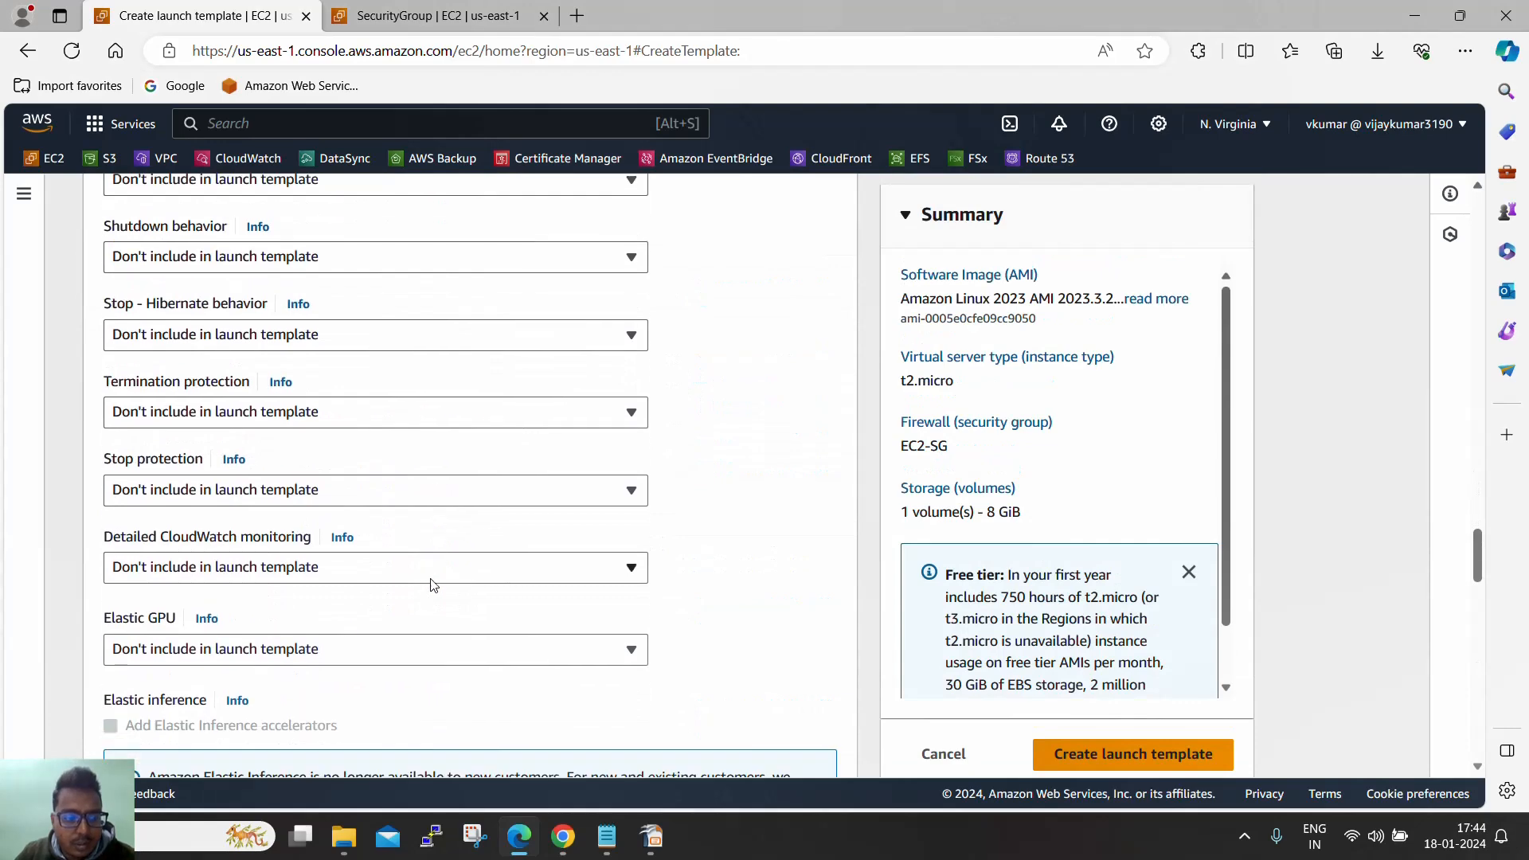
pyautogui.scroll(-2, 436, 593)
pyautogui.click(396, 522)
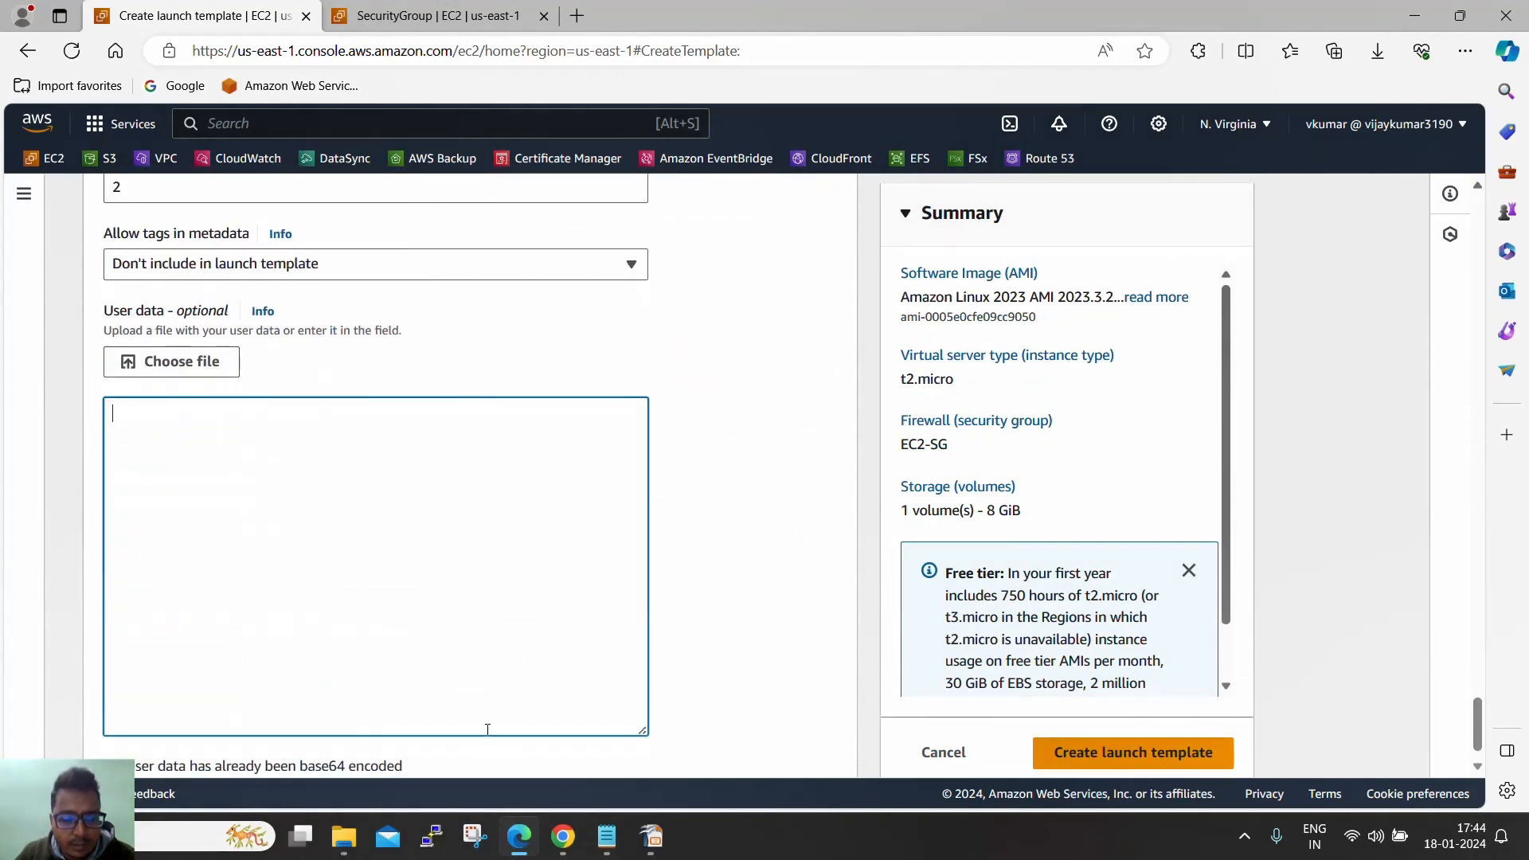
pyautogui.click(607, 836)
pyautogui.moveTo(949, 473); pyautogui.dragTo(356, 352)
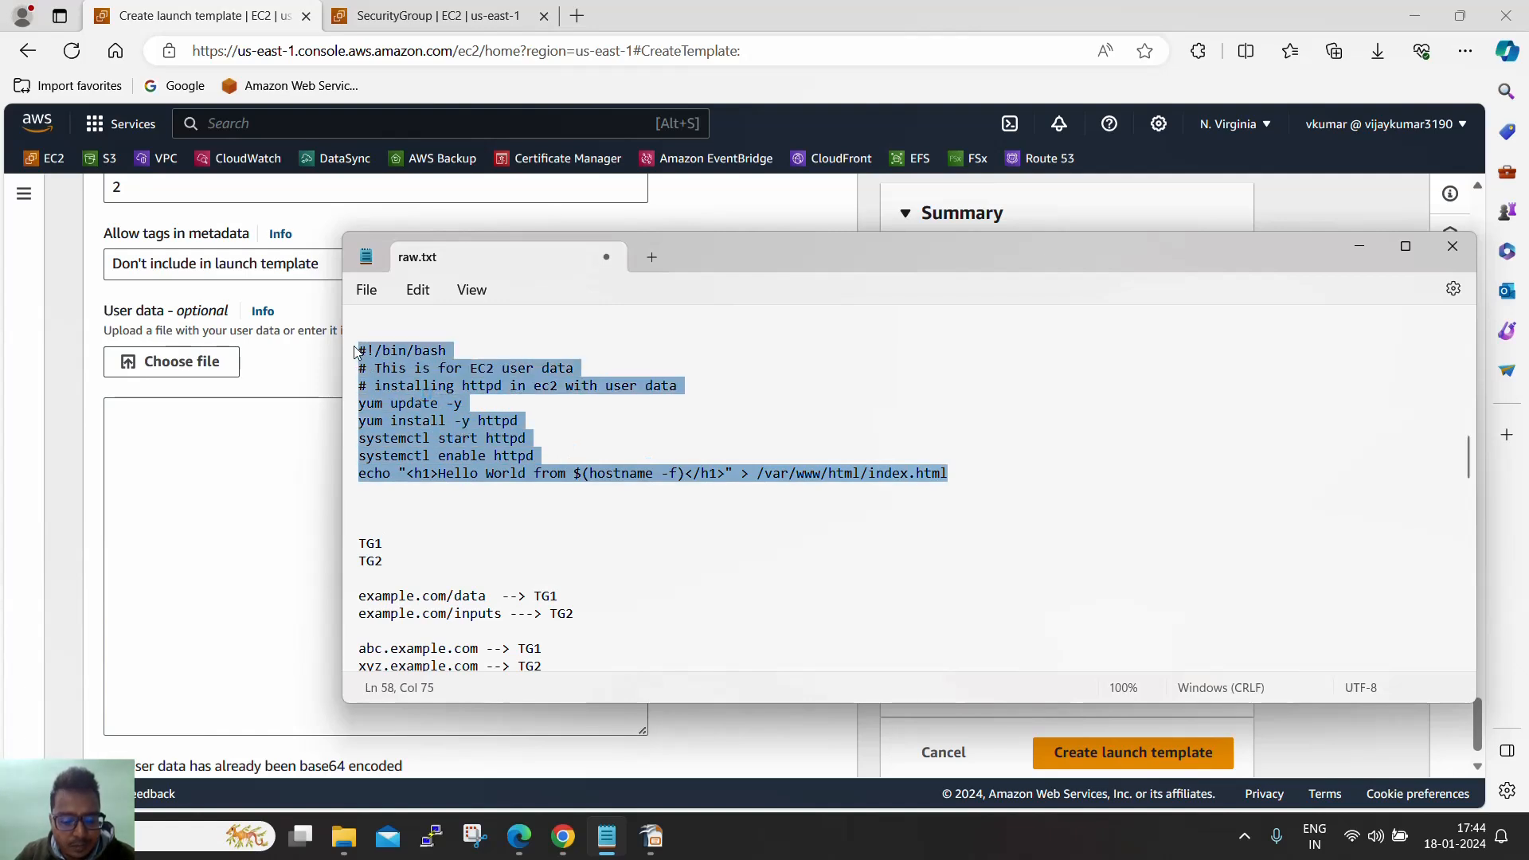
pyautogui.click(273, 505)
pyautogui.write('#!/bin/bash # This is for EC2 user data # installing httpd in ec2 with user data yum update -y yum install -y httpd systemctl start httpd systemctl enable httpd echo "<h1>Hello World from $(hostname -f)</h1>" > /var/www/html/index.html')
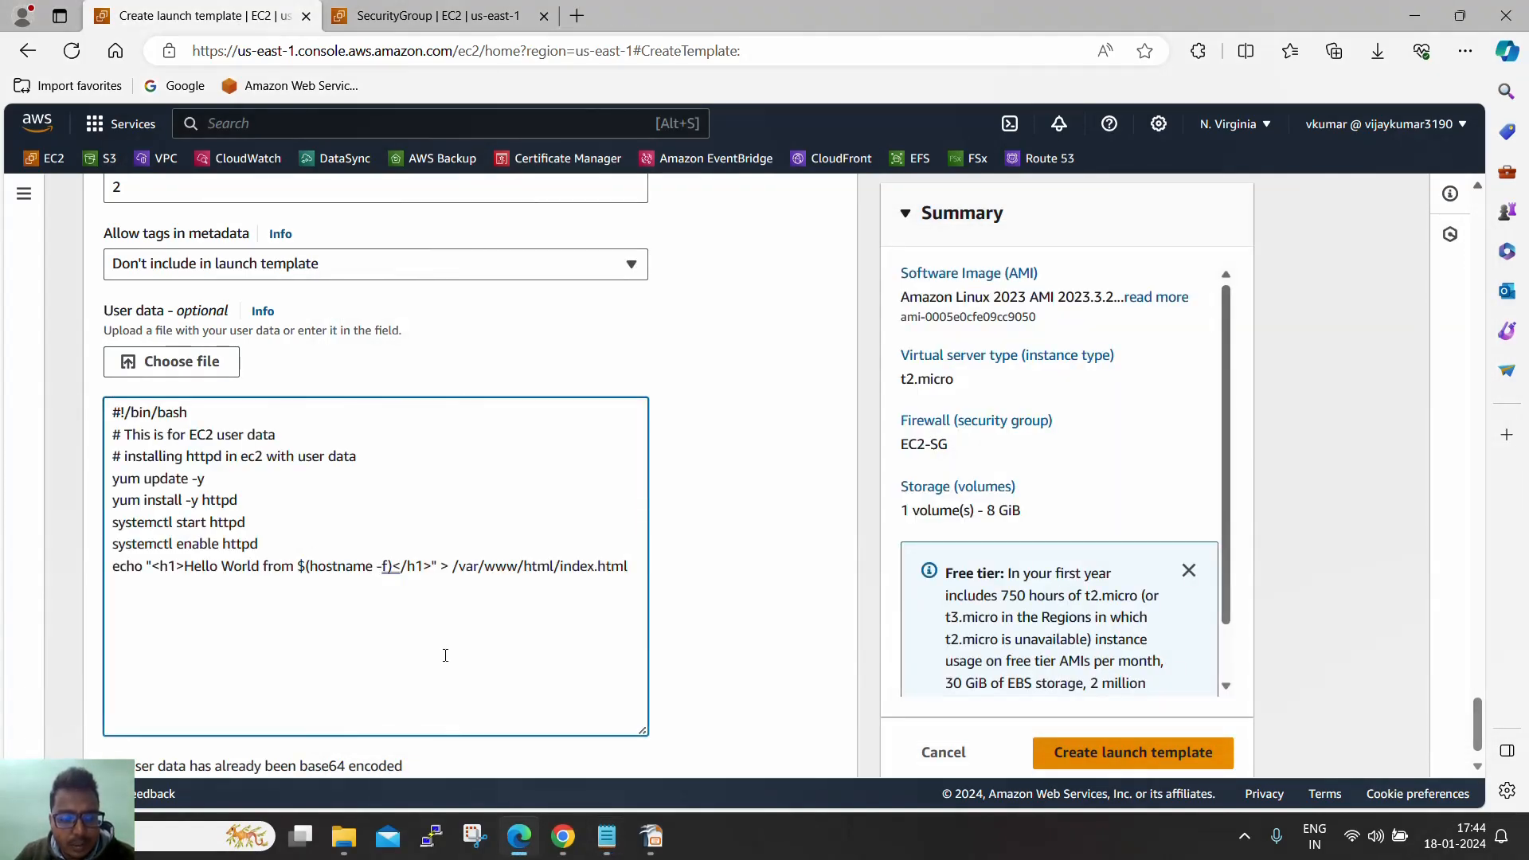
pyautogui.click(1103, 745)
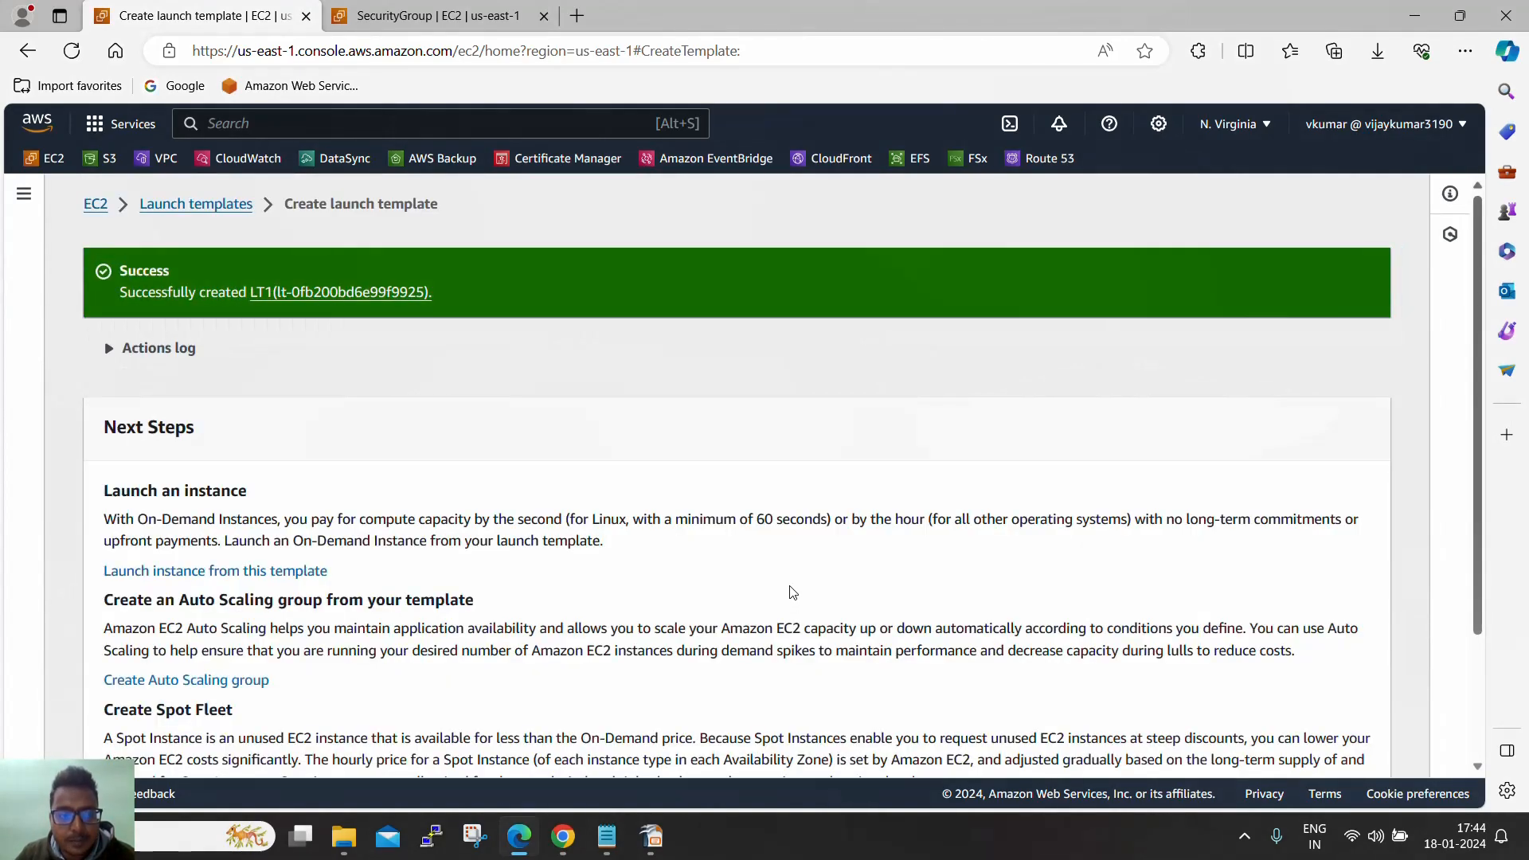
# Step: Start creating an Auto Scaling group and name it myasg
pyautogui.click(211, 204)
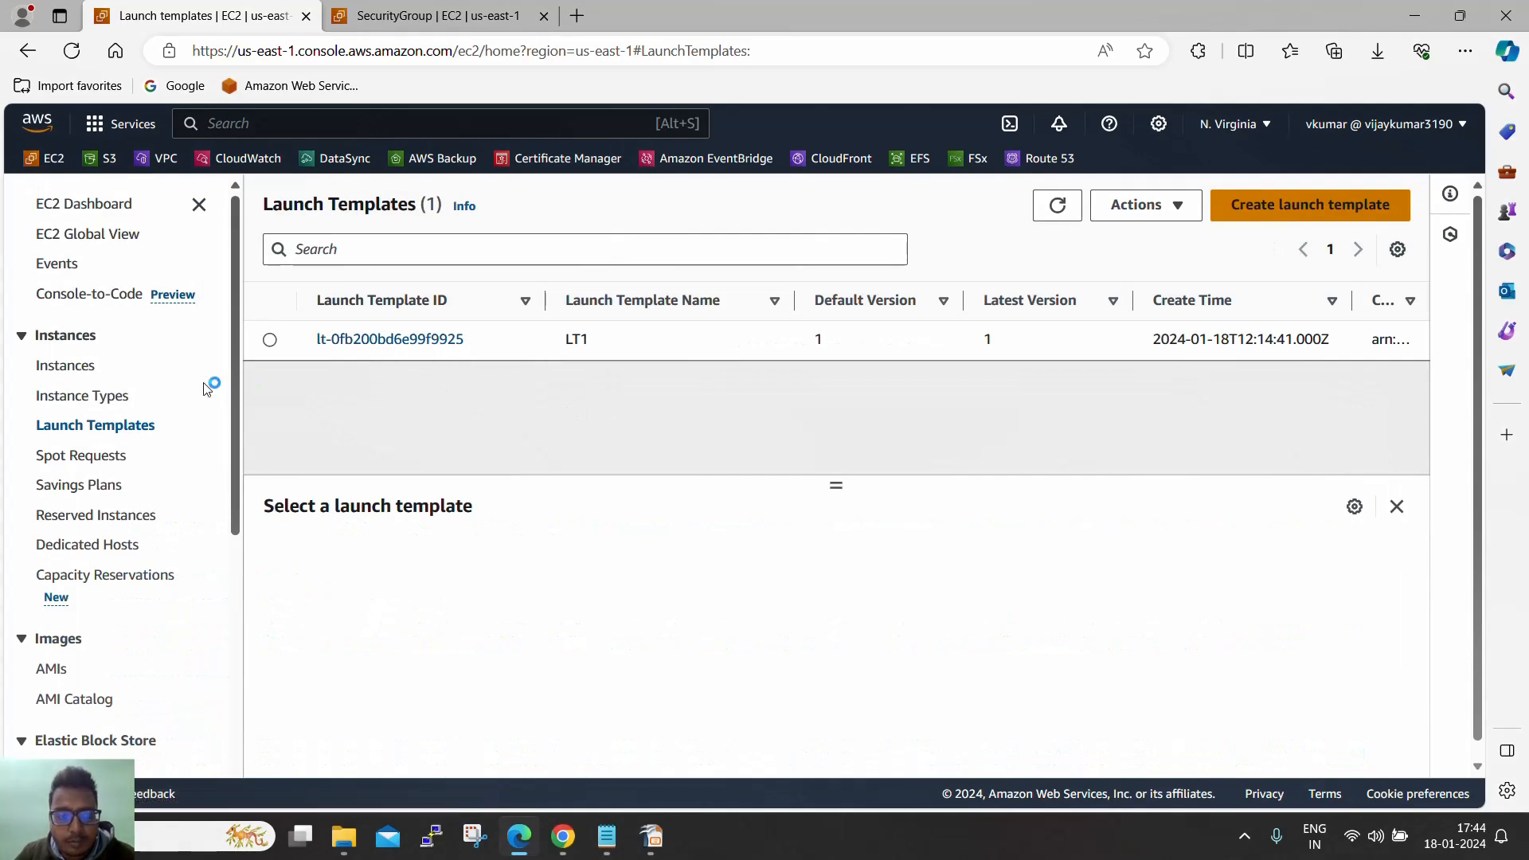
pyautogui.scroll(-5, 167, 406)
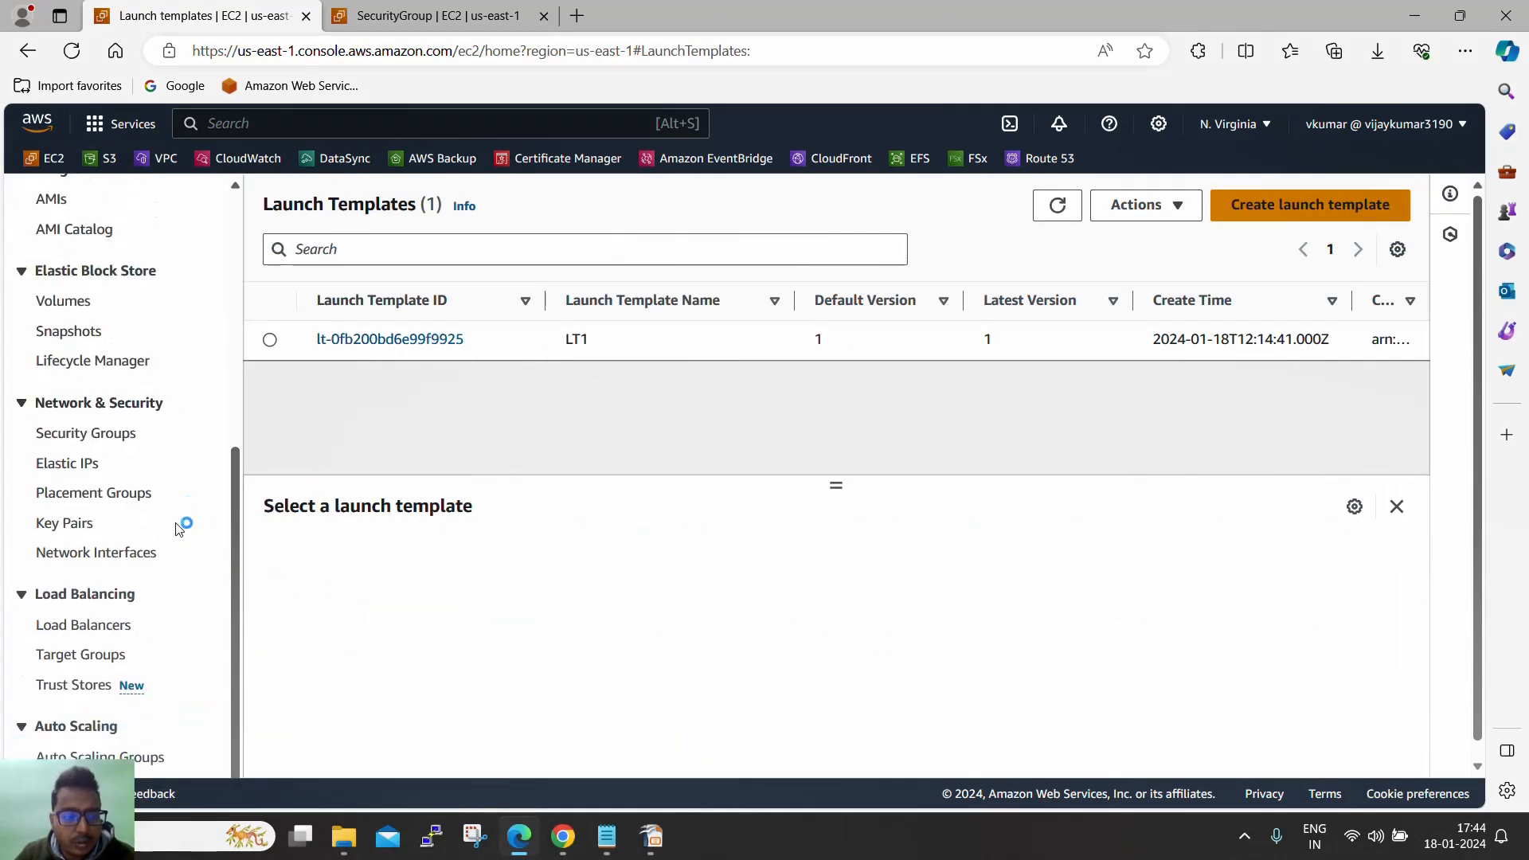
pyautogui.click(100, 757)
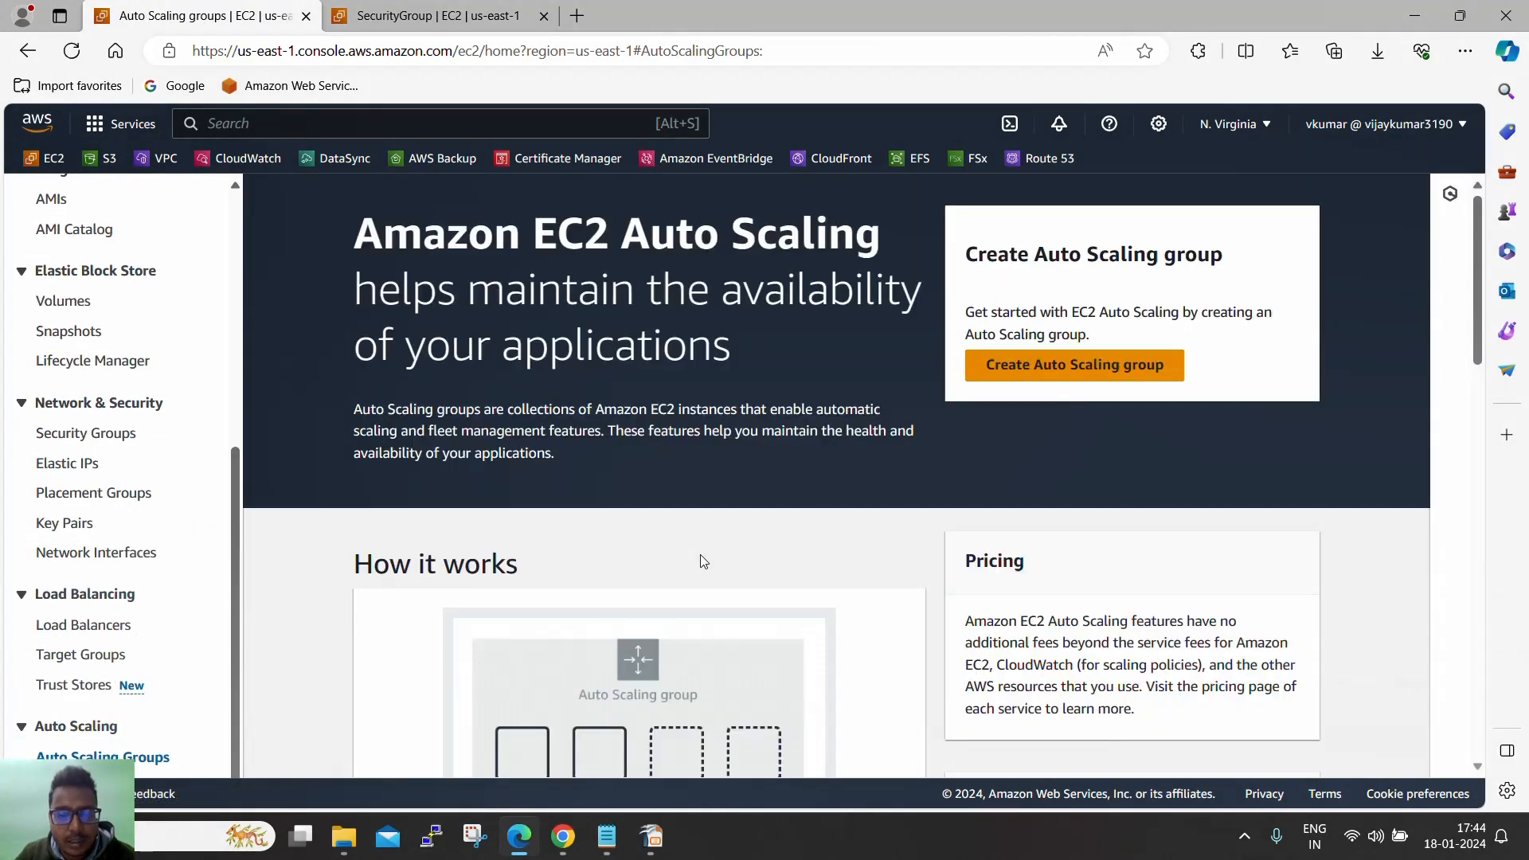
pyautogui.click(1080, 370)
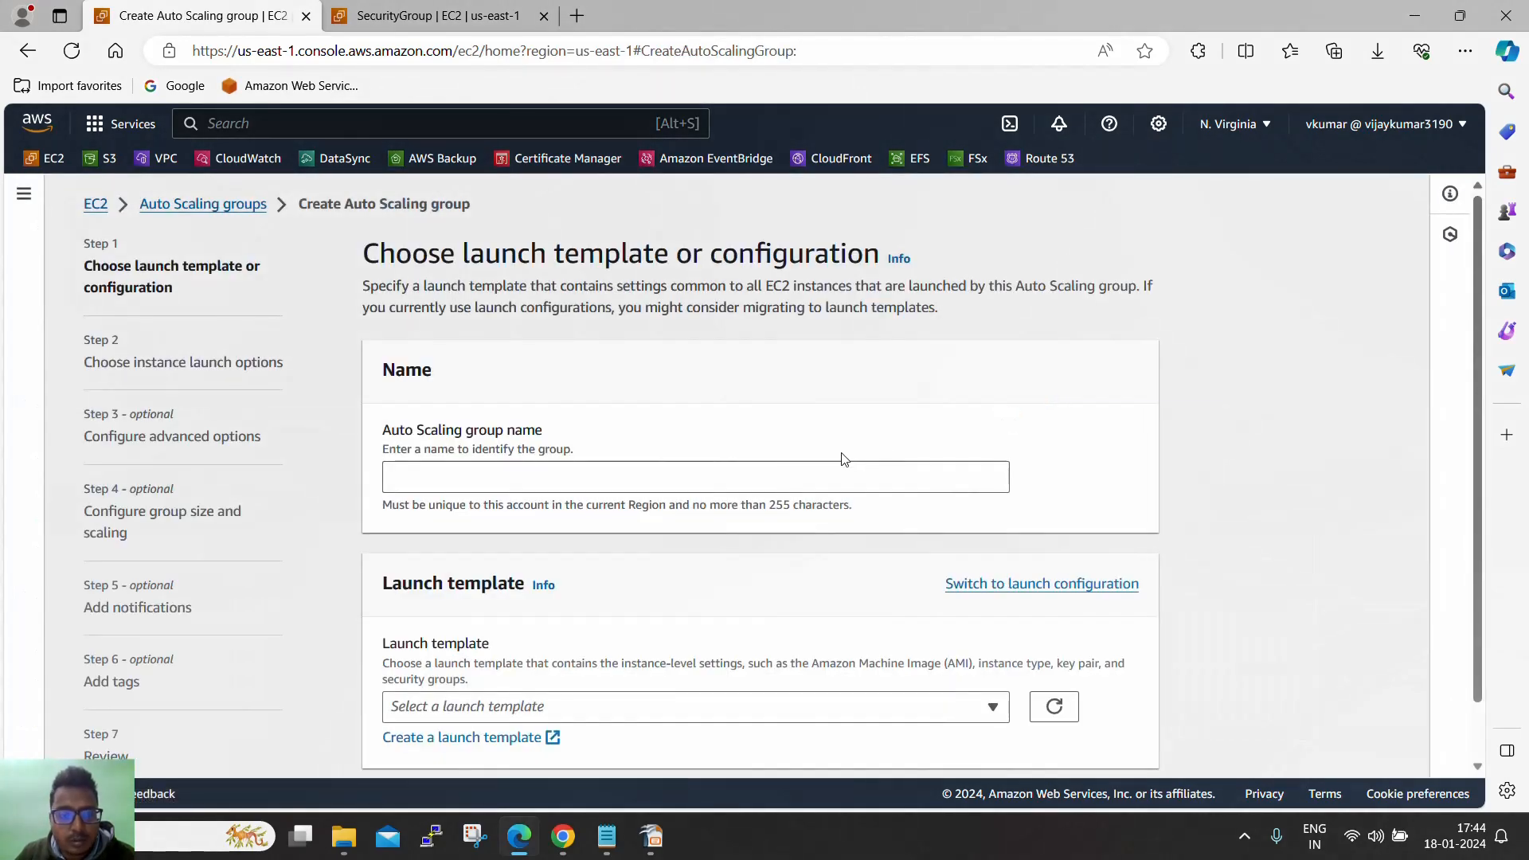
pyautogui.click(691, 482)
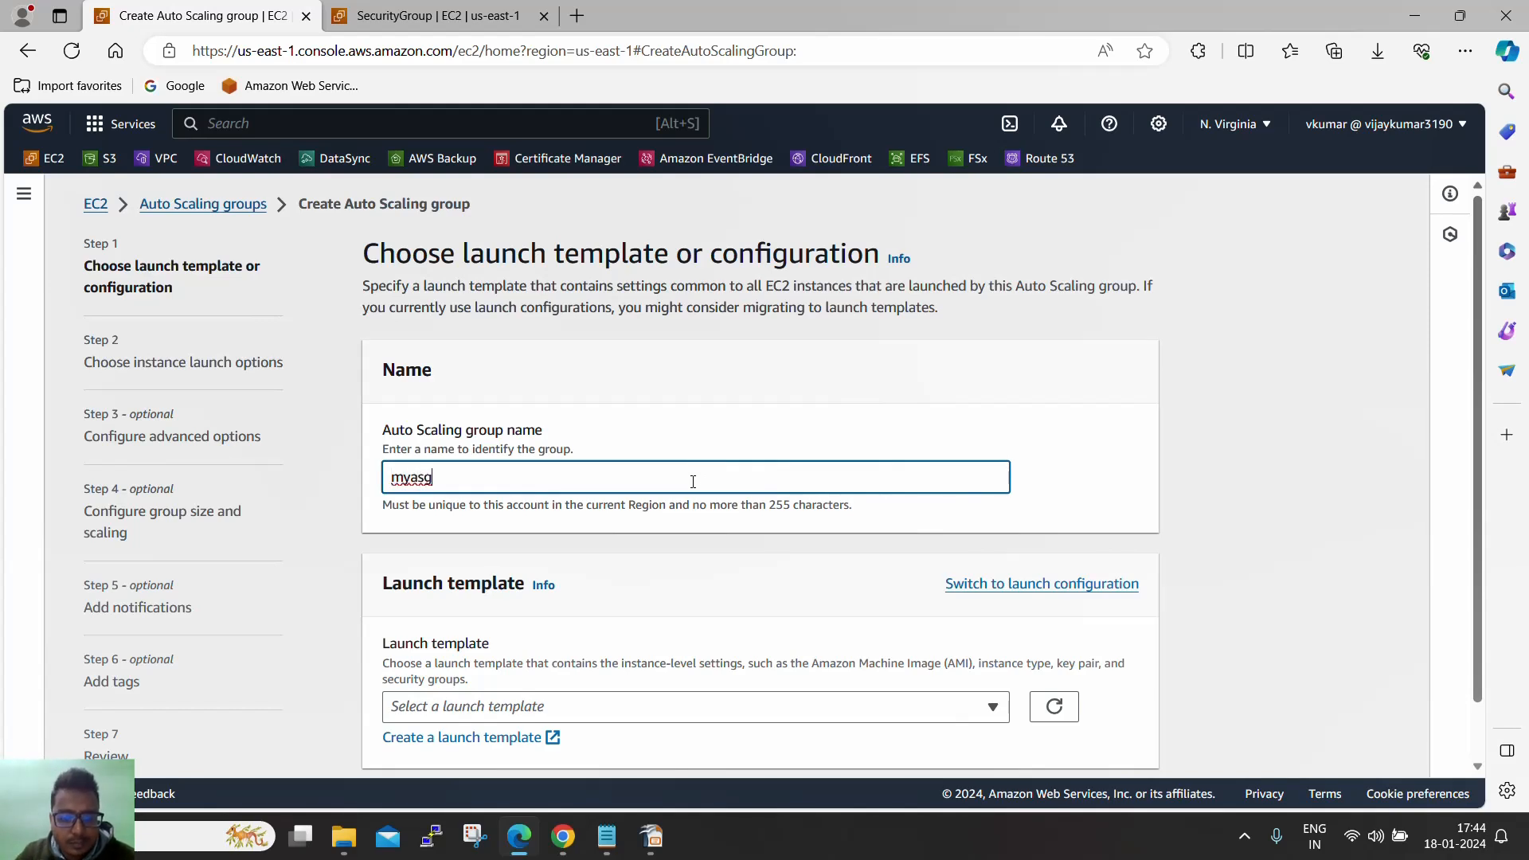
# Step: Choose the LT1 launch template for the Auto Scaling group and continue to the instance launch options
pyautogui.scroll(-1, 692, 481)
pyautogui.click(635, 646)
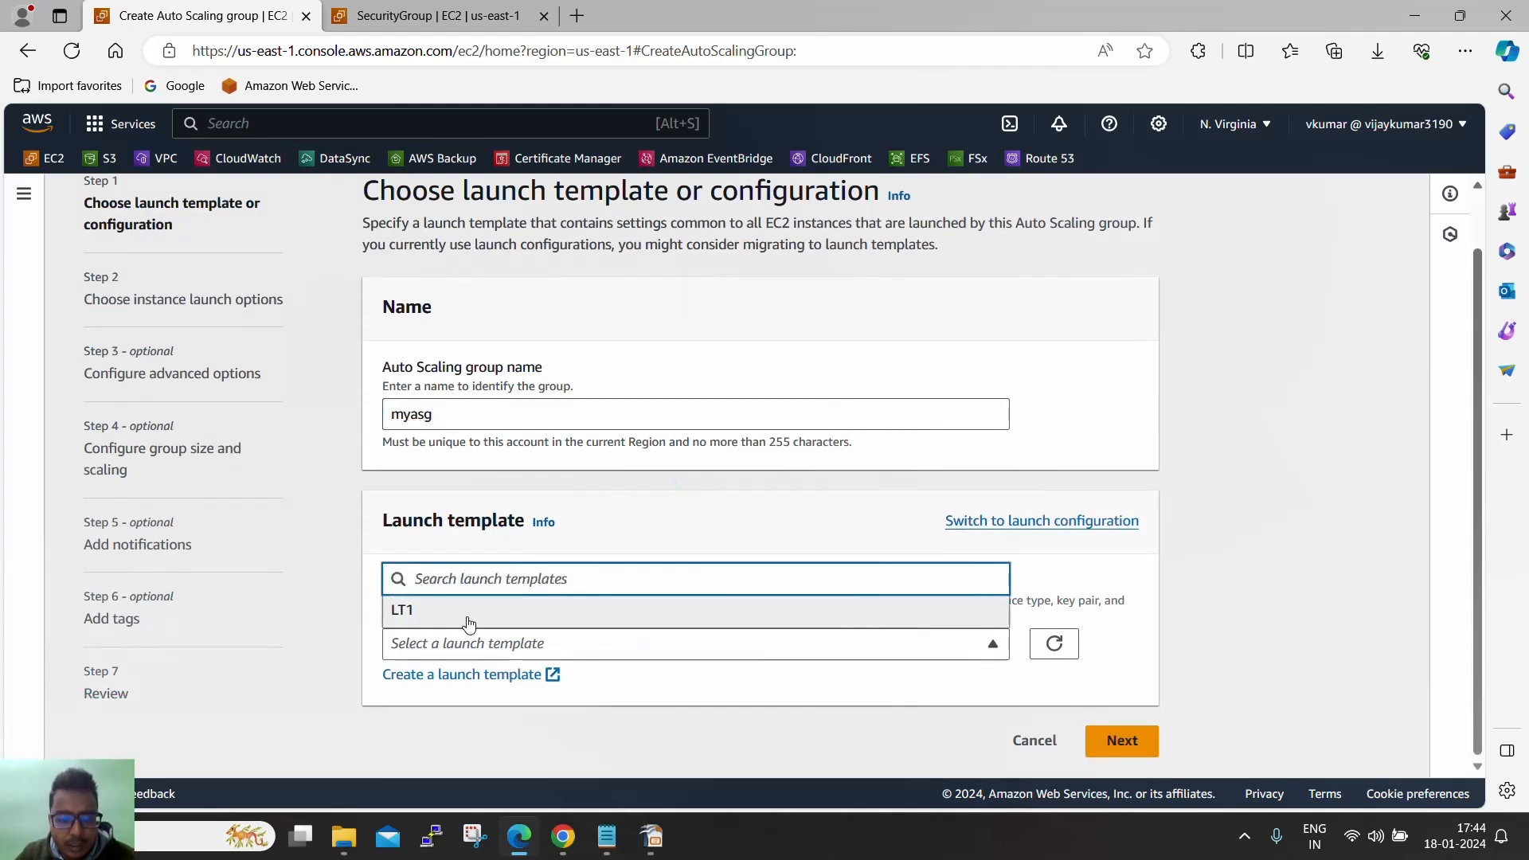
pyautogui.click(402, 610)
pyautogui.scroll(-3, 386, 526)
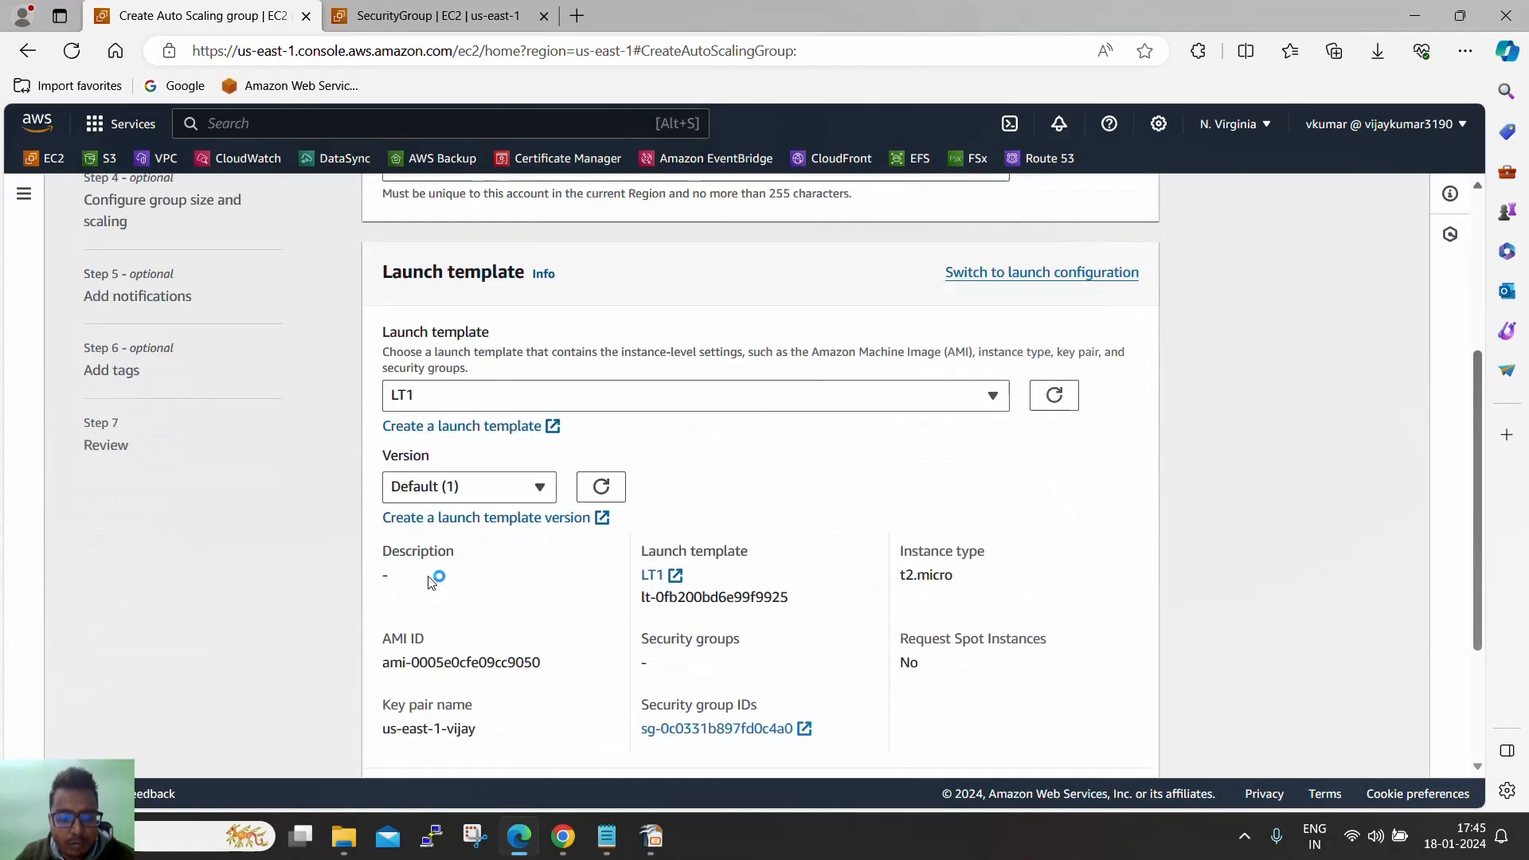
pyautogui.scroll(-1, 390, 523)
pyautogui.click(518, 377)
pyautogui.click(717, 373)
pyautogui.scroll(-1, 637, 415)
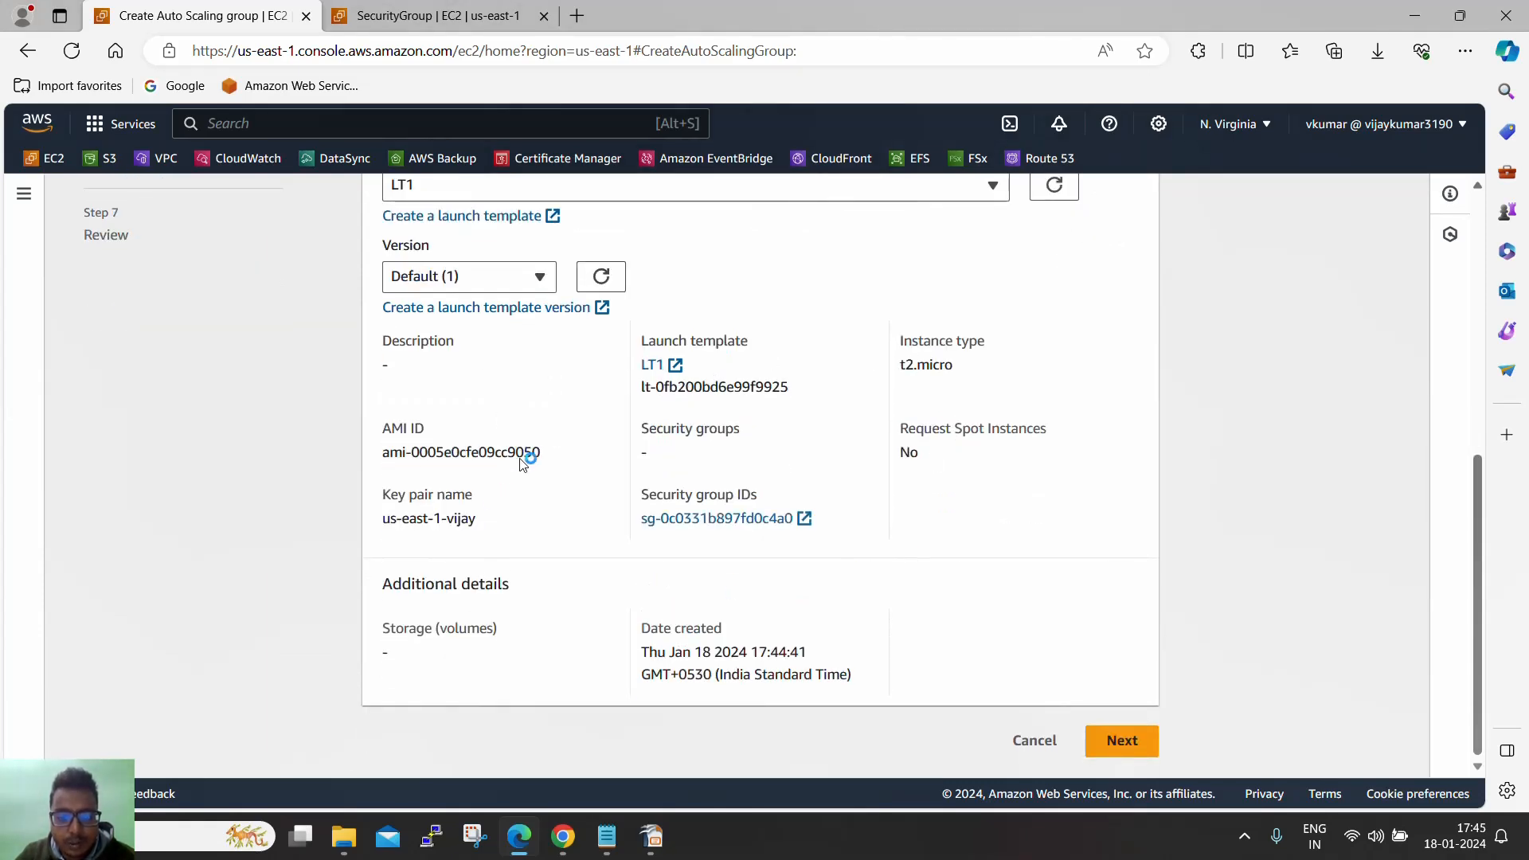
pyautogui.click(1123, 742)
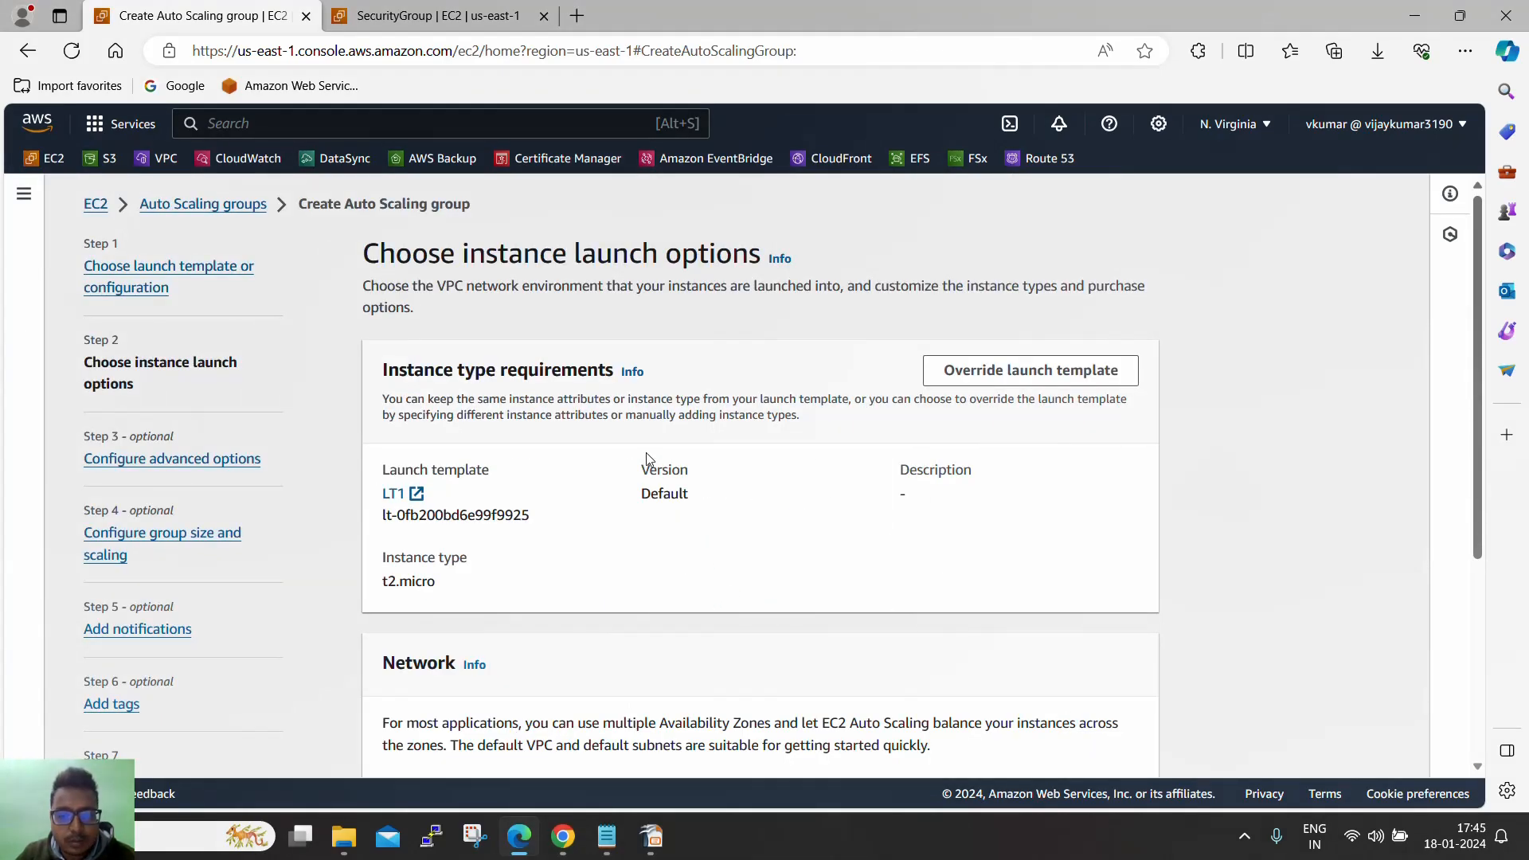
# Step: Try the us-east-1a, us-east-1b and us-east-1c subnets of the default VPC for the Auto Scaling group
pyautogui.scroll(-4, 647, 453)
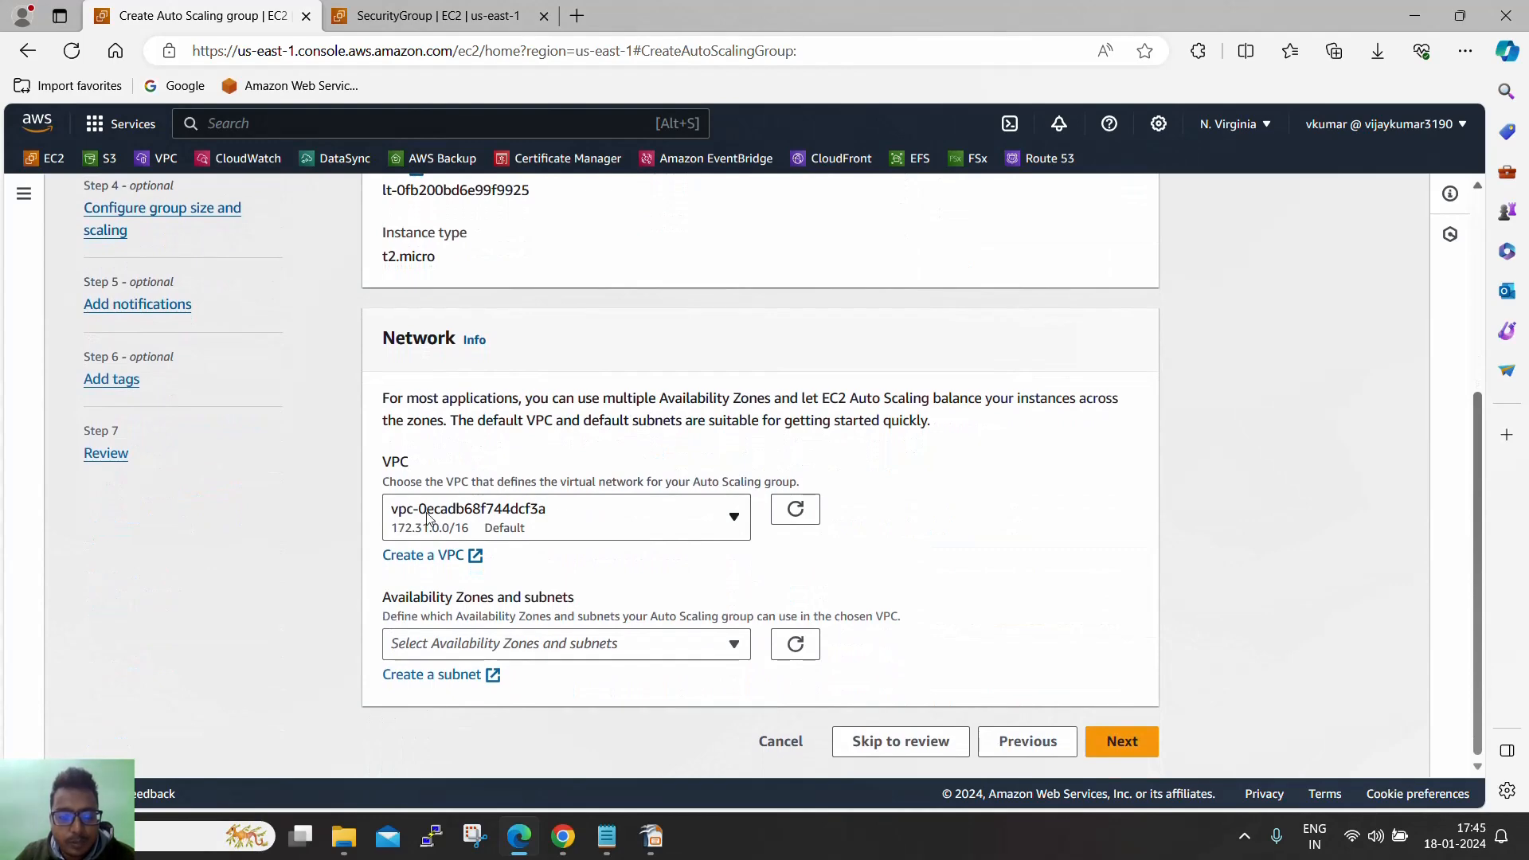
pyautogui.click(665, 649)
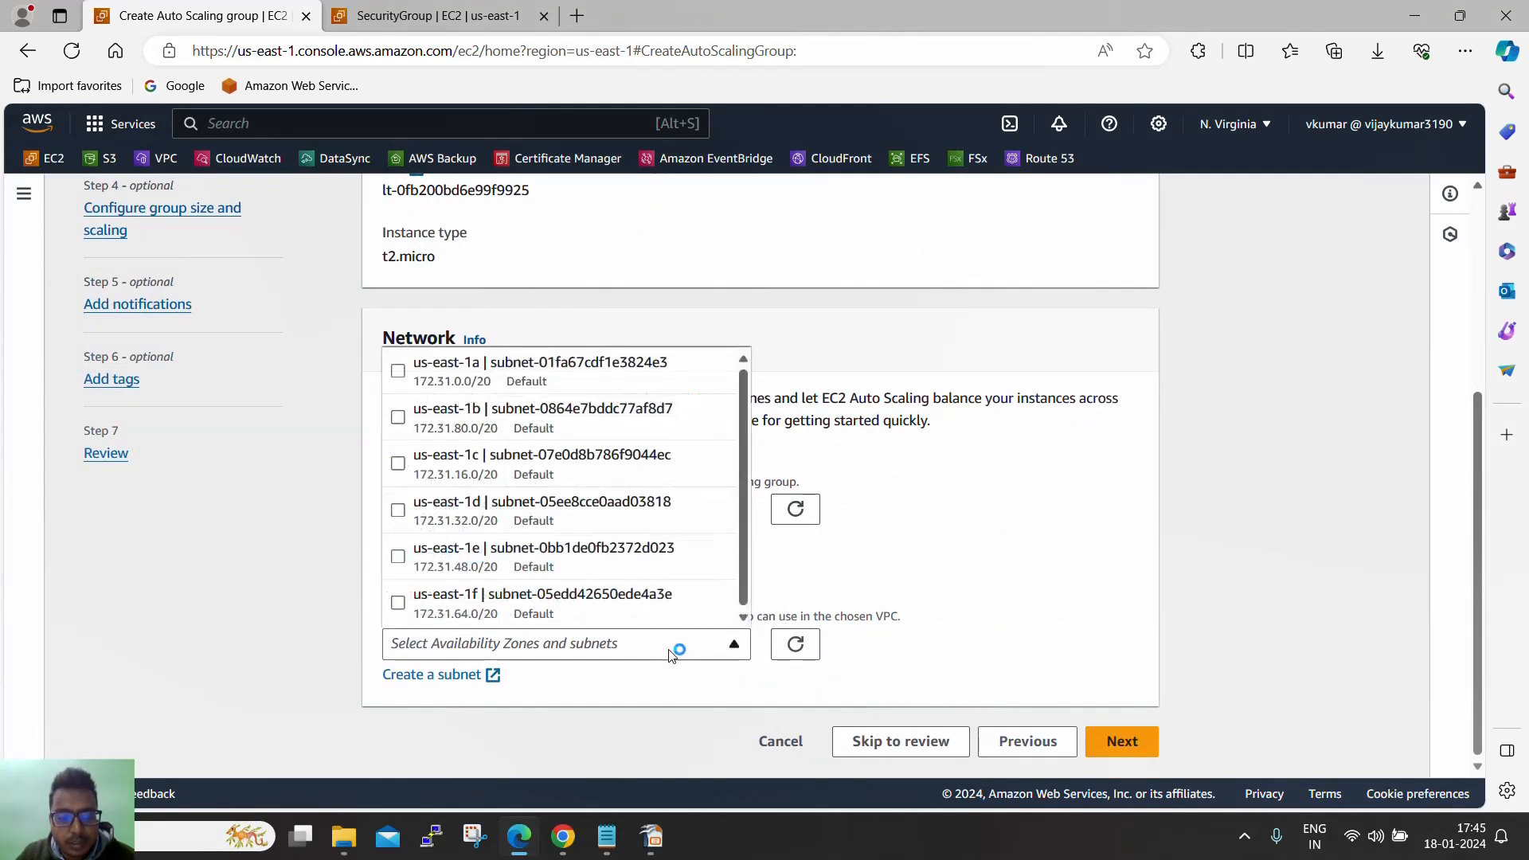
pyautogui.click(397, 374)
pyautogui.click(397, 419)
pyautogui.click(399, 466)
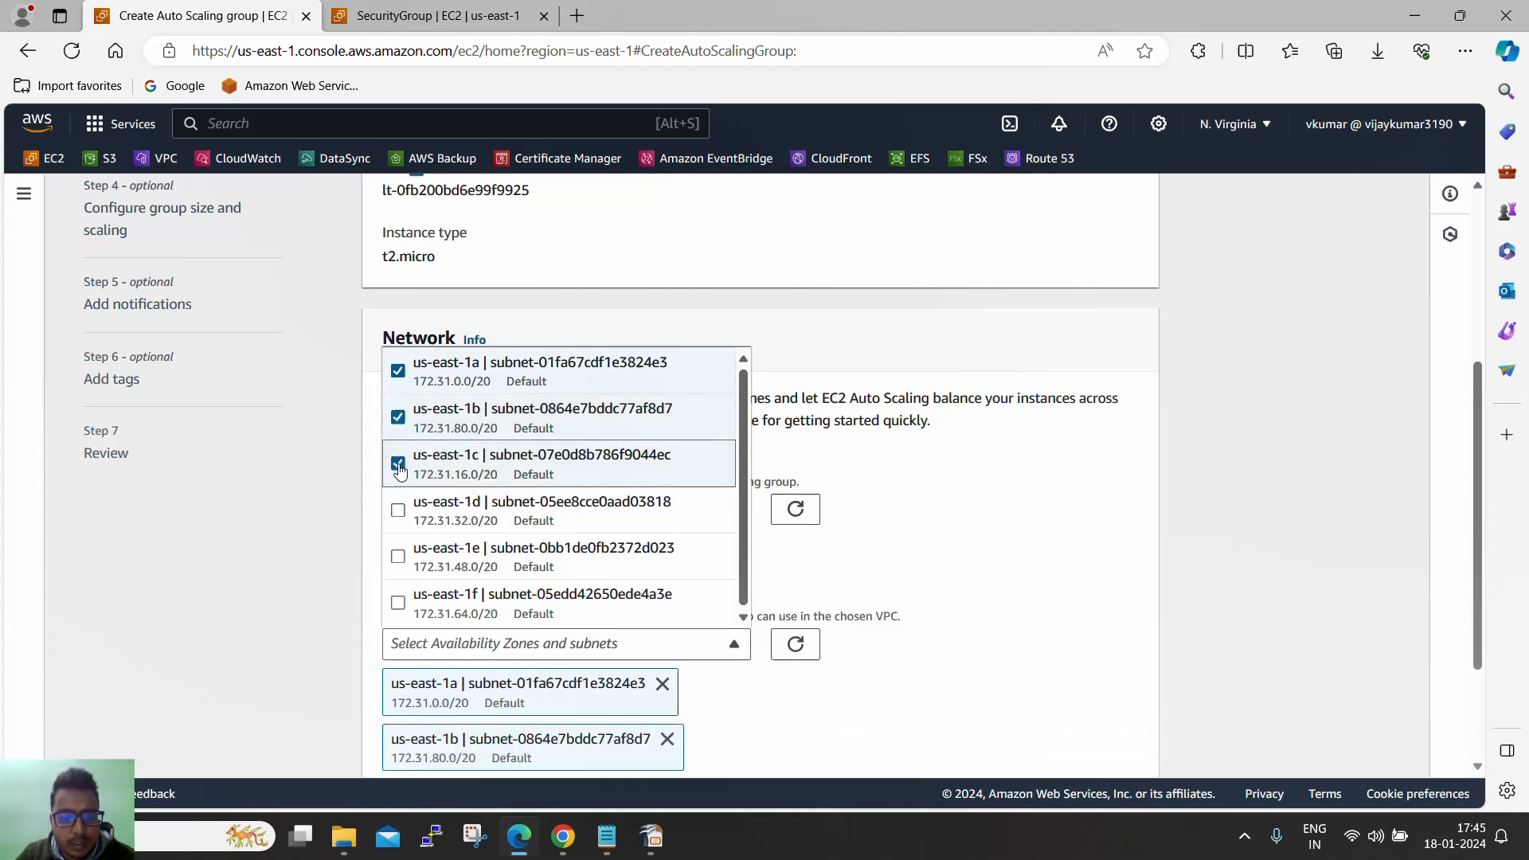
pyautogui.click(972, 547)
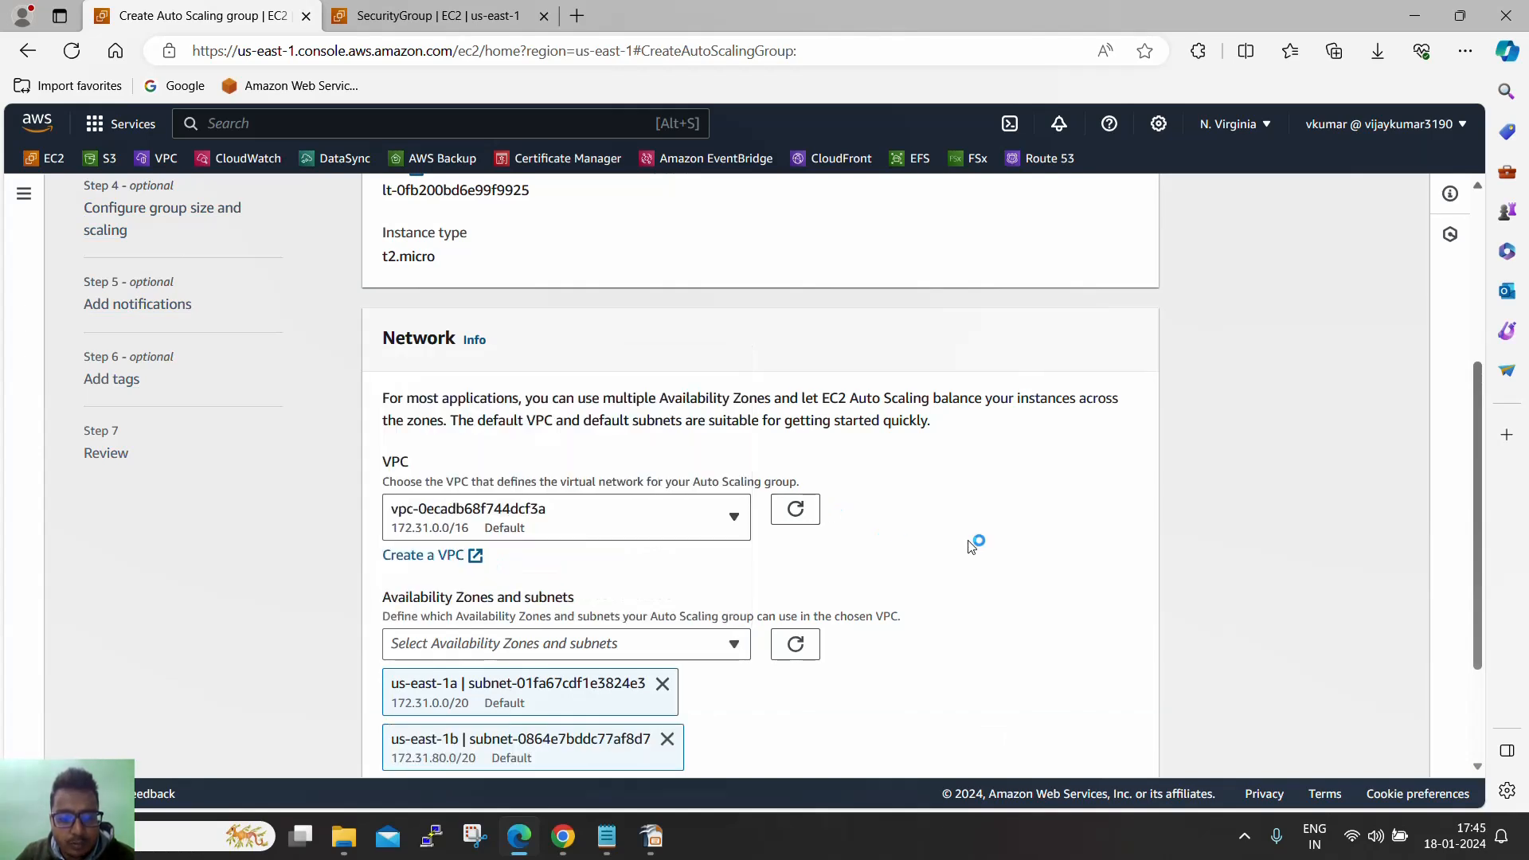
pyautogui.scroll(-2, 557, 514)
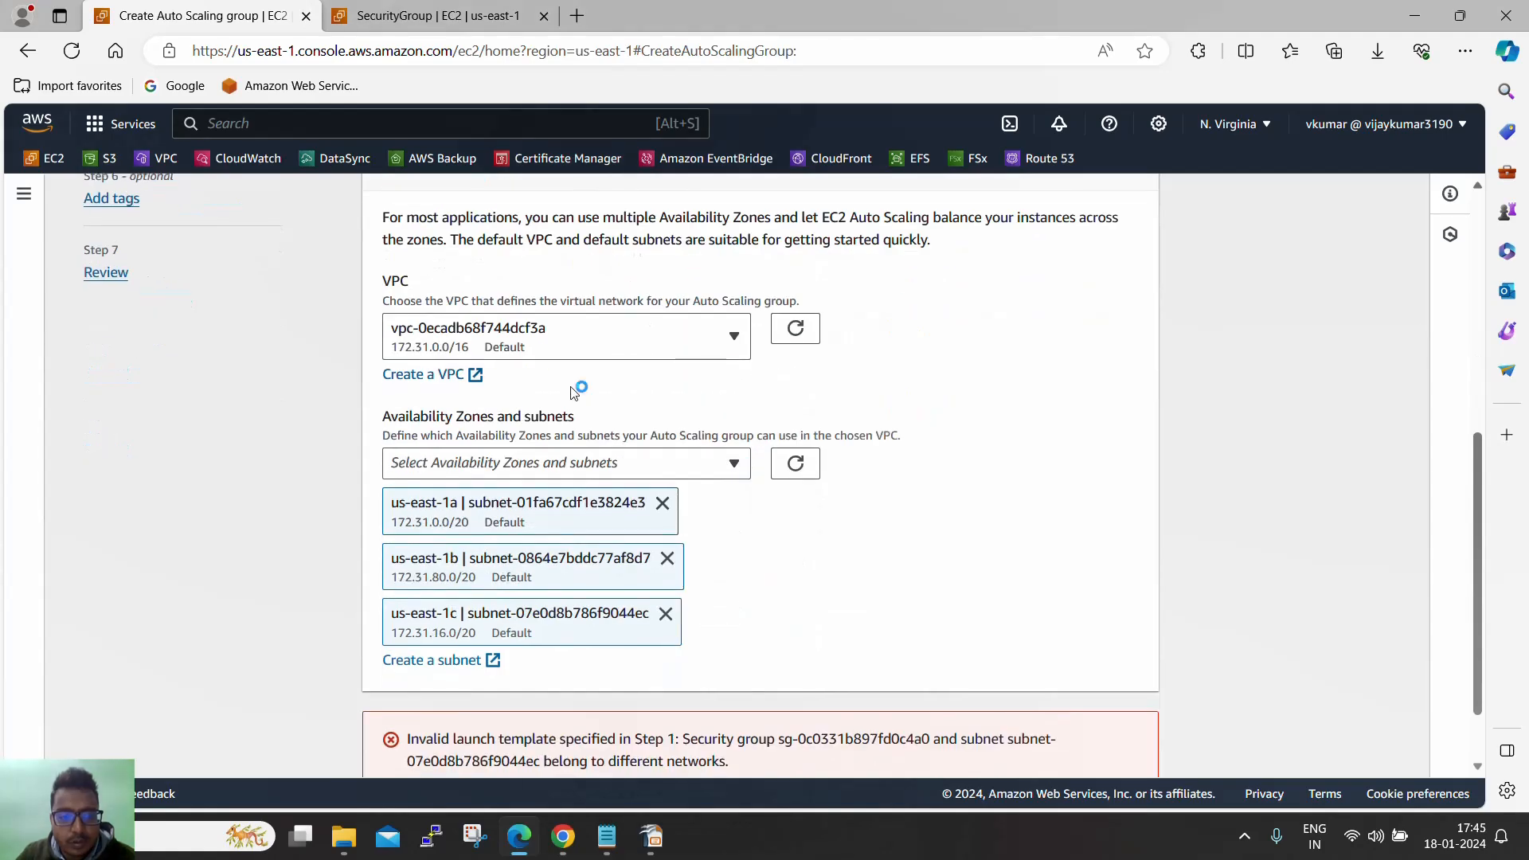
pyautogui.scroll(-1, 924, 450)
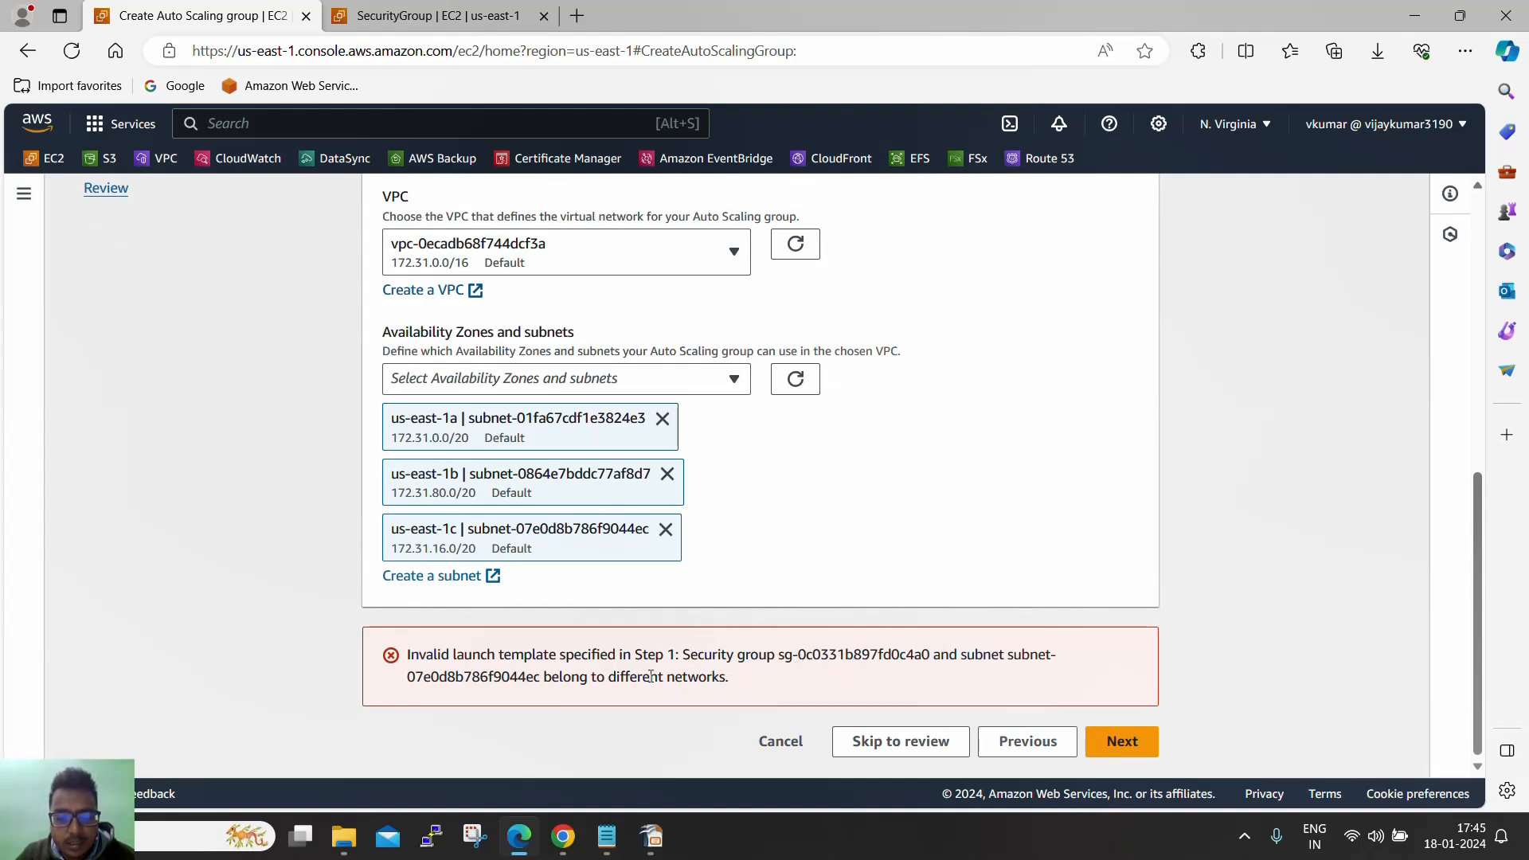
# Step: Set the VPC to my-vpc with the PublicA and PublicB subnets, and continue to the advanced options
pyautogui.click(680, 247)
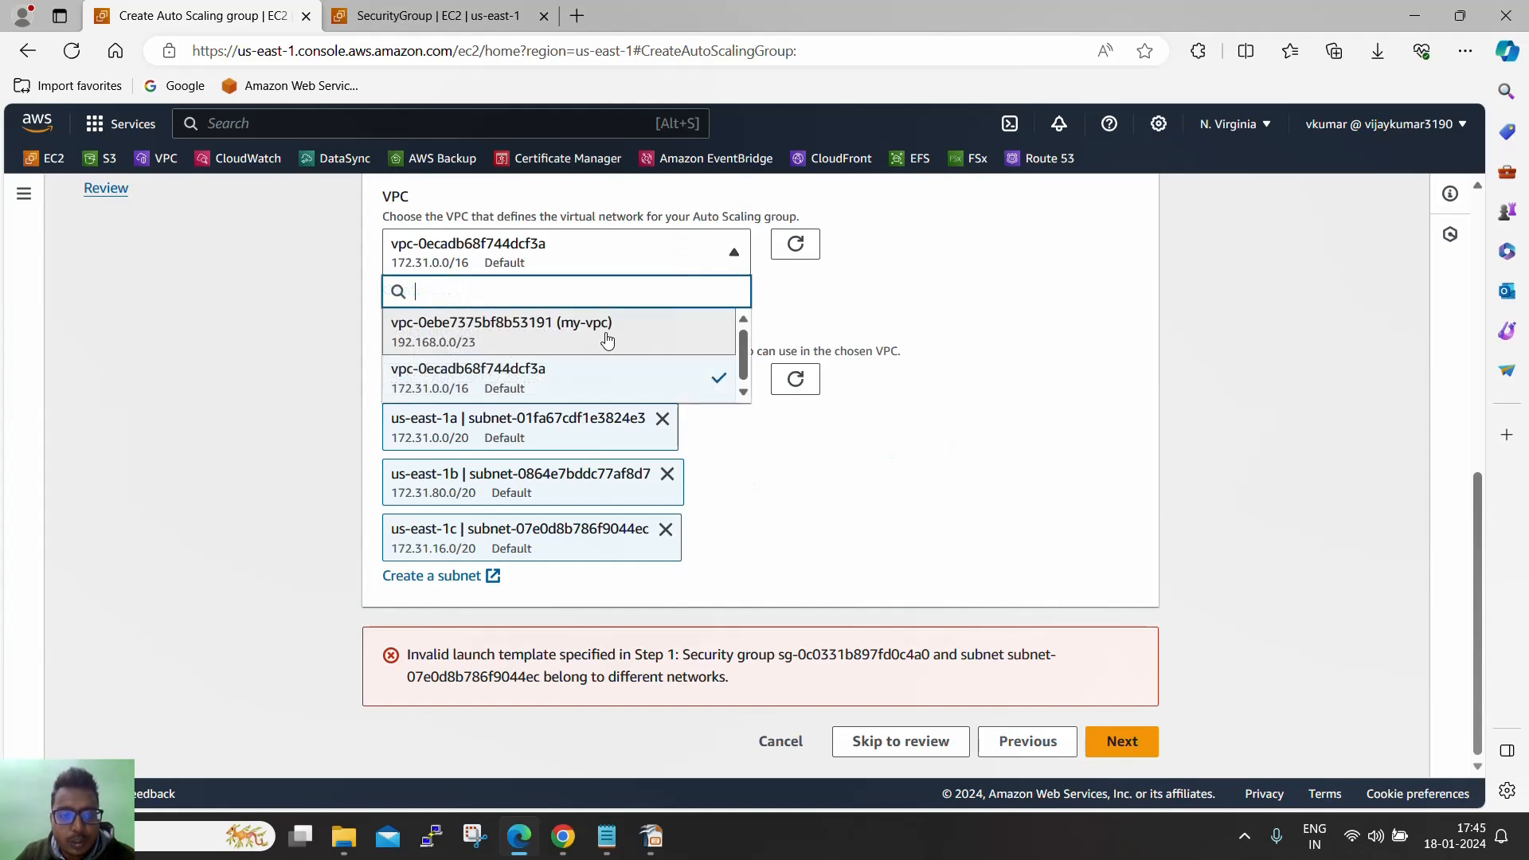
pyautogui.click(592, 341)
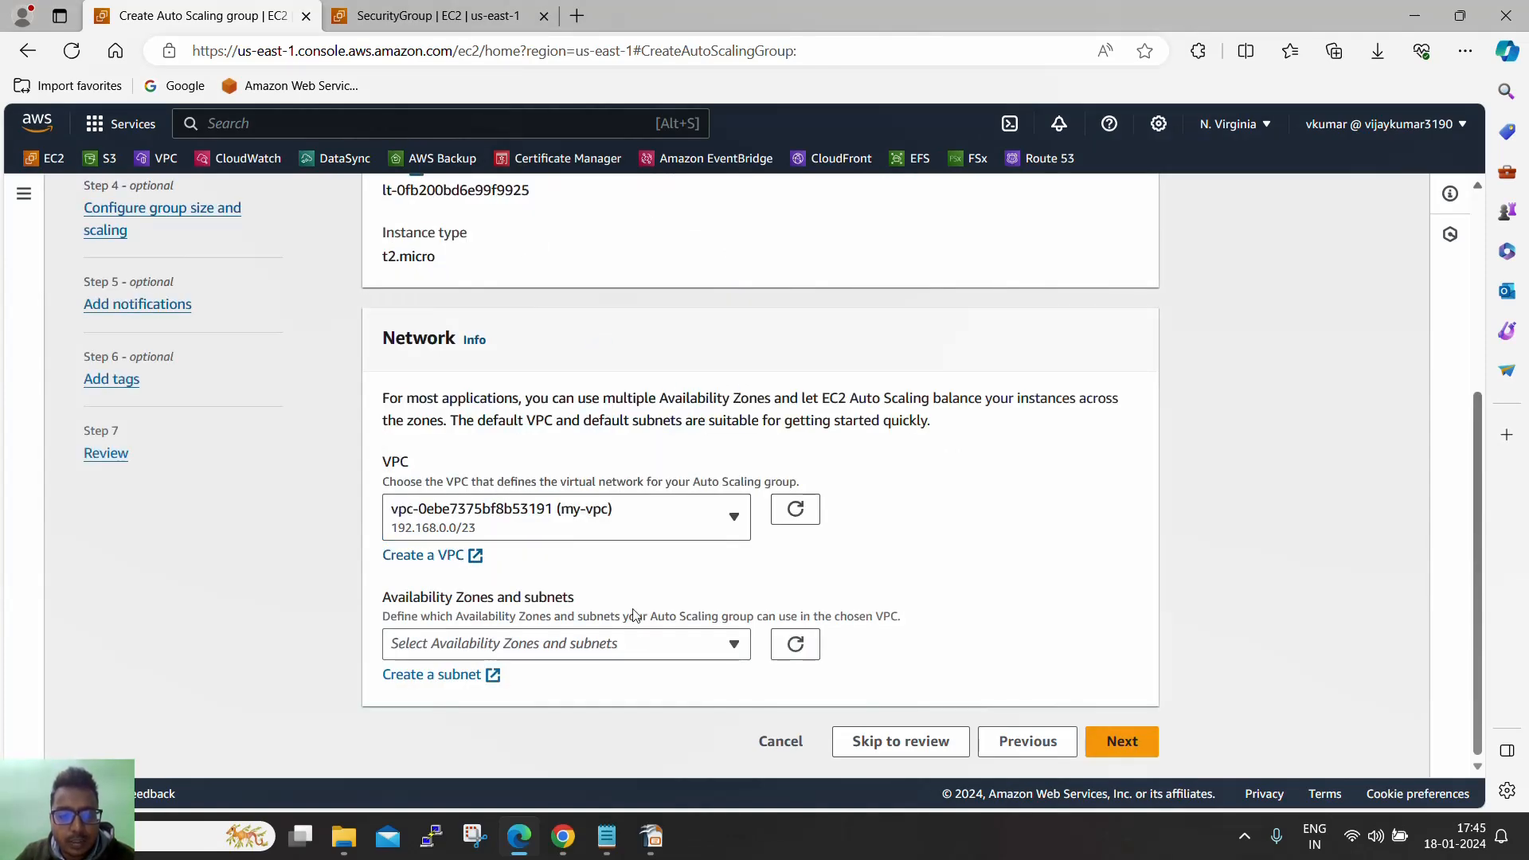
pyautogui.click(632, 646)
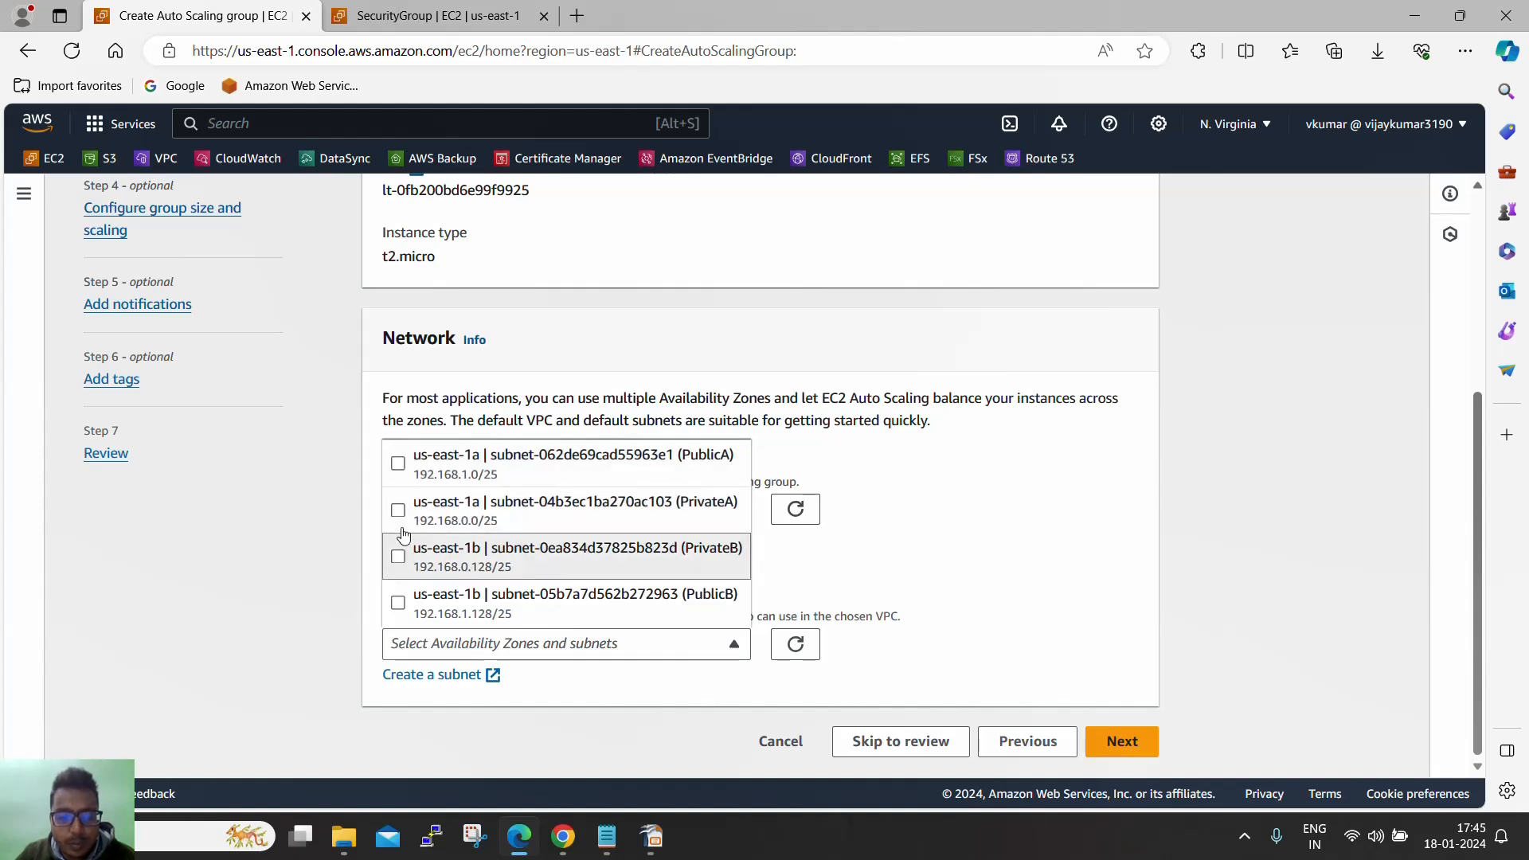
pyautogui.click(398, 463)
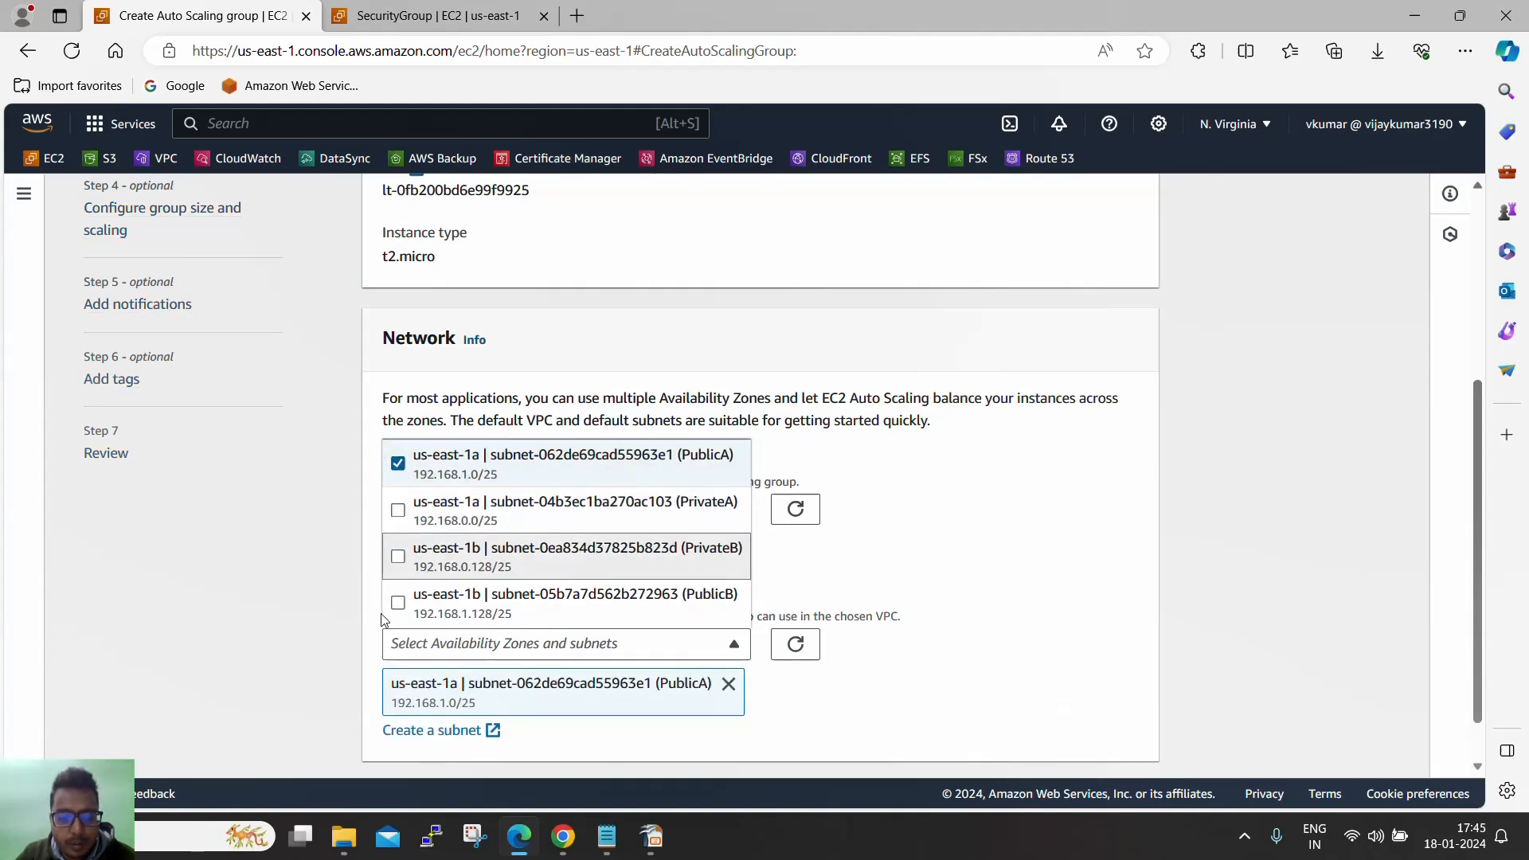
pyautogui.click(398, 603)
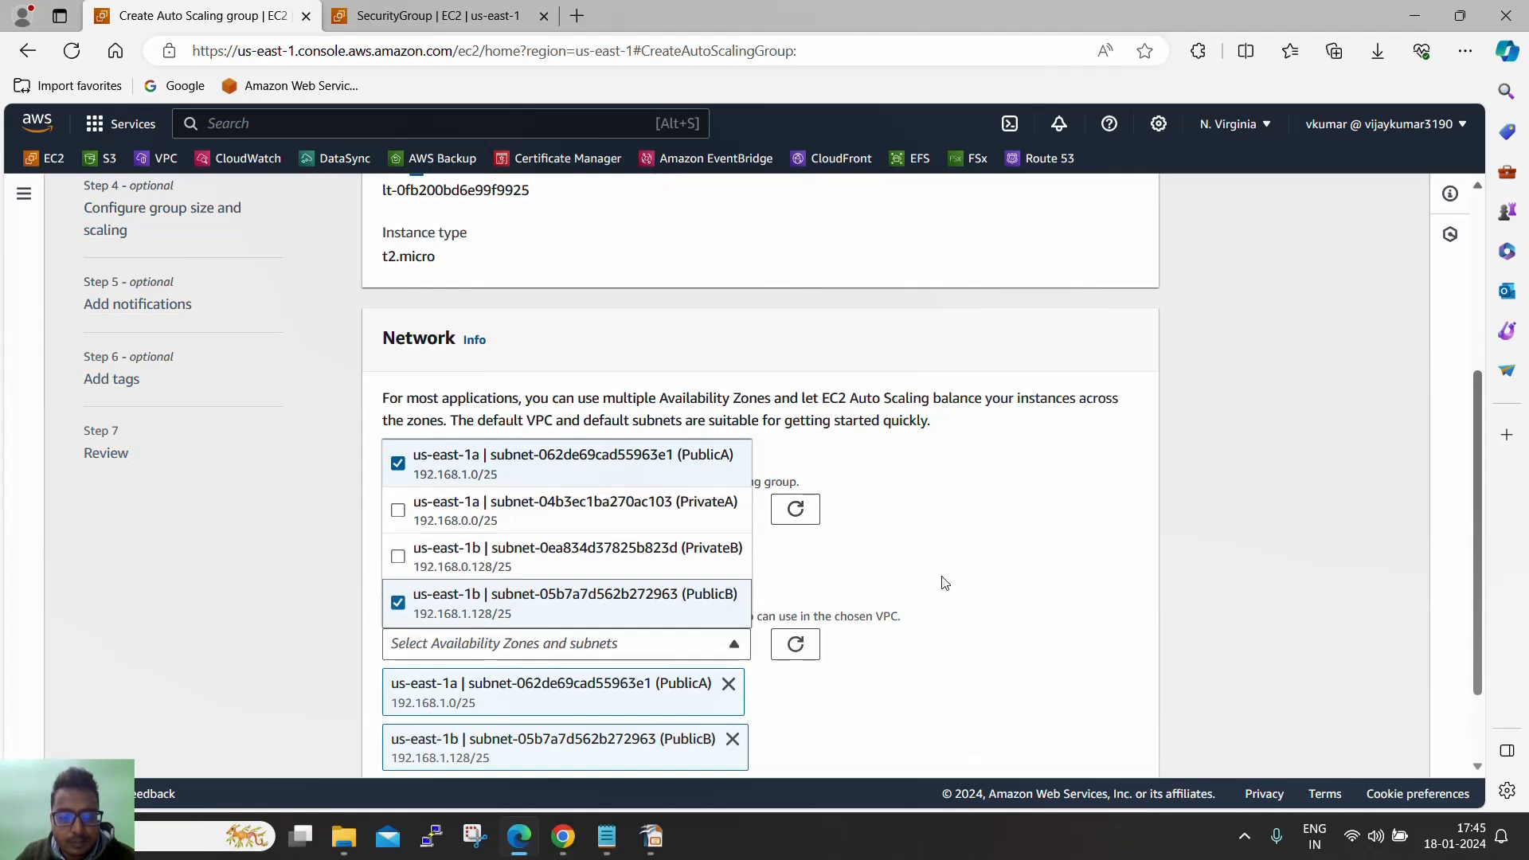
pyautogui.scroll(-2, 948, 581)
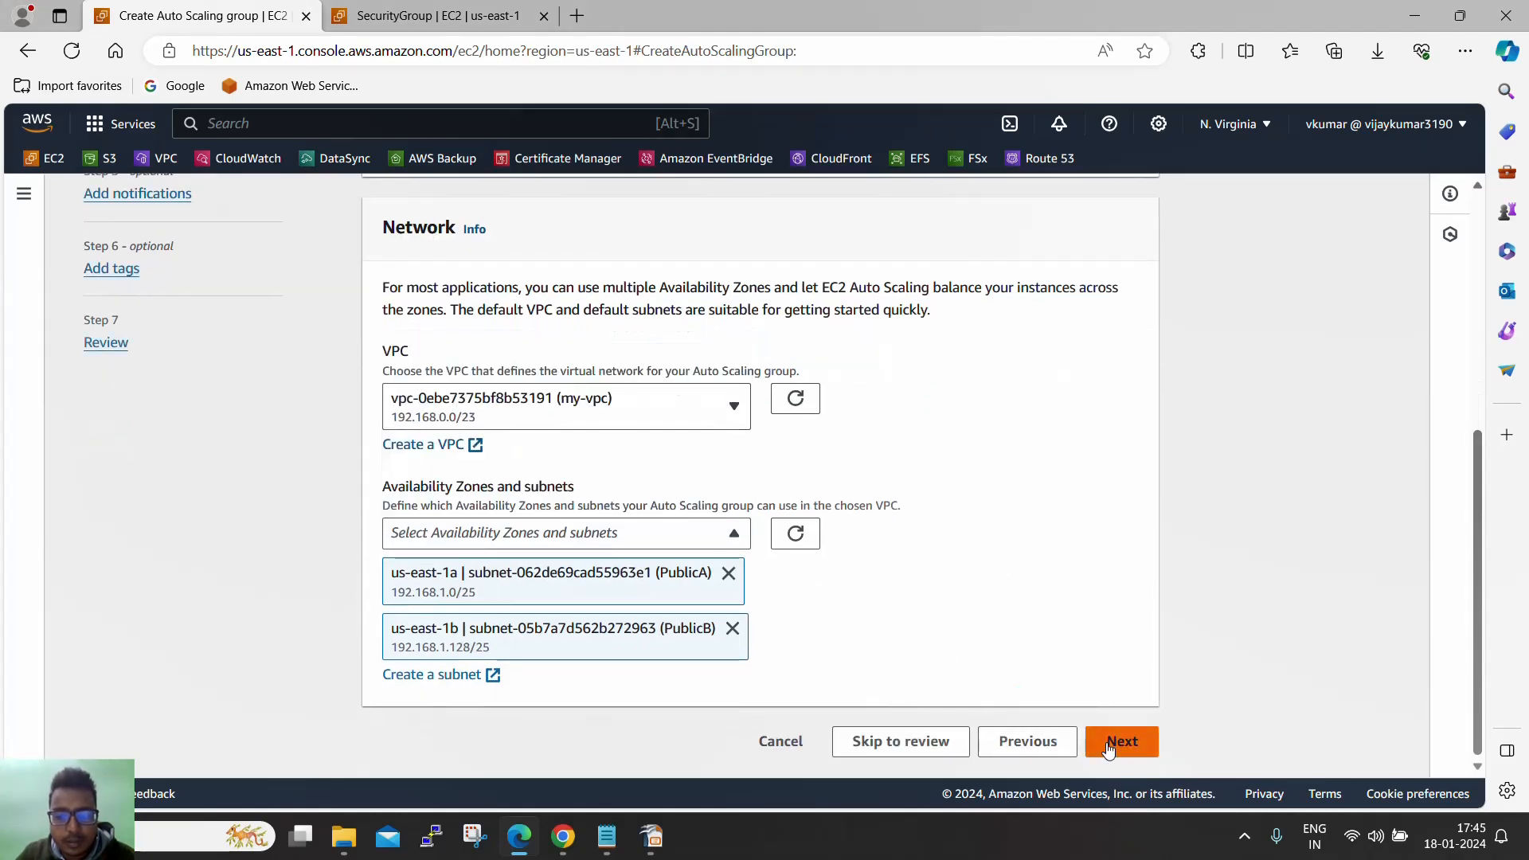
pyautogui.click(1107, 749)
# Step: Attach the Auto Scaling group to a new load balancer and review the Application Load Balancer settings
pyautogui.scroll(-2, 861, 553)
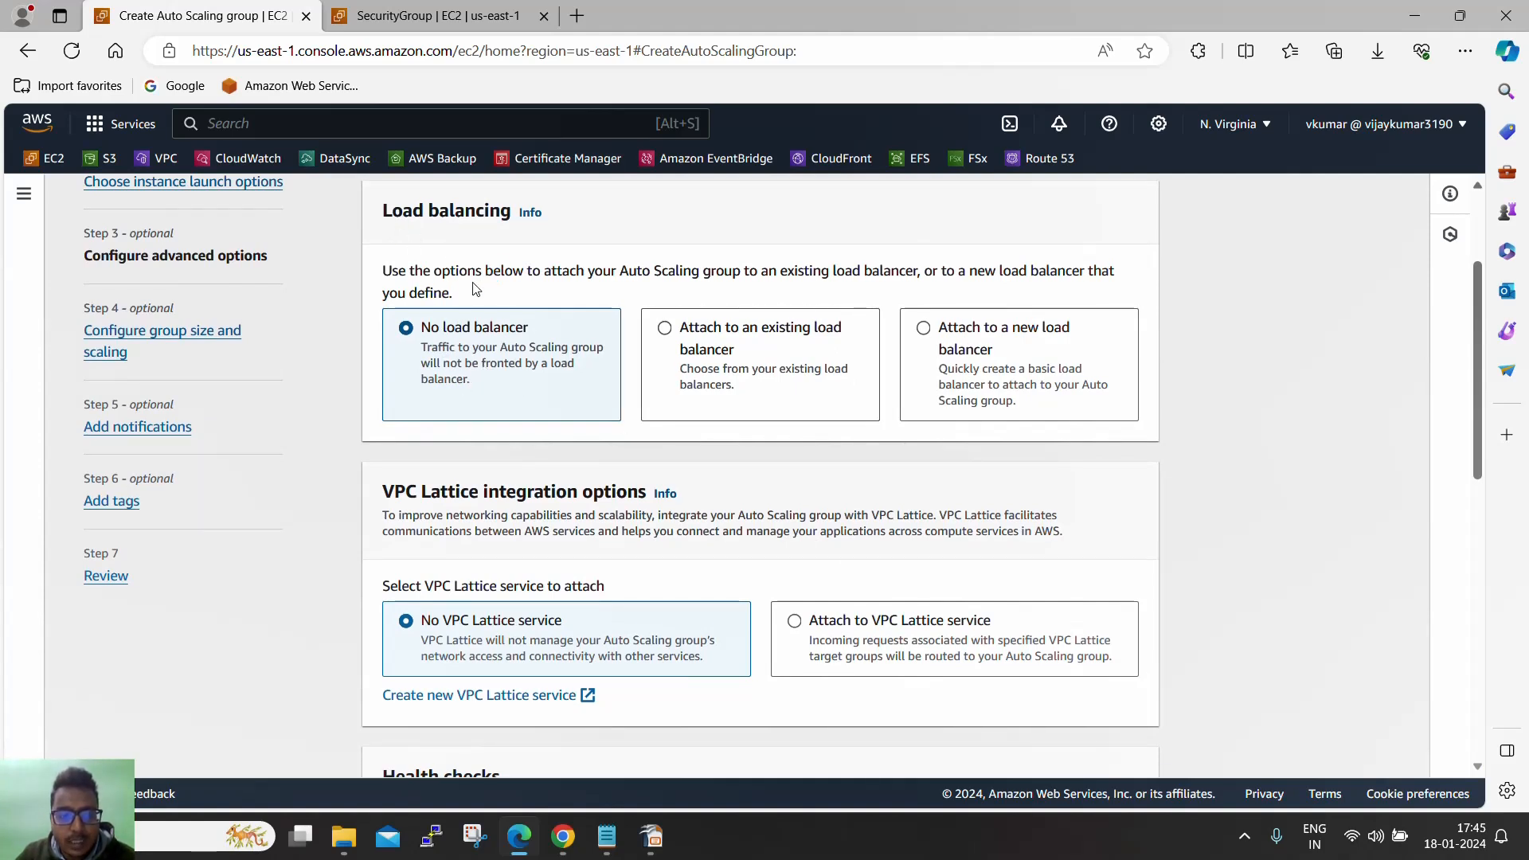
pyautogui.moveTo(465, 299); pyautogui.dragTo(382, 269)
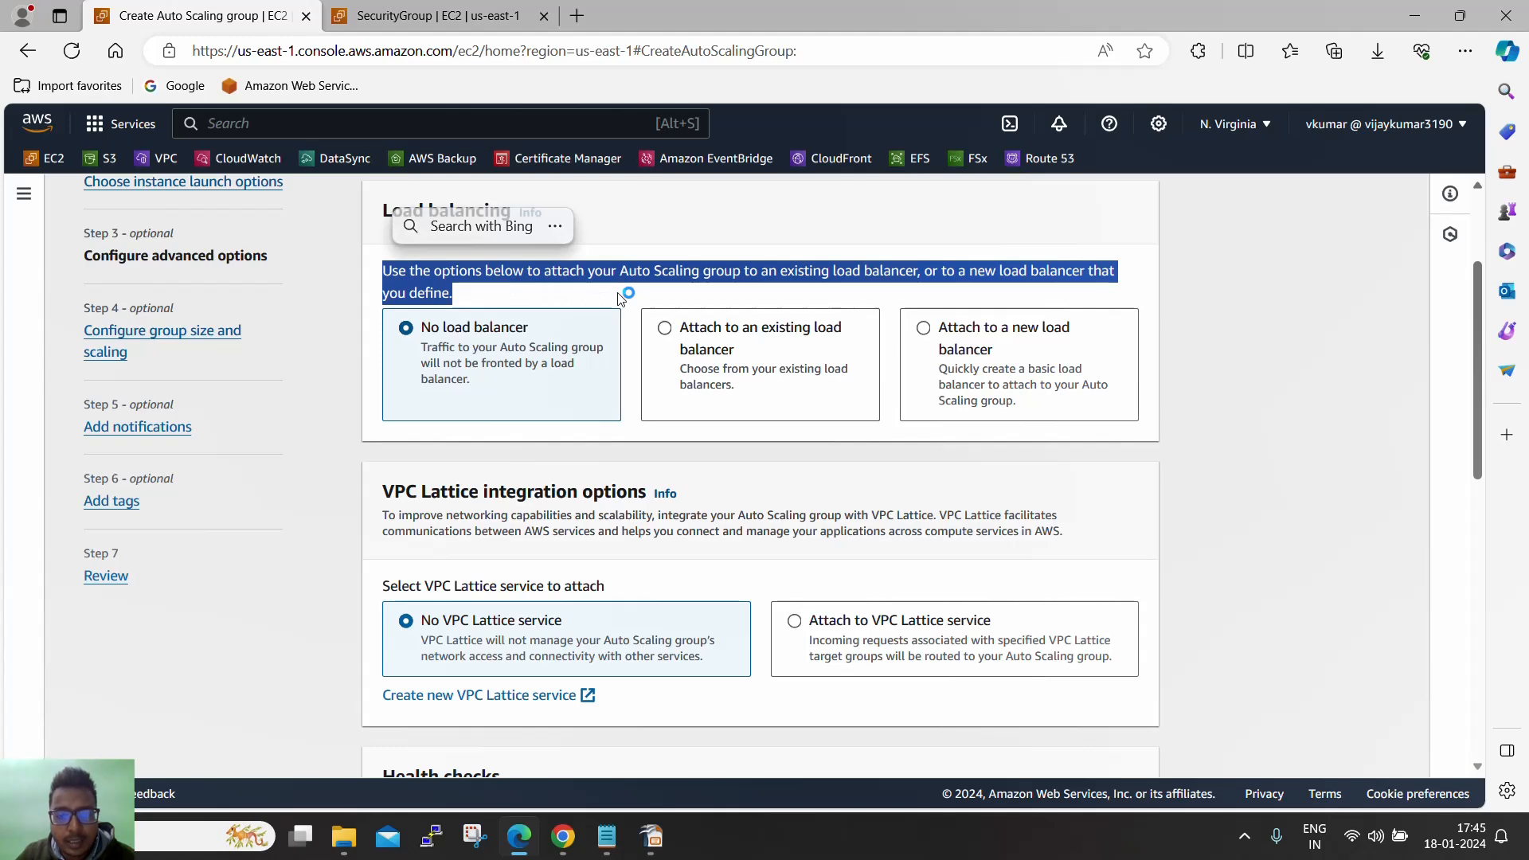
pyautogui.click(925, 331)
pyautogui.scroll(-1, 964, 378)
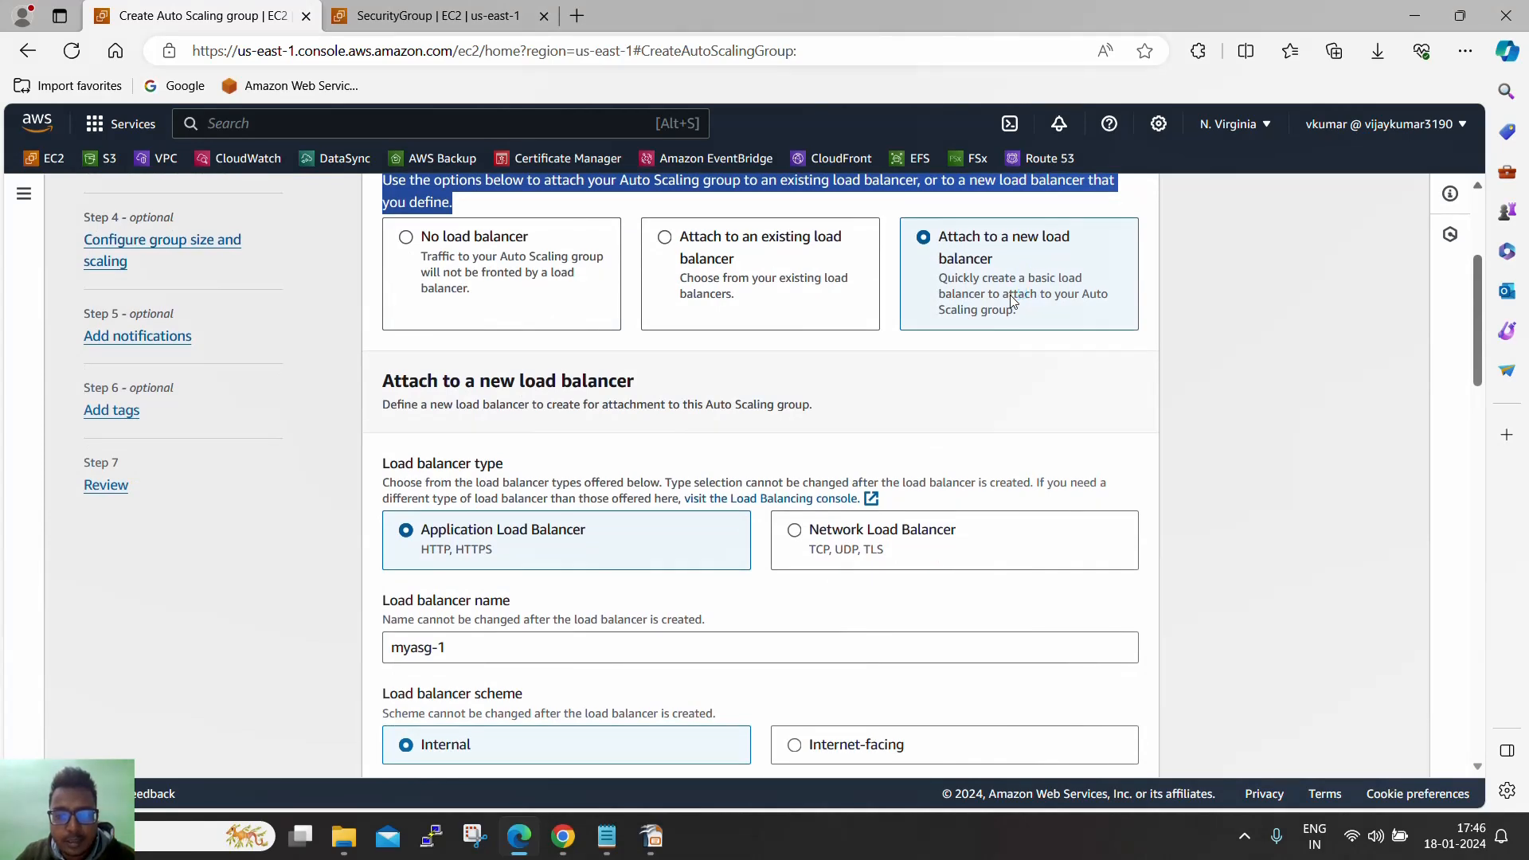
pyautogui.click(1044, 259)
pyautogui.scroll(1, 1013, 315)
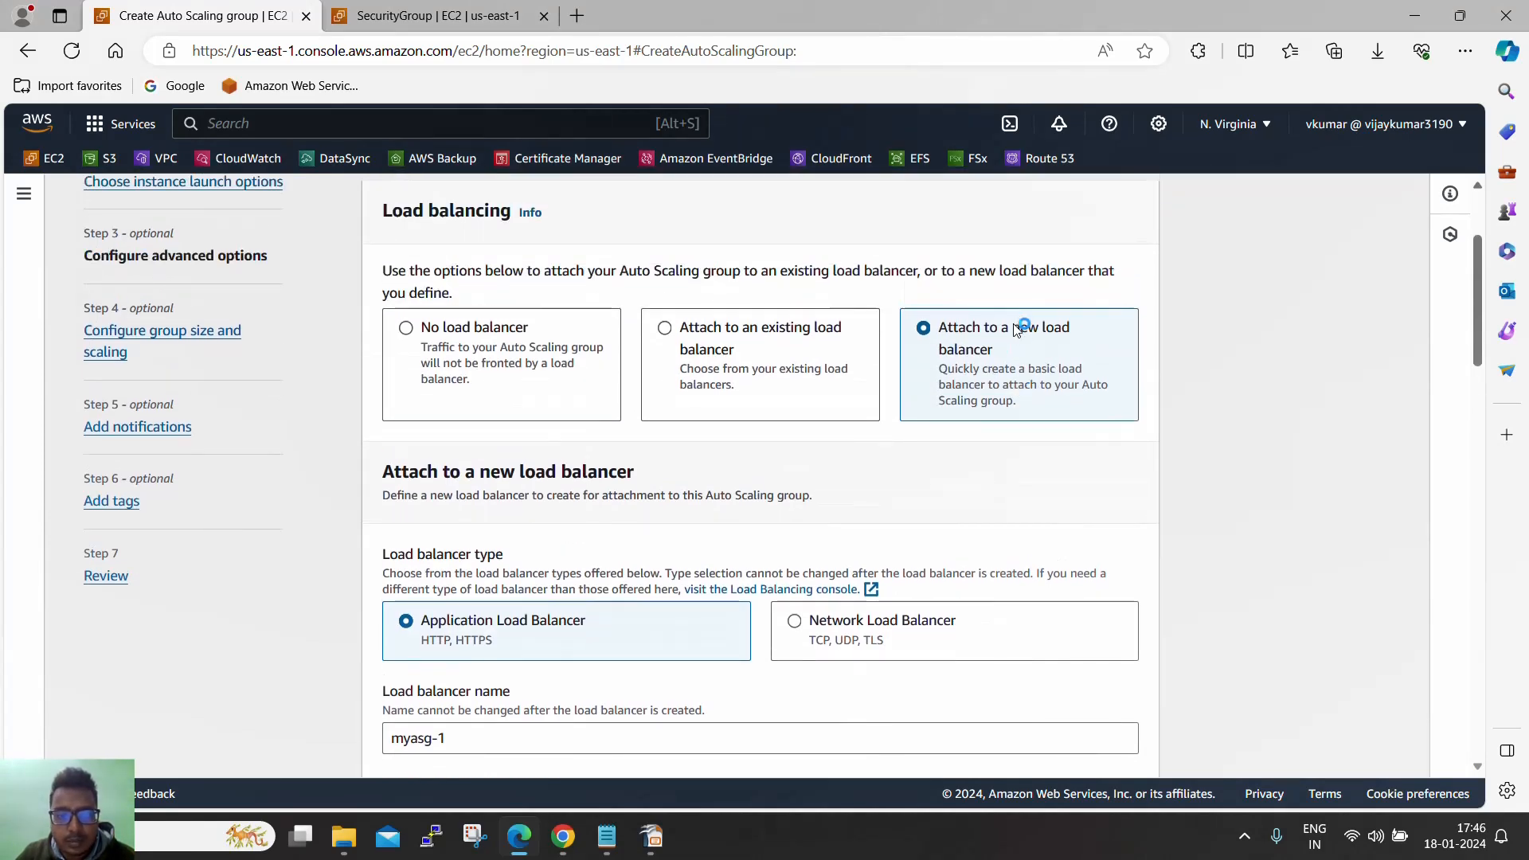
pyautogui.scroll(-1, 1016, 328)
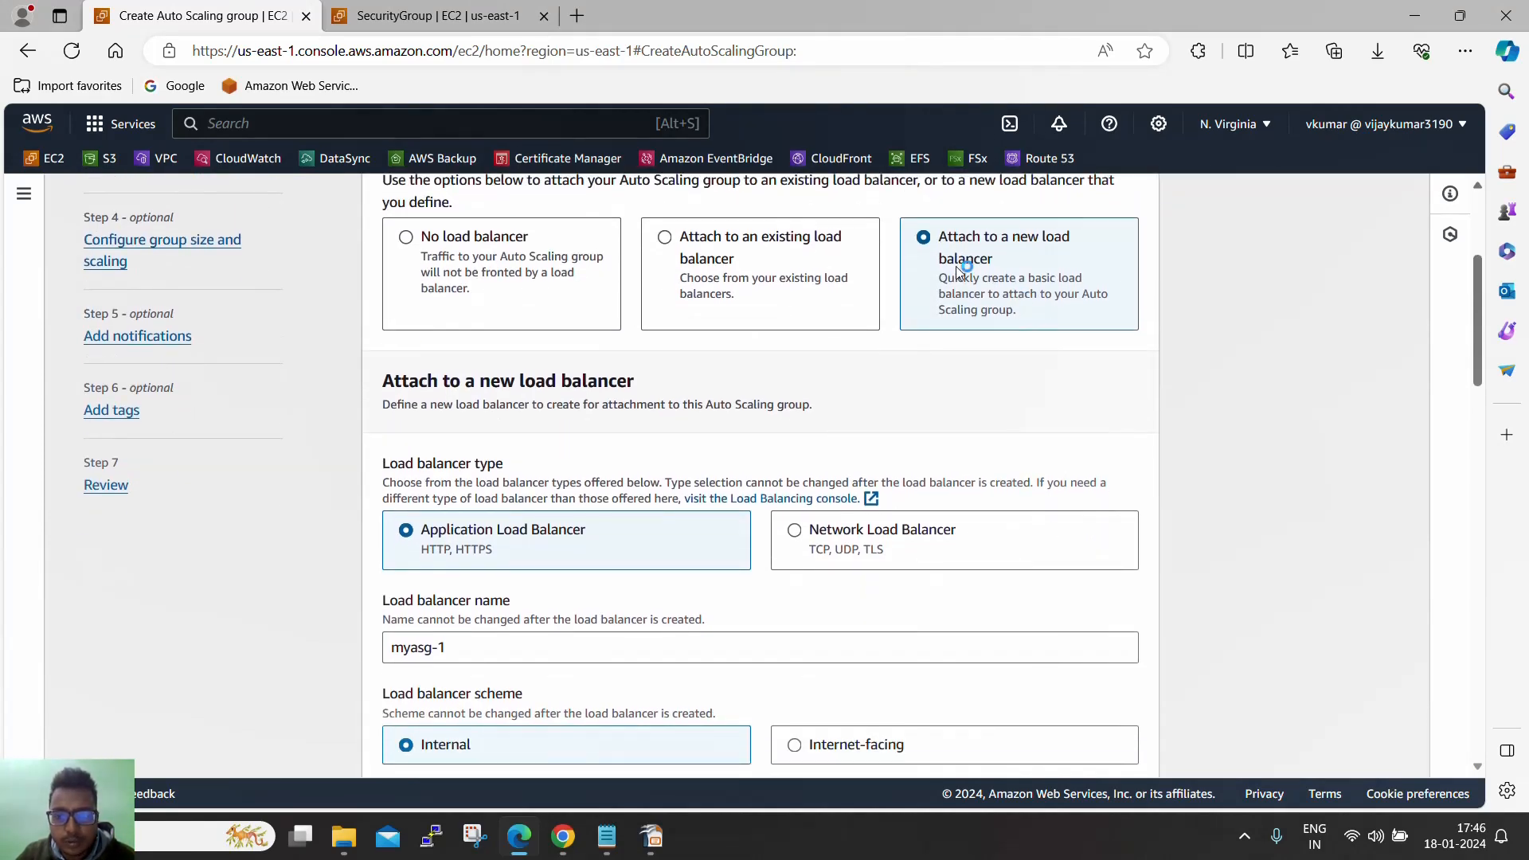
pyautogui.scroll(-2, 942, 321)
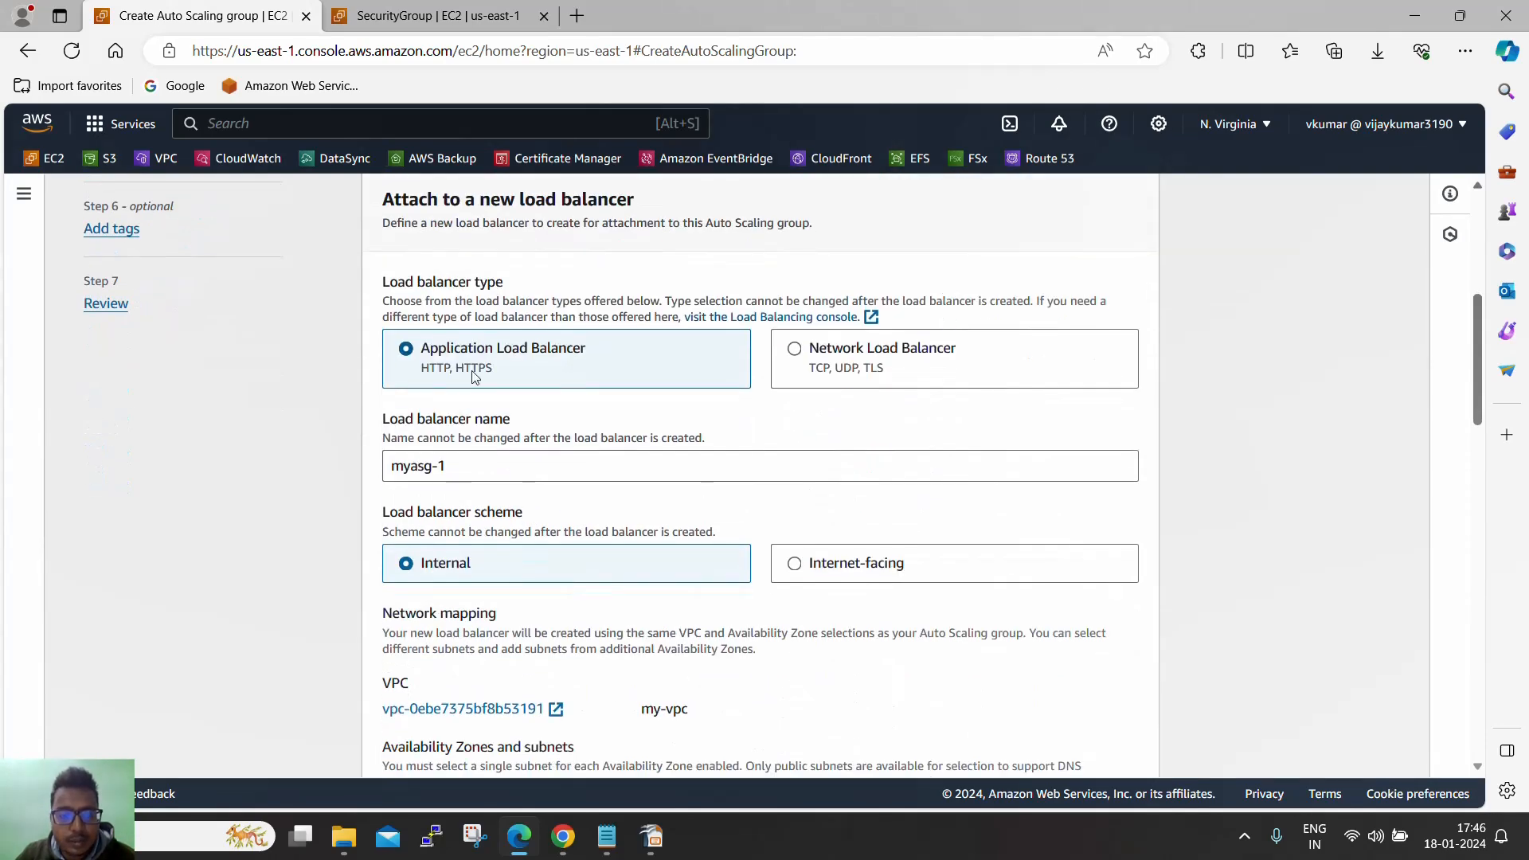
pyautogui.scroll(3, 538, 395)
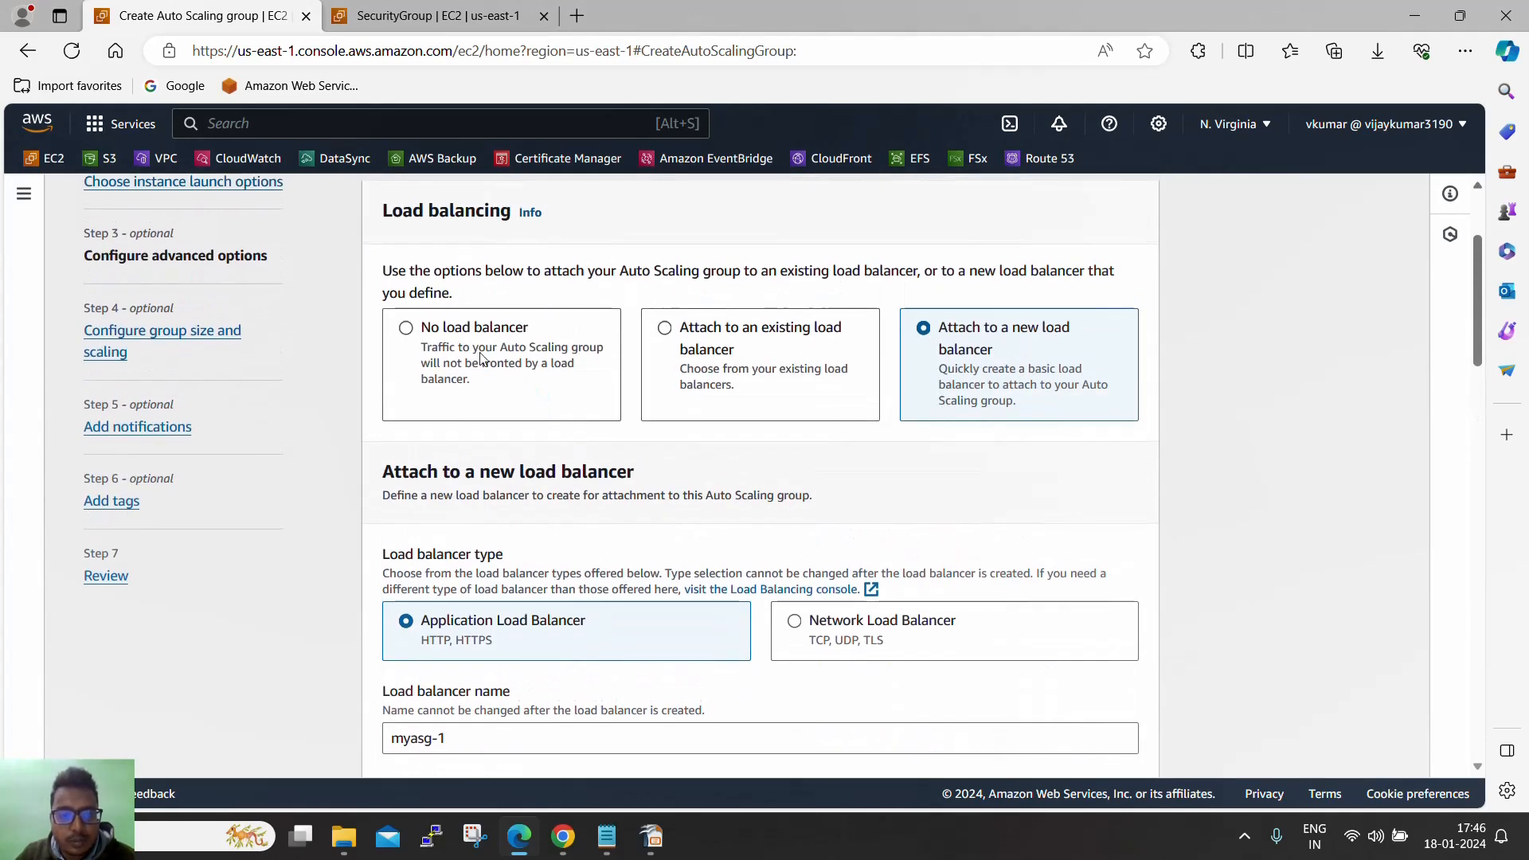
pyautogui.click(721, 355)
pyautogui.scroll(-1, 758, 479)
pyautogui.click(771, 512)
pyautogui.click(980, 231)
pyautogui.click(980, 231)
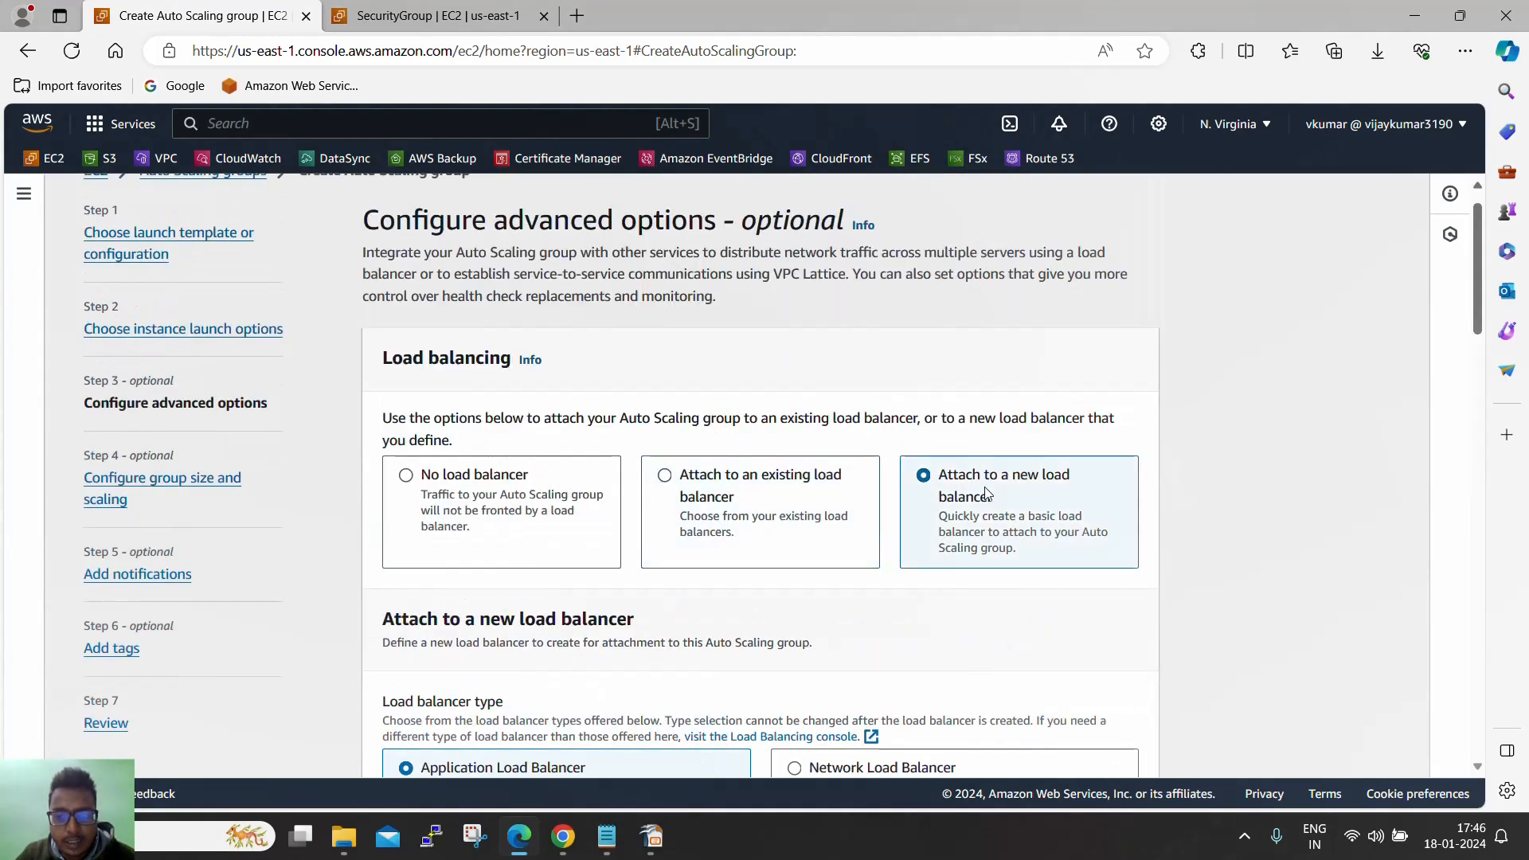
# Step: Set the new Application Load Balancer's scheme to Internet-facing
pyautogui.scroll(-5, 984, 494)
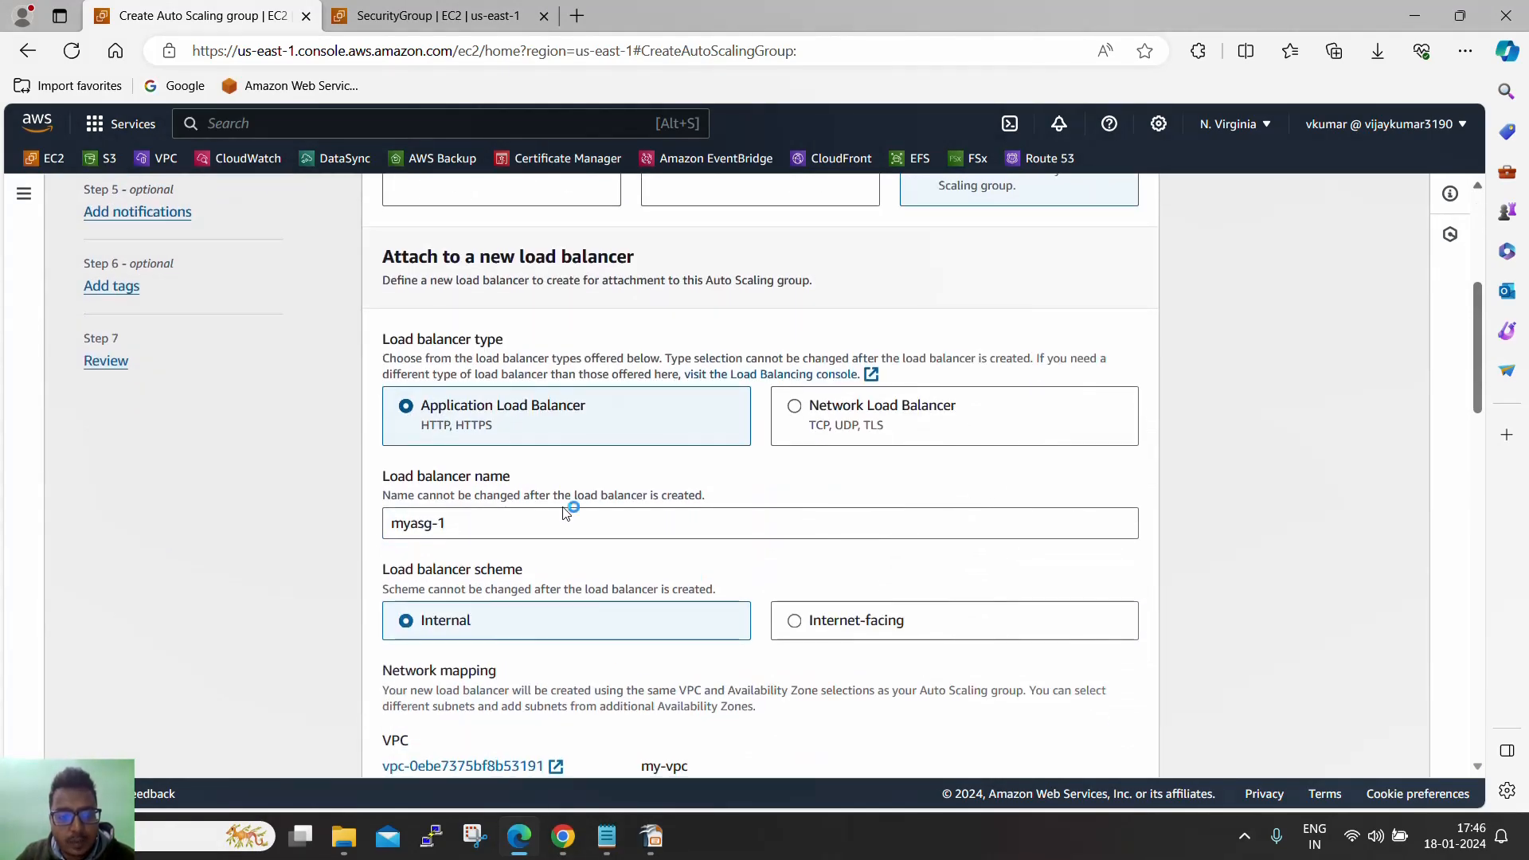
pyautogui.scroll(-2, 568, 512)
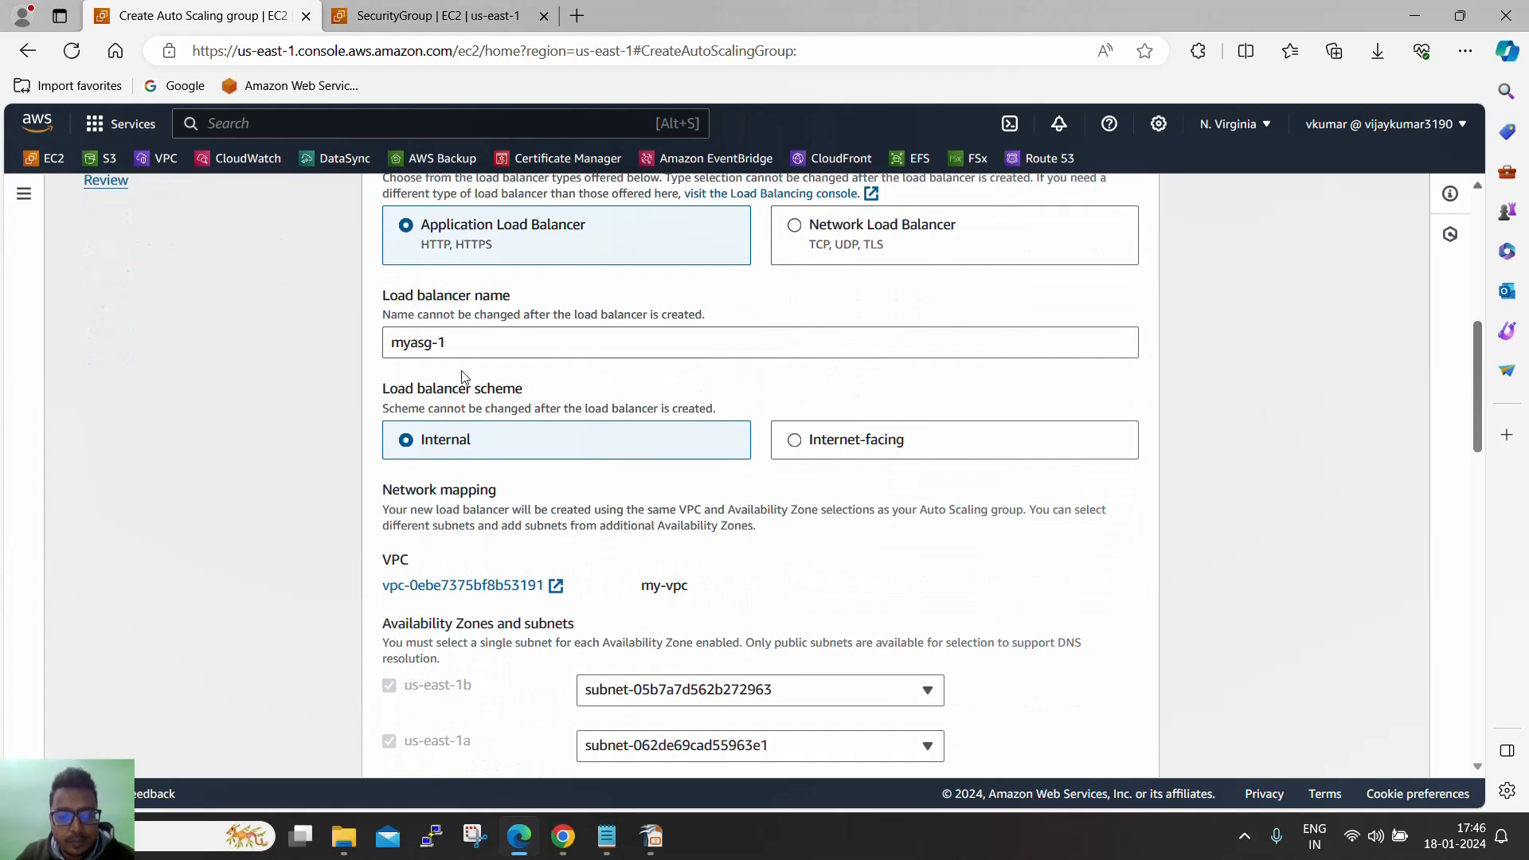
pyautogui.click(797, 448)
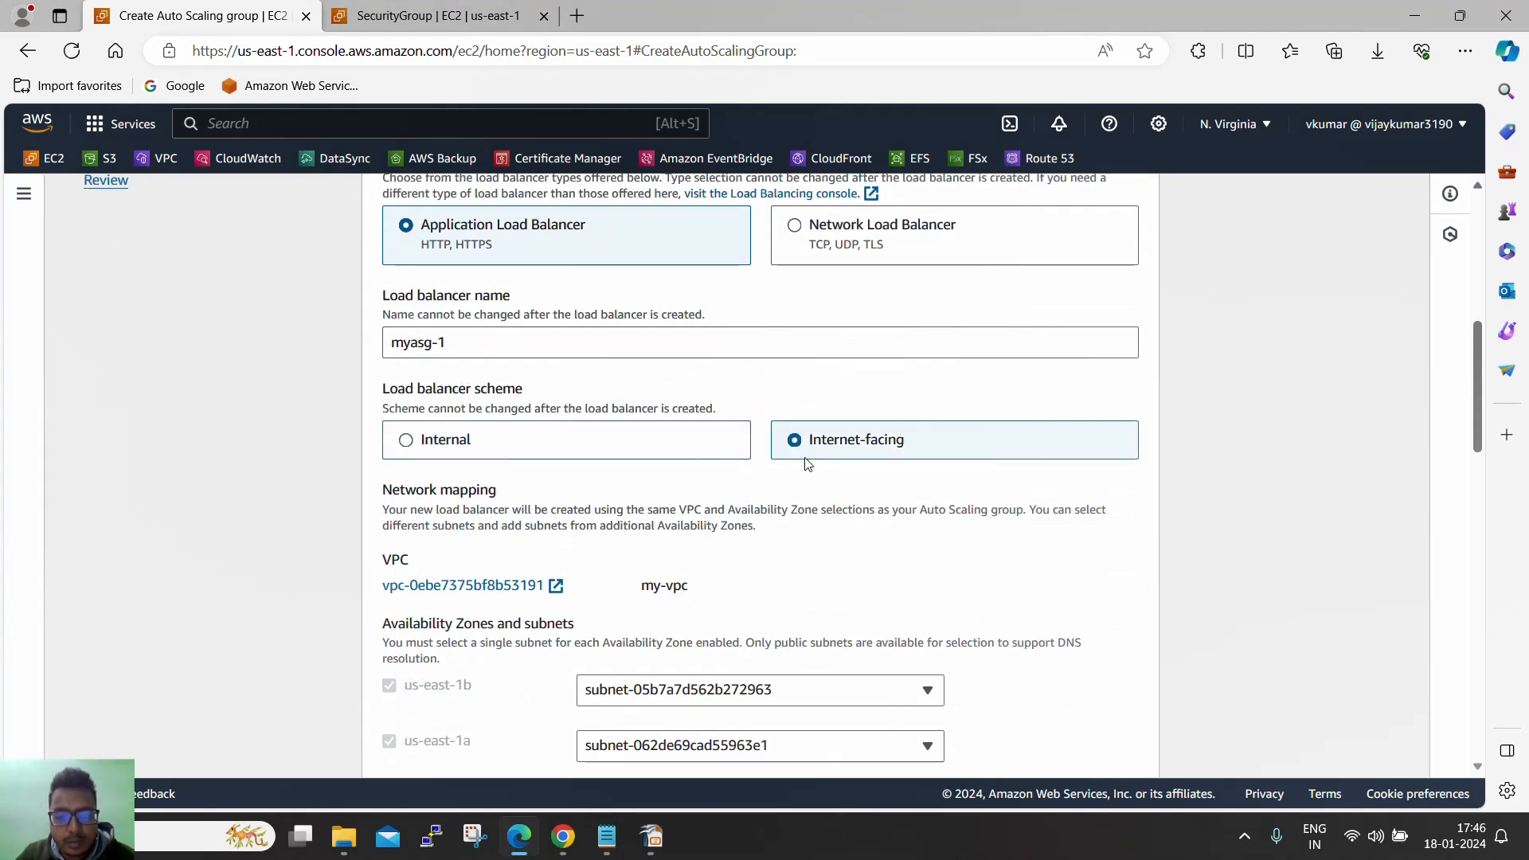
pyautogui.scroll(-2, 837, 478)
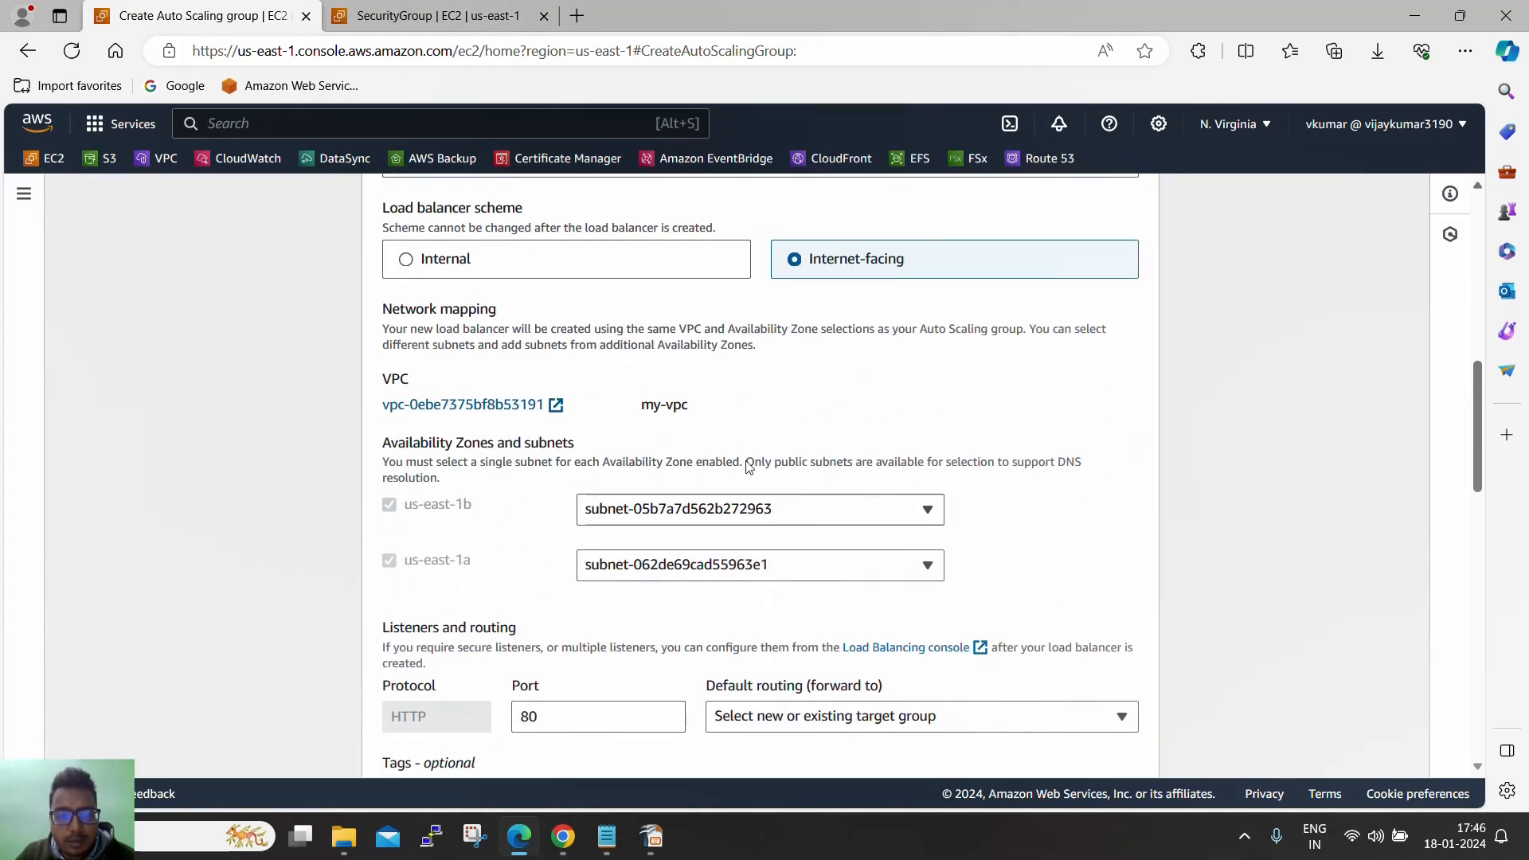
pyautogui.scroll(3, 717, 376)
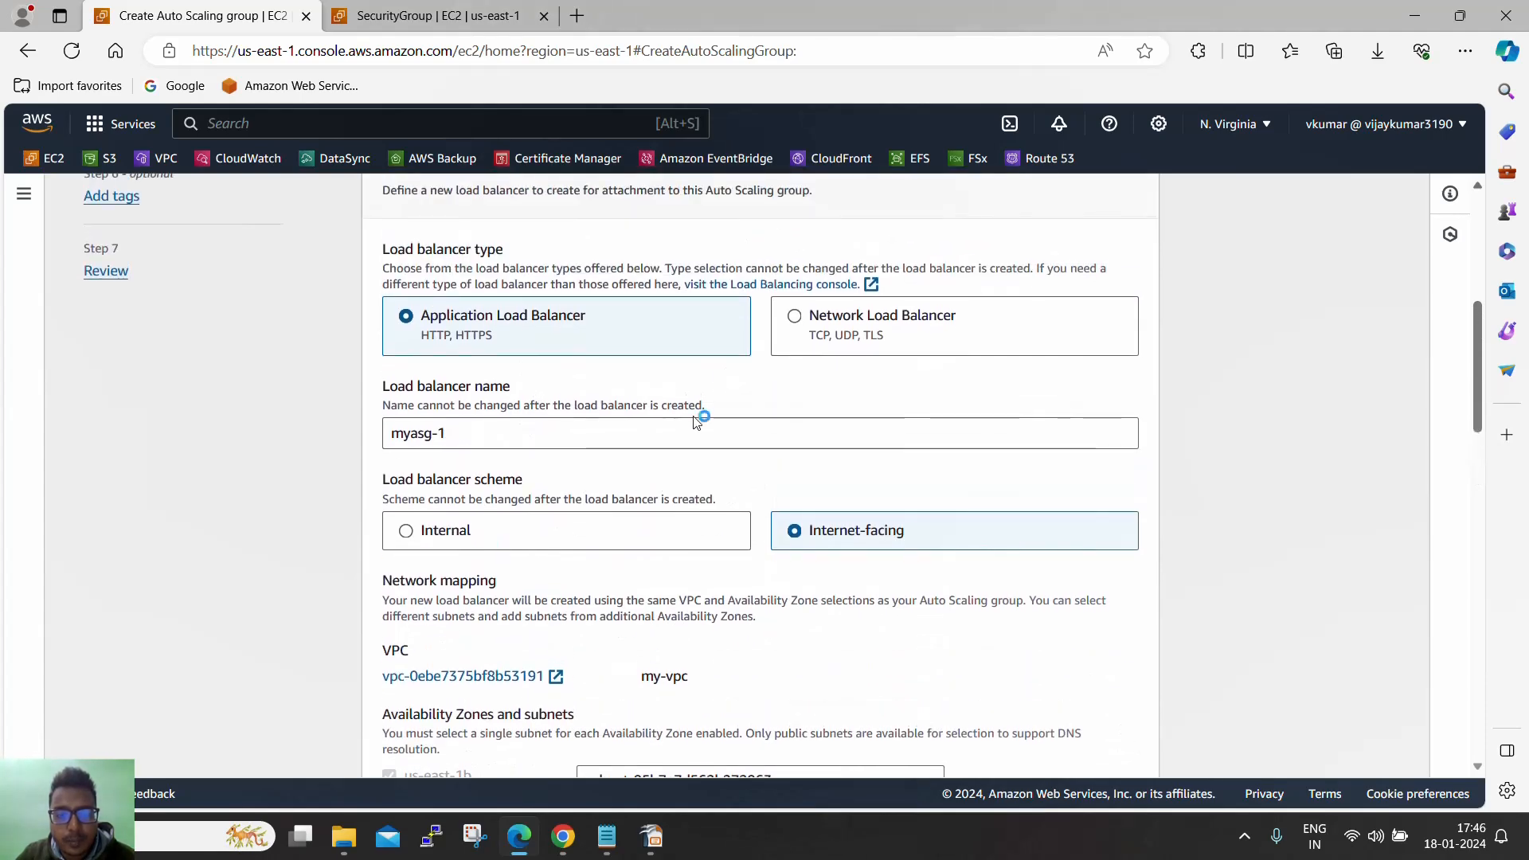
# Step: Check that the load balancer's network mapping uses the public subnets for us-east-1b and us-east-1a
pyautogui.scroll(-2, 621, 536)
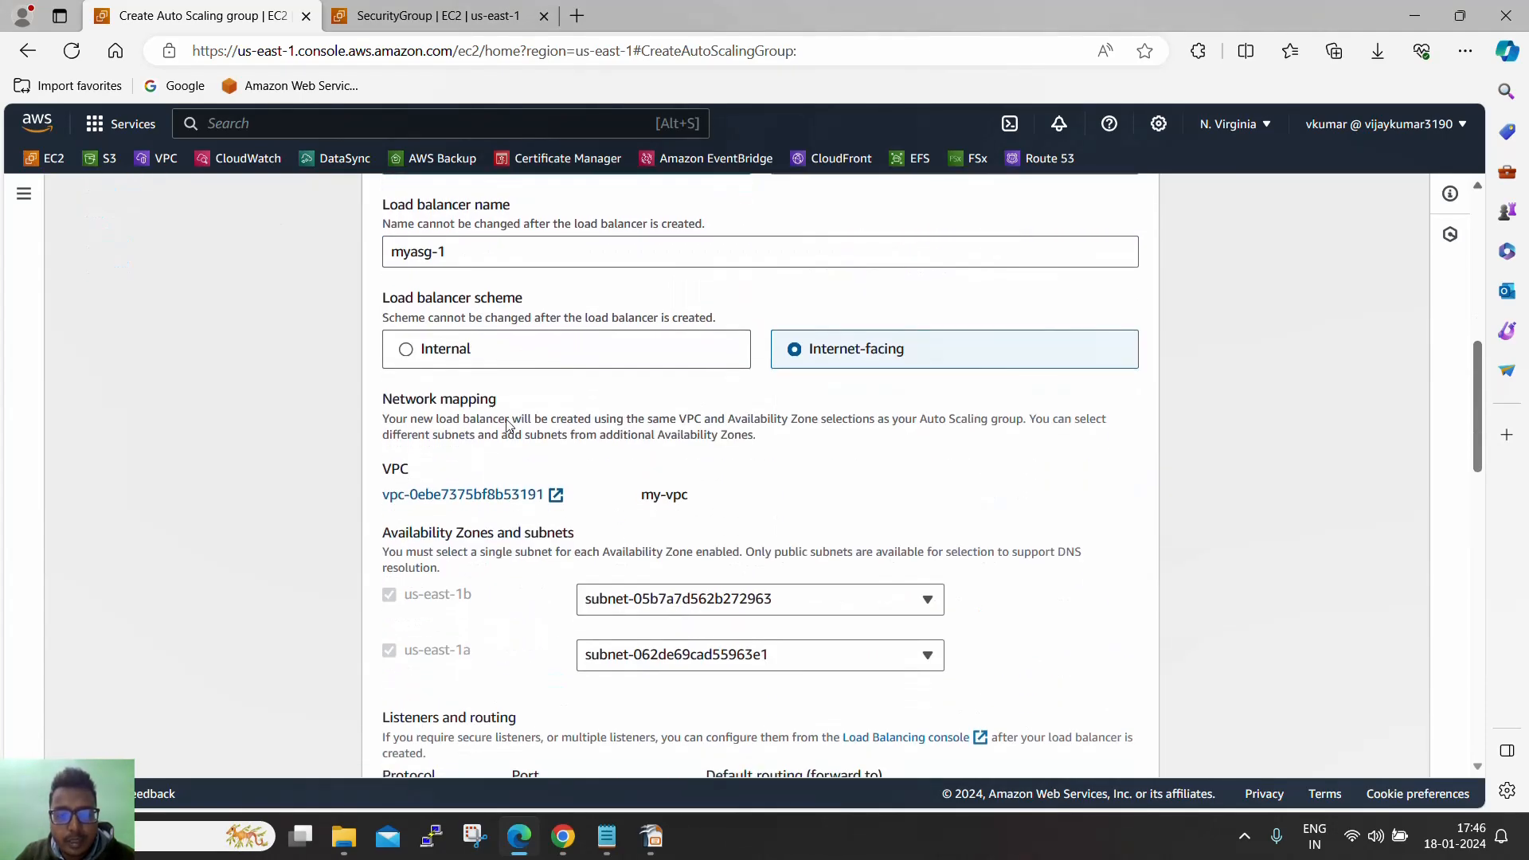
pyautogui.scroll(-3, 868, 438)
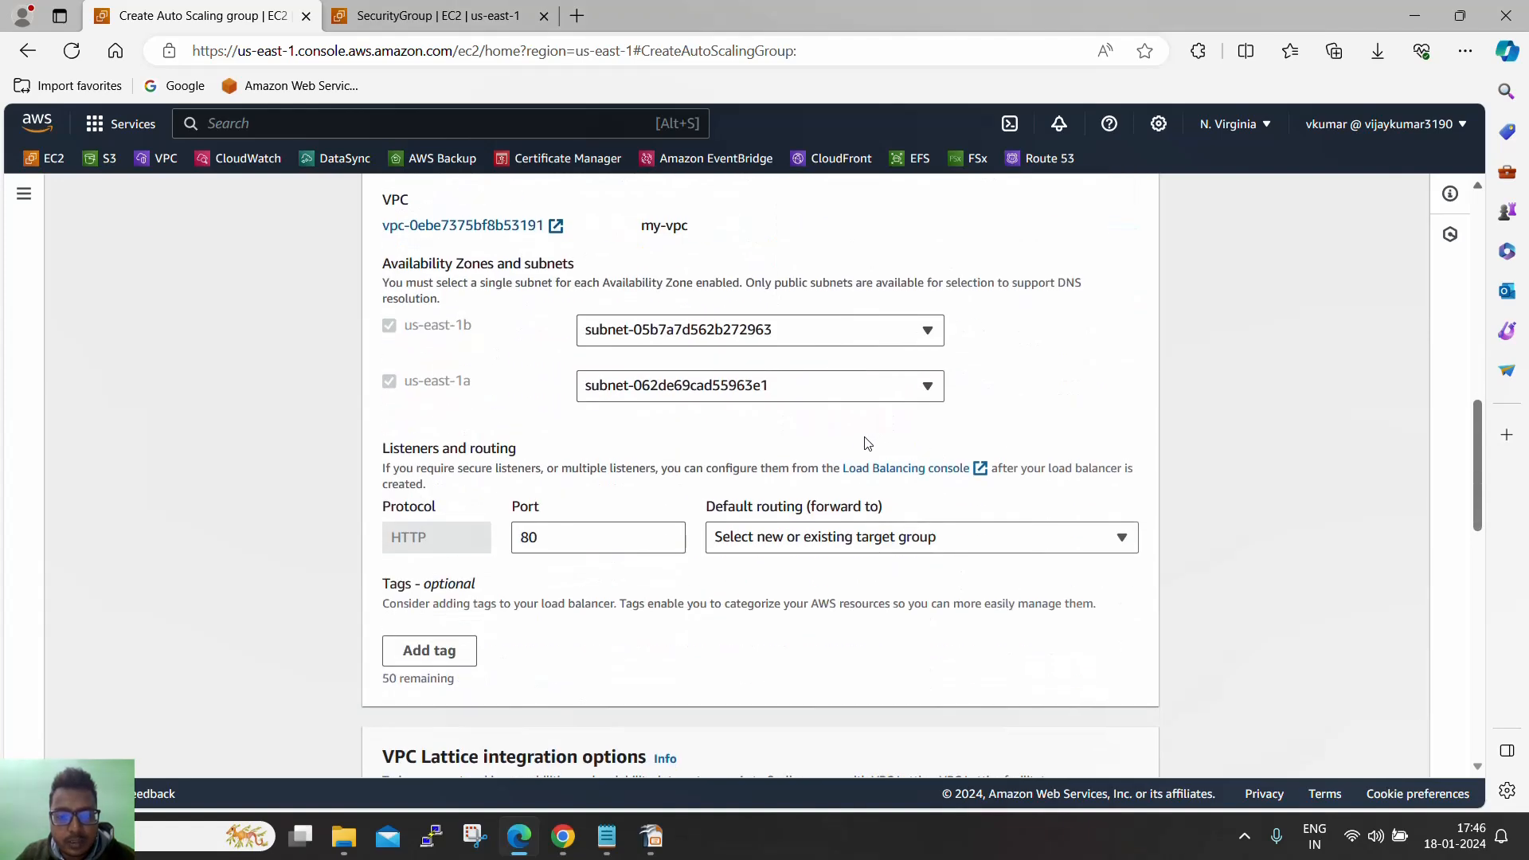
pyautogui.click(812, 328)
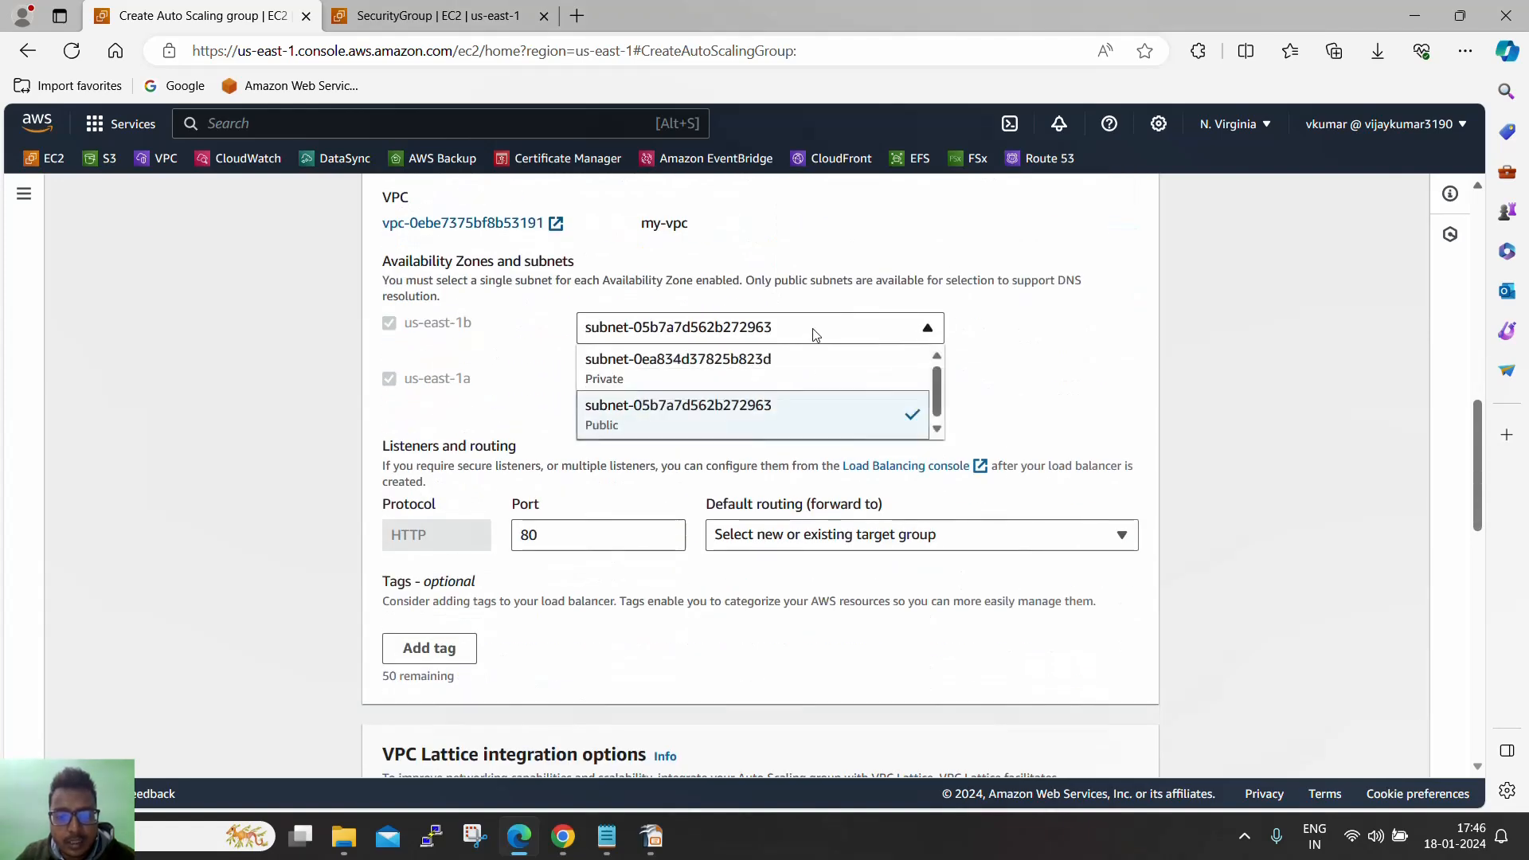
pyautogui.click(723, 422)
pyautogui.click(738, 383)
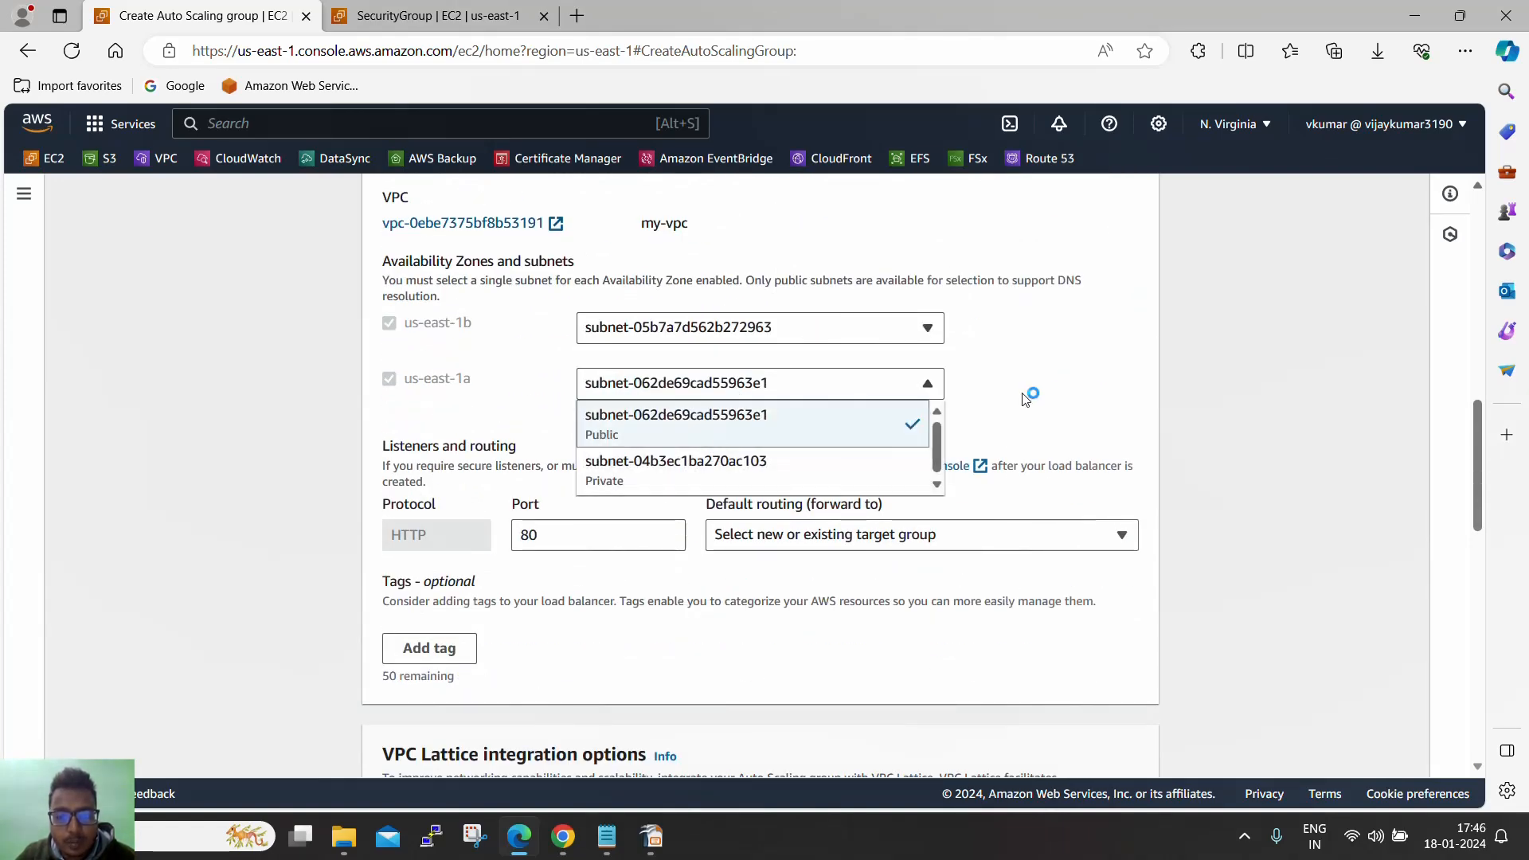
pyautogui.click(1063, 385)
# Step: Set the HTTP port 80 listener's default routing to create a new target group
pyautogui.scroll(-1, 876, 430)
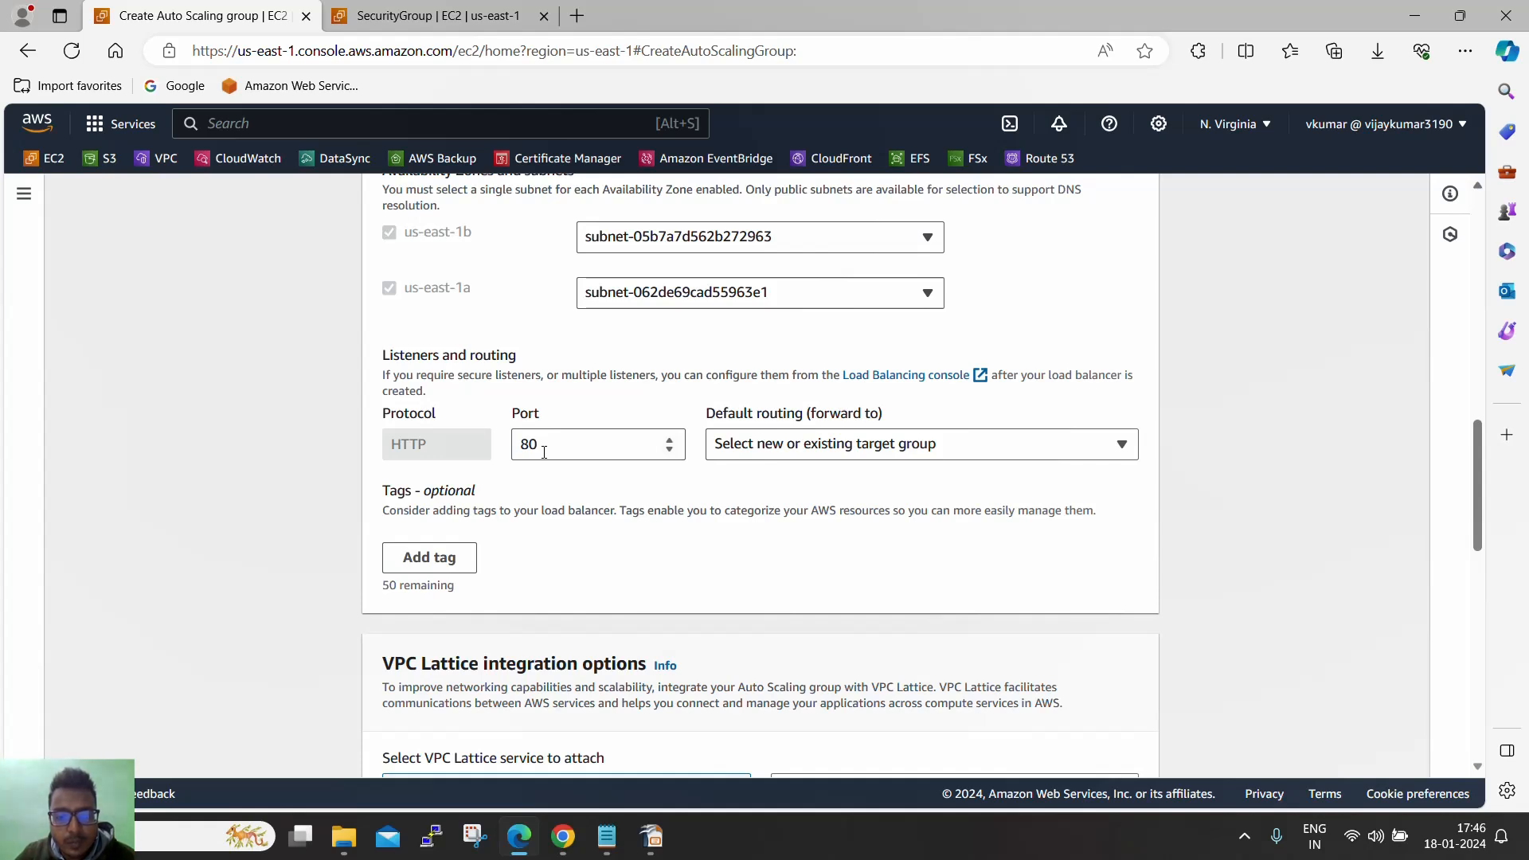
pyautogui.click(823, 461)
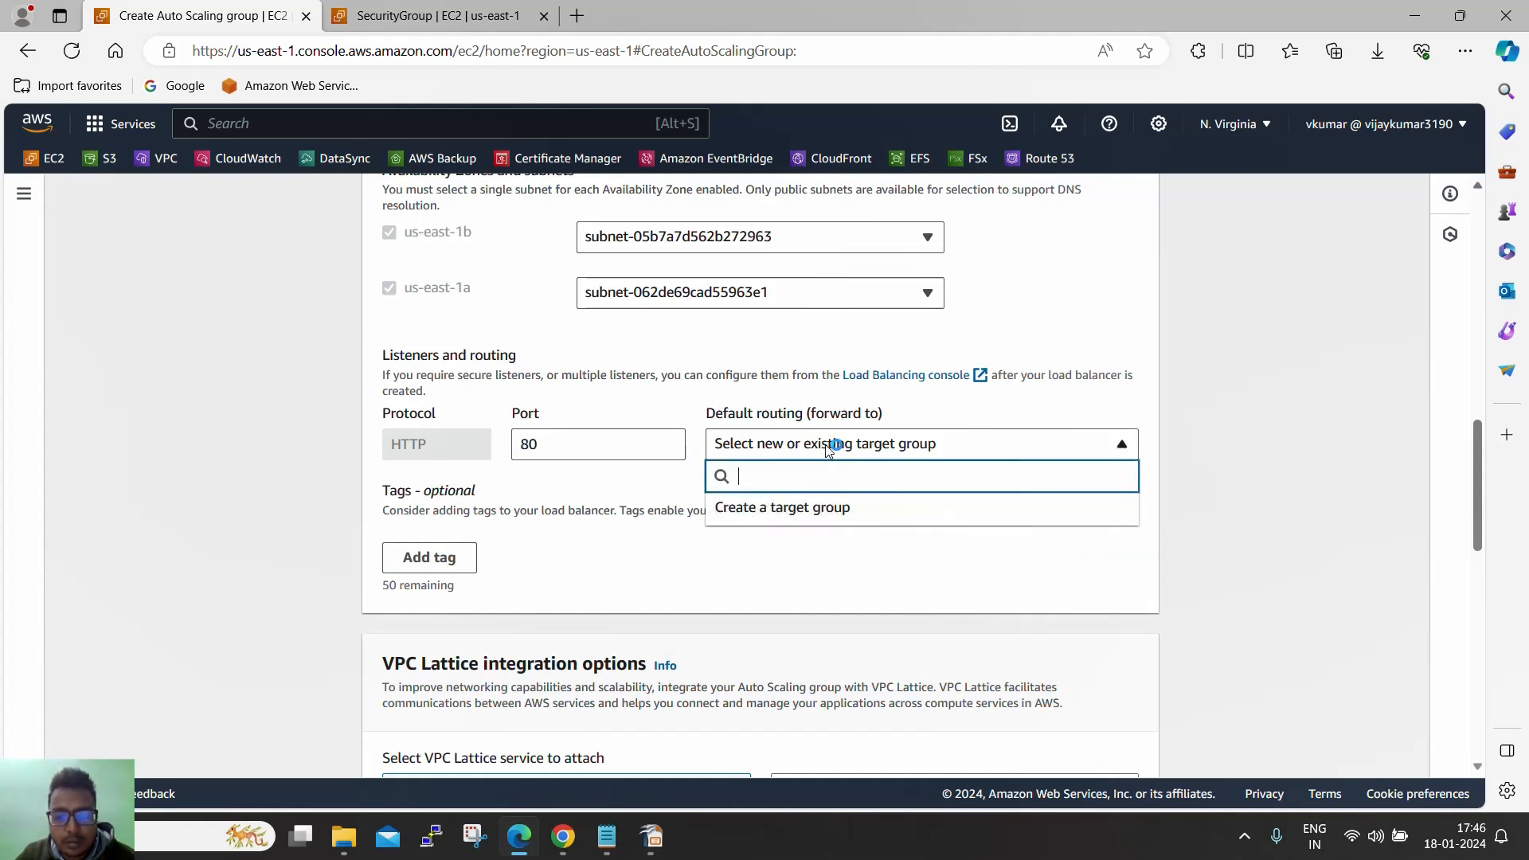
pyautogui.click(773, 510)
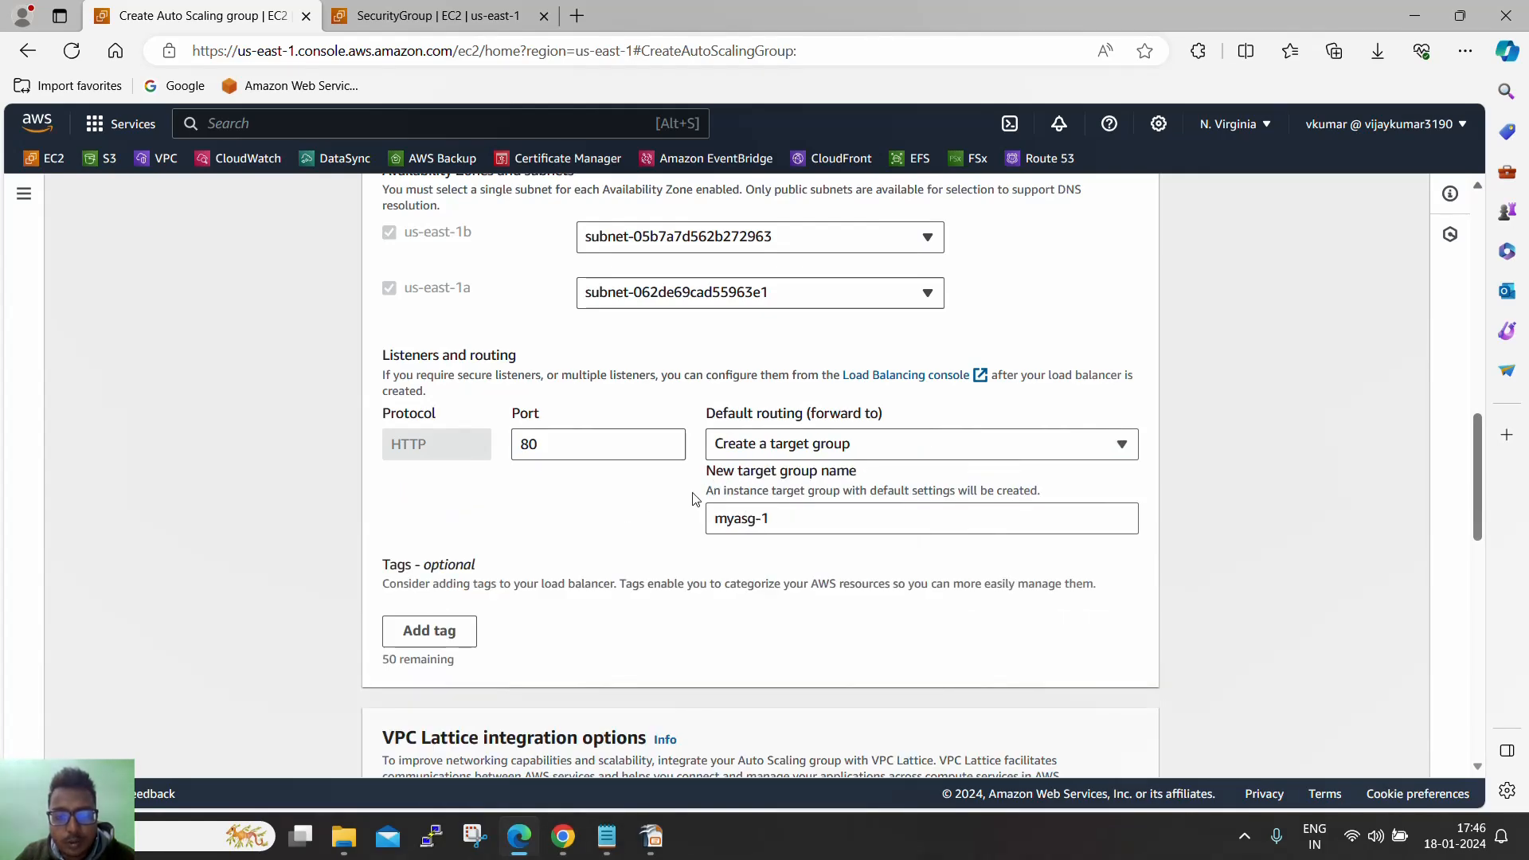
# Step: Review the load balancer configuration, VPC Lattice, health check and additional settings of the advanced options
pyautogui.scroll(-2, 685, 498)
pyautogui.scroll(-2, 717, 462)
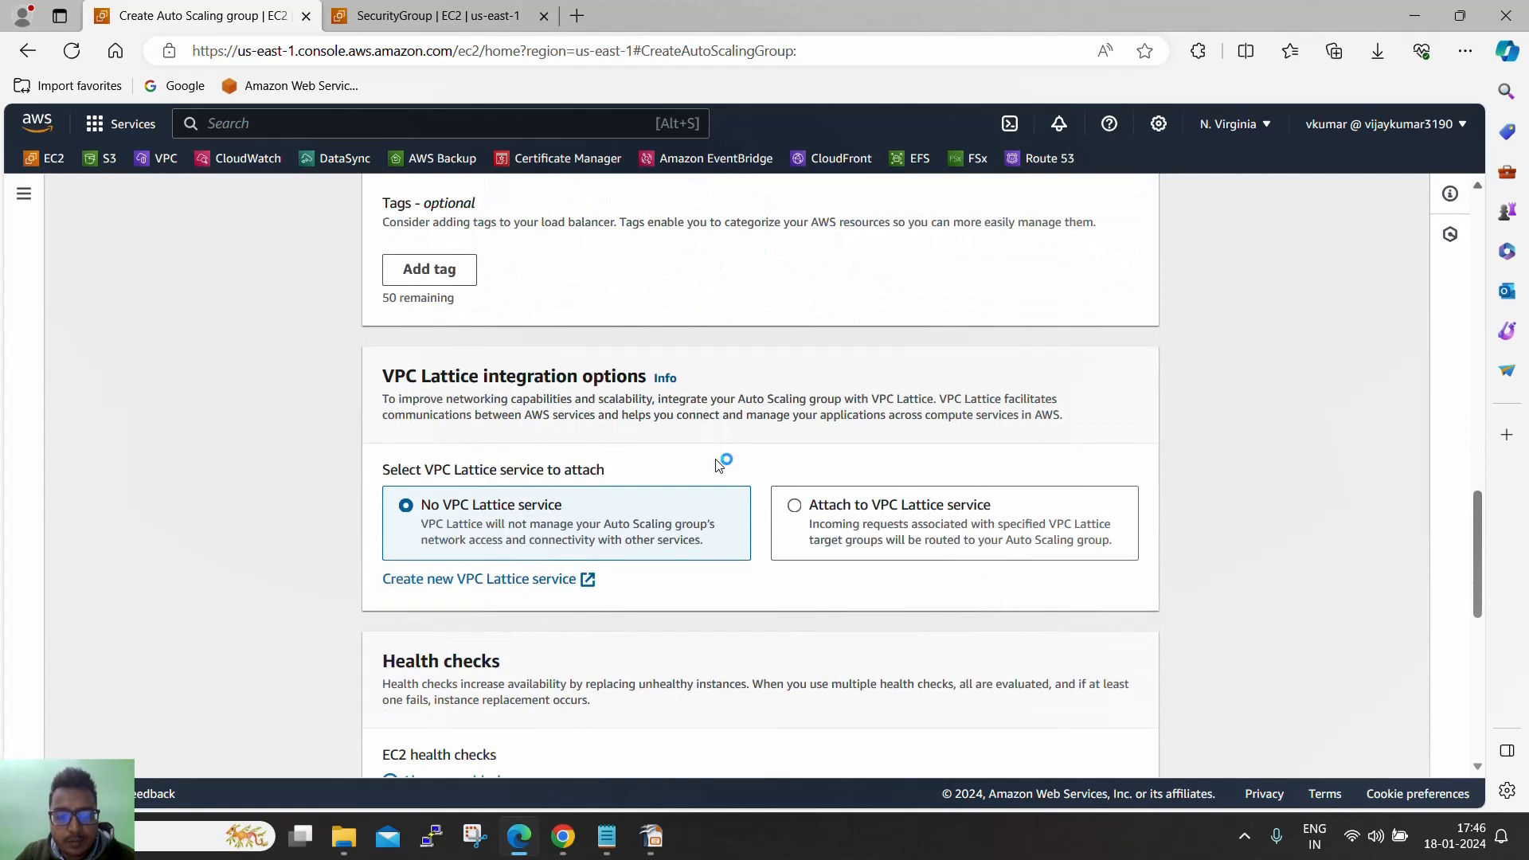
pyautogui.scroll(10, 719, 463)
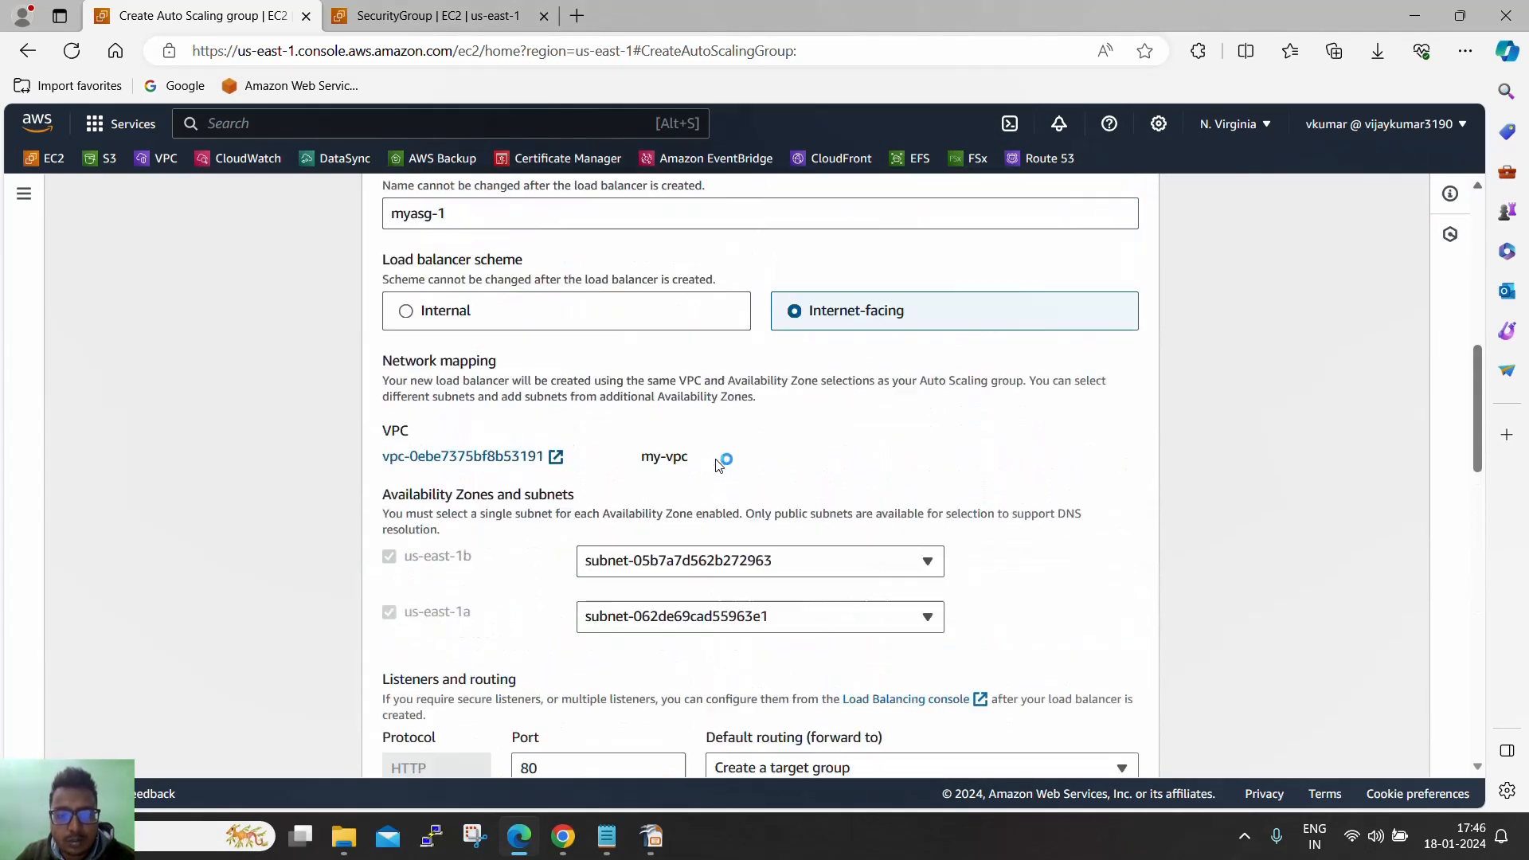
pyautogui.scroll(-10, 720, 464)
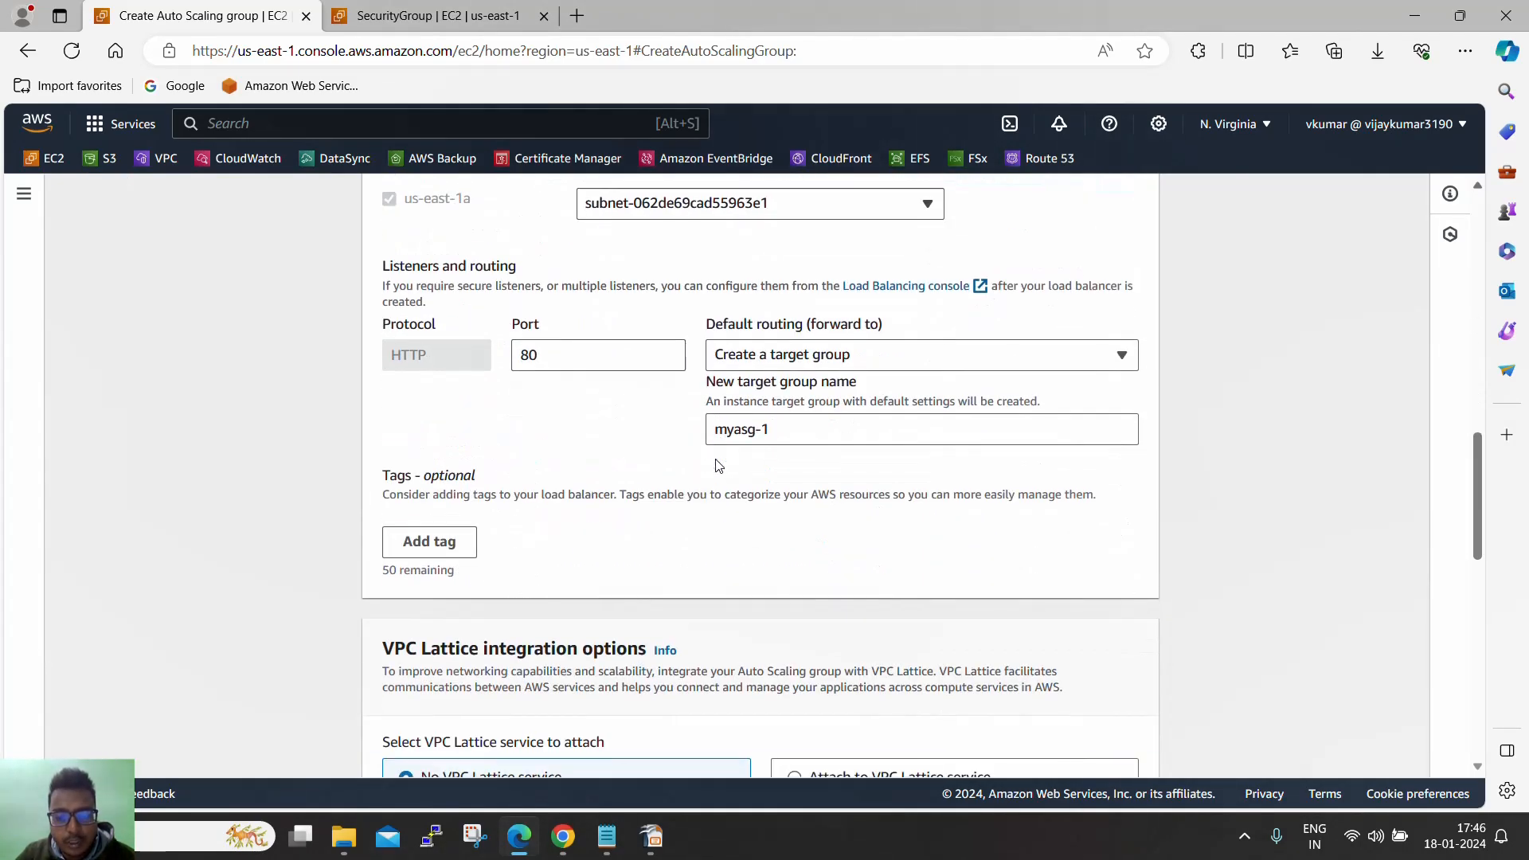
pyautogui.scroll(-6, 719, 463)
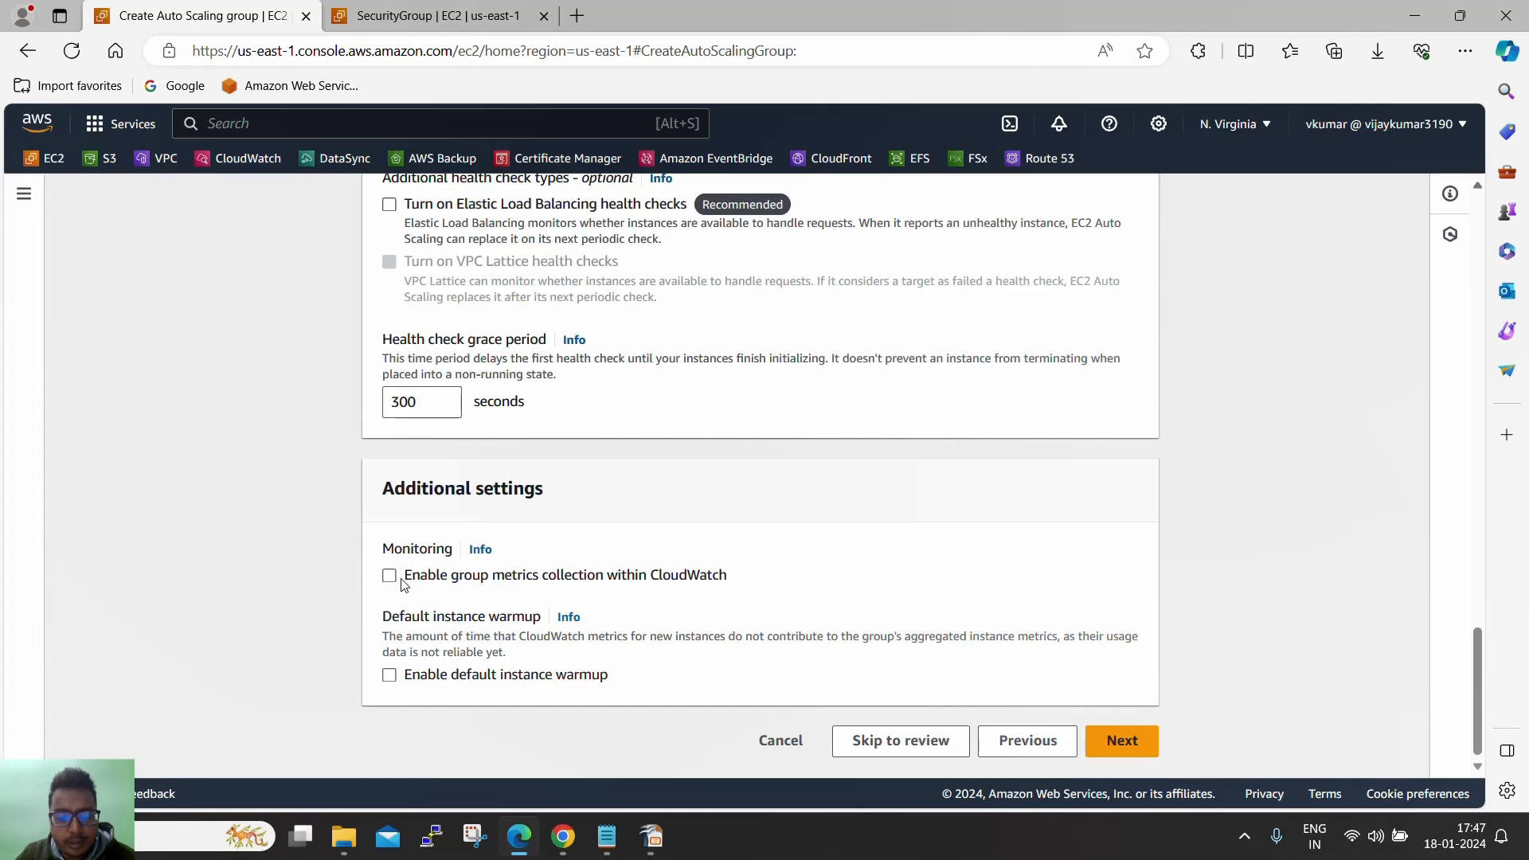
pyautogui.scroll(4, 797, 542)
pyautogui.scroll(15, 823, 544)
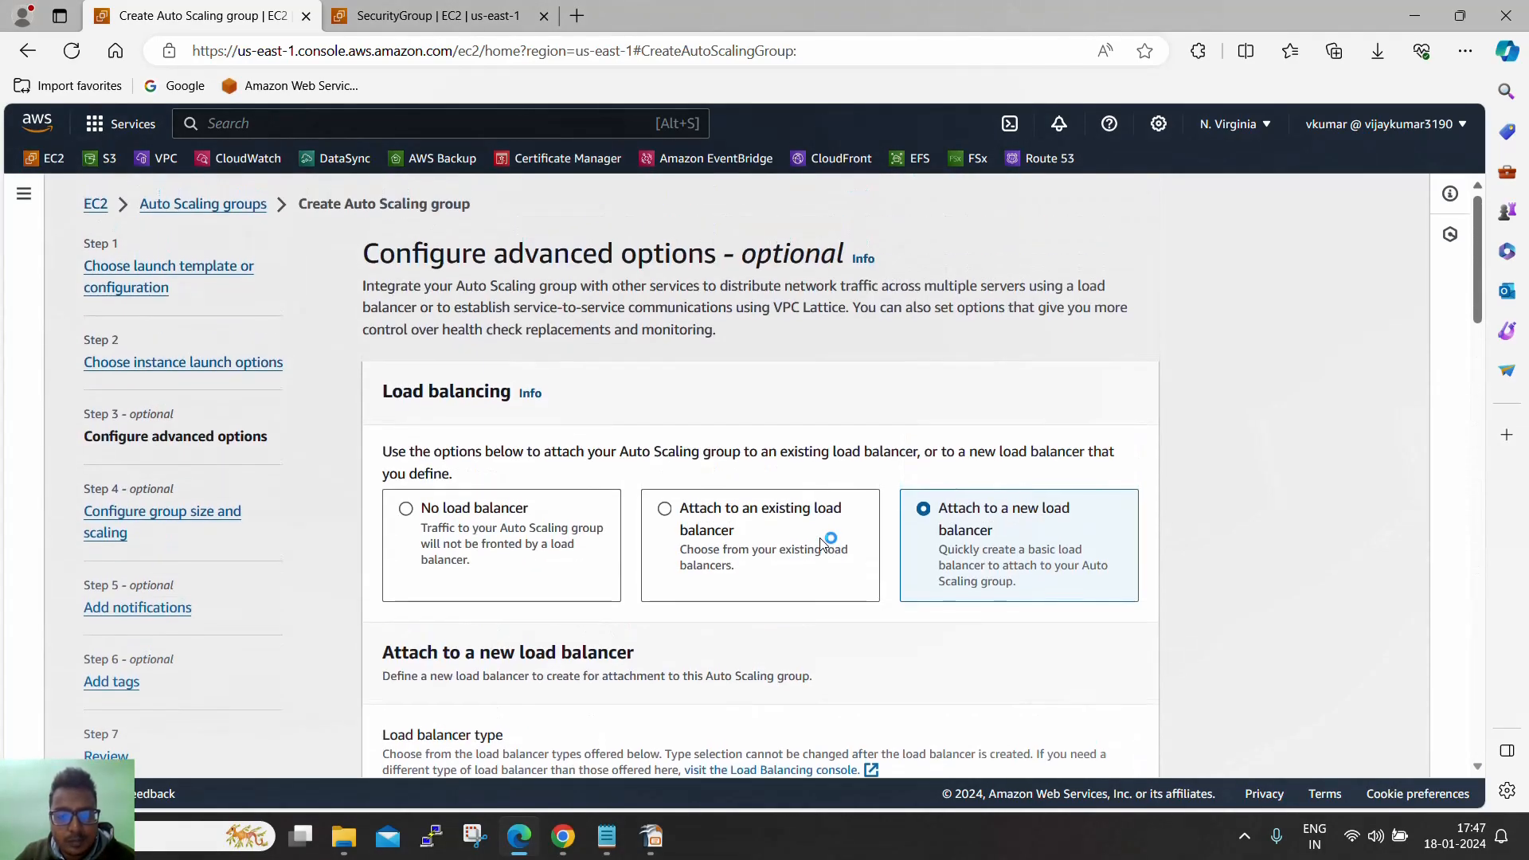
pyautogui.scroll(-6, 820, 542)
pyautogui.scroll(1, 820, 539)
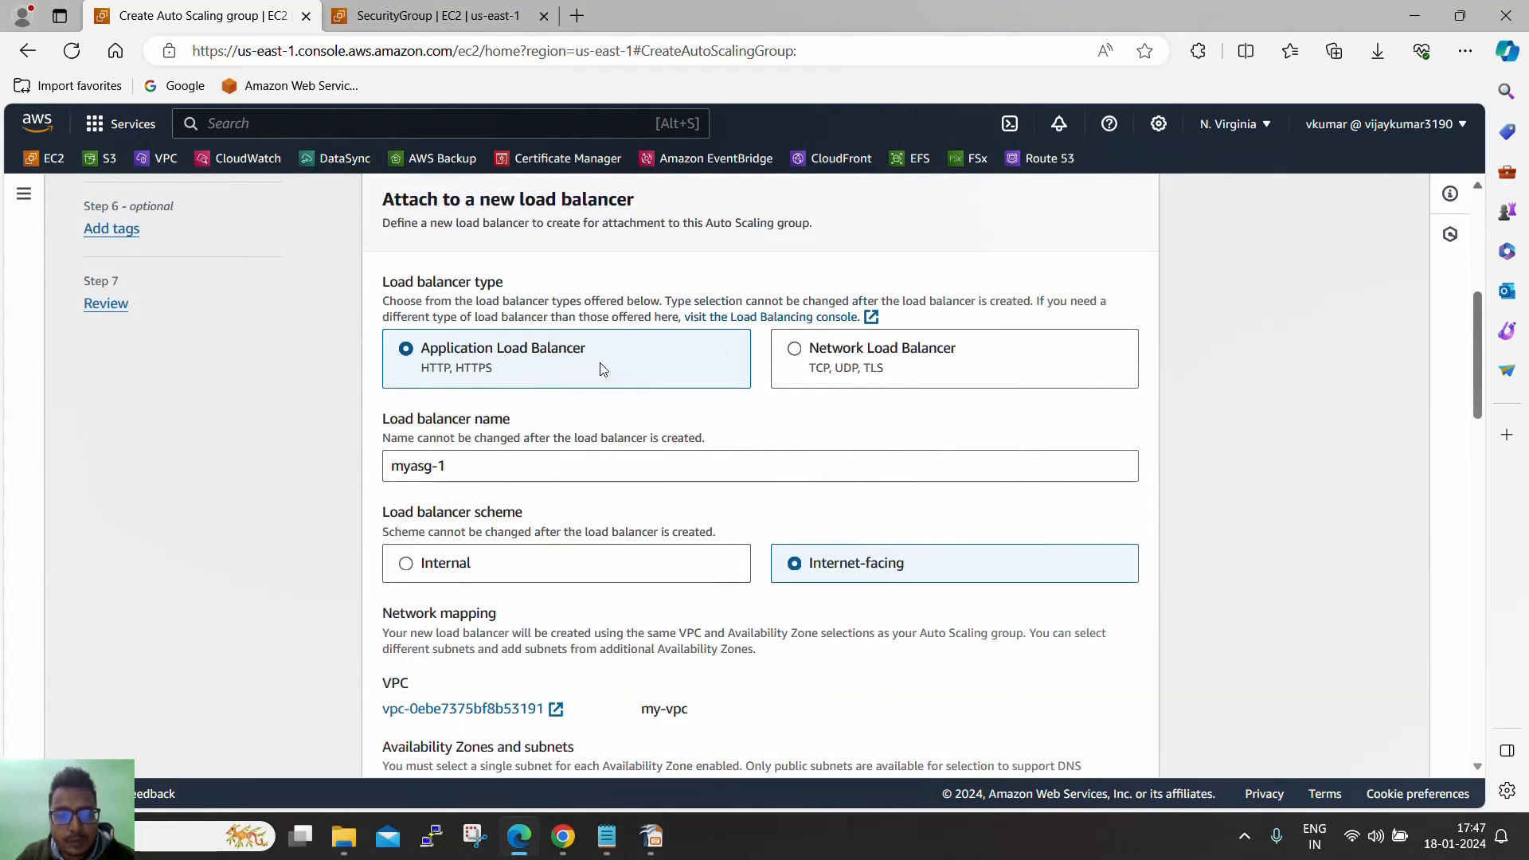
# Step: Recheck the load balancer's name, scheme, VPC, subnets and listener routing, and continue to the group size and scaling options
pyautogui.moveTo(471, 466); pyautogui.dragTo(317, 467)
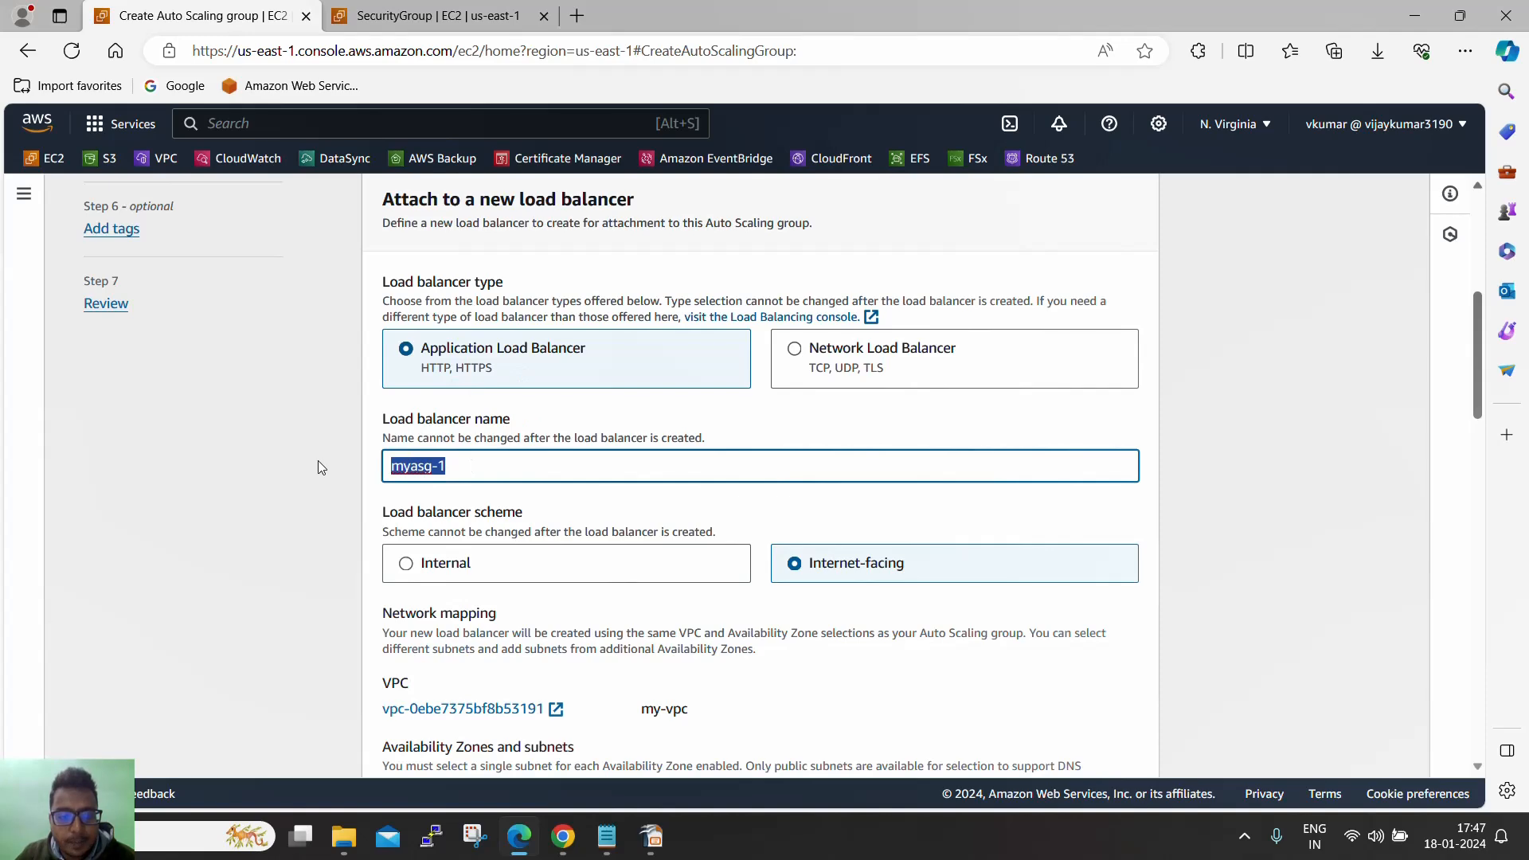
pyautogui.scroll(-2, 852, 575)
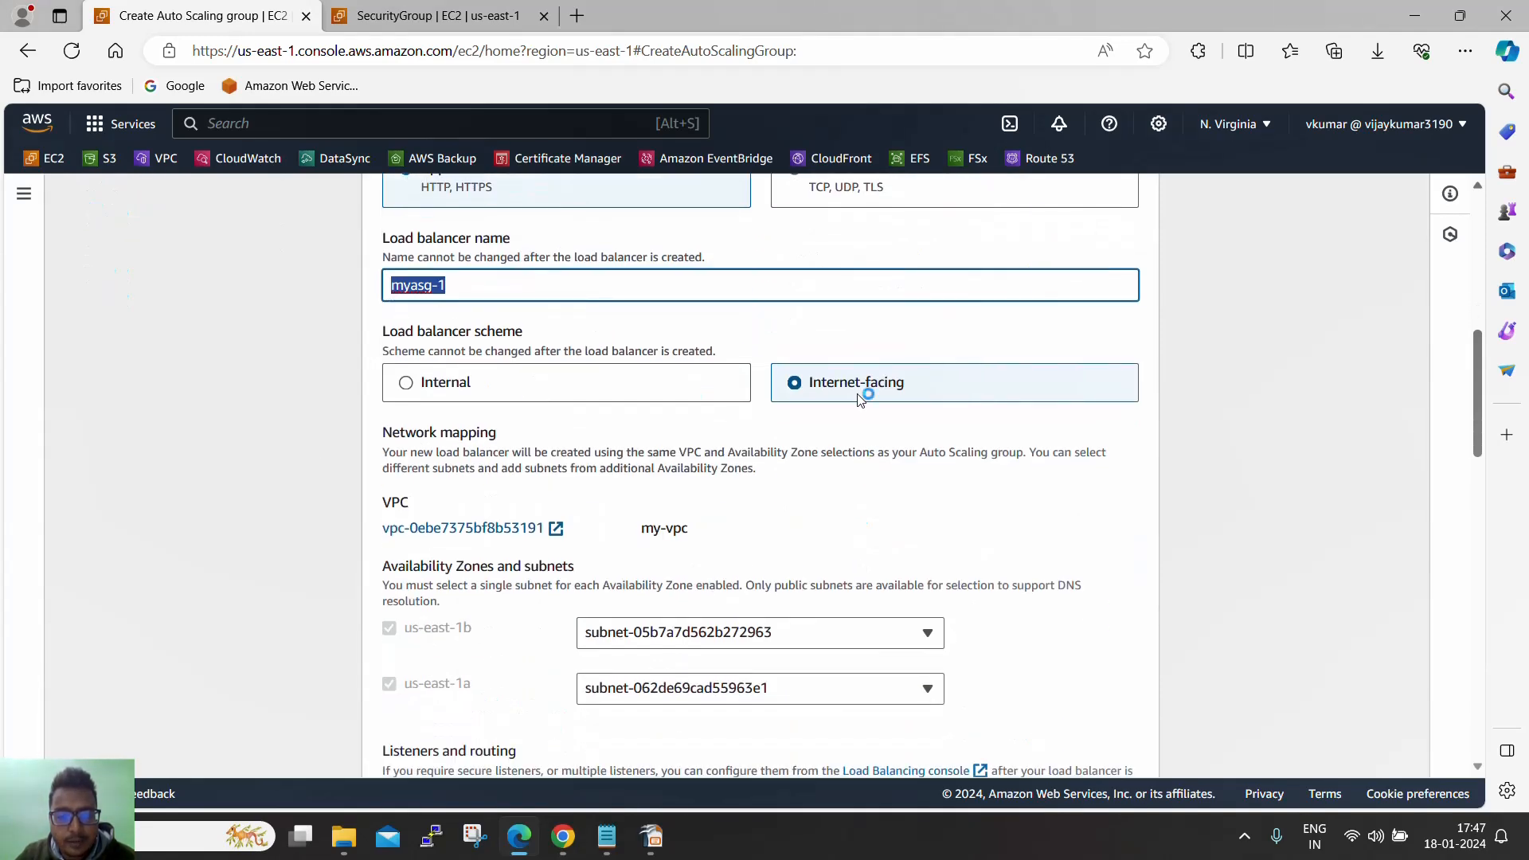
pyautogui.scroll(-1, 785, 481)
pyautogui.moveTo(643, 437); pyautogui.dragTo(701, 441)
pyautogui.scroll(-1, 709, 477)
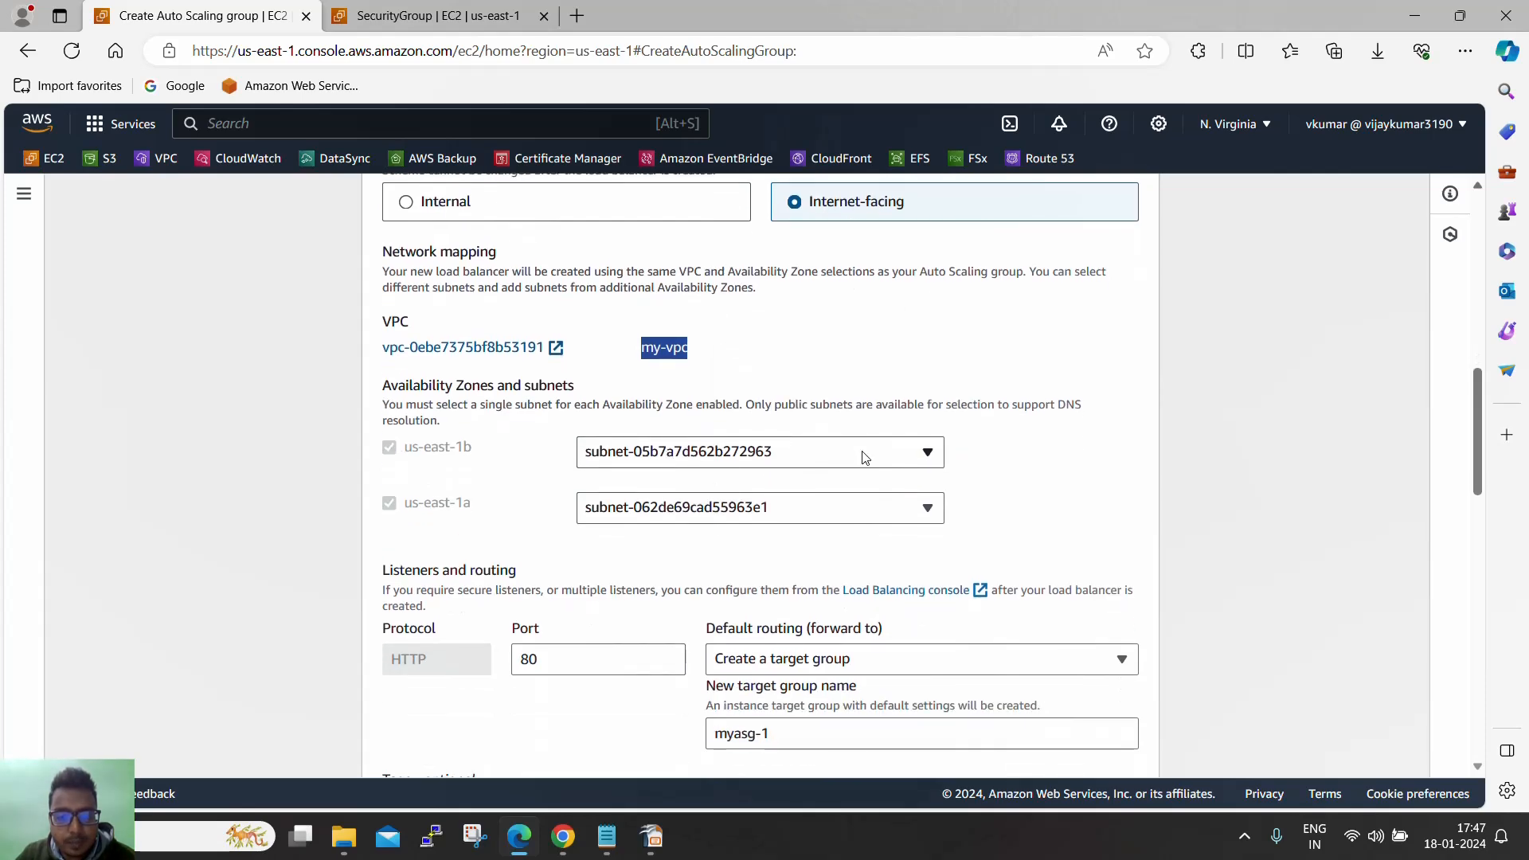
pyautogui.scroll(-1, 767, 566)
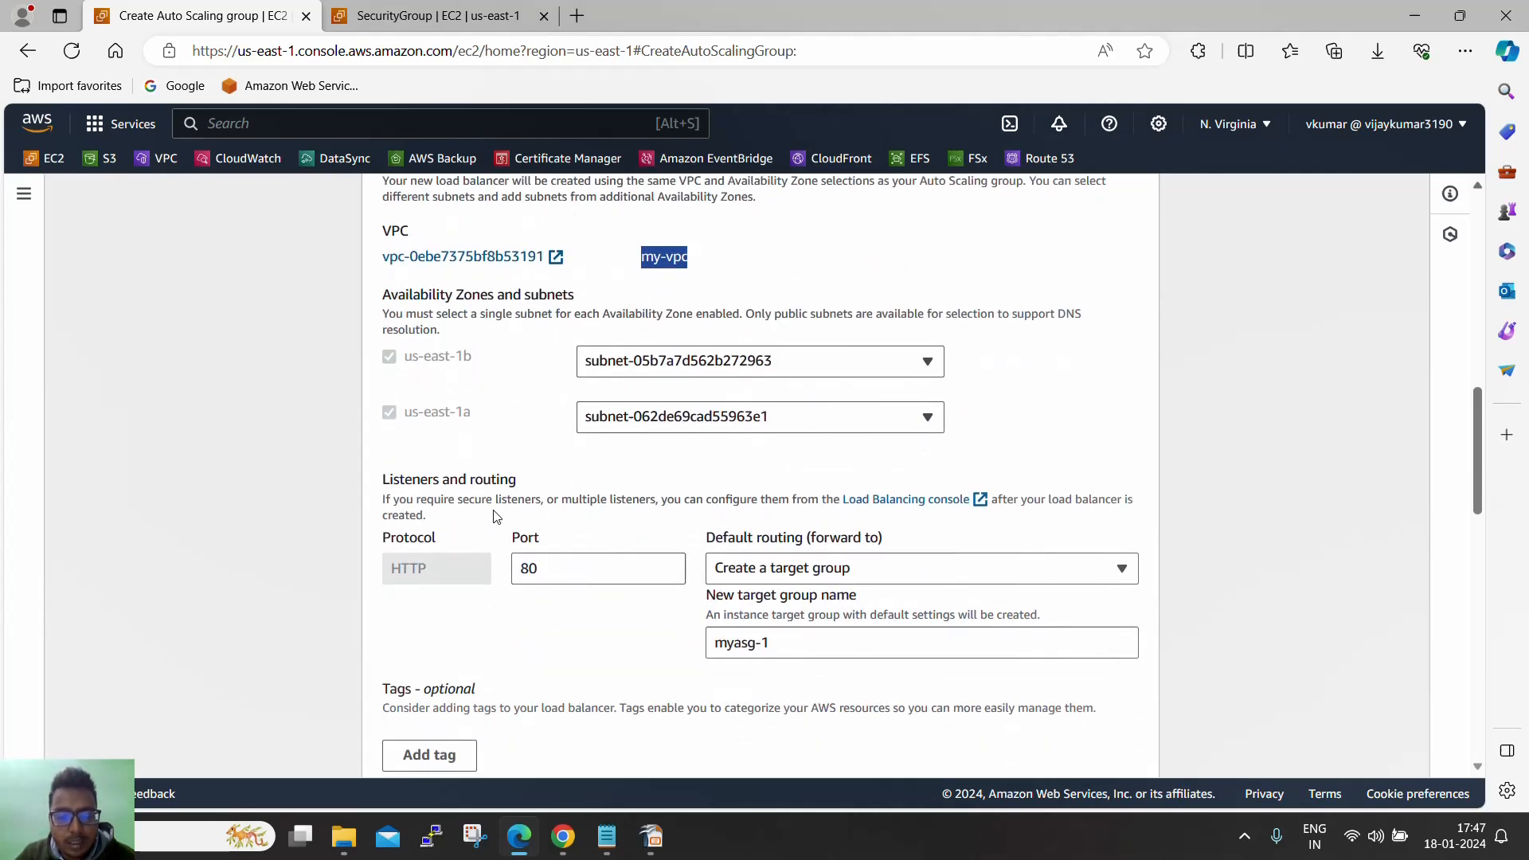
pyautogui.scroll(-5, 559, 573)
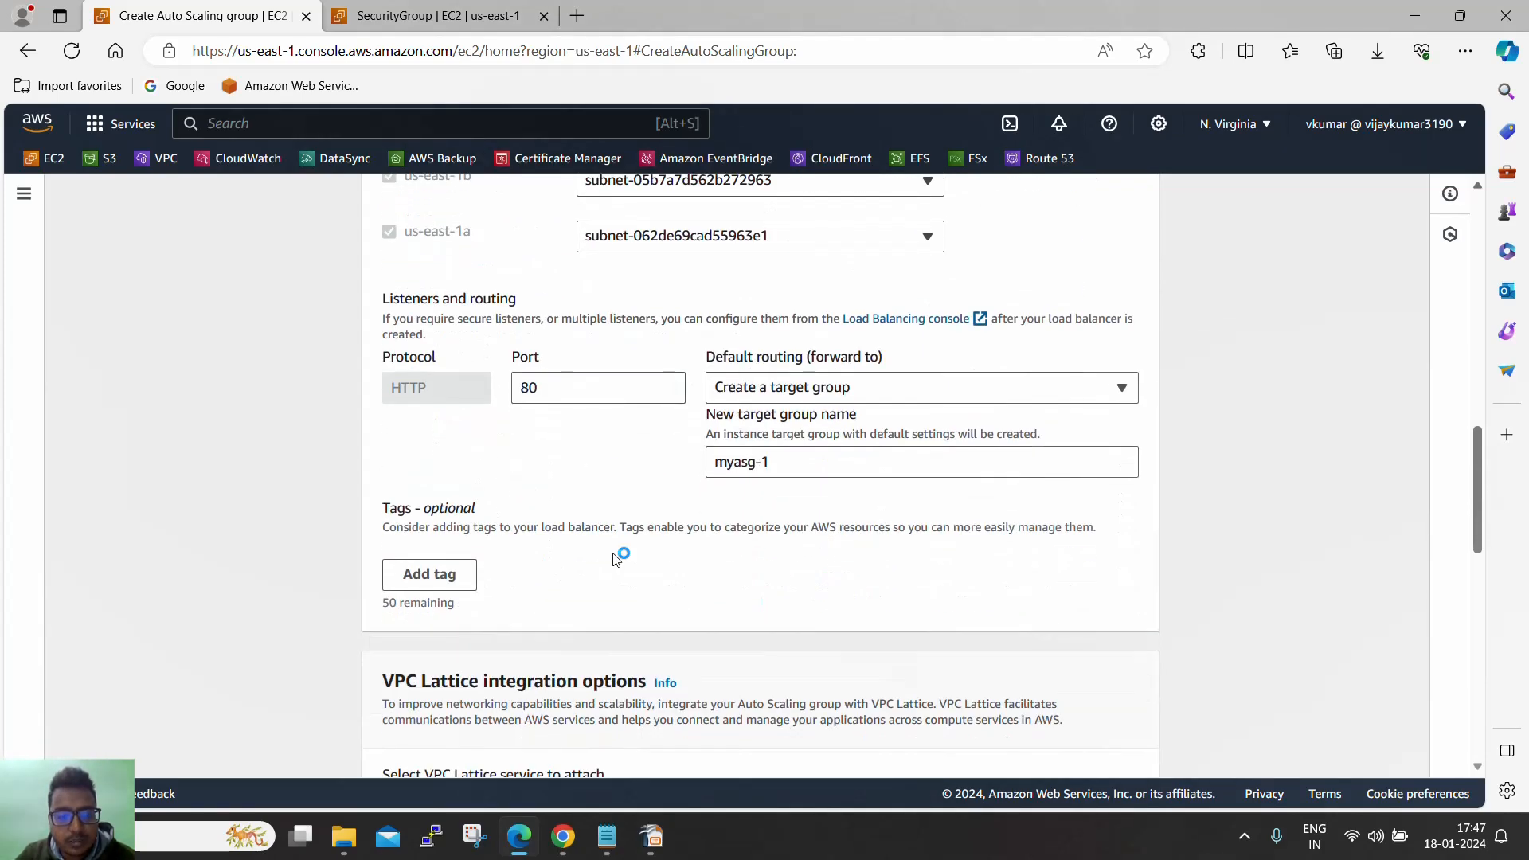
pyautogui.scroll(3, 605, 541)
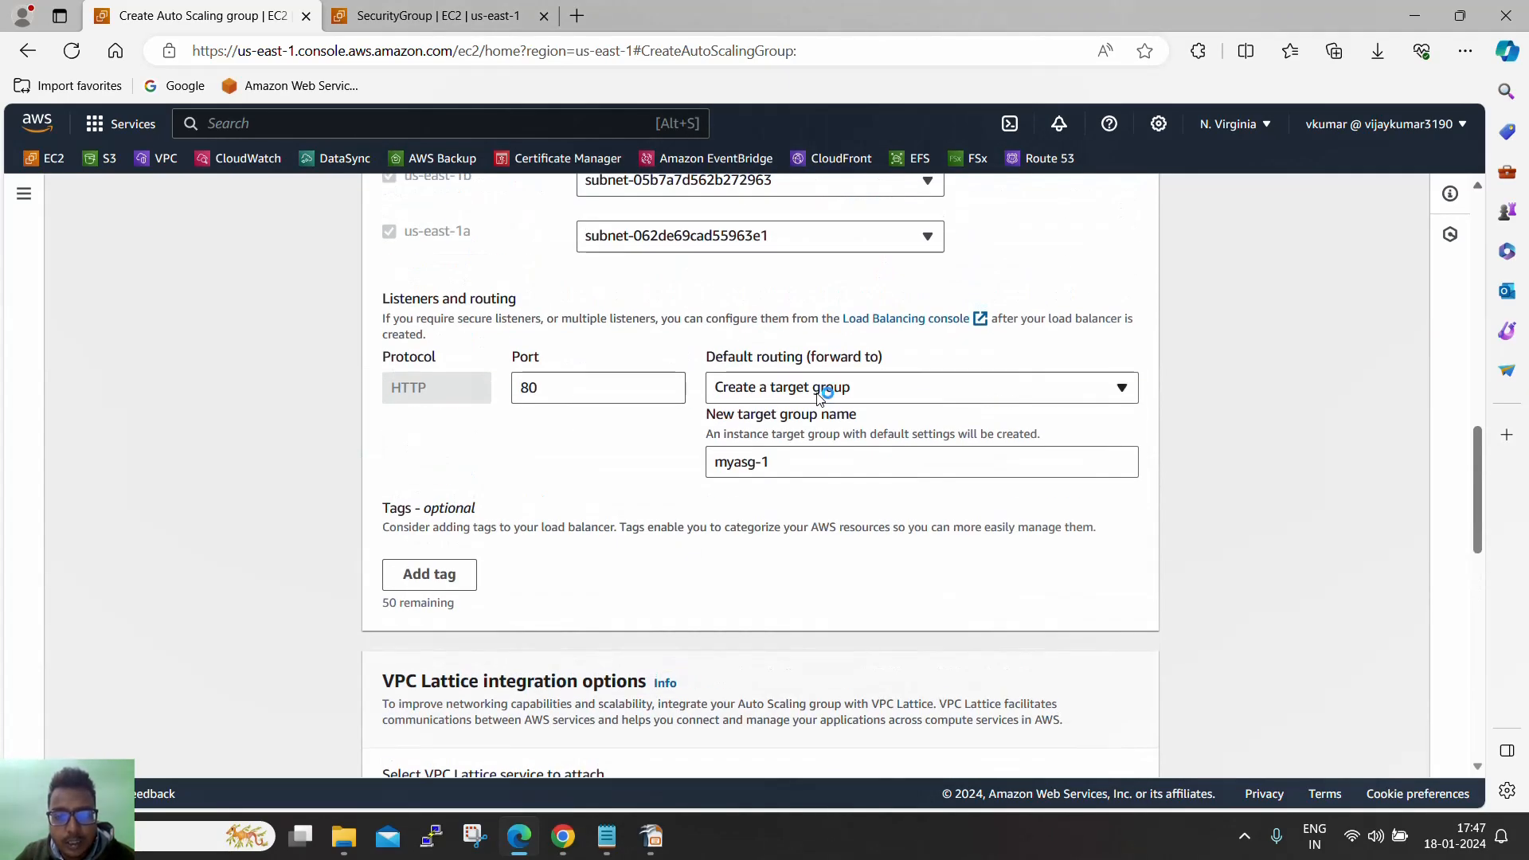
pyautogui.scroll(-10, 824, 544)
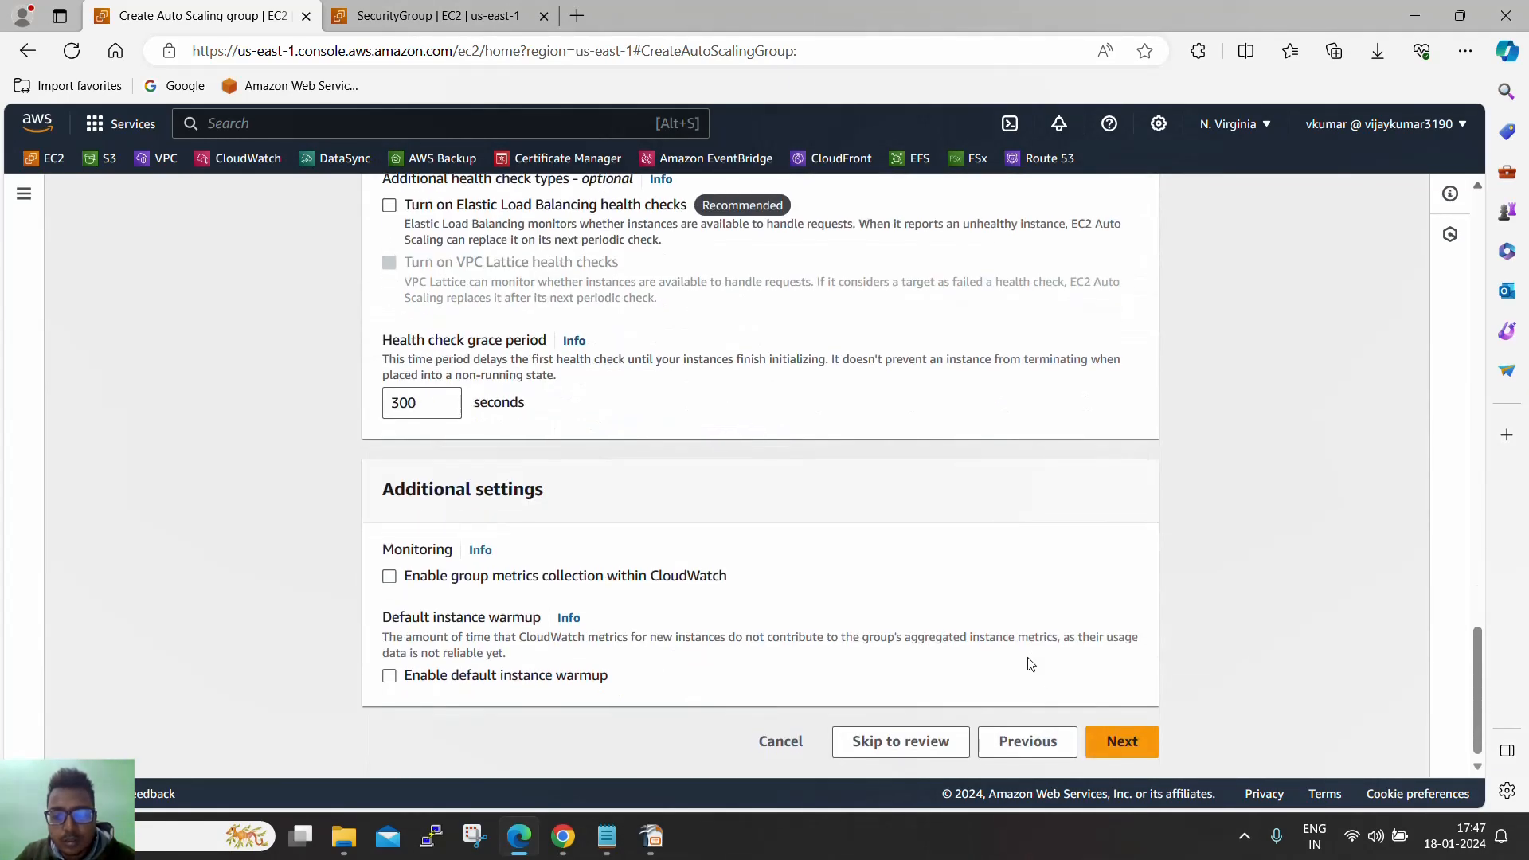
pyautogui.click(1131, 753)
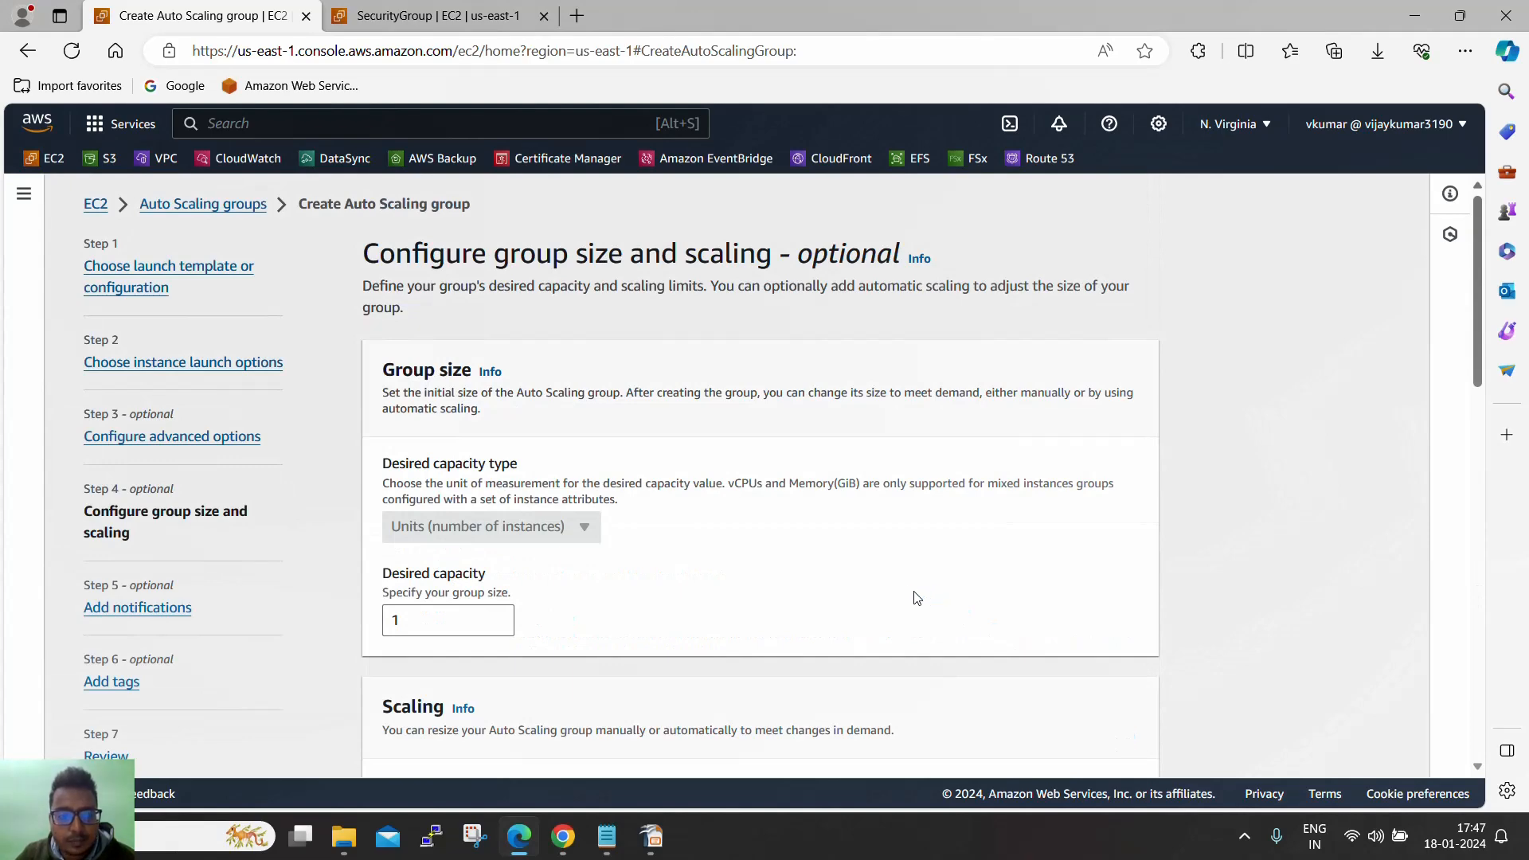
# Step: Examine the desired capacity, scaling limits, scaling policy, instance maintenance policy and scale-in protection options
pyautogui.scroll(-3, 850, 588)
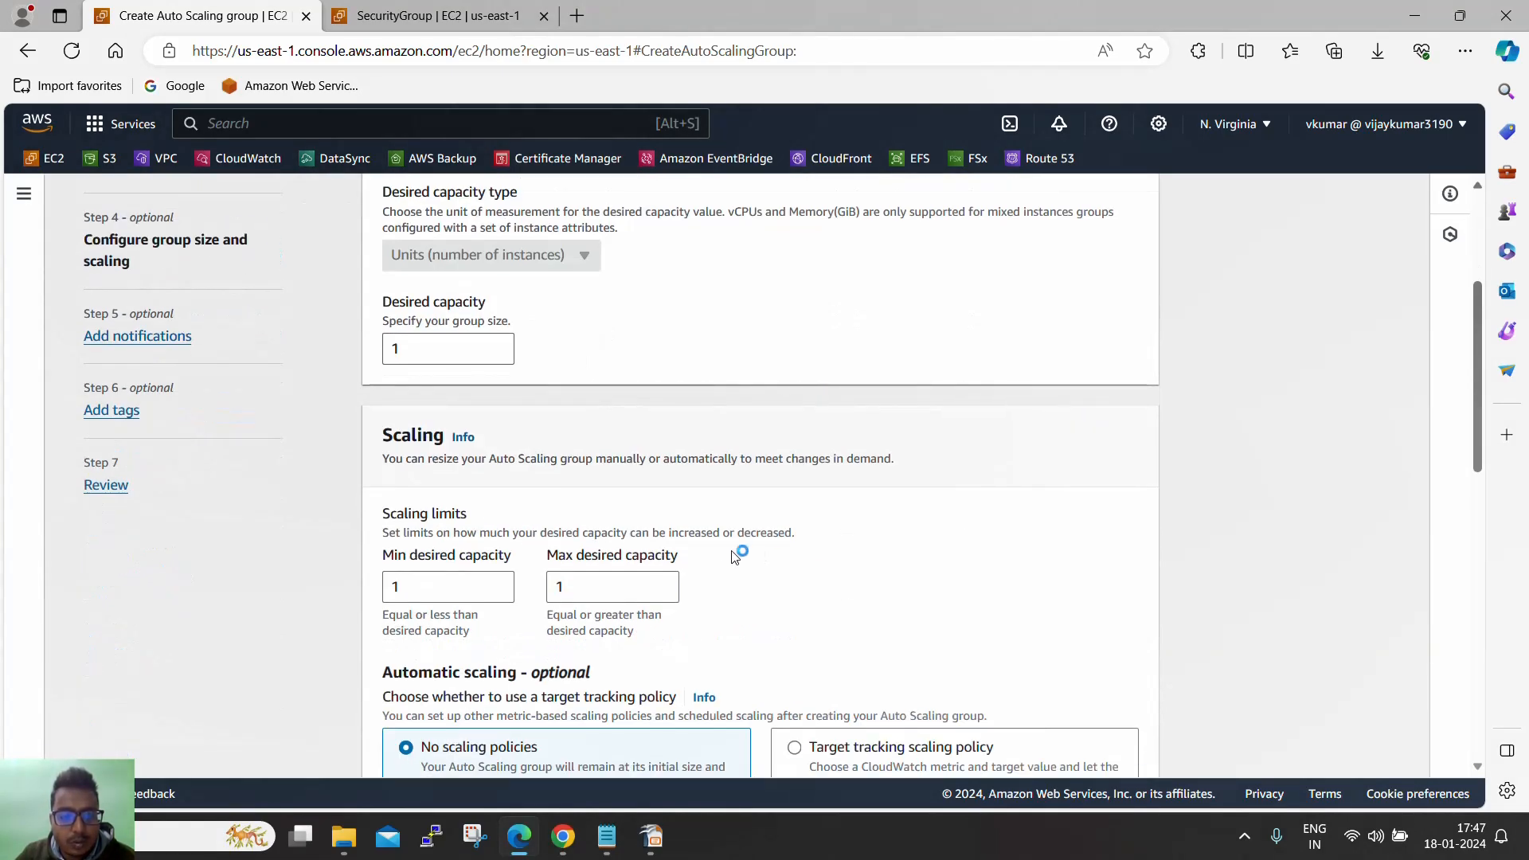
pyautogui.scroll(-2, 700, 512)
pyautogui.scroll(2, 706, 519)
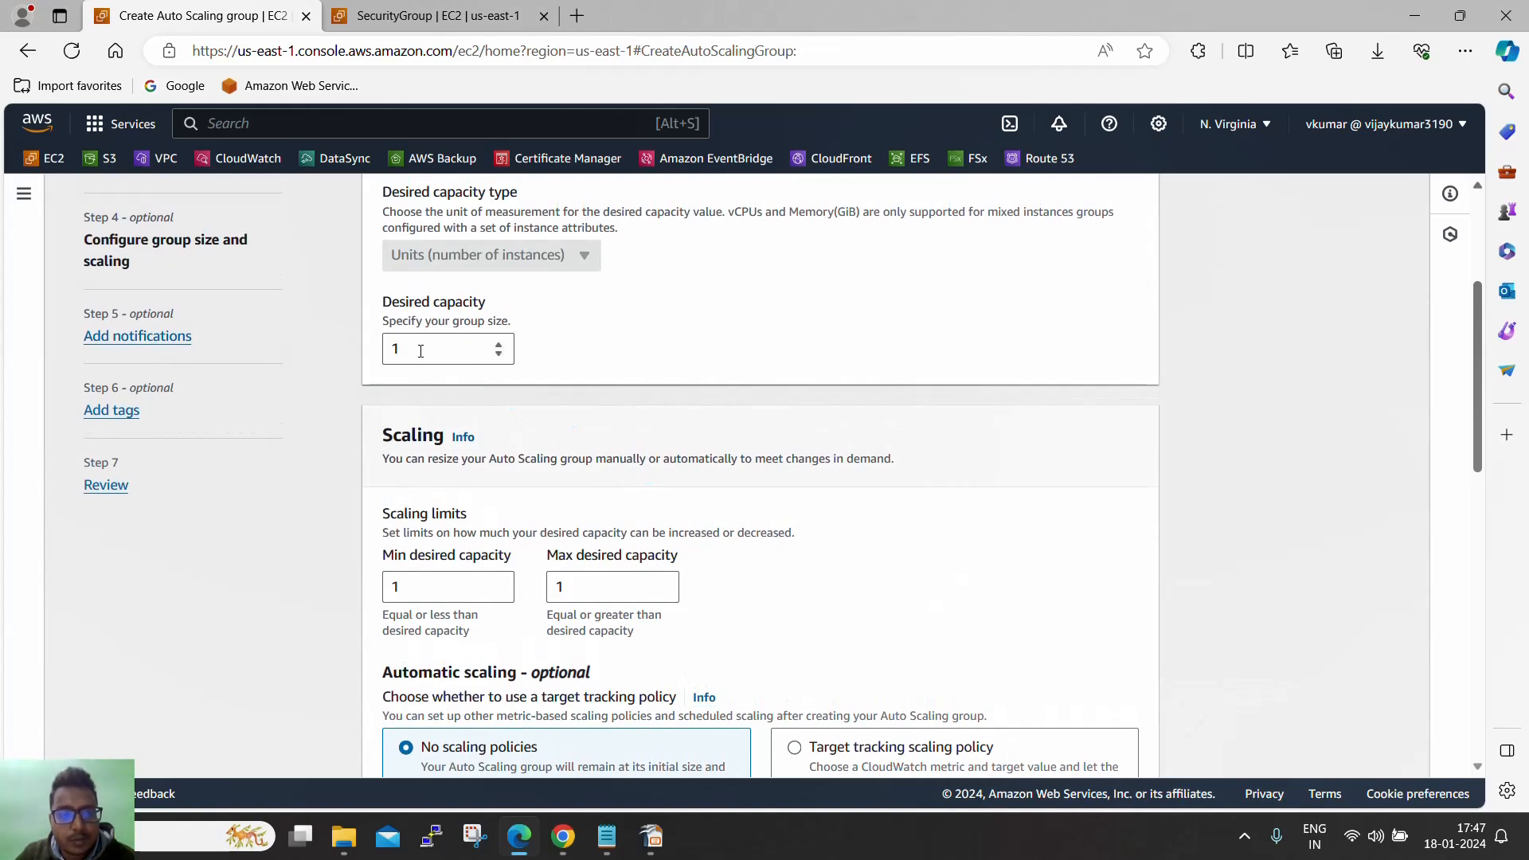
pyautogui.scroll(1, 581, 410)
pyautogui.scroll(1, 599, 445)
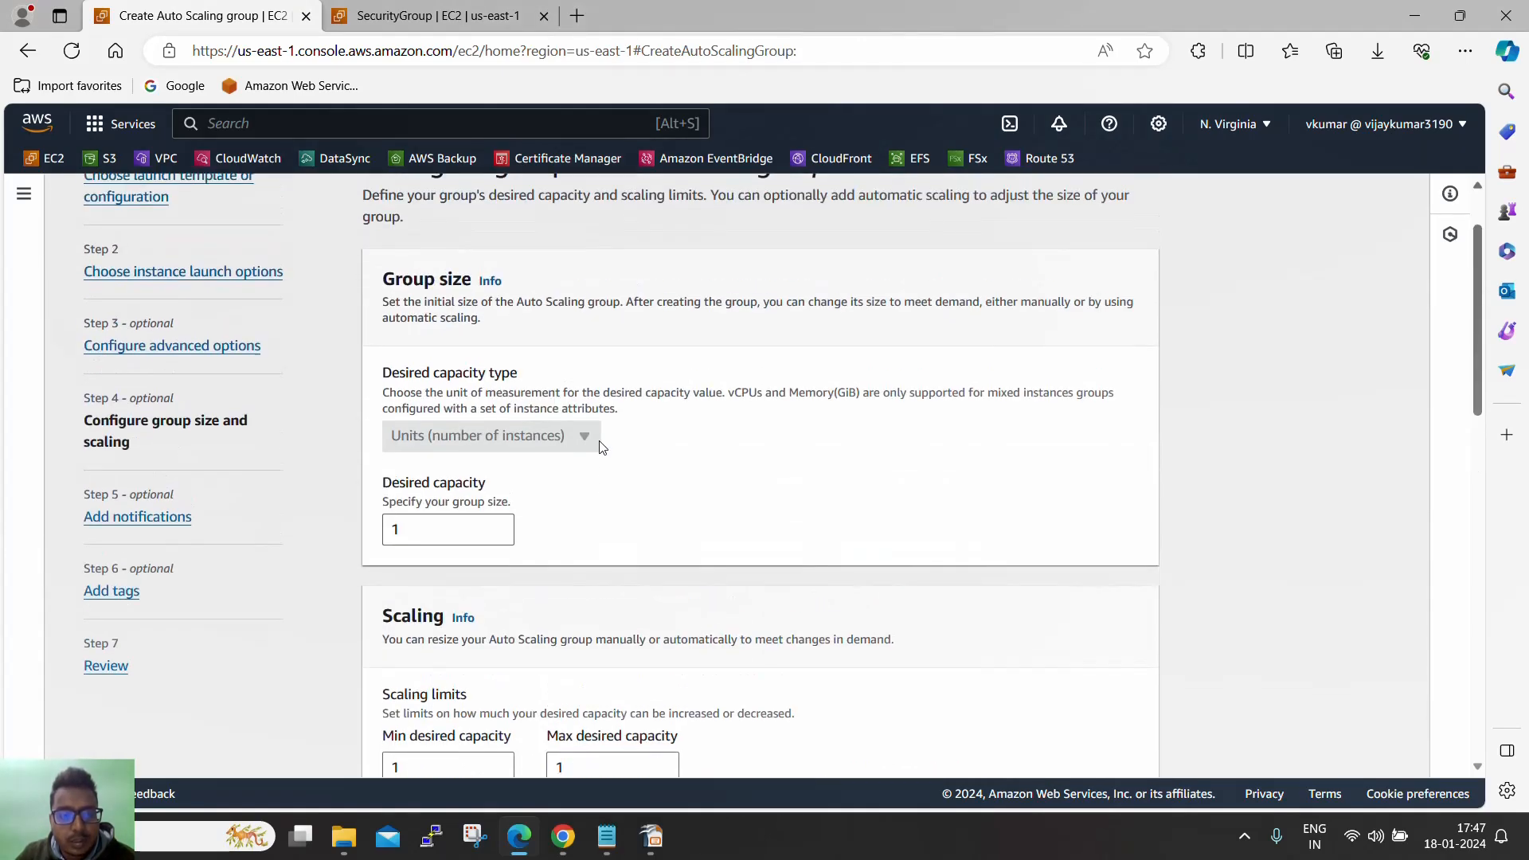
pyautogui.scroll(-4, 604, 462)
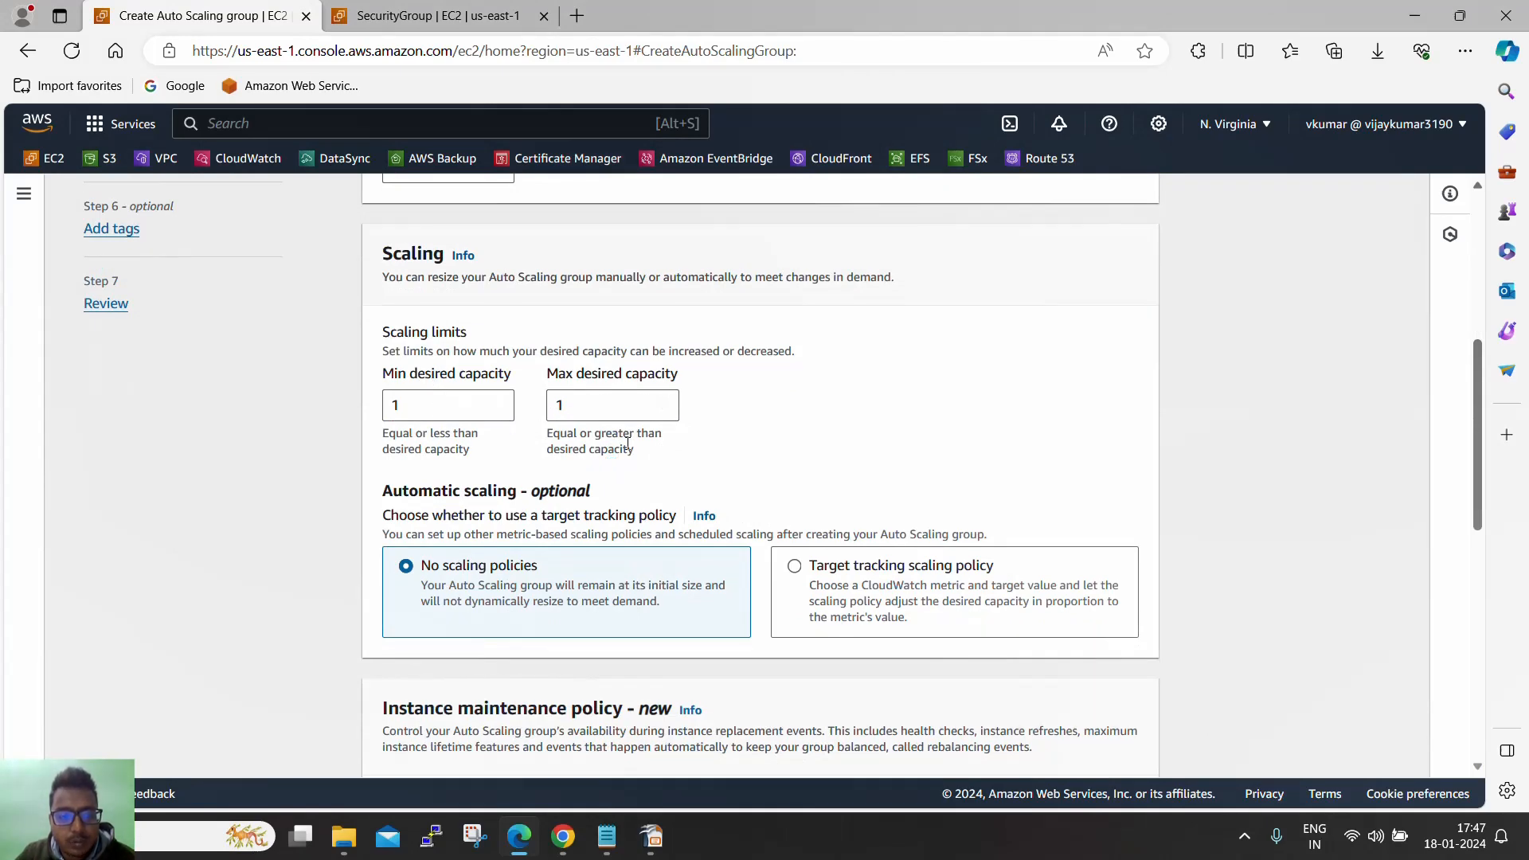
pyautogui.scroll(-9, 627, 439)
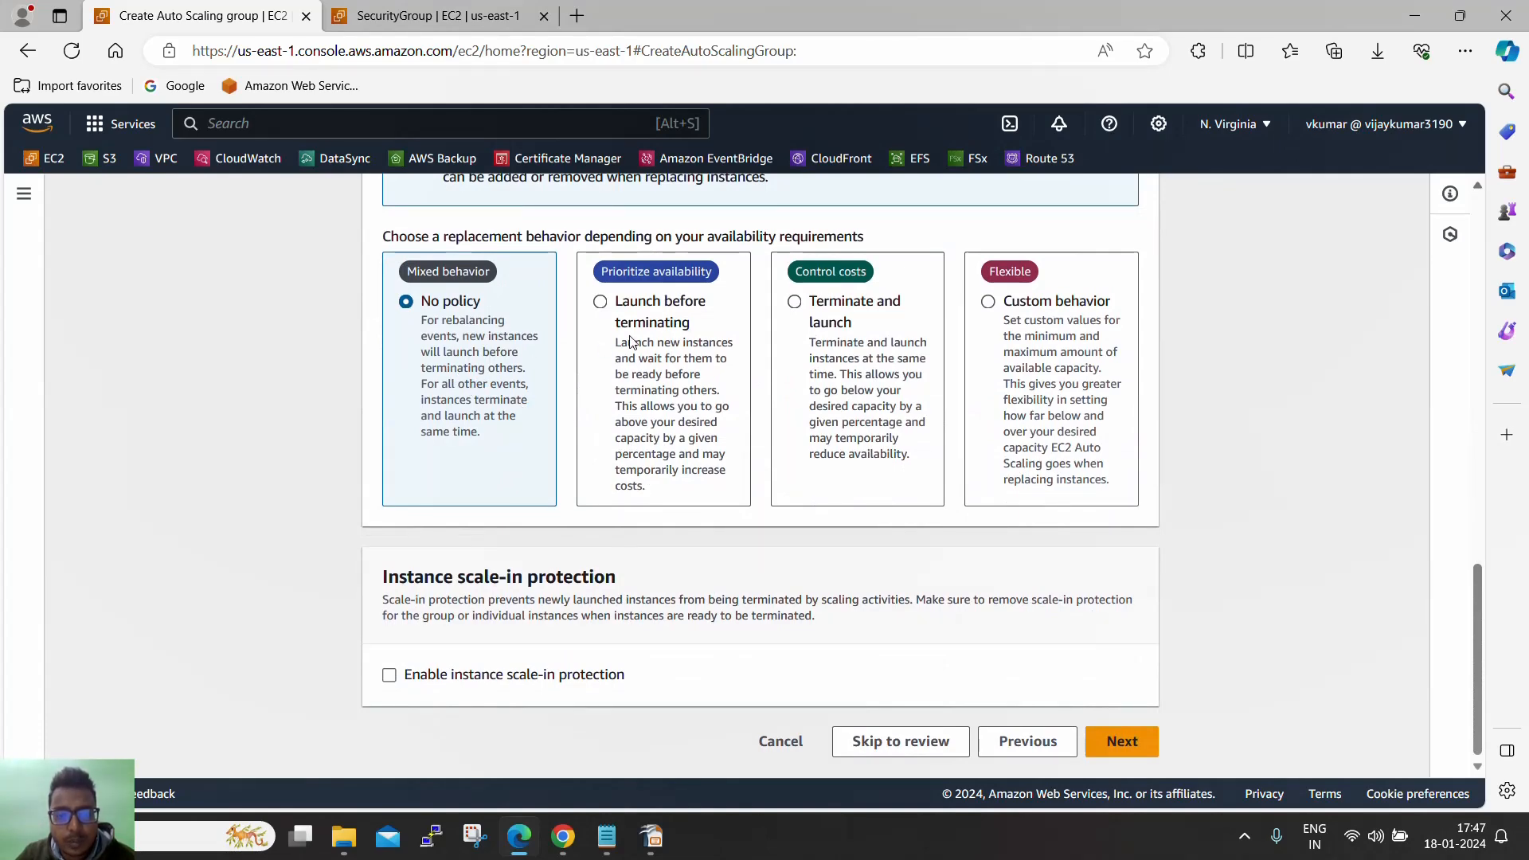
pyautogui.scroll(12, 940, 427)
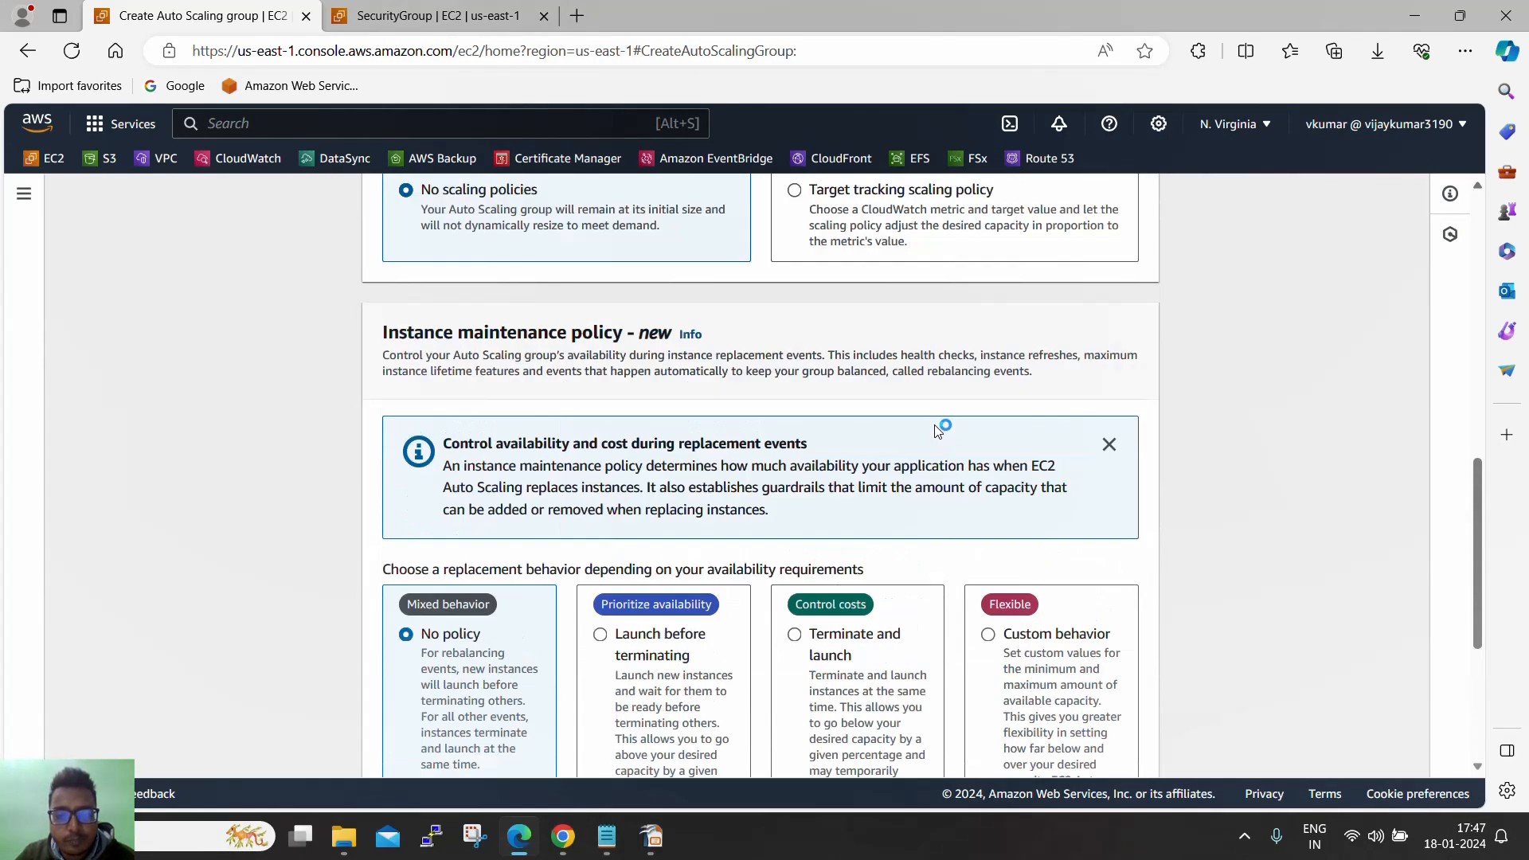
pyautogui.scroll(-3, 923, 444)
pyautogui.scroll(-10, 888, 462)
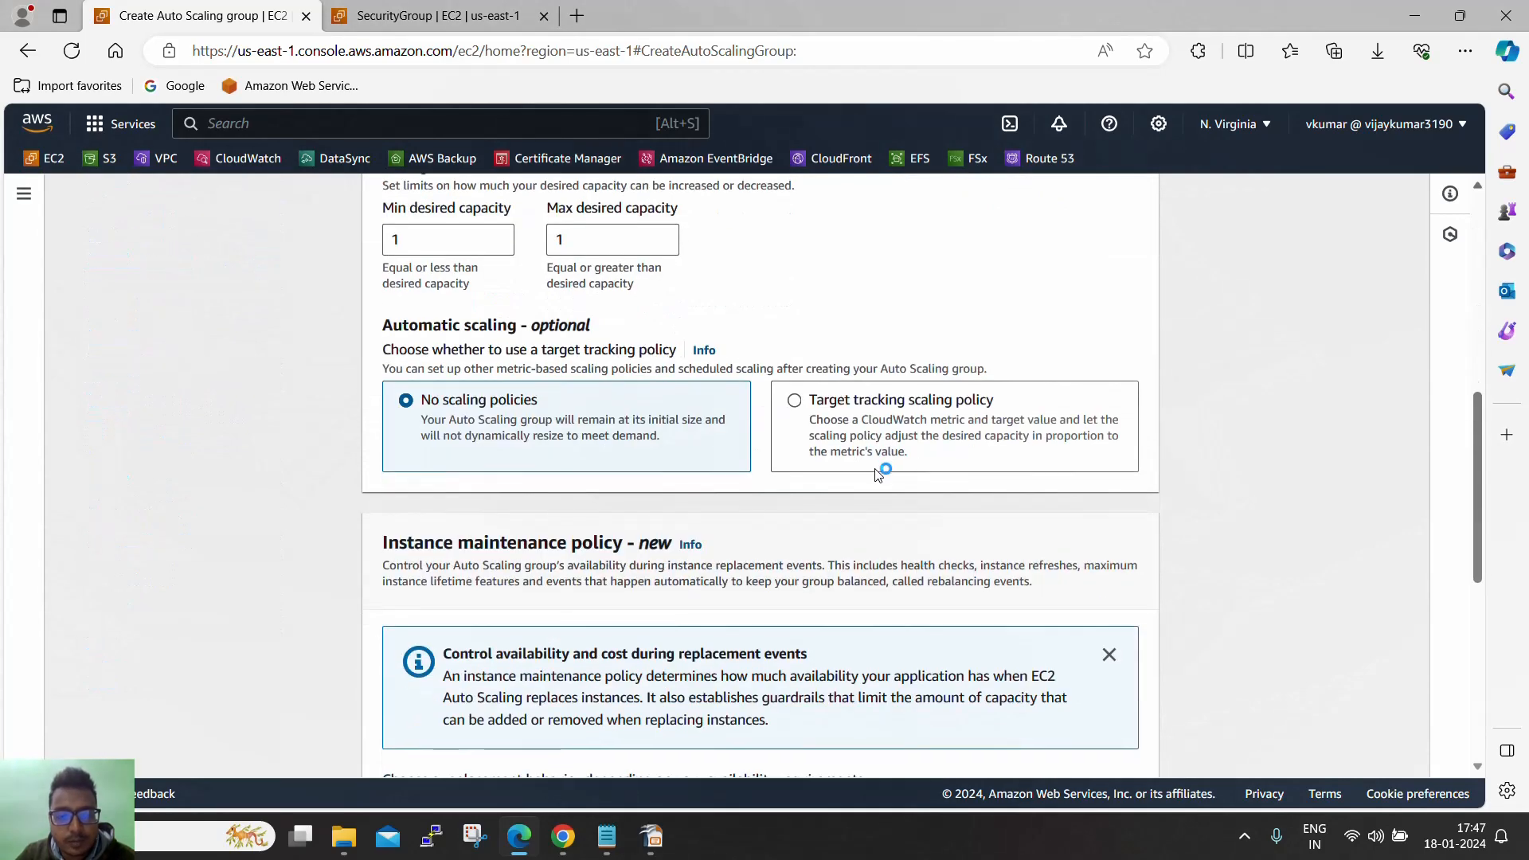
pyautogui.click(1118, 737)
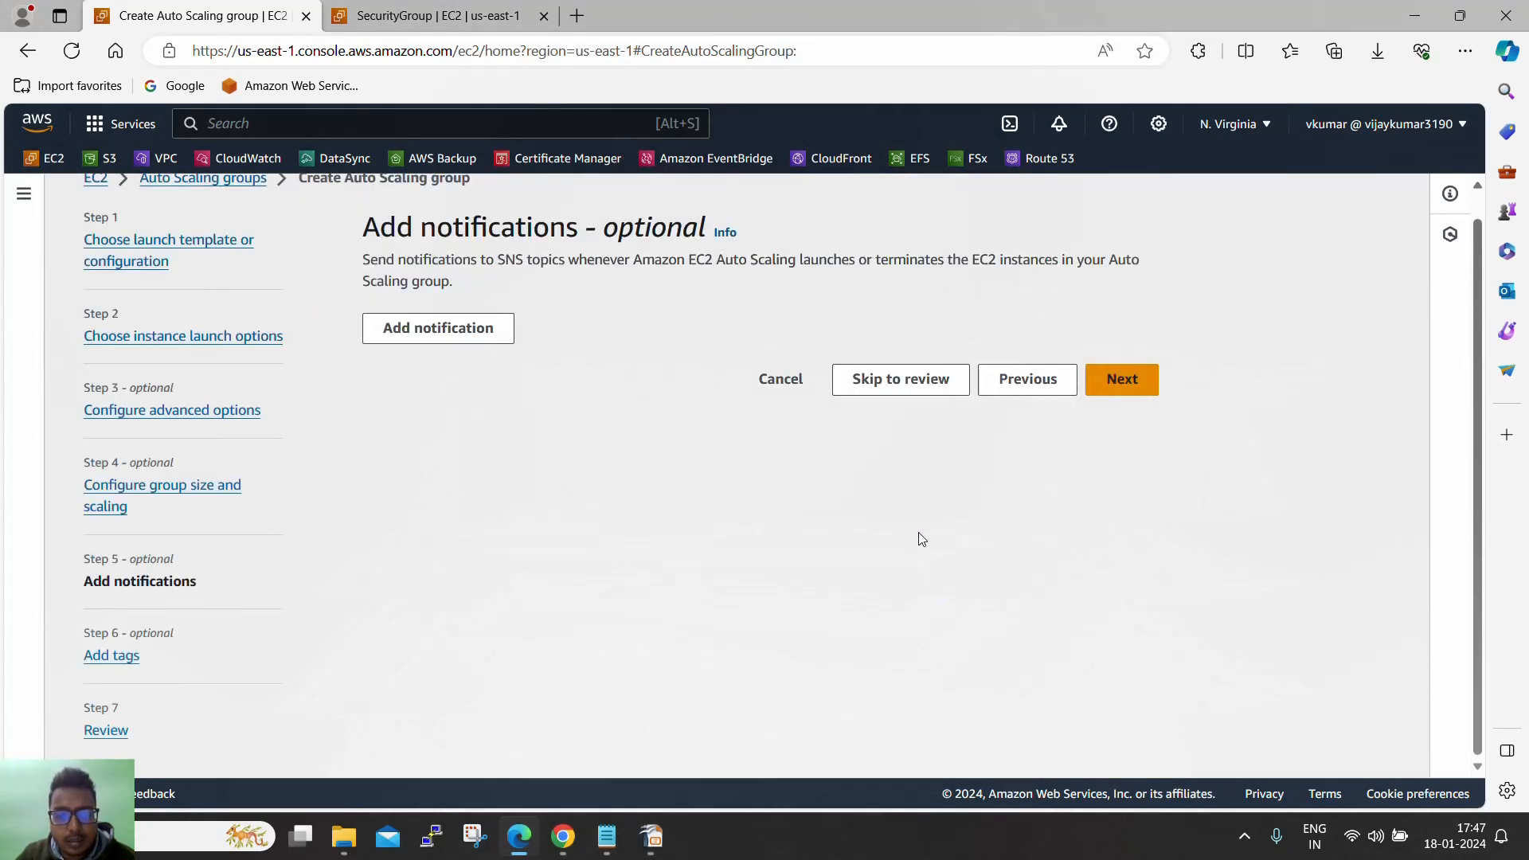
pyautogui.click(1029, 383)
# Step: Set the group's minimum desired capacity to 2, maximum desired capacity to 10 and desired capacity to 2
pyautogui.scroll(-1, 809, 470)
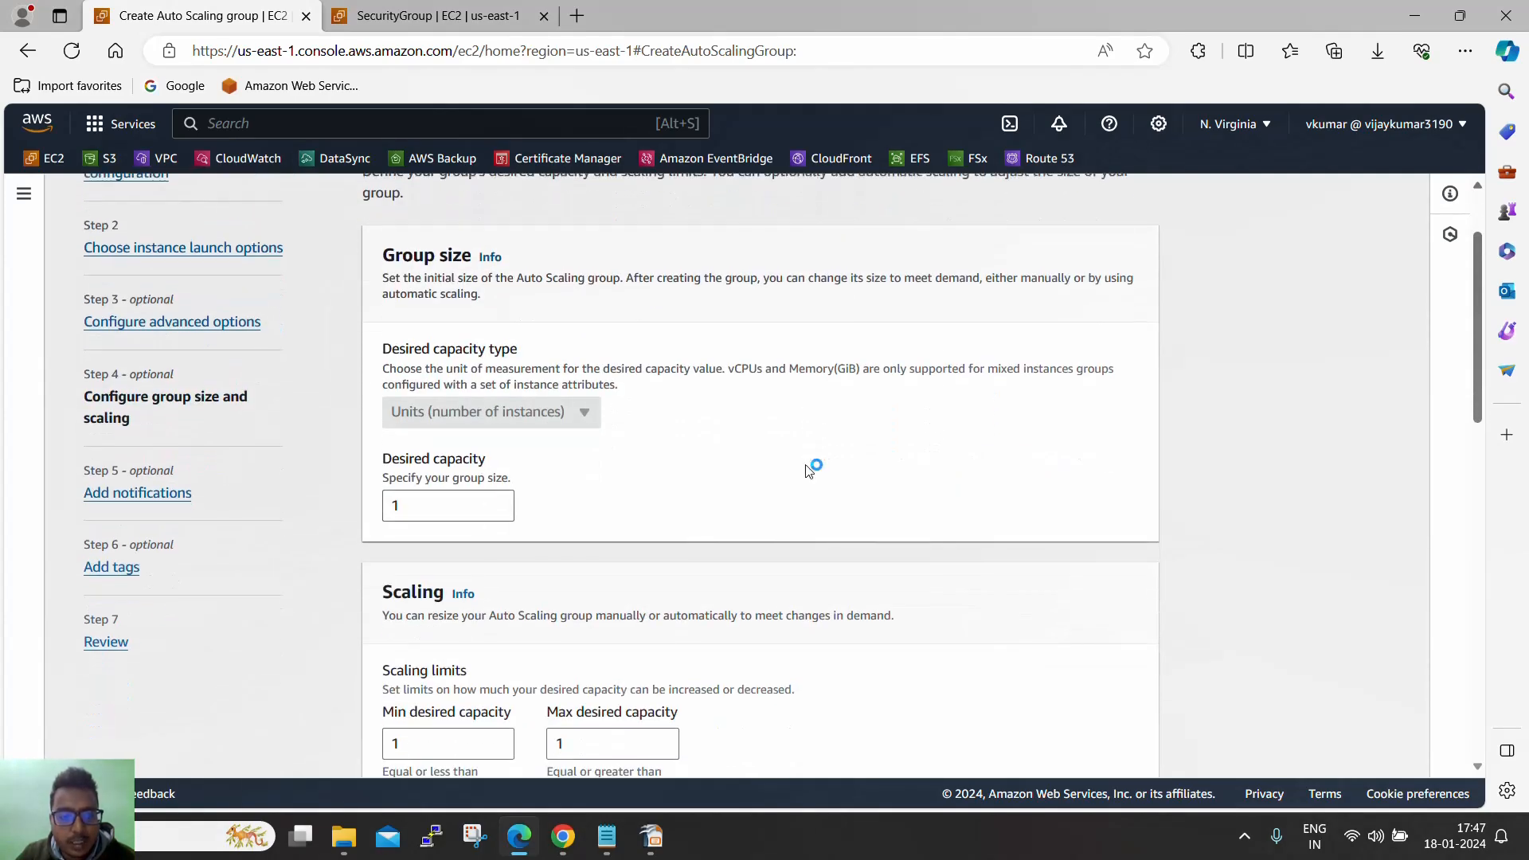
pyautogui.scroll(-3, 810, 470)
pyautogui.doubleClick(448, 563)
pyautogui.write('2')
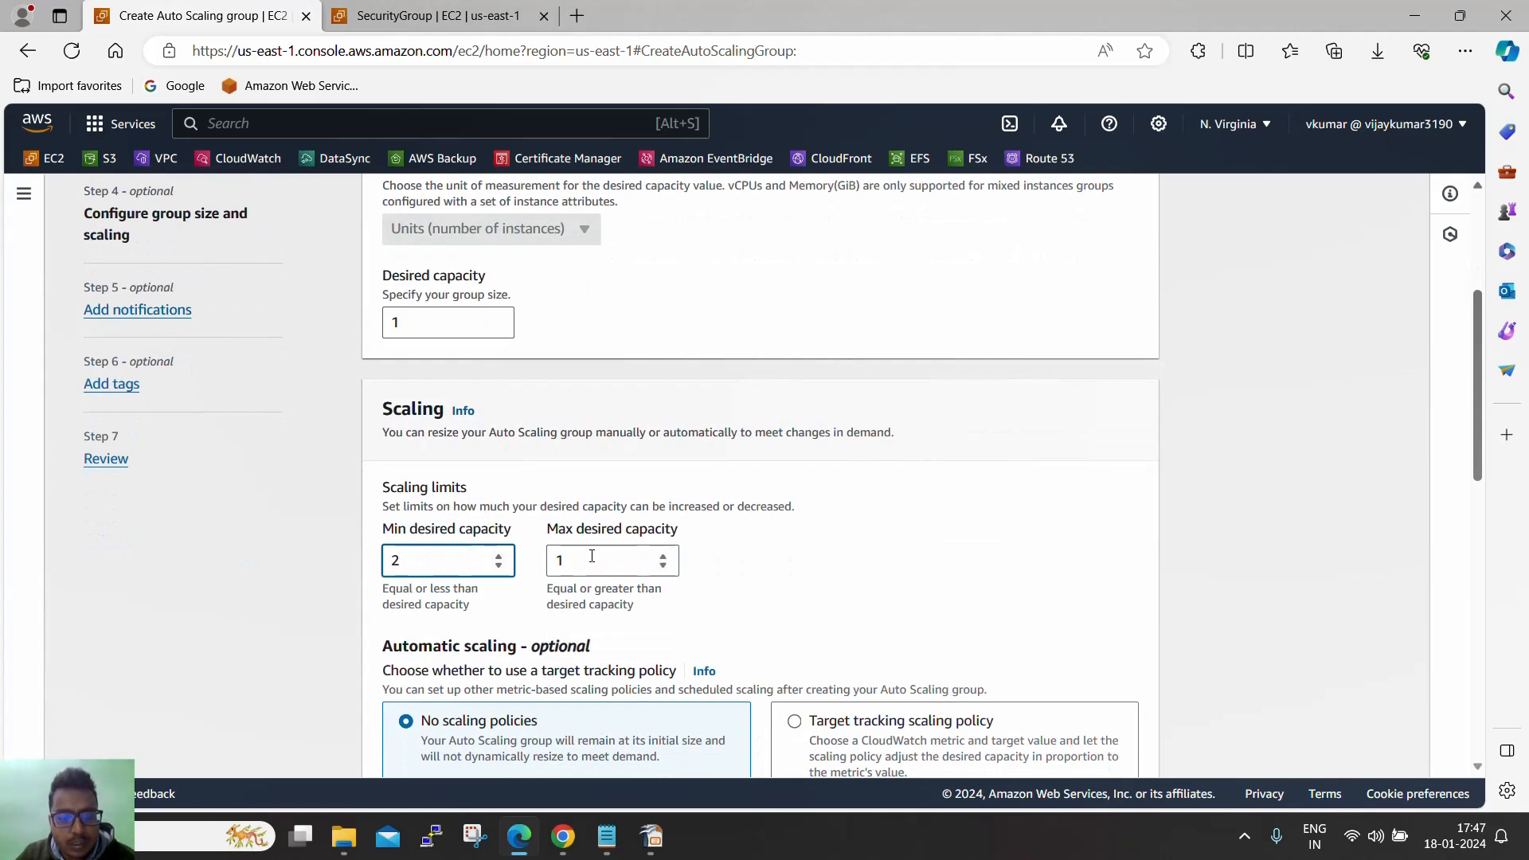
pyautogui.click(610, 553)
pyautogui.write('0')
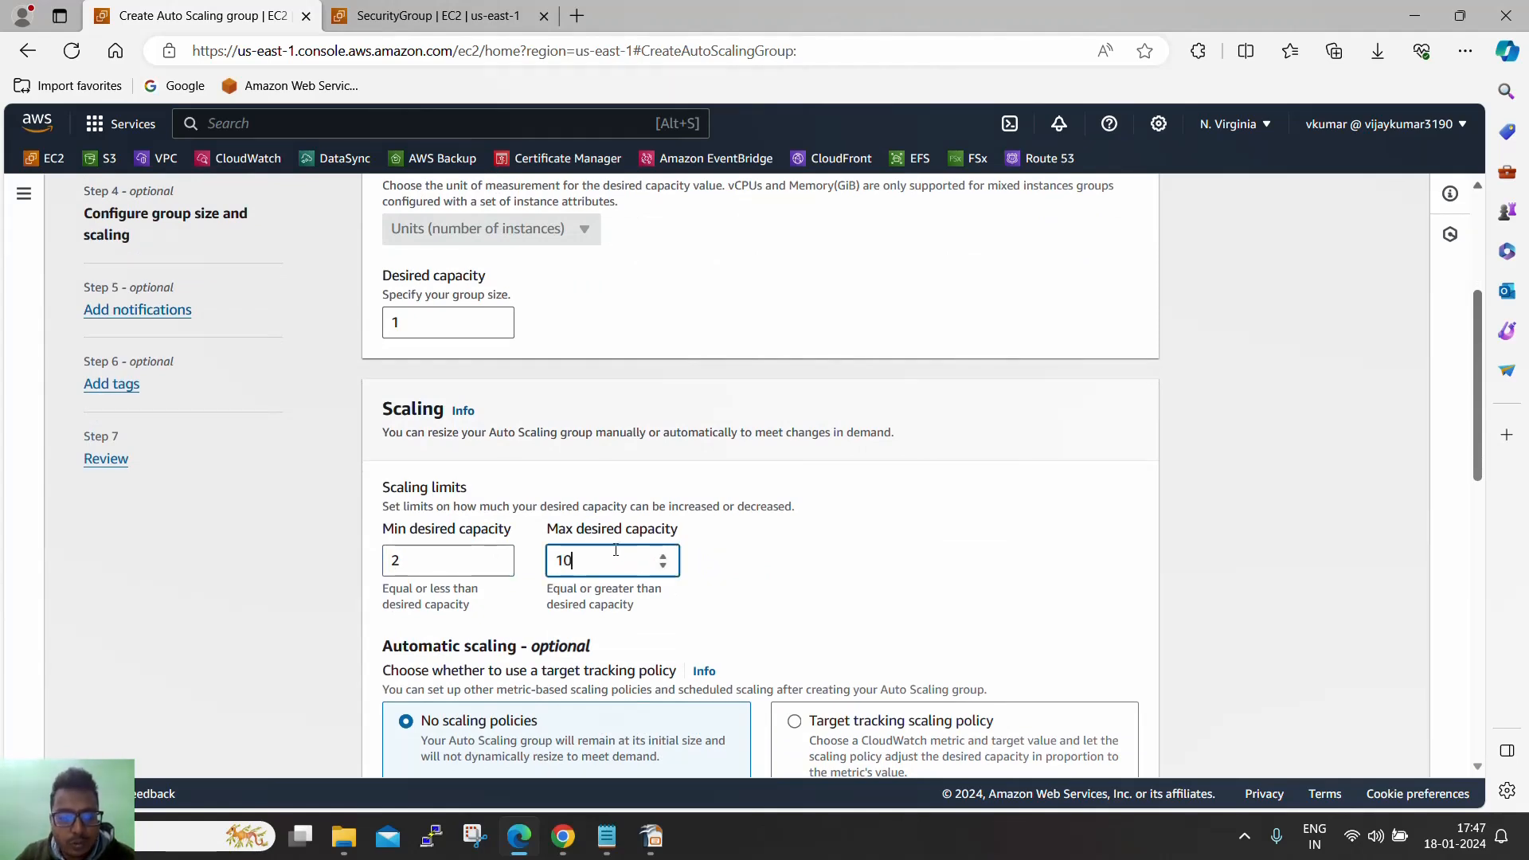
pyautogui.doubleClick(415, 323)
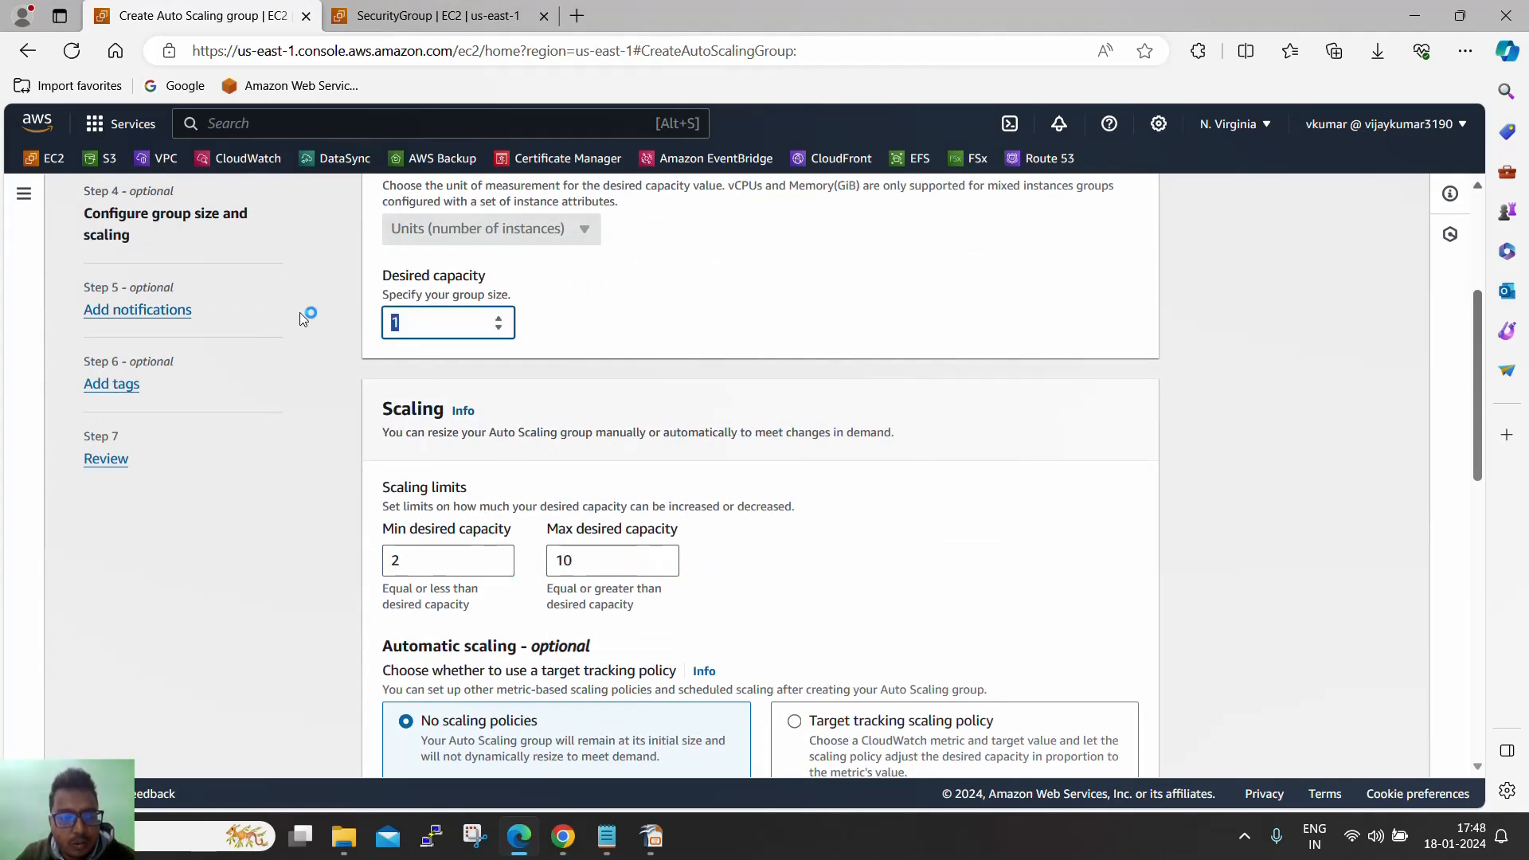
pyautogui.scroll(-2, 1069, 522)
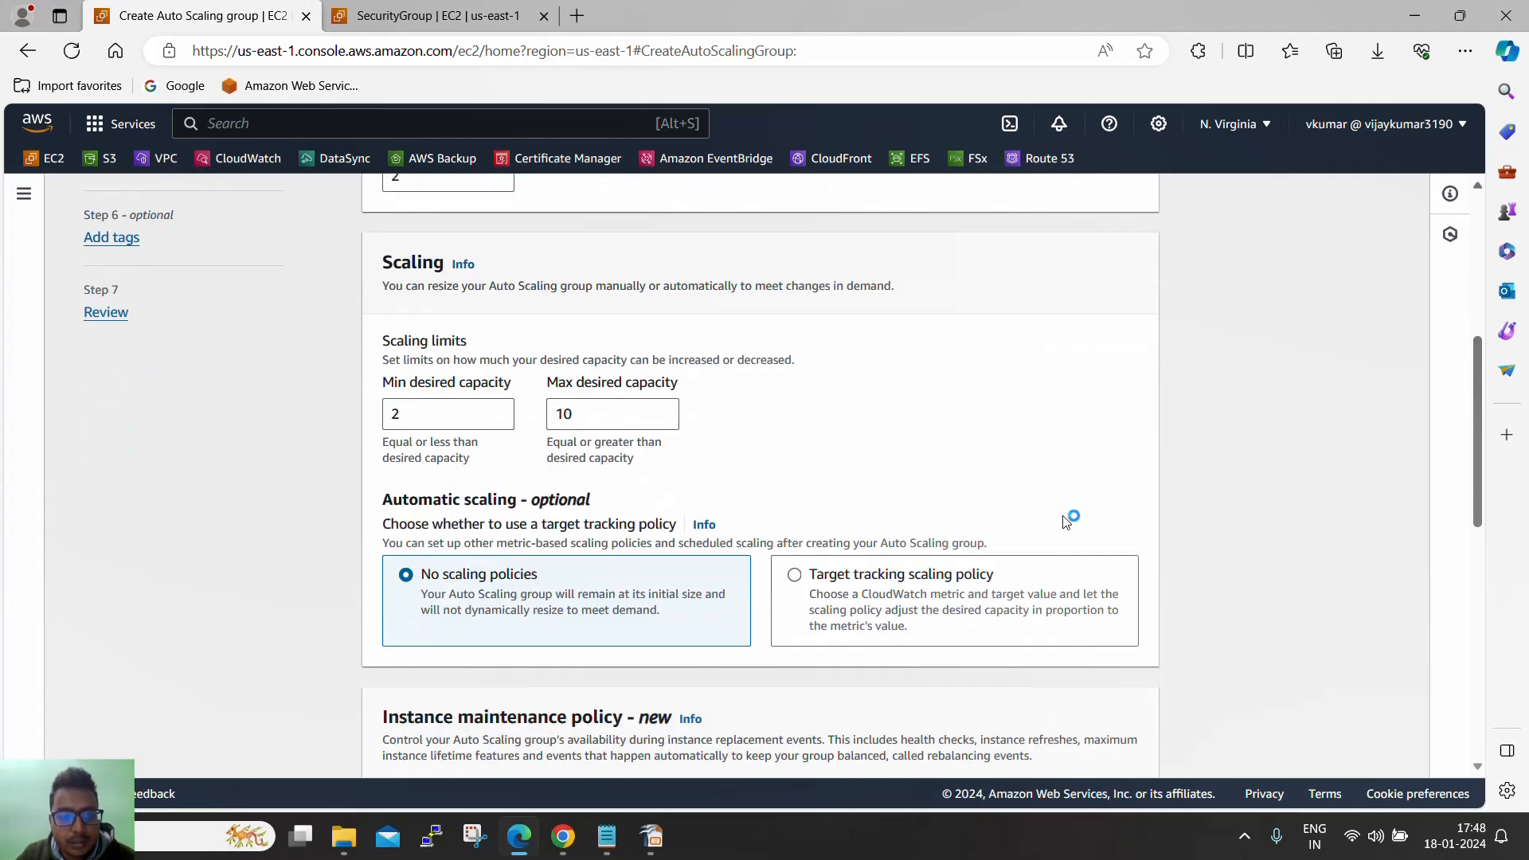
pyautogui.moveTo(384, 360); pyautogui.dragTo(500, 346)
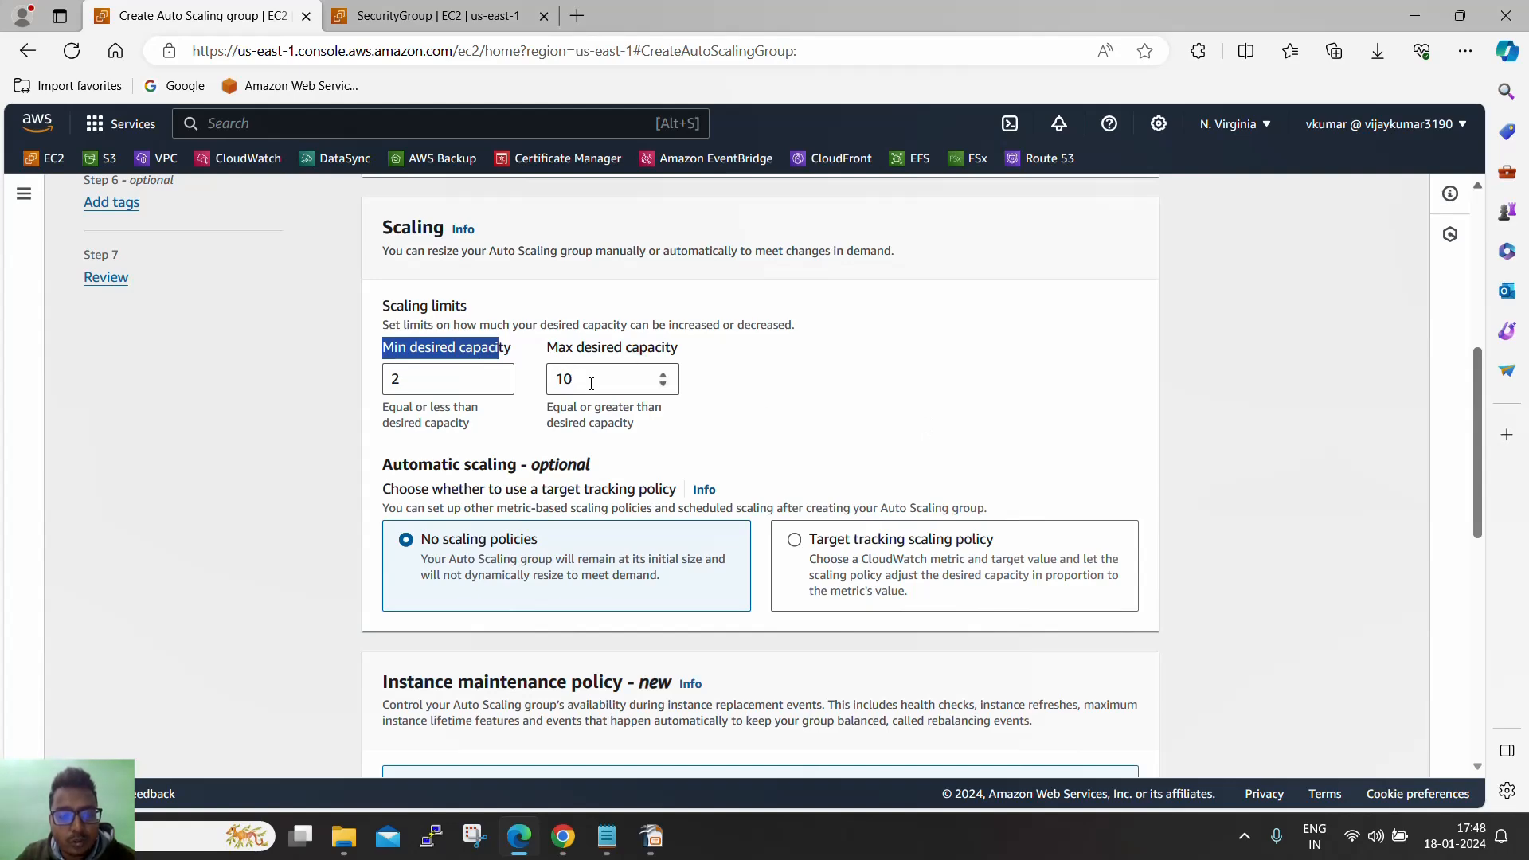
# Step: Dismiss the instance maintenance policy information banner, keep No policy as the replacement behavior, and continue to the notifications step
pyautogui.scroll(-5, 699, 427)
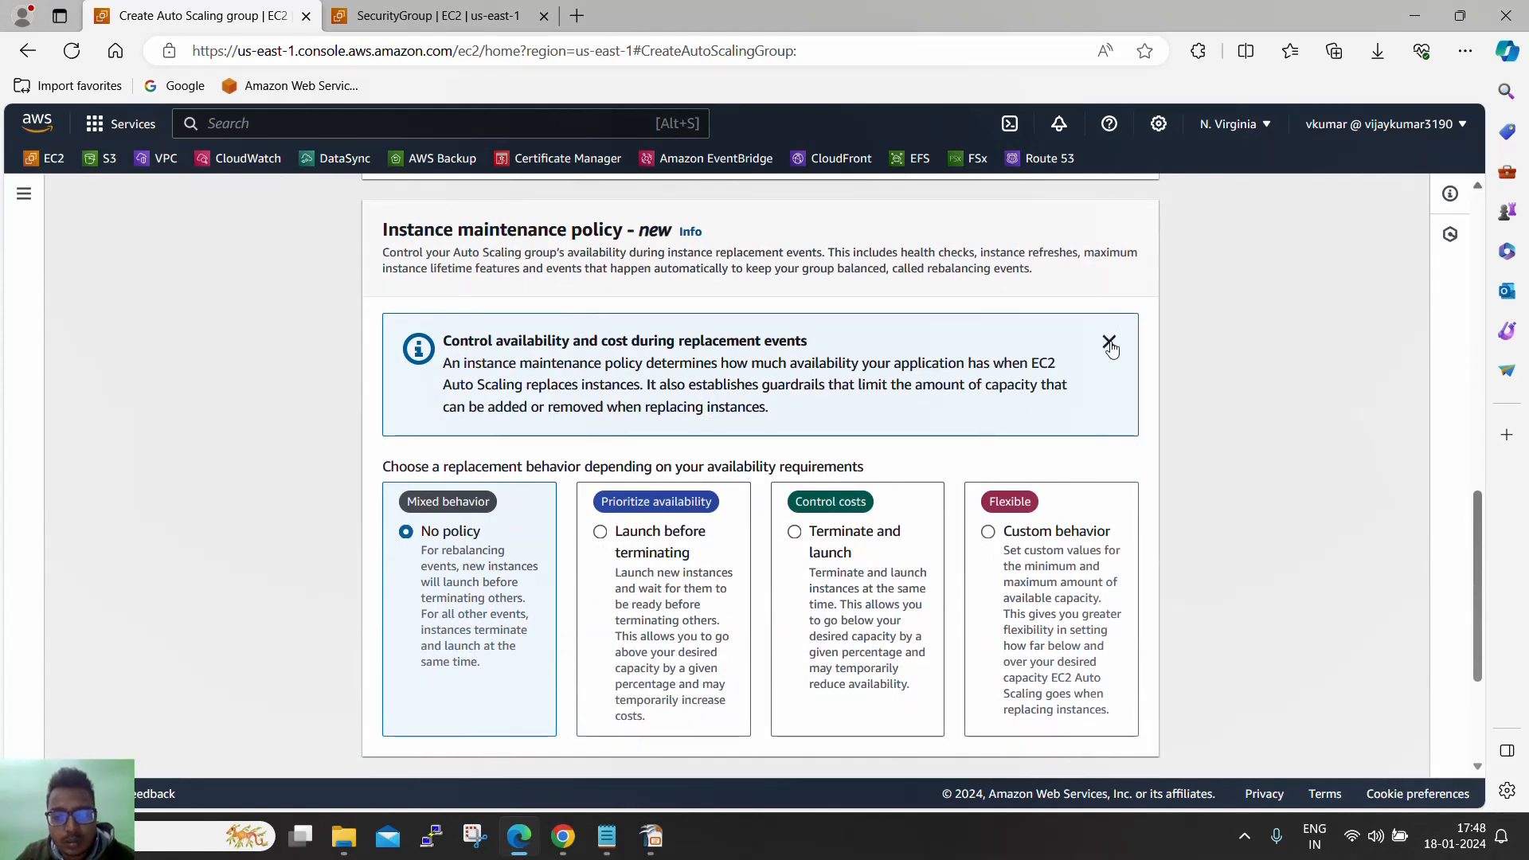
pyautogui.click(1109, 343)
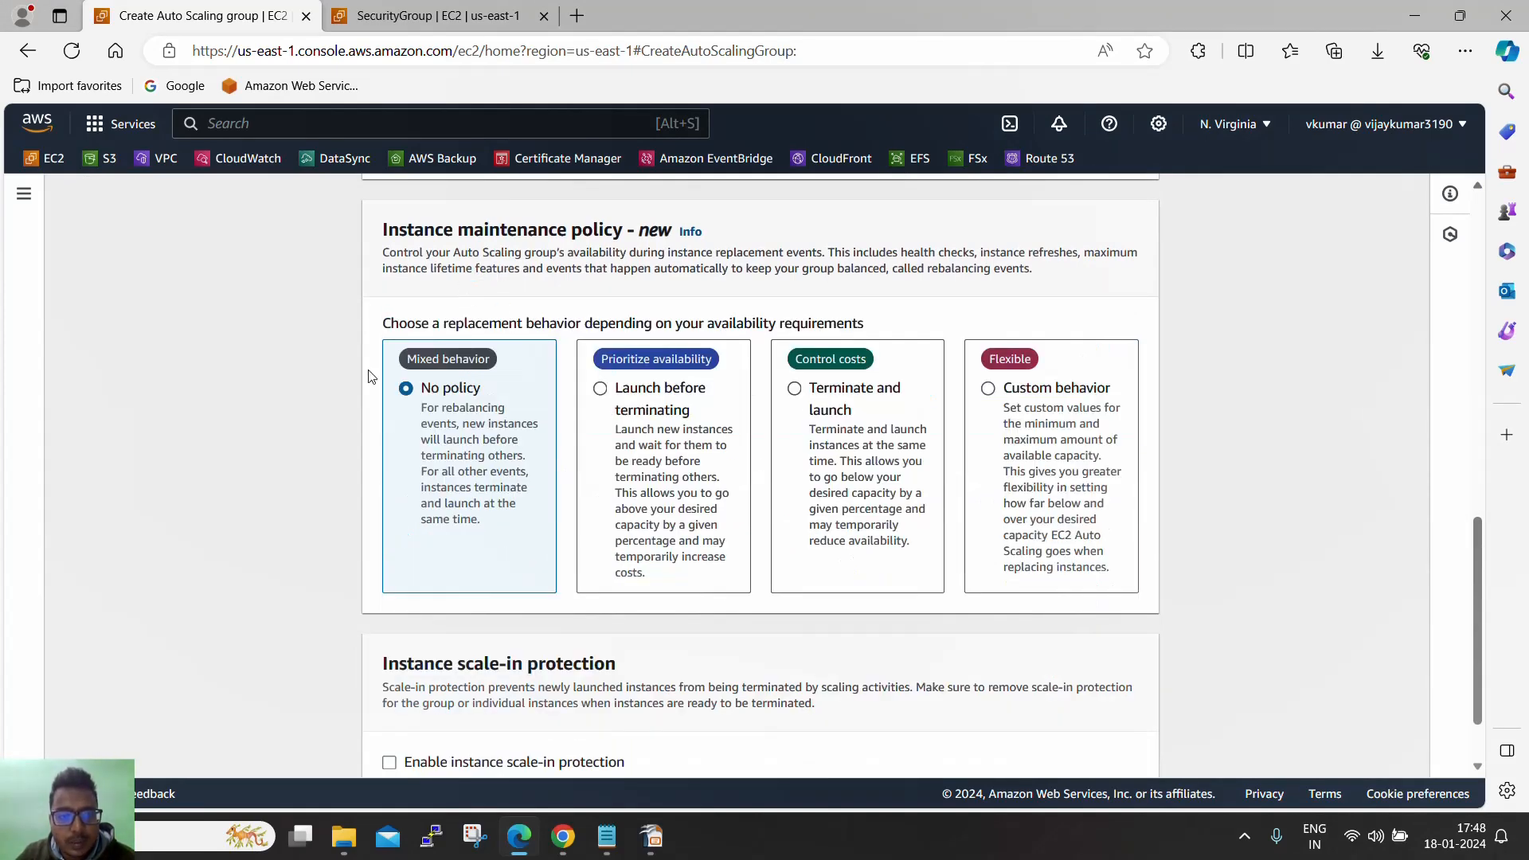
pyautogui.scroll(-1, 335, 445)
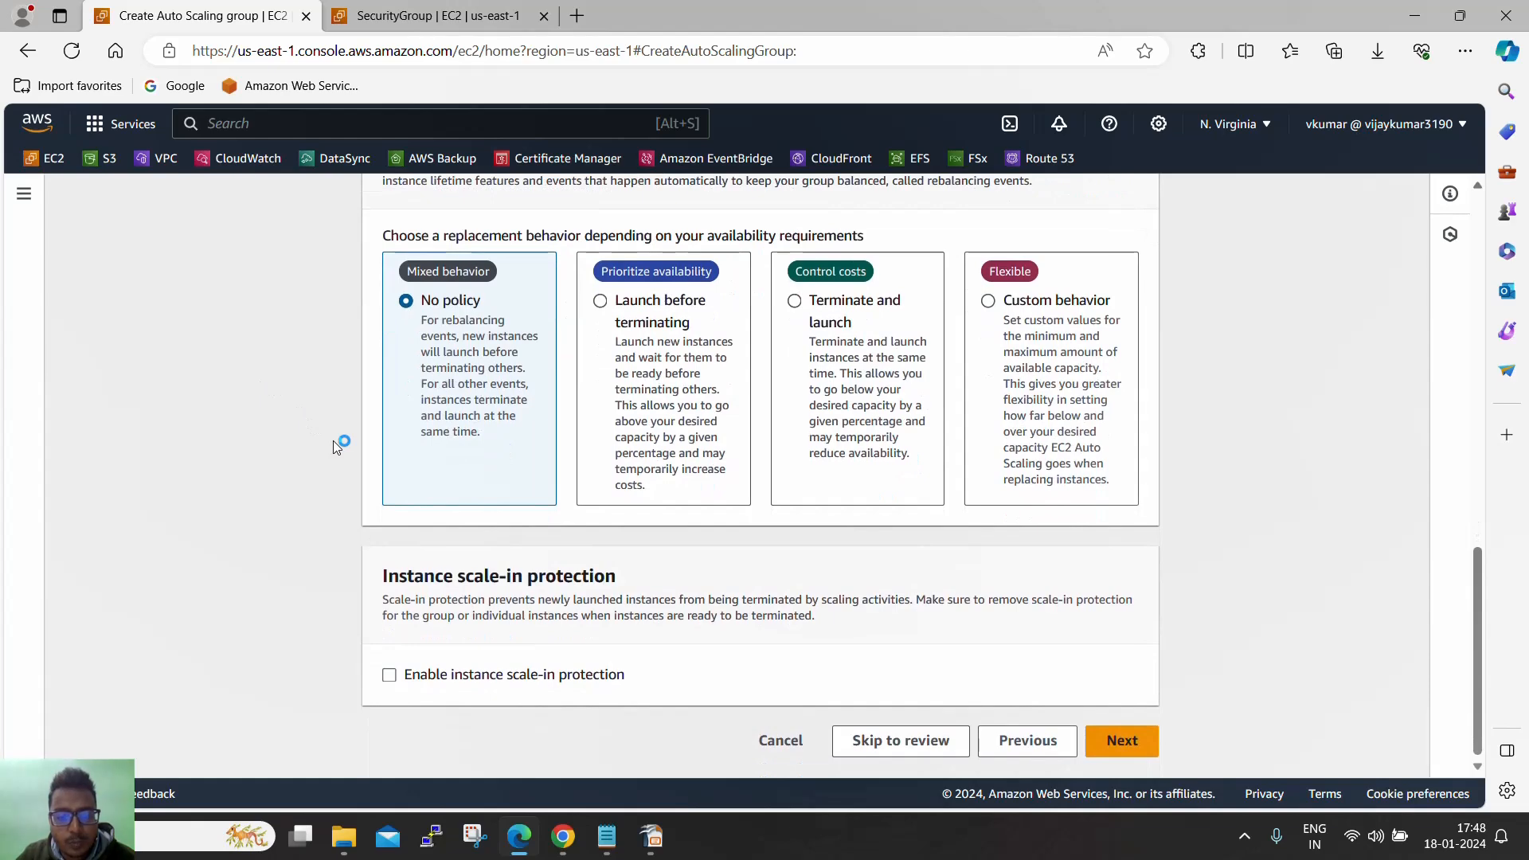
pyautogui.click(1113, 738)
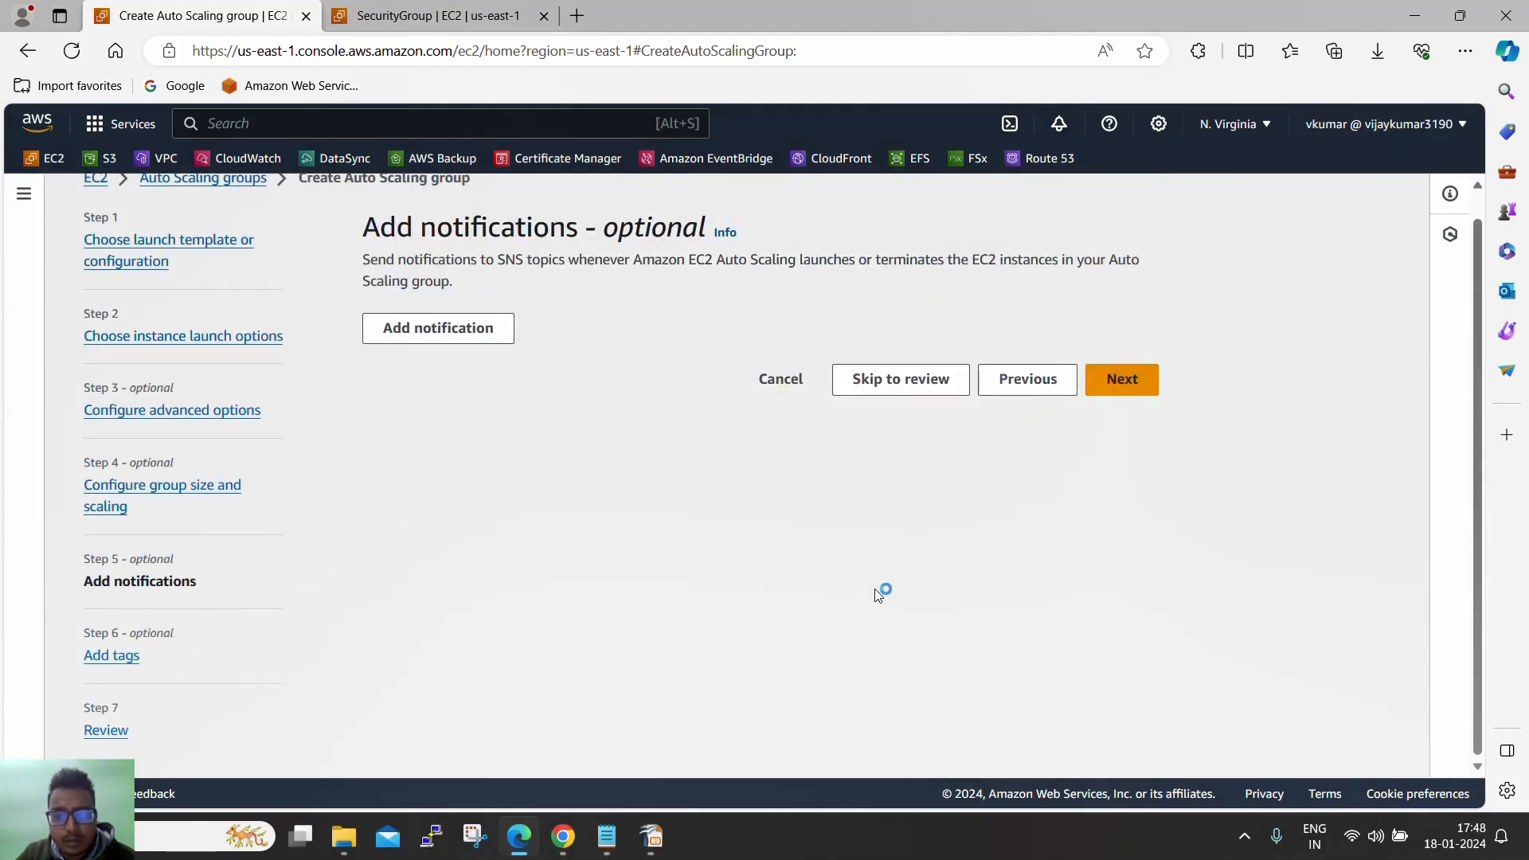
# Step: Leave the notifications and tags steps empty, and create the Auto Scaling group from the review page
pyautogui.click(488, 330)
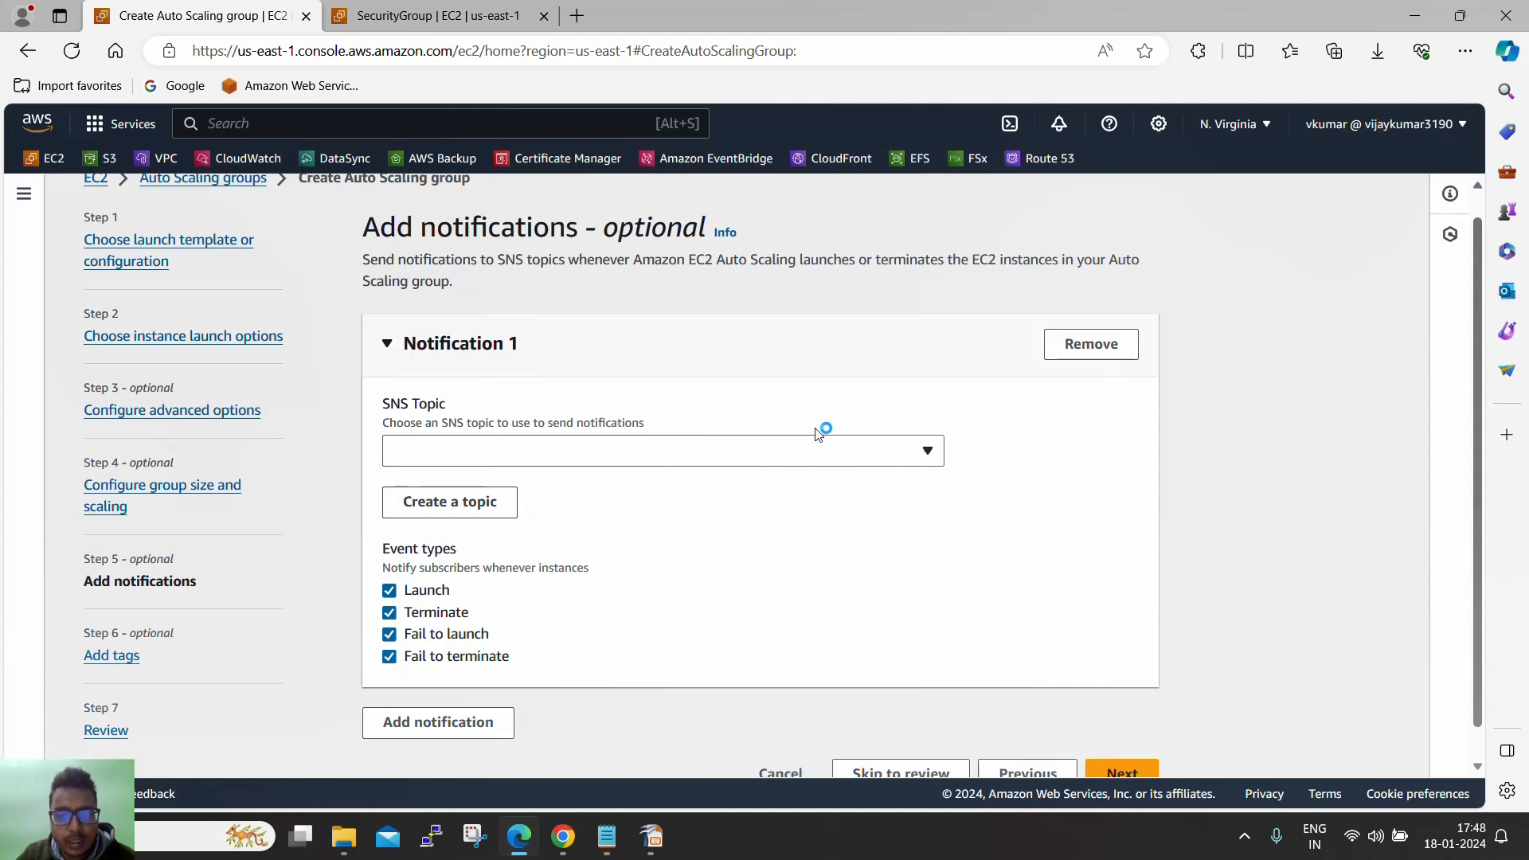
pyautogui.click(1092, 344)
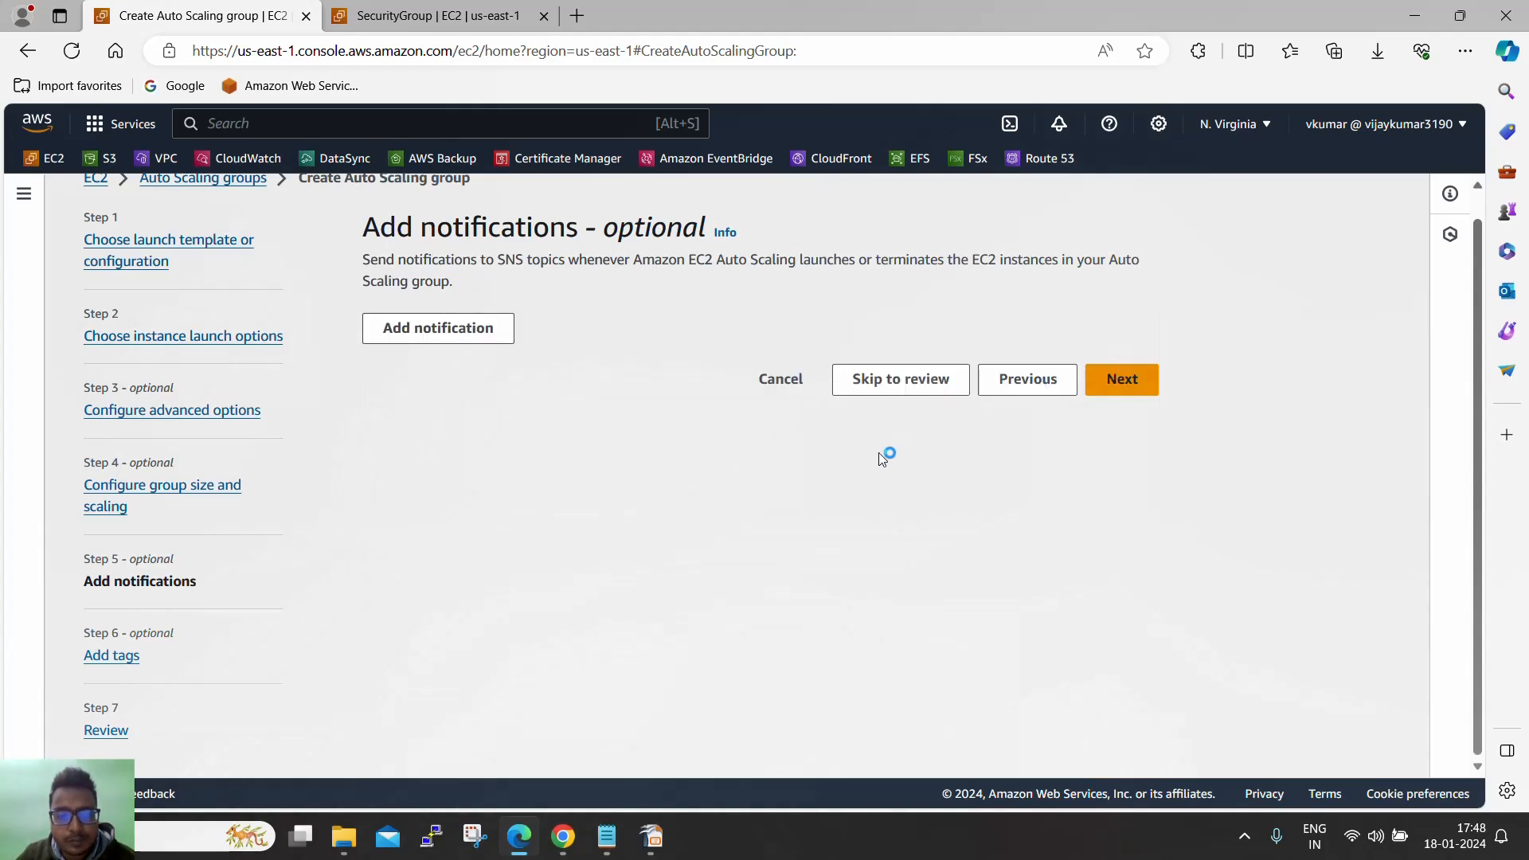
pyautogui.click(1116, 385)
pyautogui.click(1122, 652)
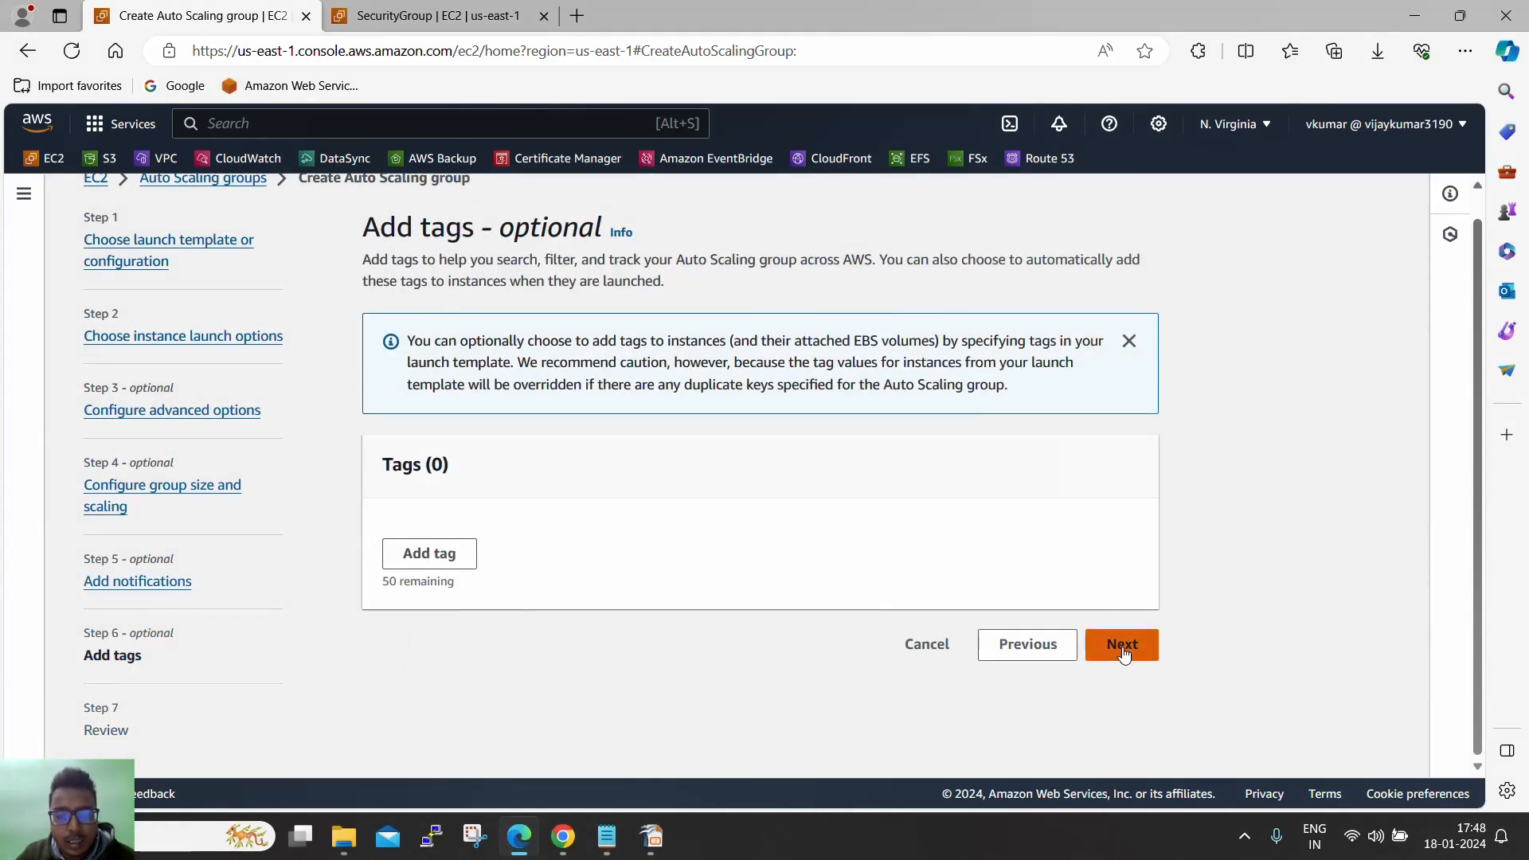
pyautogui.scroll(-12, 963, 532)
pyautogui.scroll(-10, 973, 538)
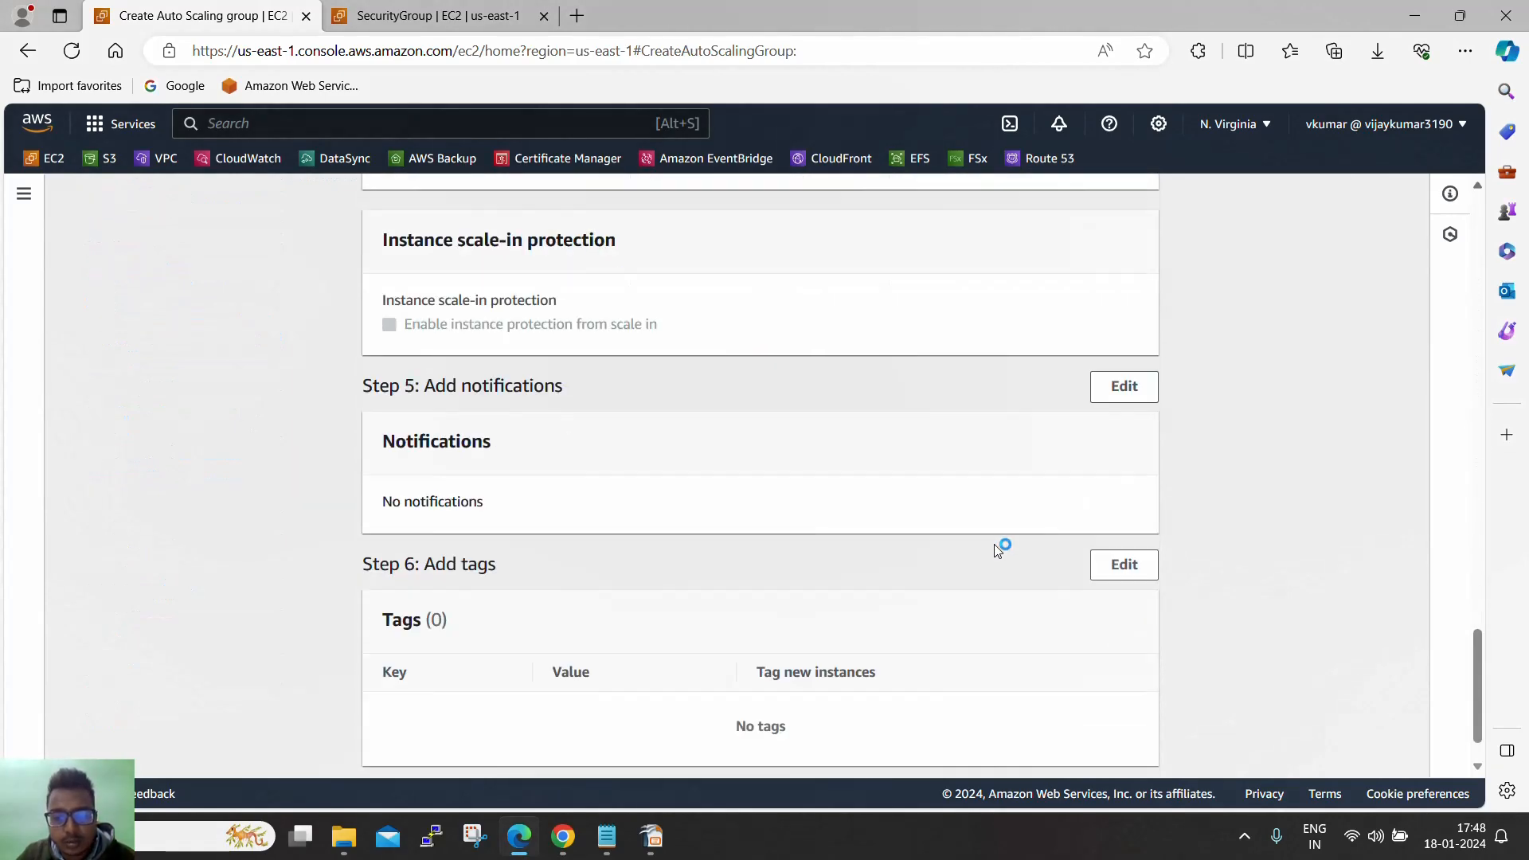
pyautogui.click(1041, 740)
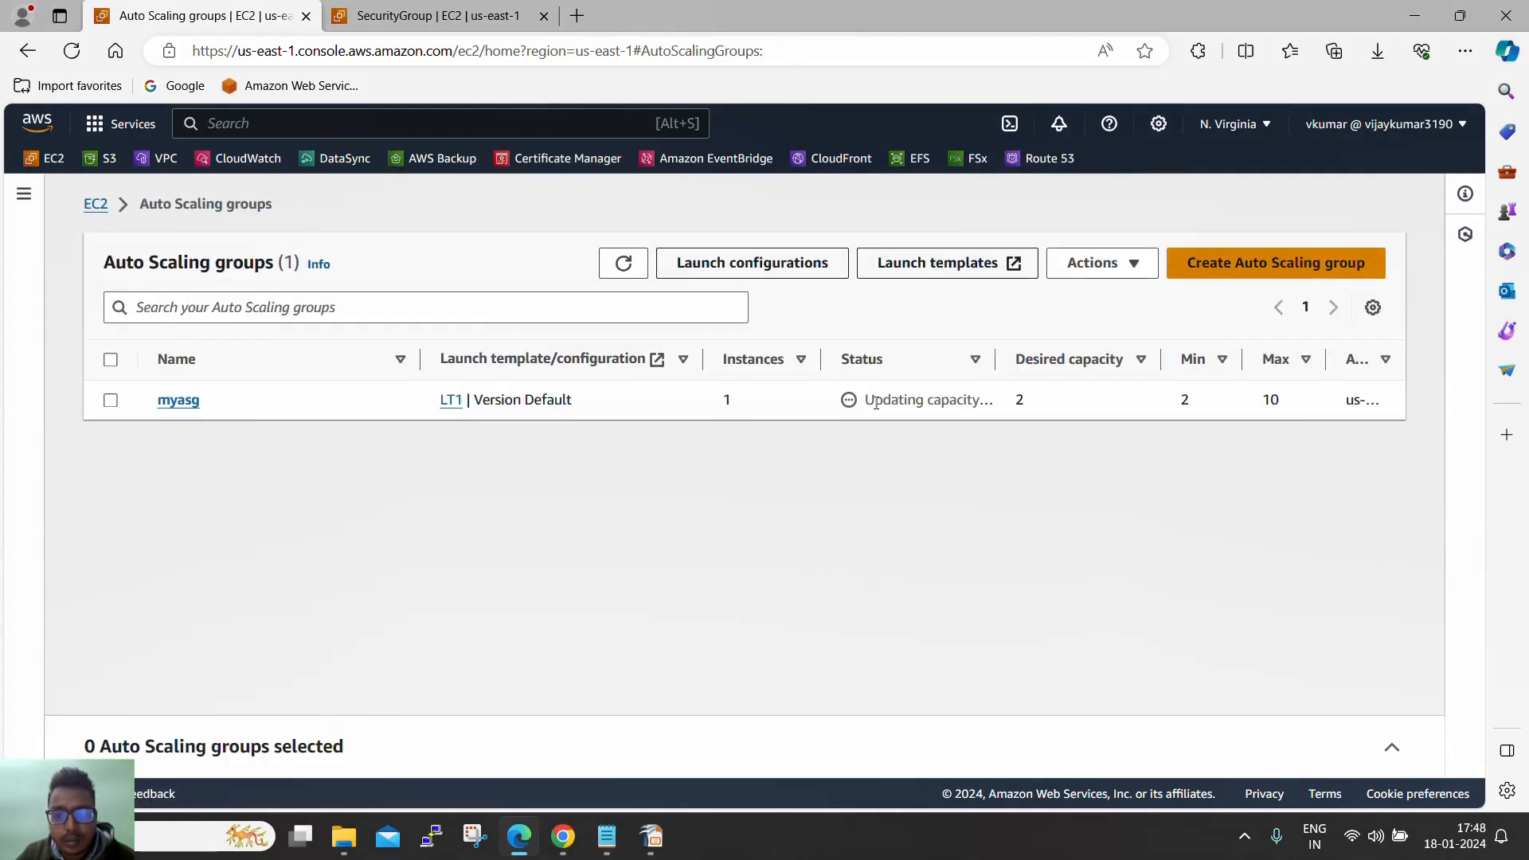
# Step: Open myasg and examine its activity history for the instance launches and their instance IDs
pyautogui.click(178, 400)
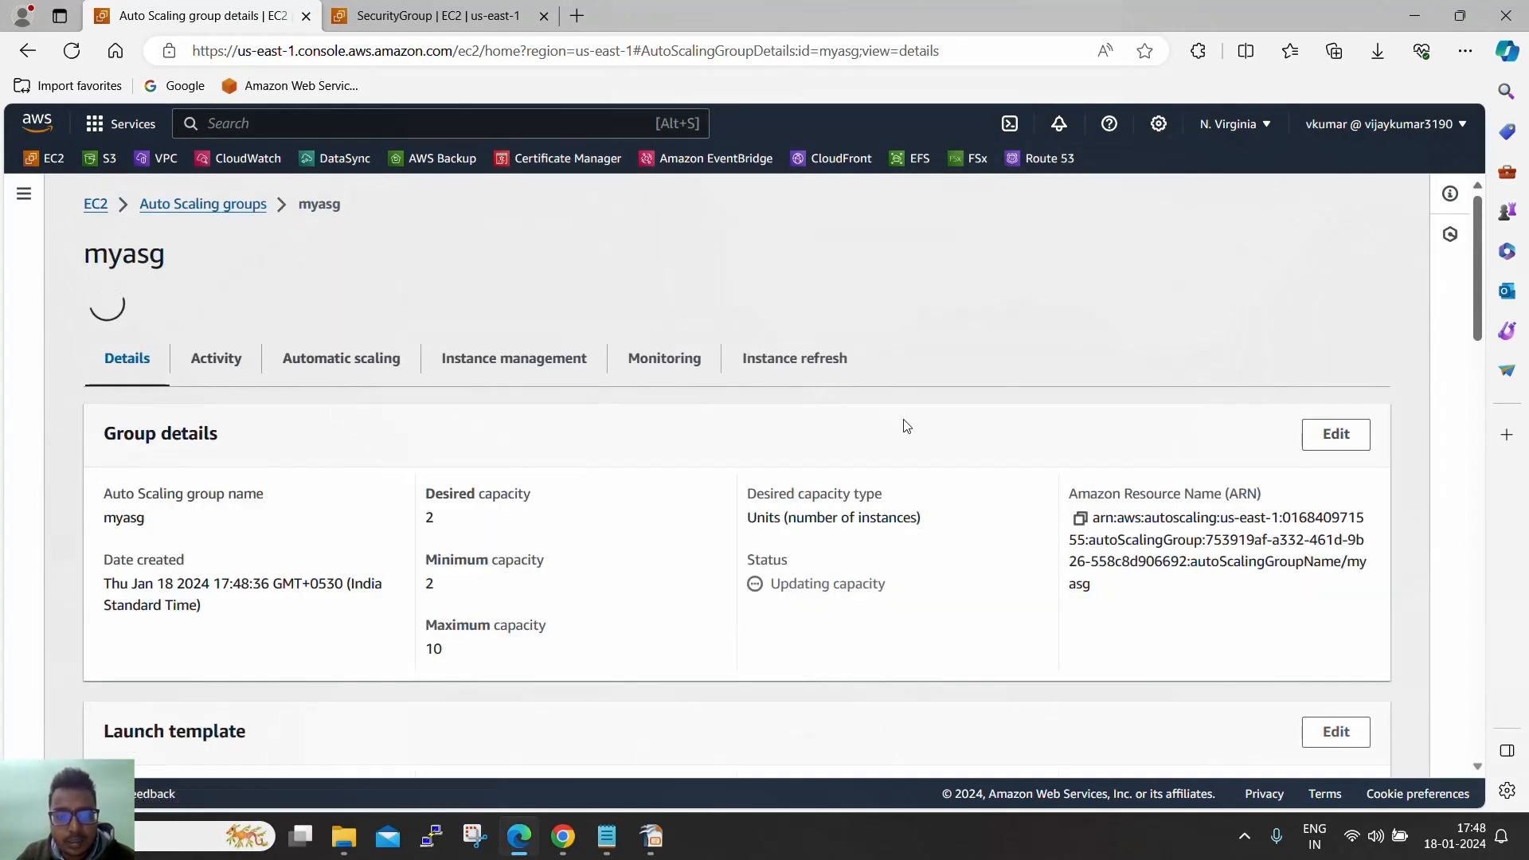
pyautogui.click(218, 302)
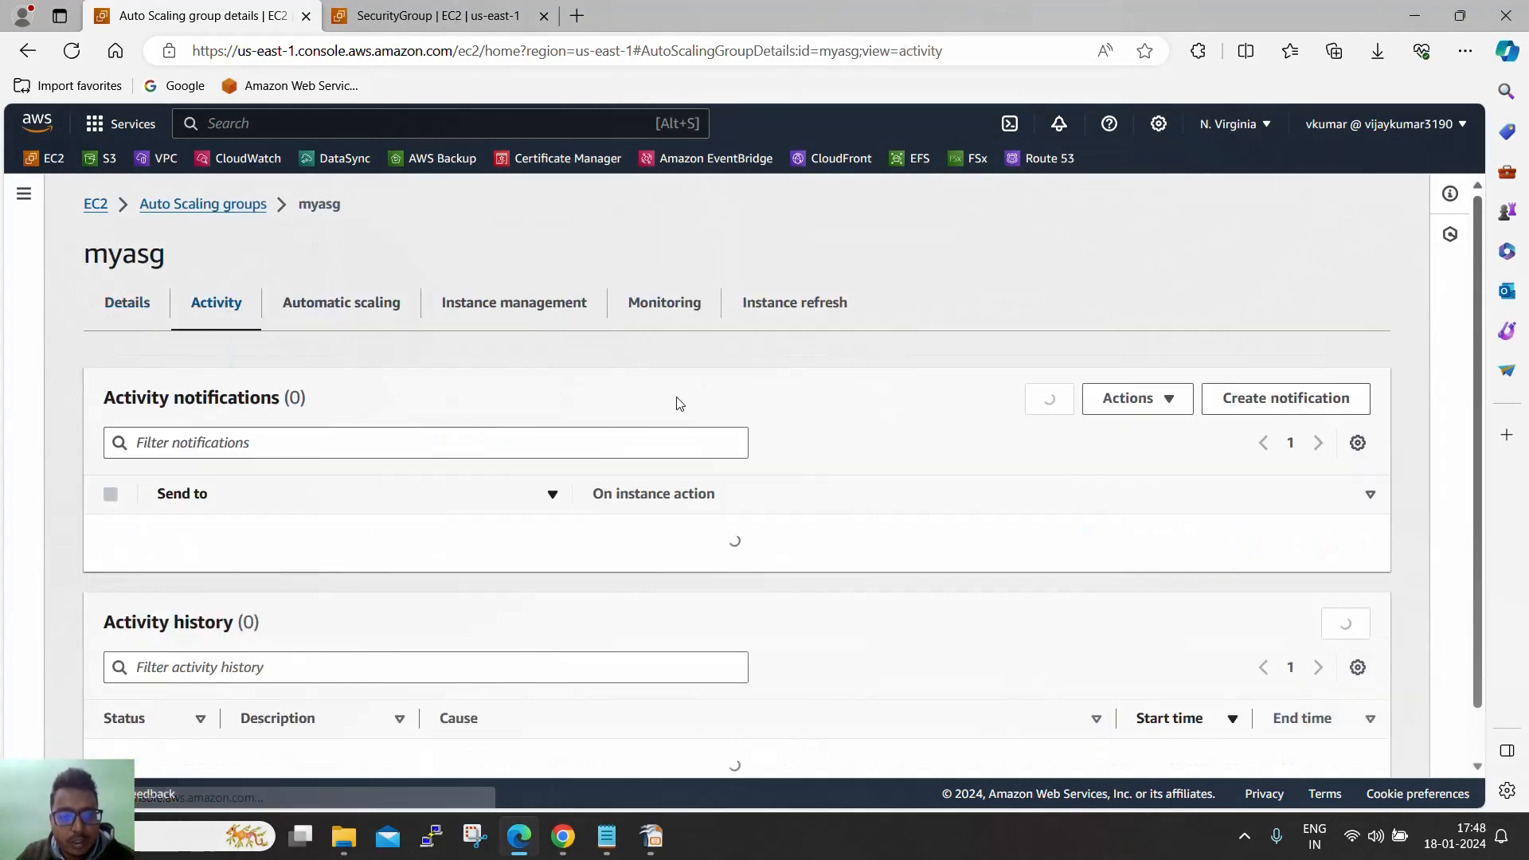
pyautogui.scroll(-2, 705, 414)
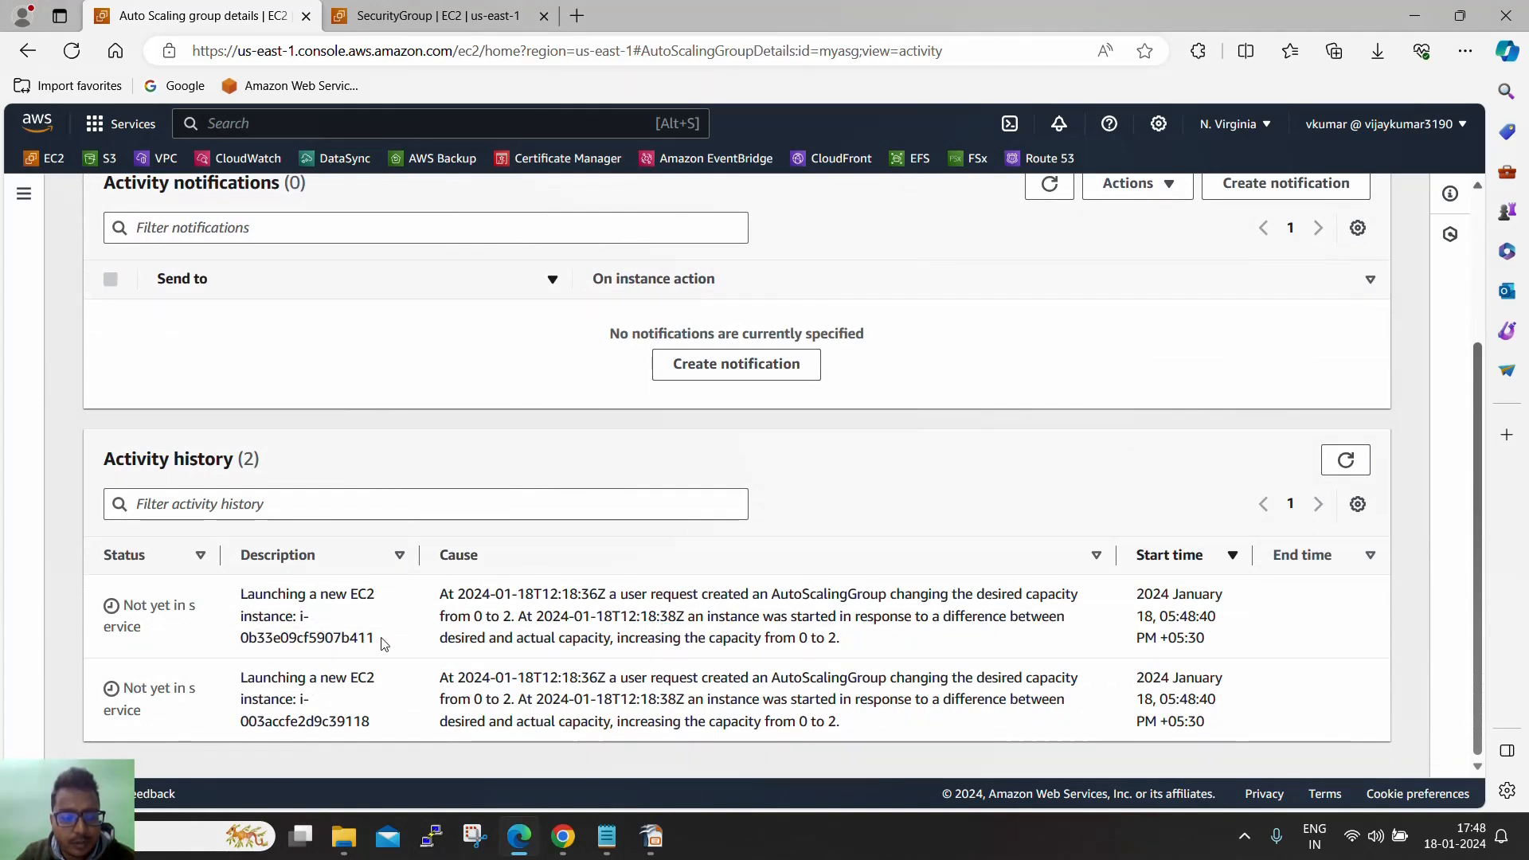
pyautogui.moveTo(383, 644); pyautogui.dragTo(281, 619)
pyautogui.moveTo(375, 721); pyautogui.dragTo(279, 700)
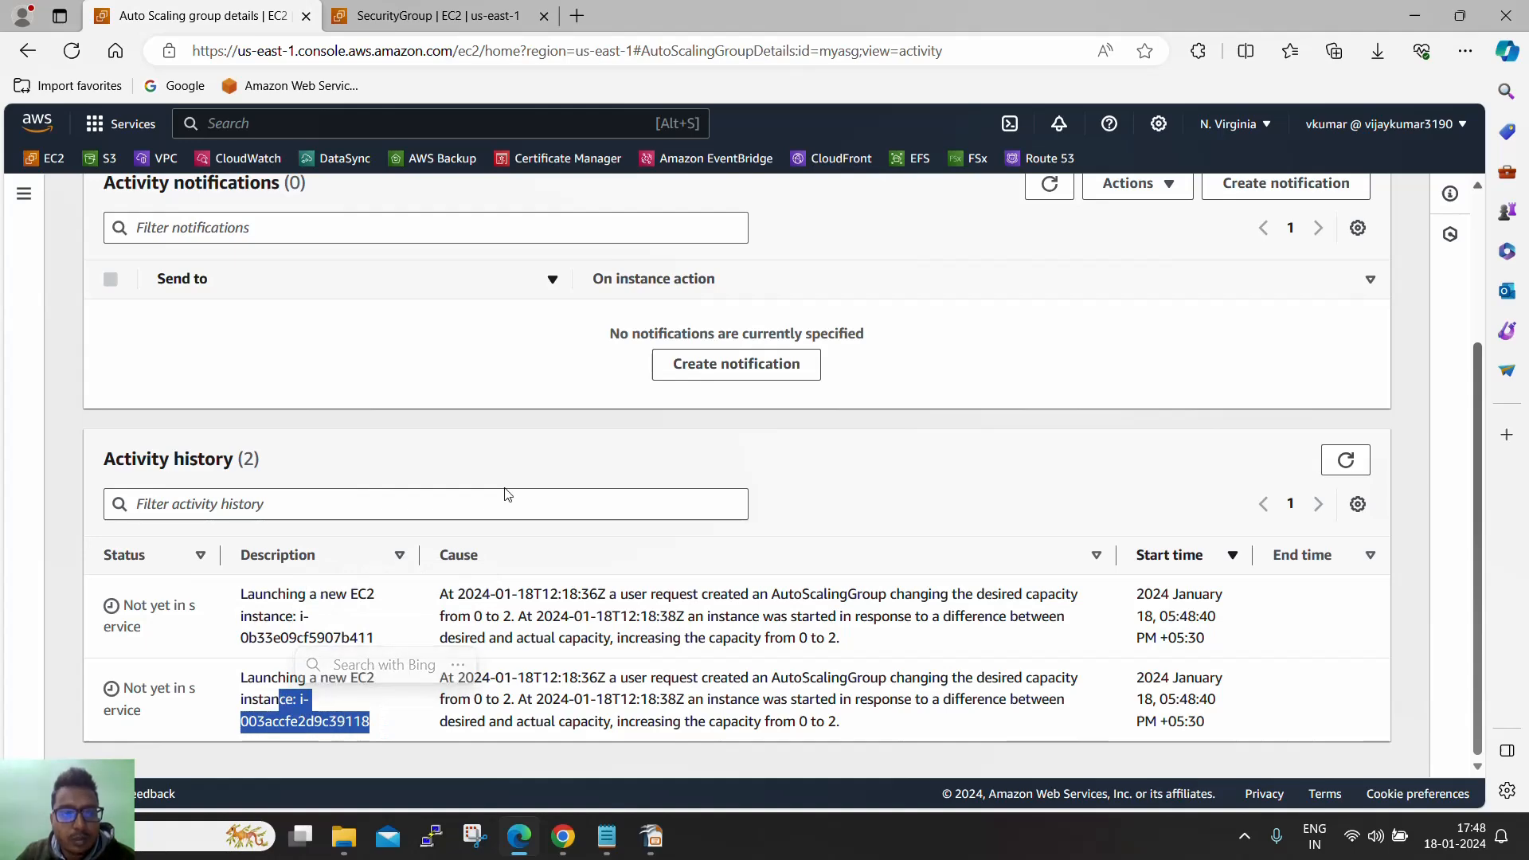
pyautogui.scroll(3, 507, 493)
# Step: In the other EC2 browser tab, open the load balancers list and widen the State column to check myasg-1's state
pyautogui.click(358, 20)
pyautogui.scroll(4, 83, 215)
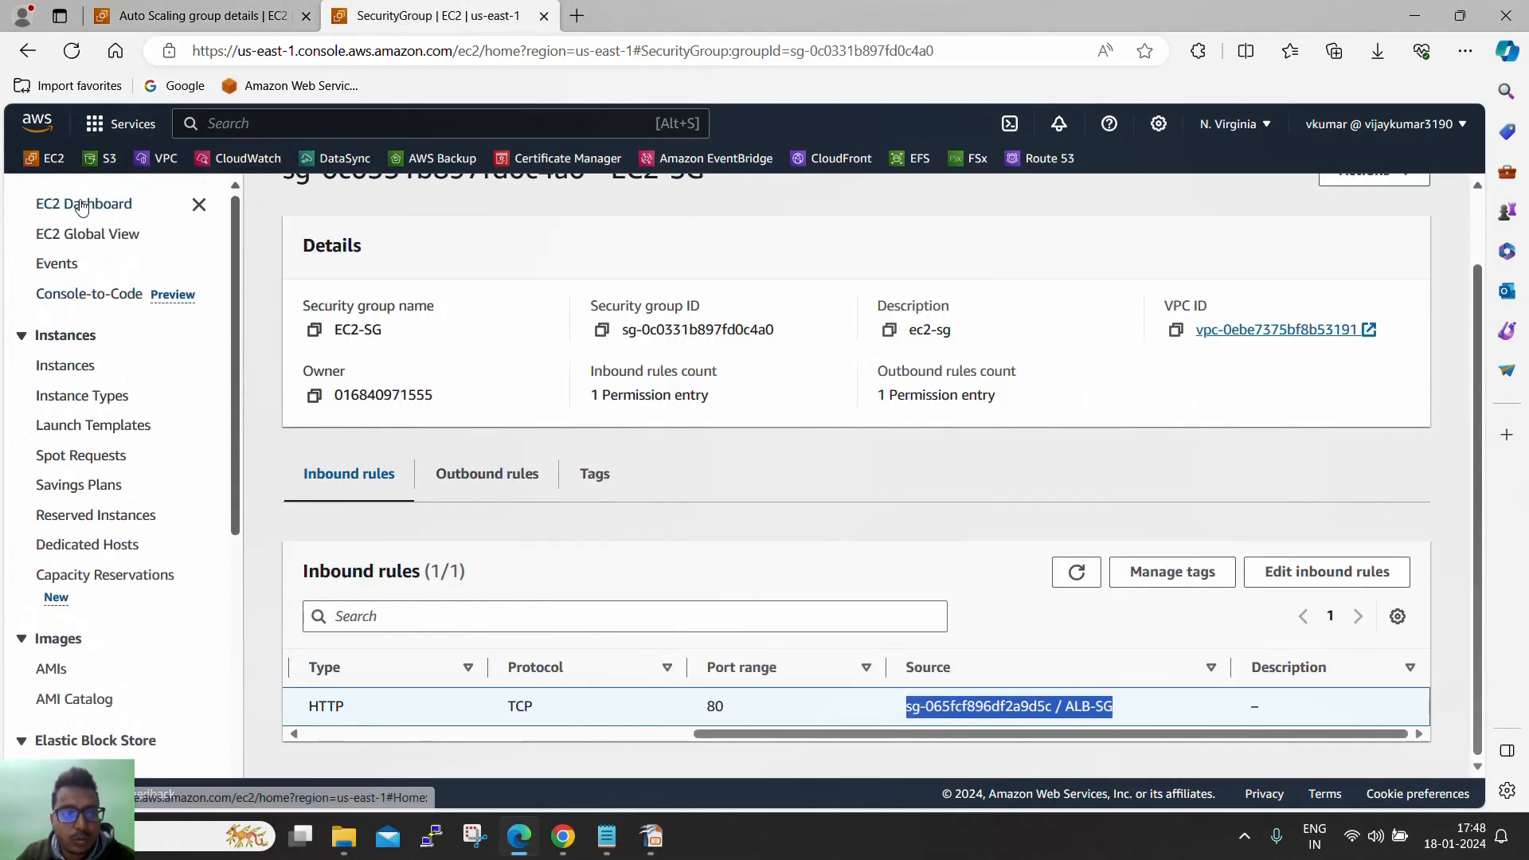
pyautogui.scroll(-6, 112, 478)
pyautogui.click(124, 629)
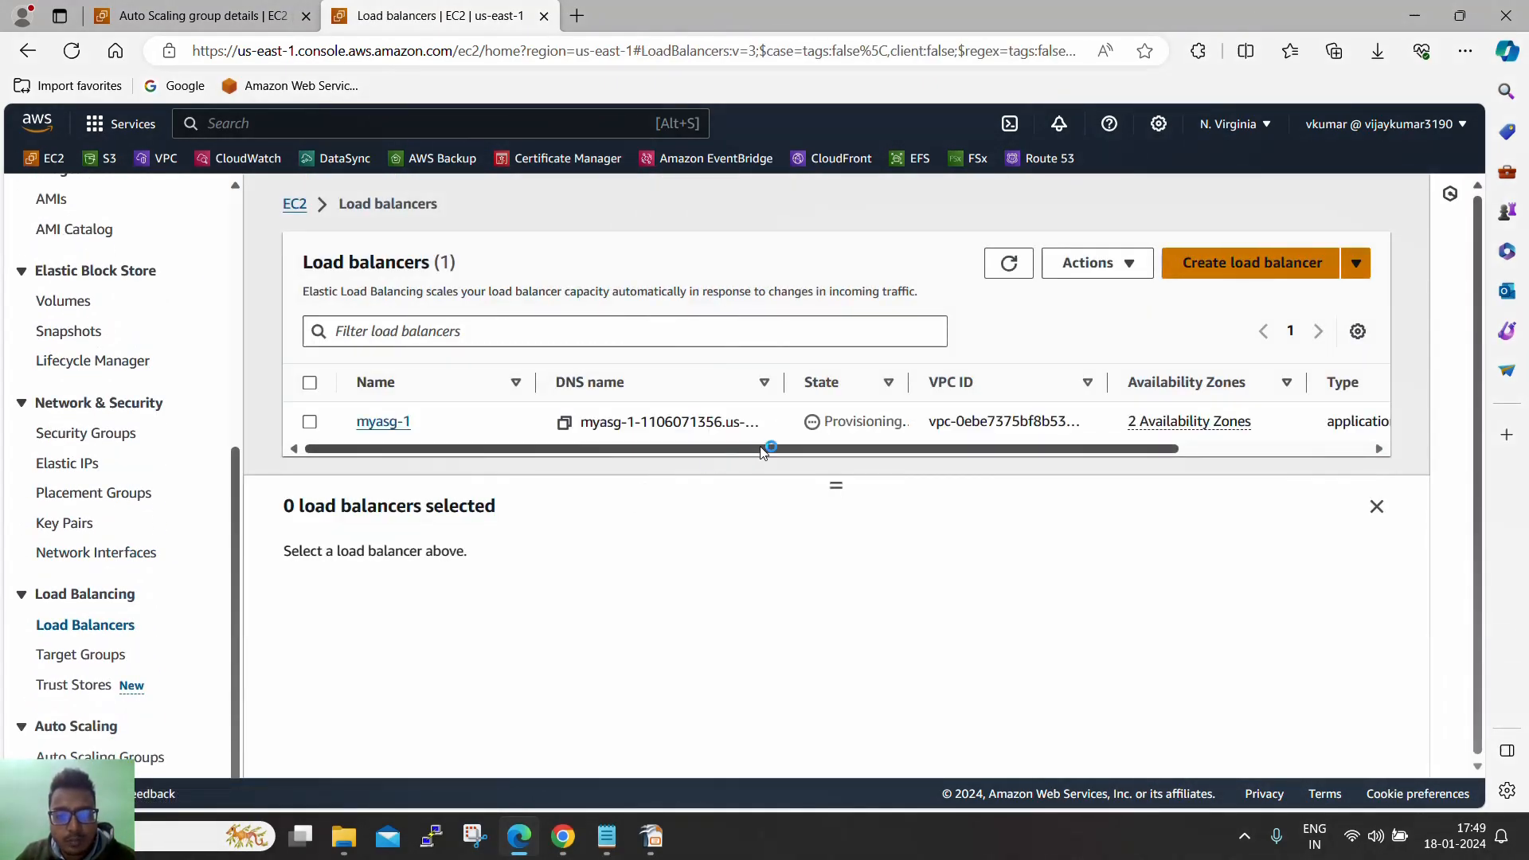
pyautogui.moveTo(909, 382); pyautogui.dragTo(966, 382)
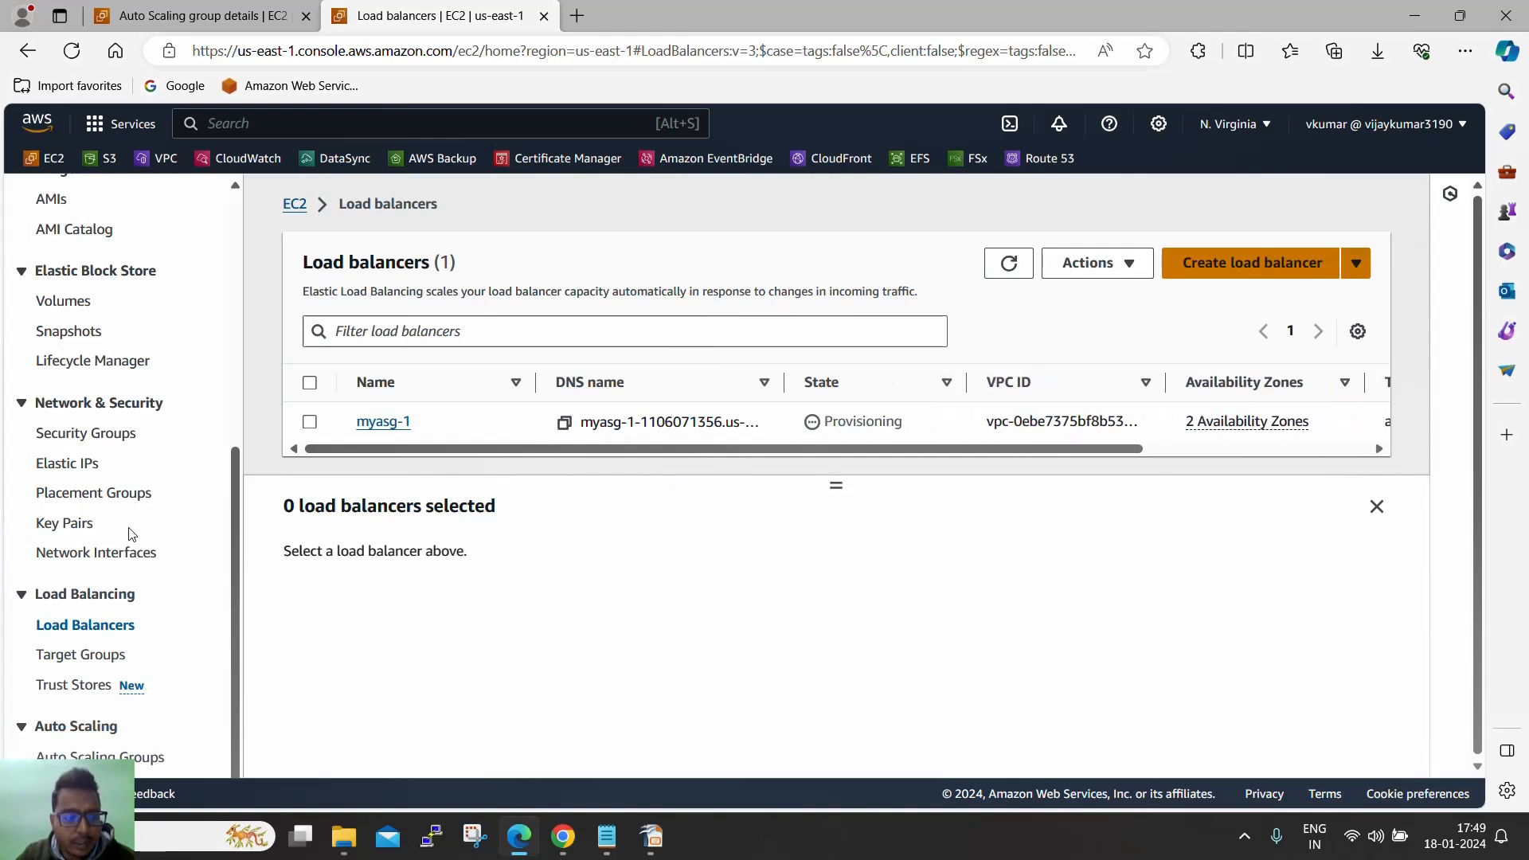
# Step: Open the myasg-1 target group and refresh its registered targets to check their health status
pyautogui.click(79, 655)
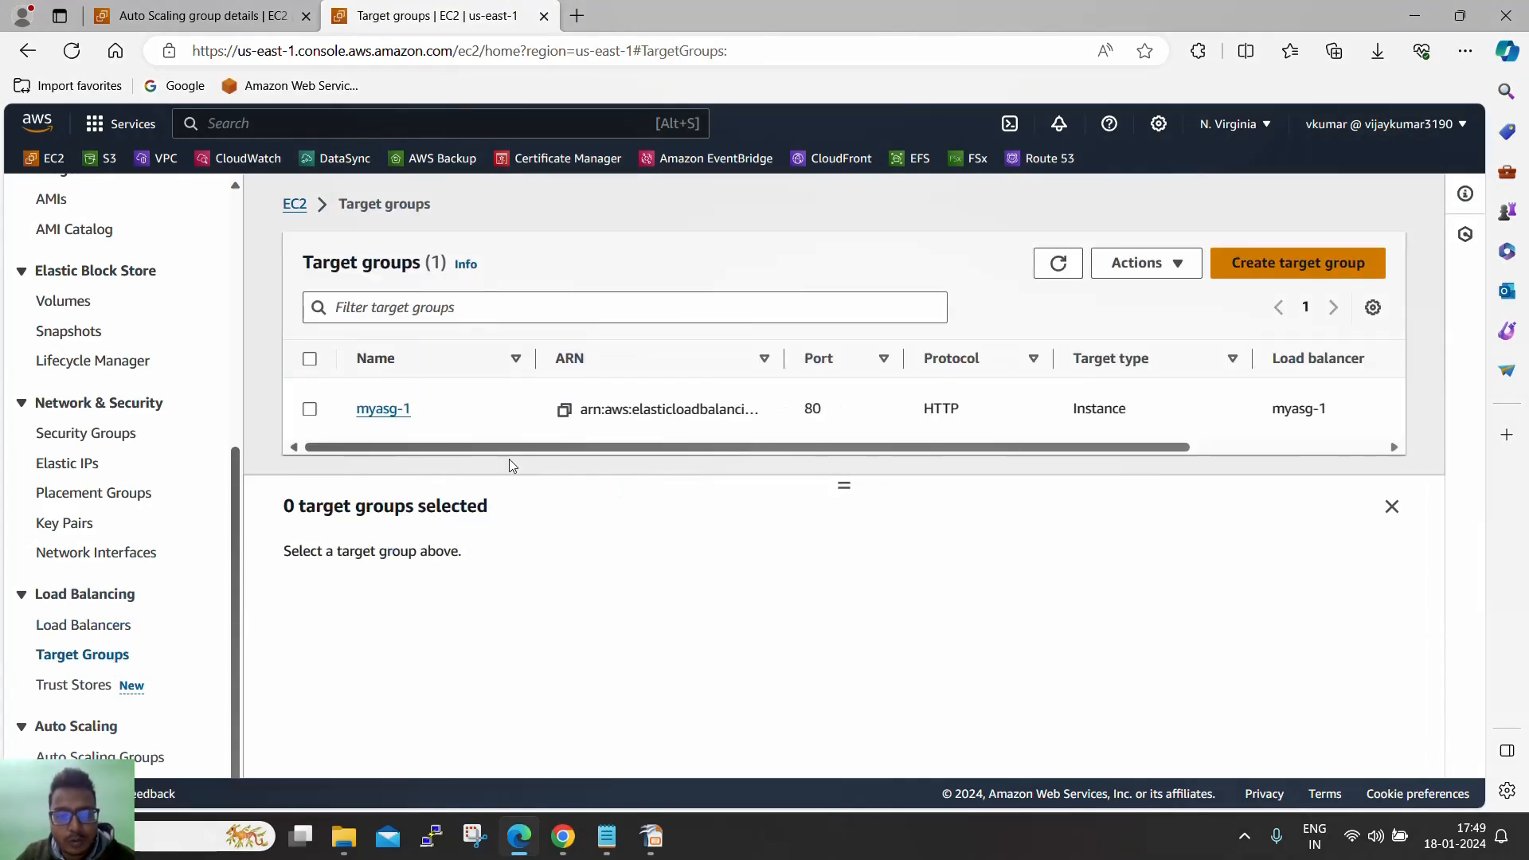
pyautogui.click(382, 411)
pyautogui.scroll(-5, 713, 431)
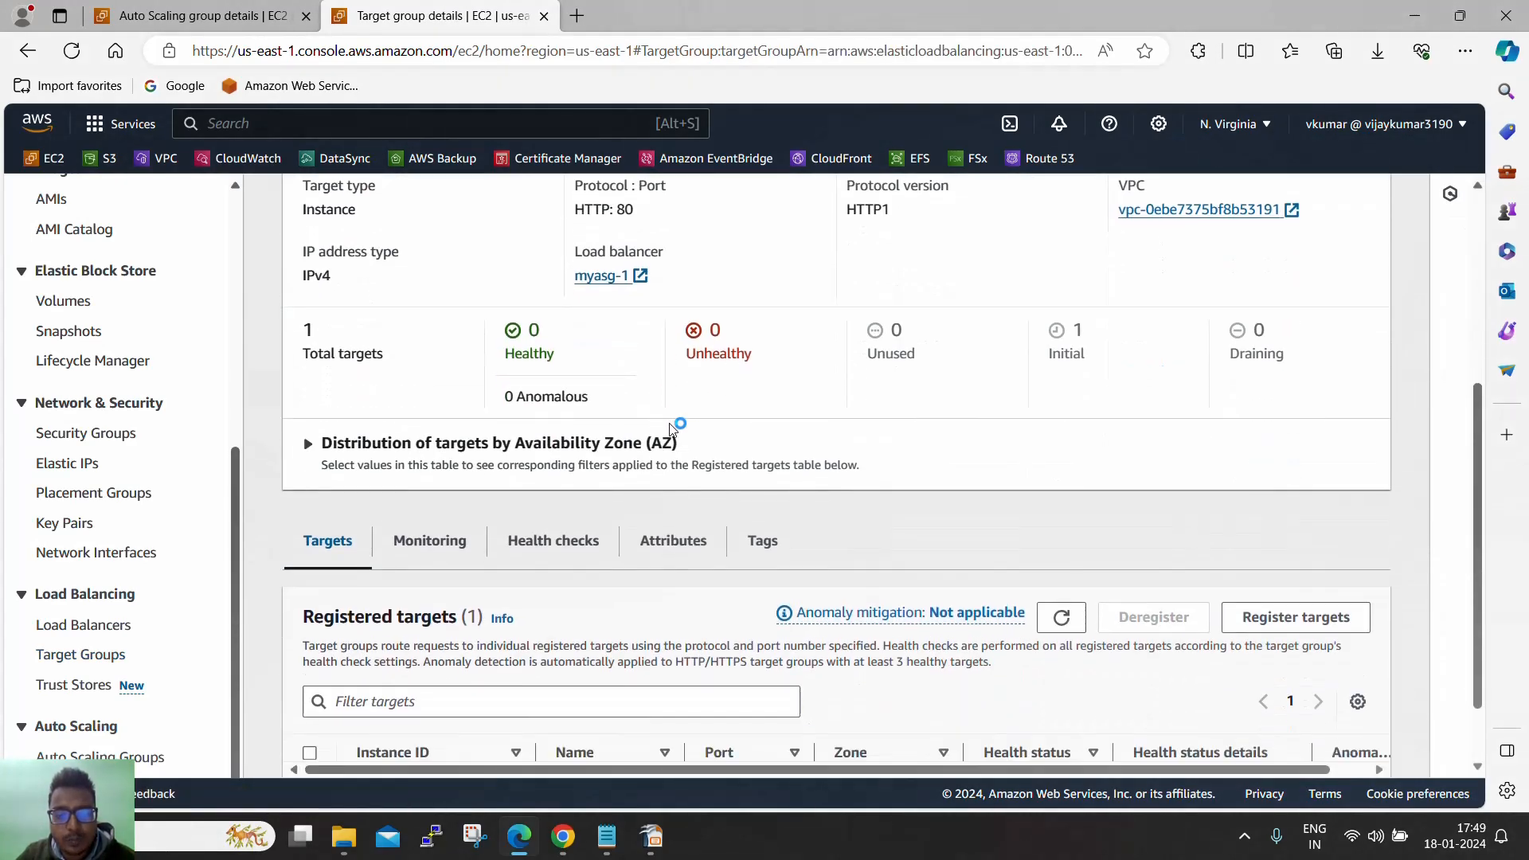
pyautogui.scroll(-1, 713, 455)
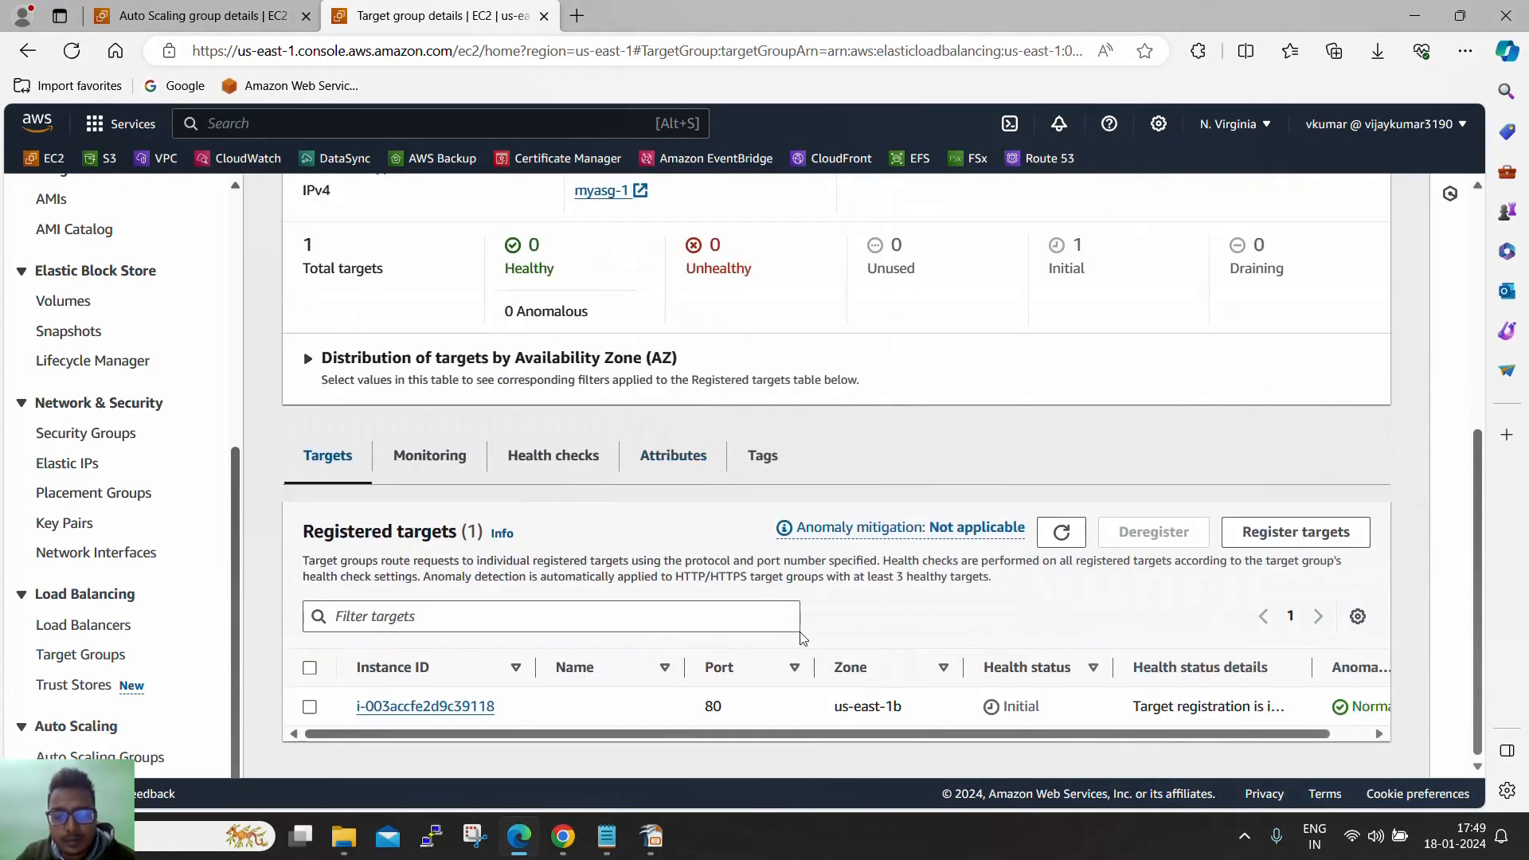
pyautogui.click(1065, 534)
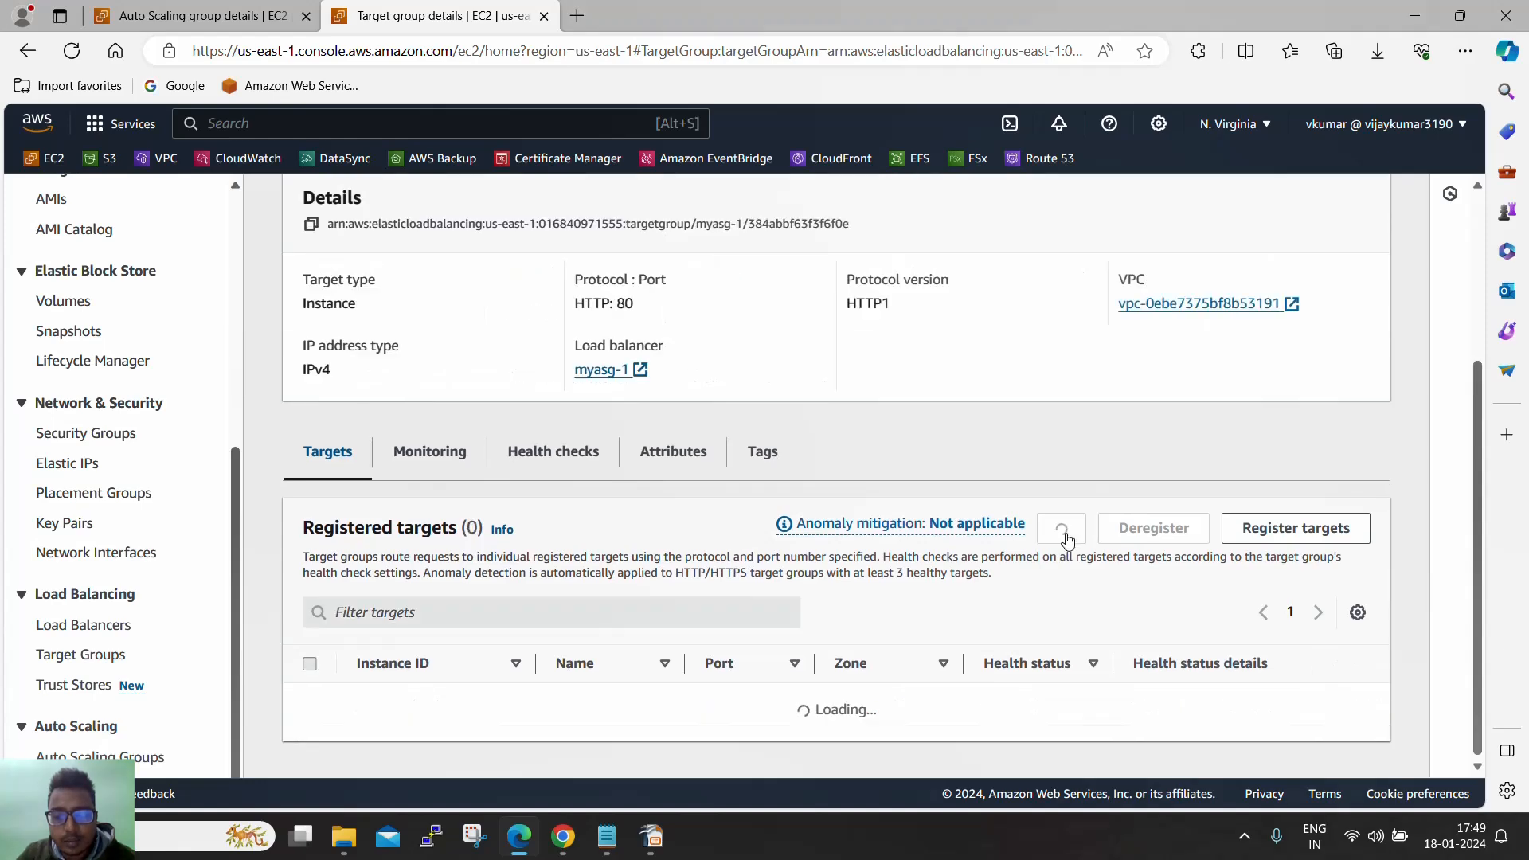
pyautogui.scroll(-1, 1038, 731)
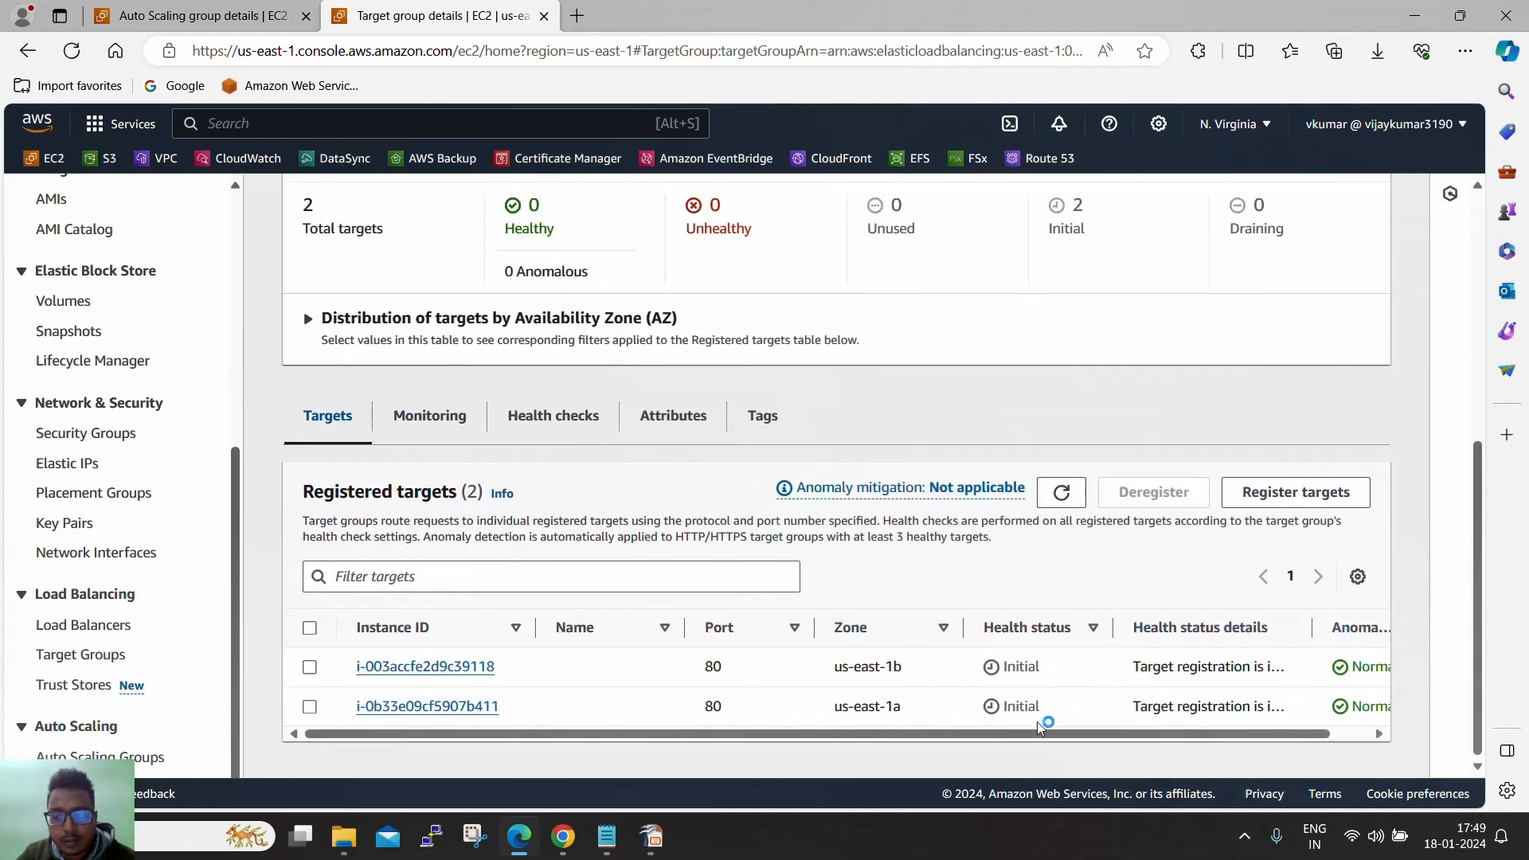
pyautogui.click(1061, 493)
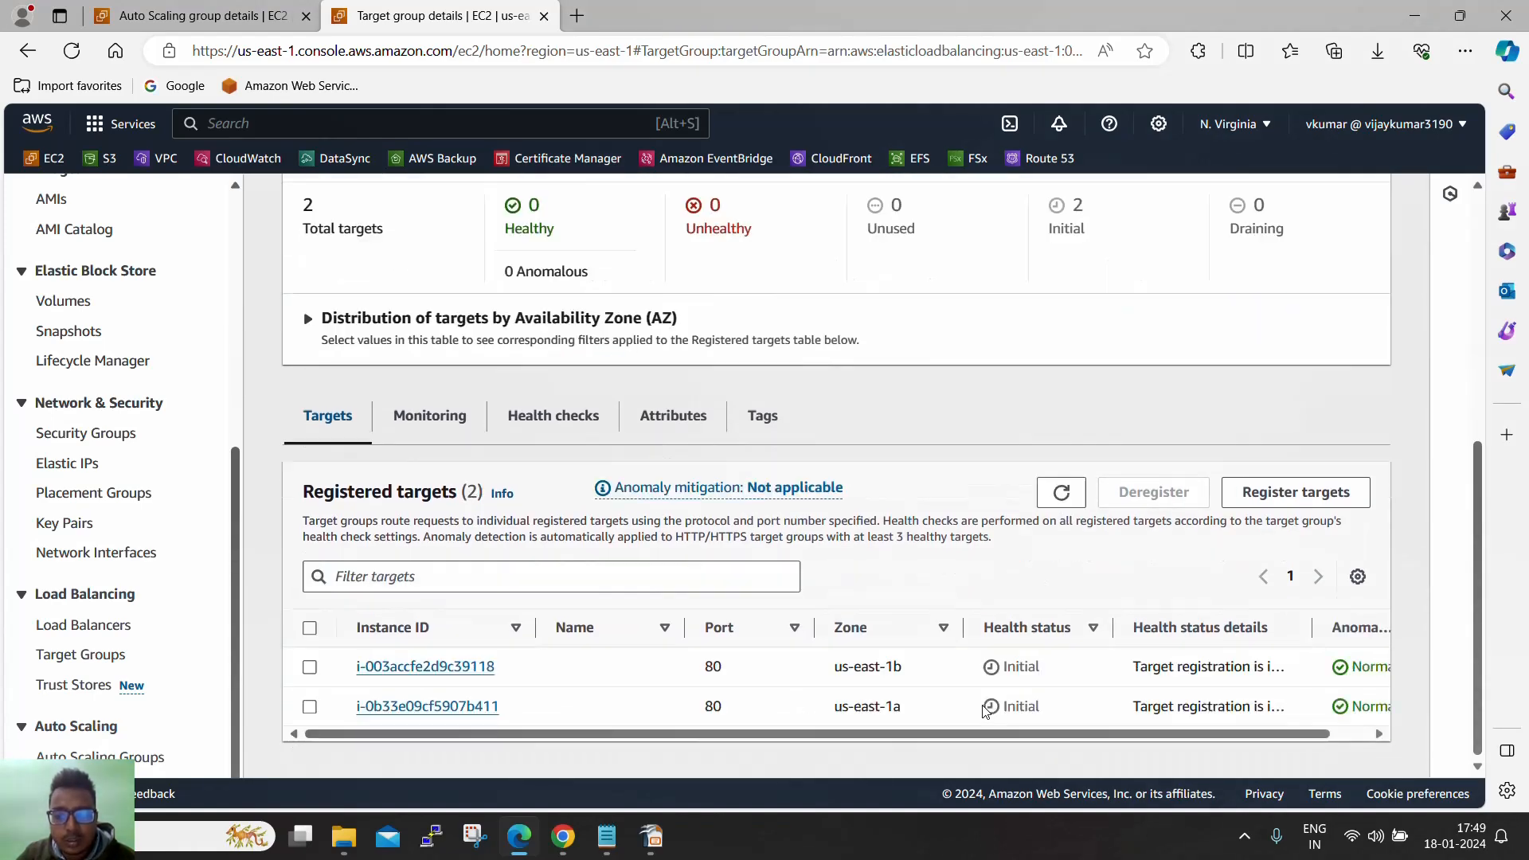
# Step: Examine the myasg-1 target group's details and target health summary, and refresh the registered targets again
pyautogui.scroll(6, 1004, 685)
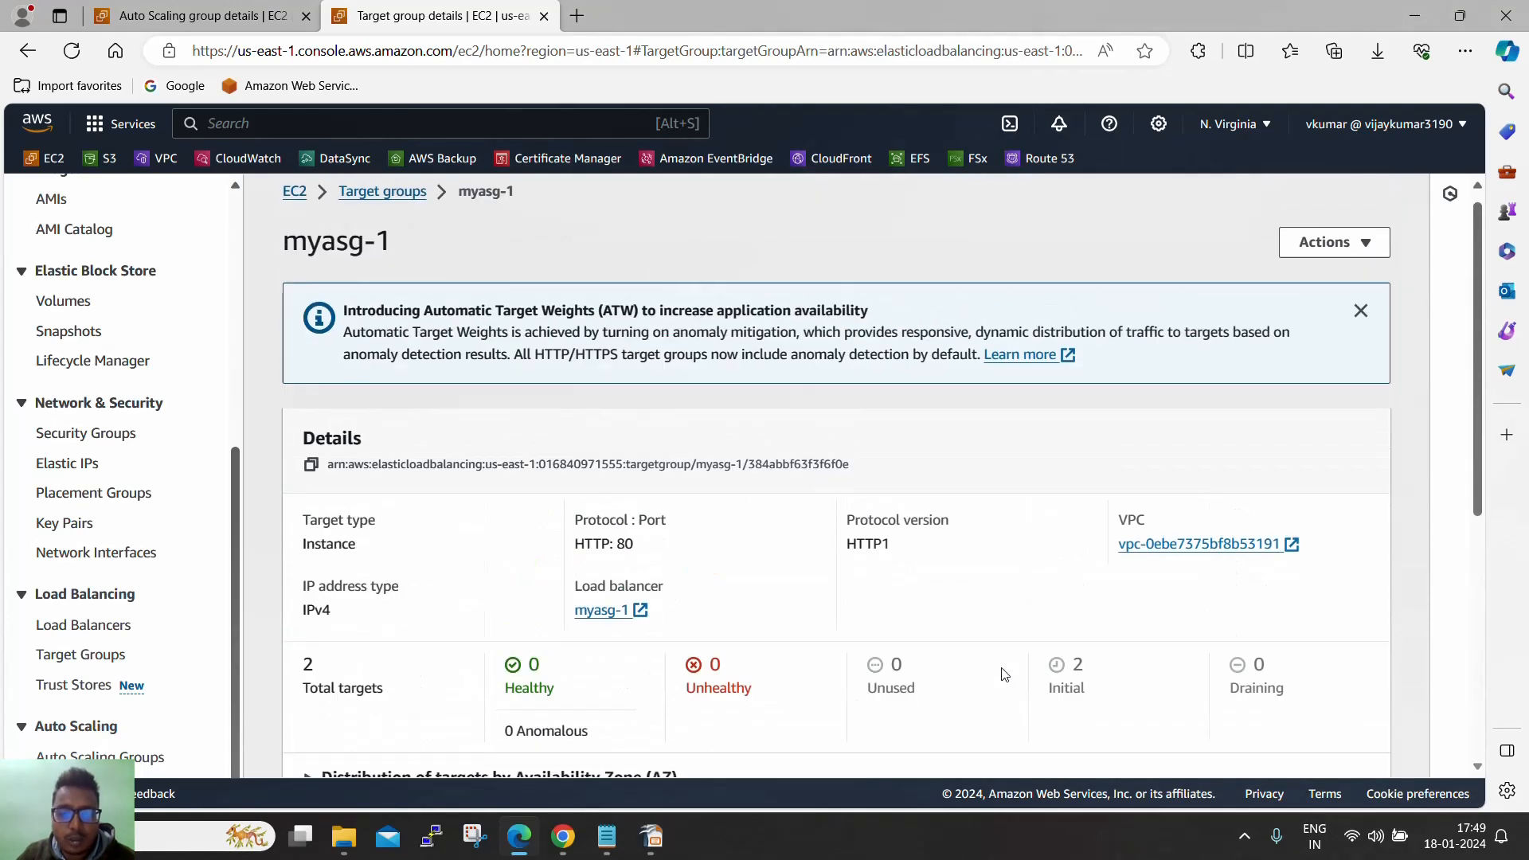
pyautogui.scroll(-6, 799, 570)
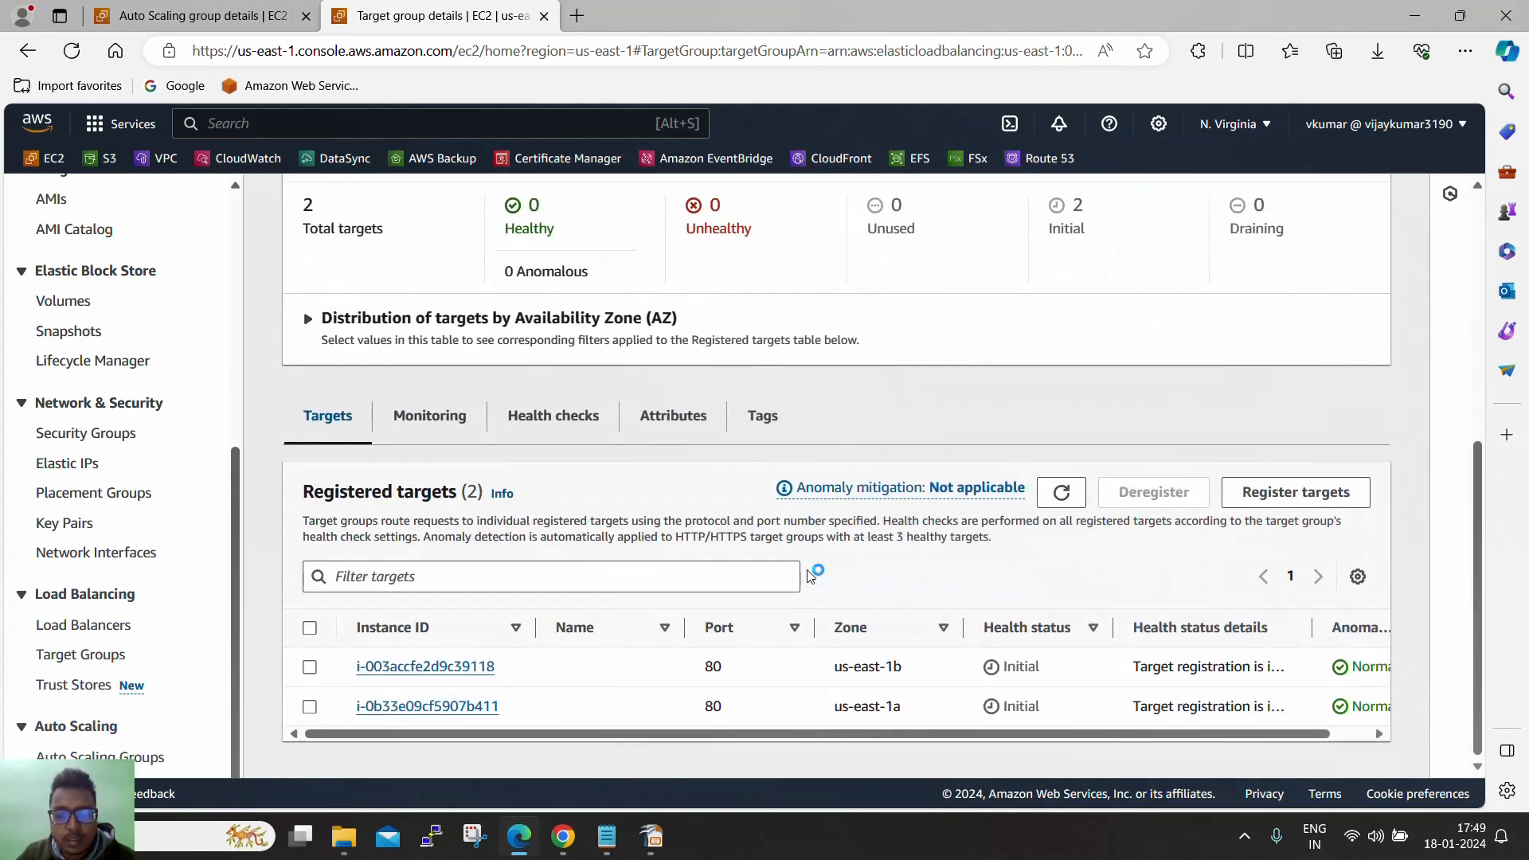
pyautogui.scroll(3, 811, 577)
pyautogui.scroll(-3, 762, 549)
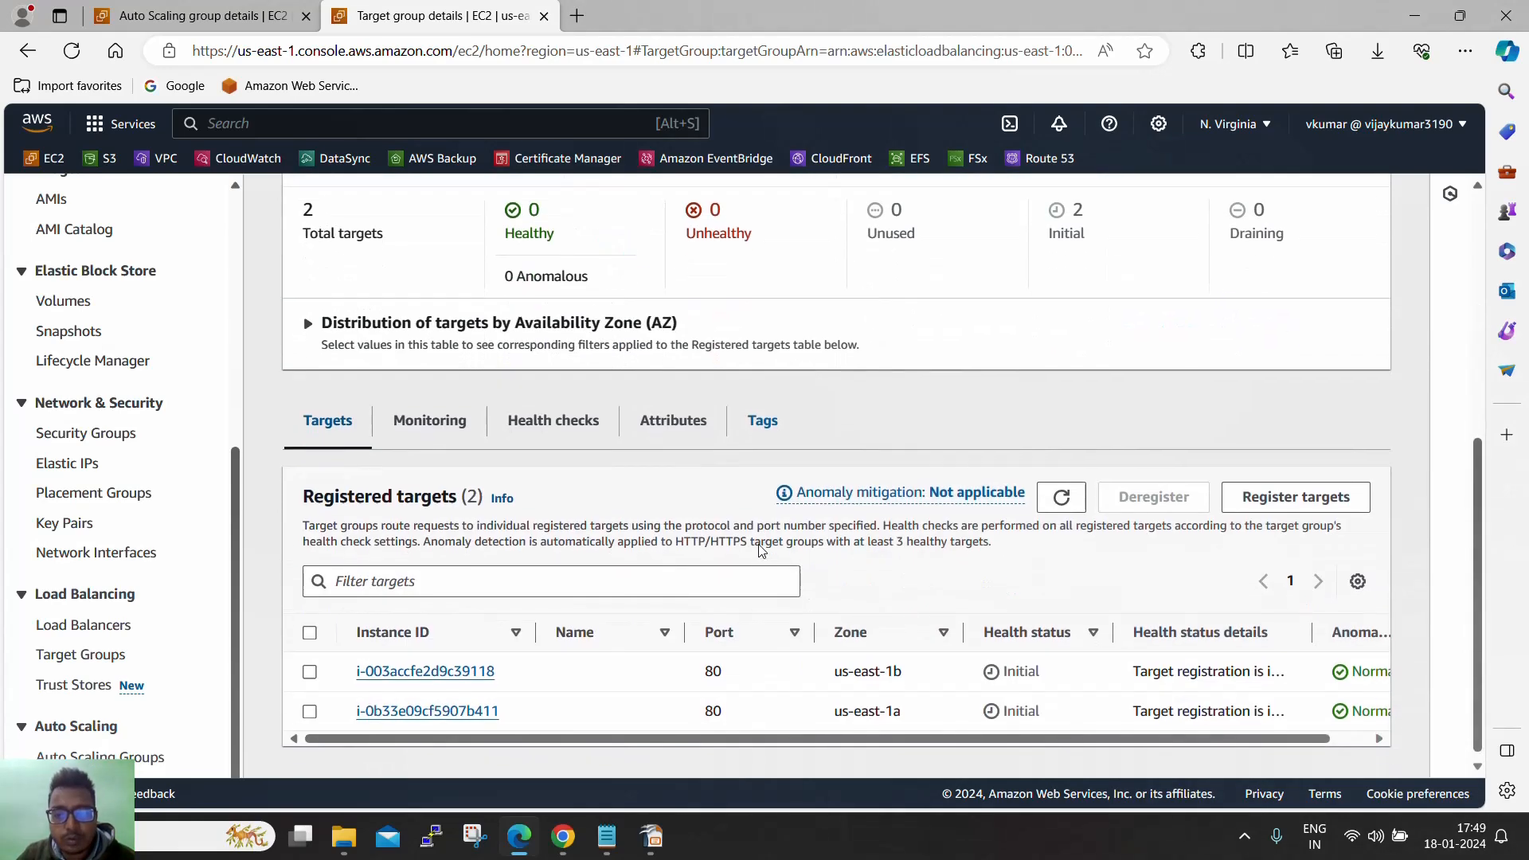
pyautogui.scroll(6, 767, 557)
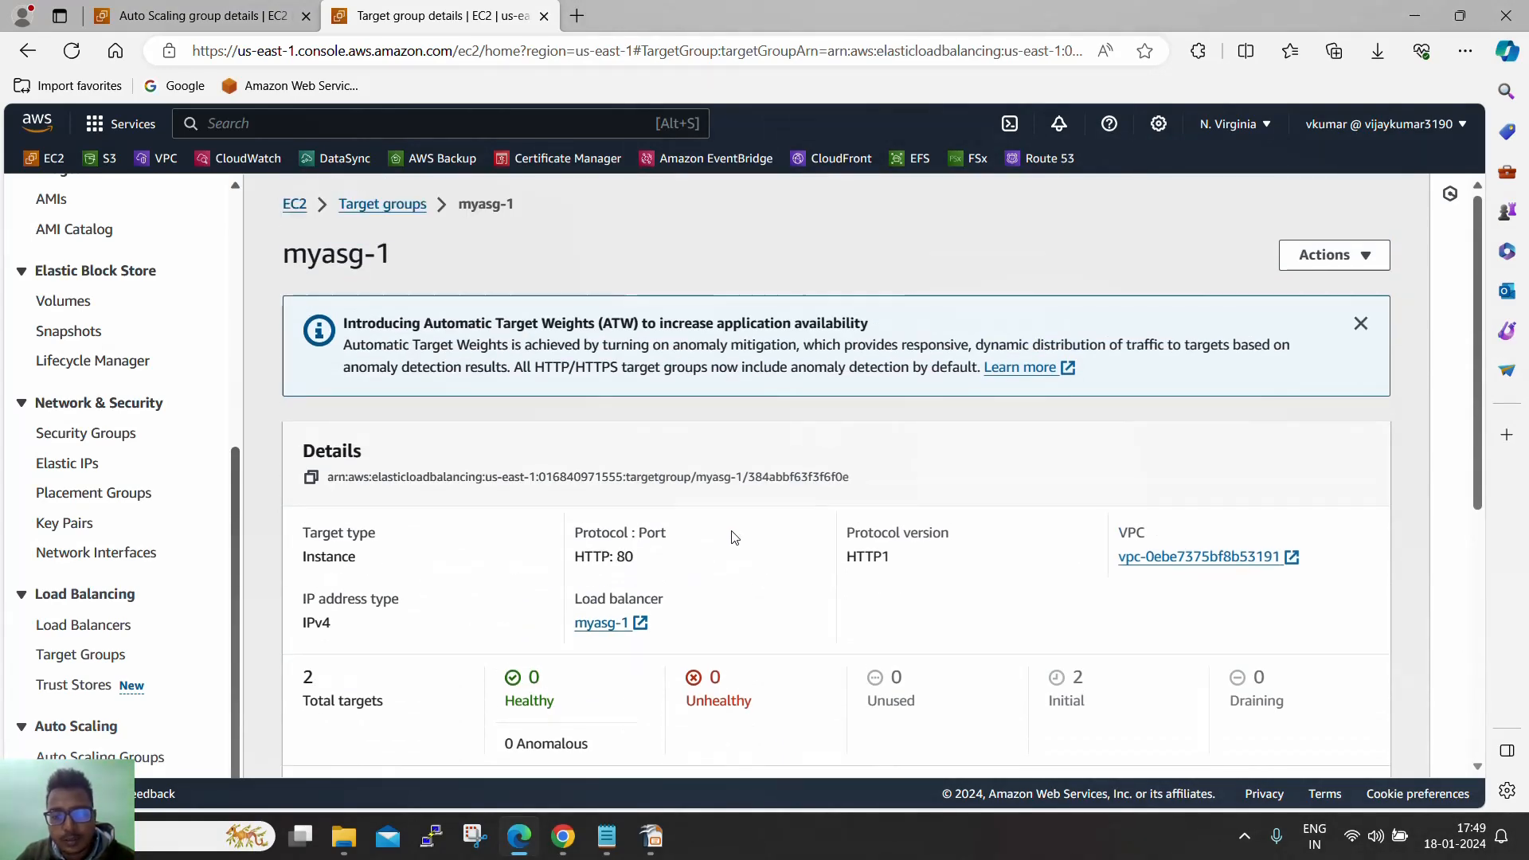
pyautogui.scroll(-3, 724, 538)
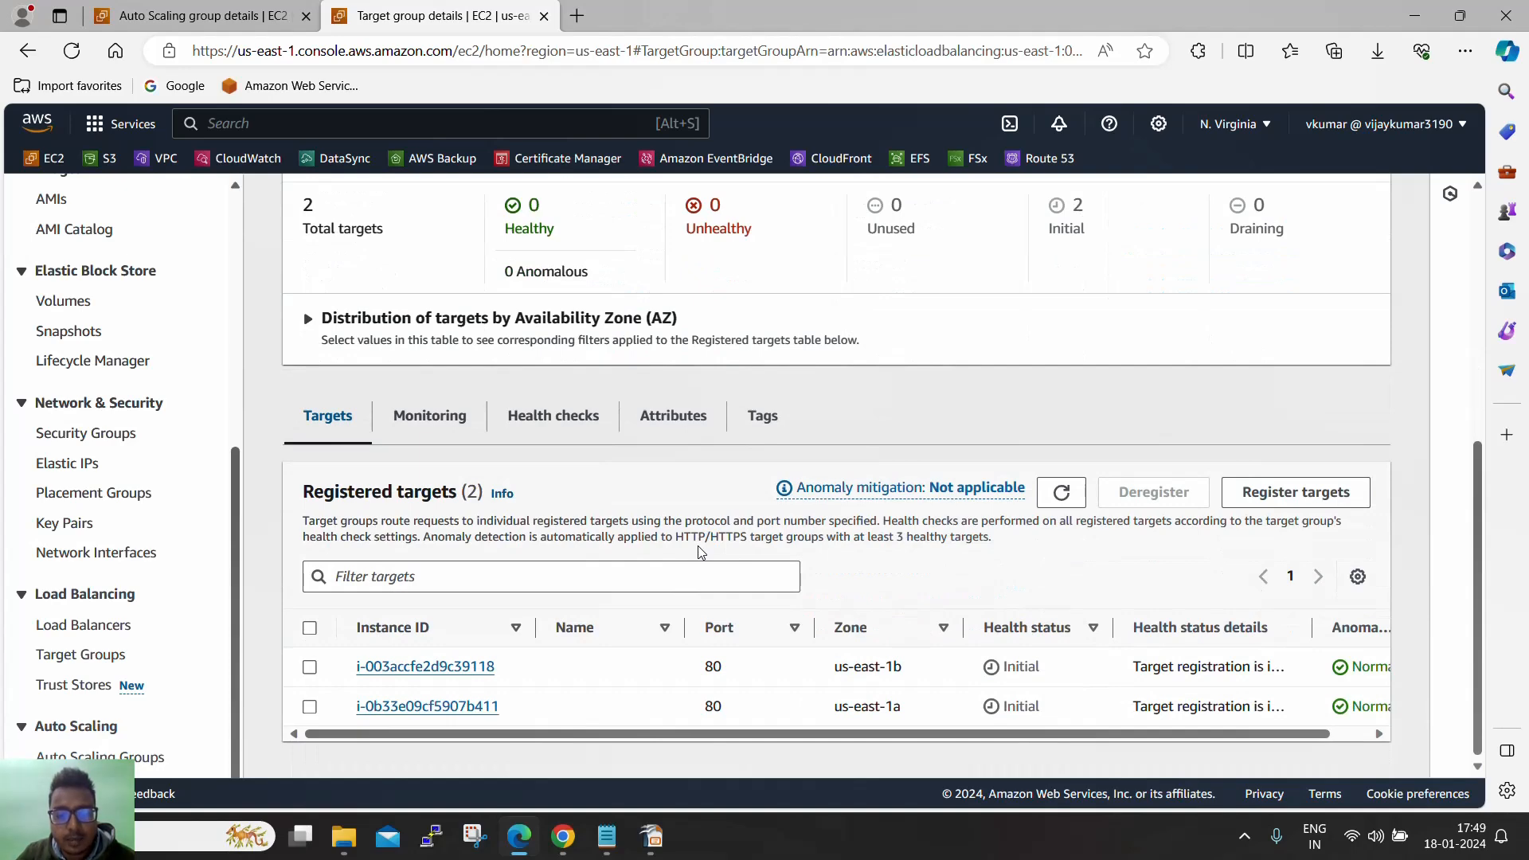
pyautogui.click(1062, 492)
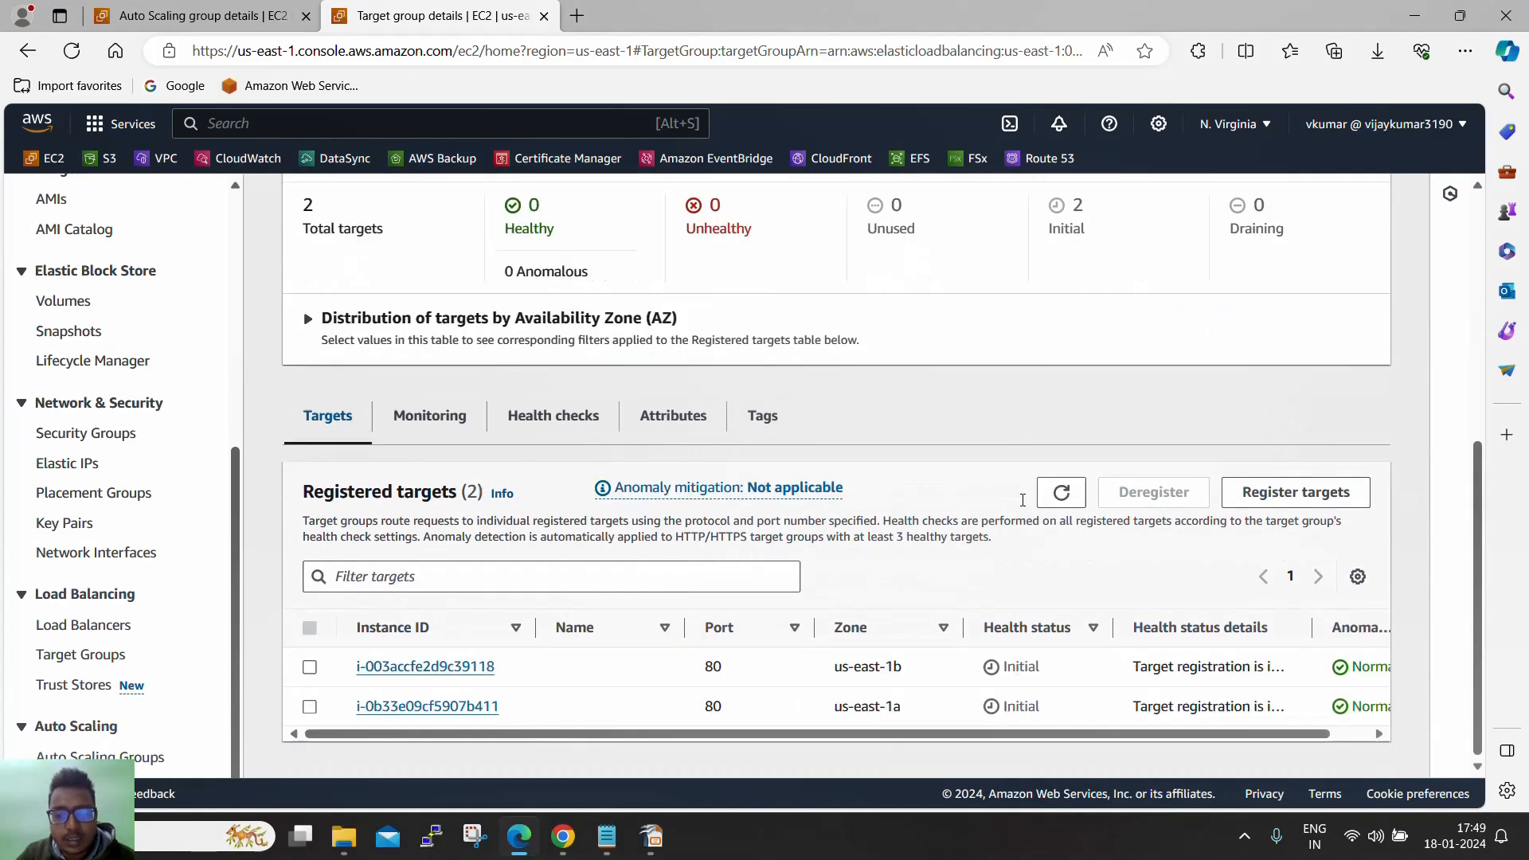
# Step: Open the list of running EC2 instances and examine their status checks, Availability Zones and public IPv4 addresses
pyautogui.scroll(6, 96, 399)
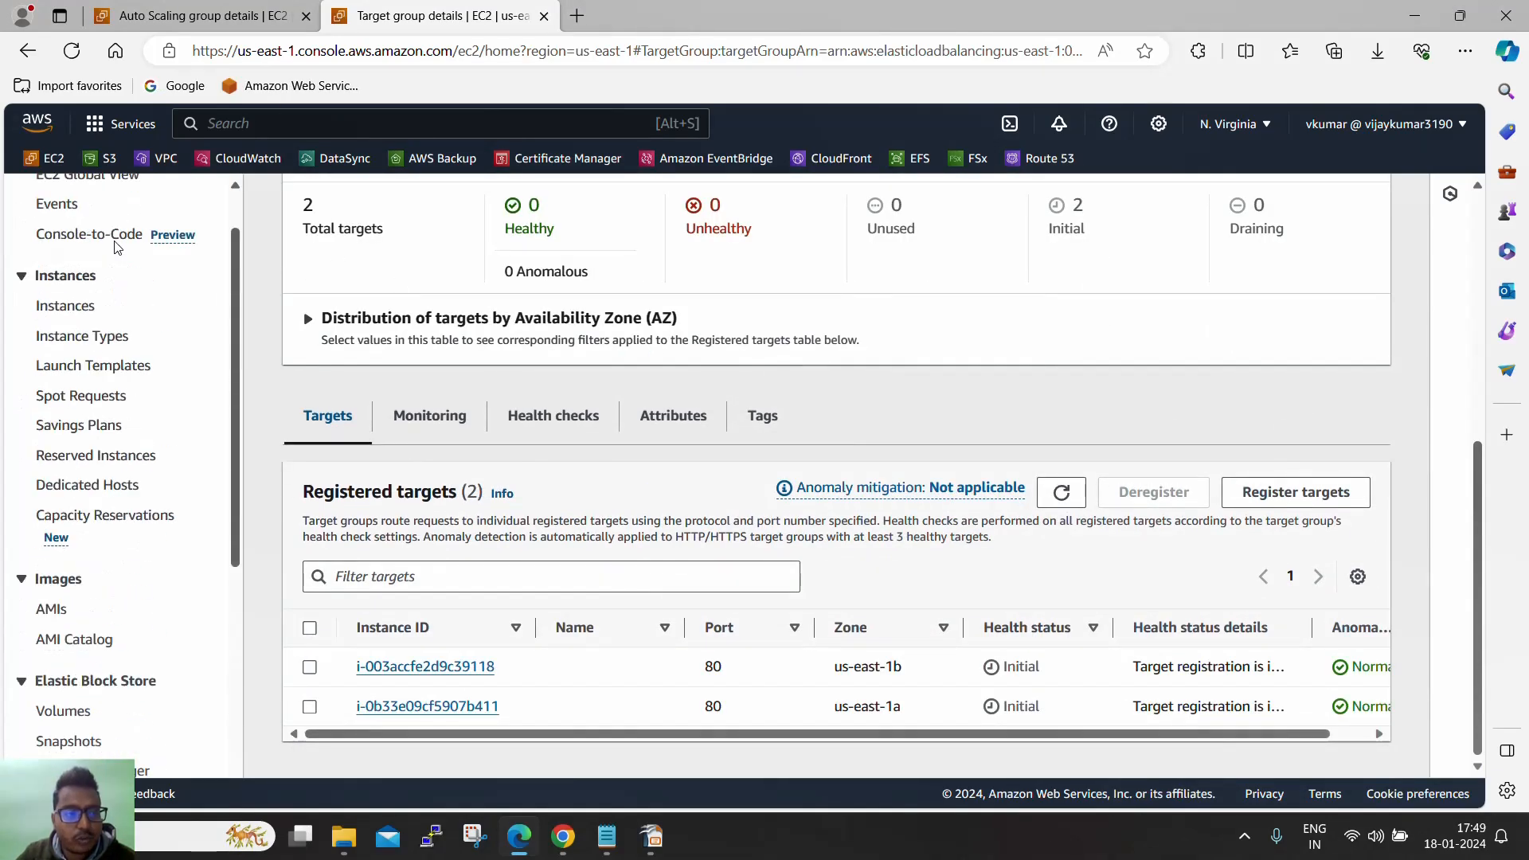
pyautogui.click(81, 371)
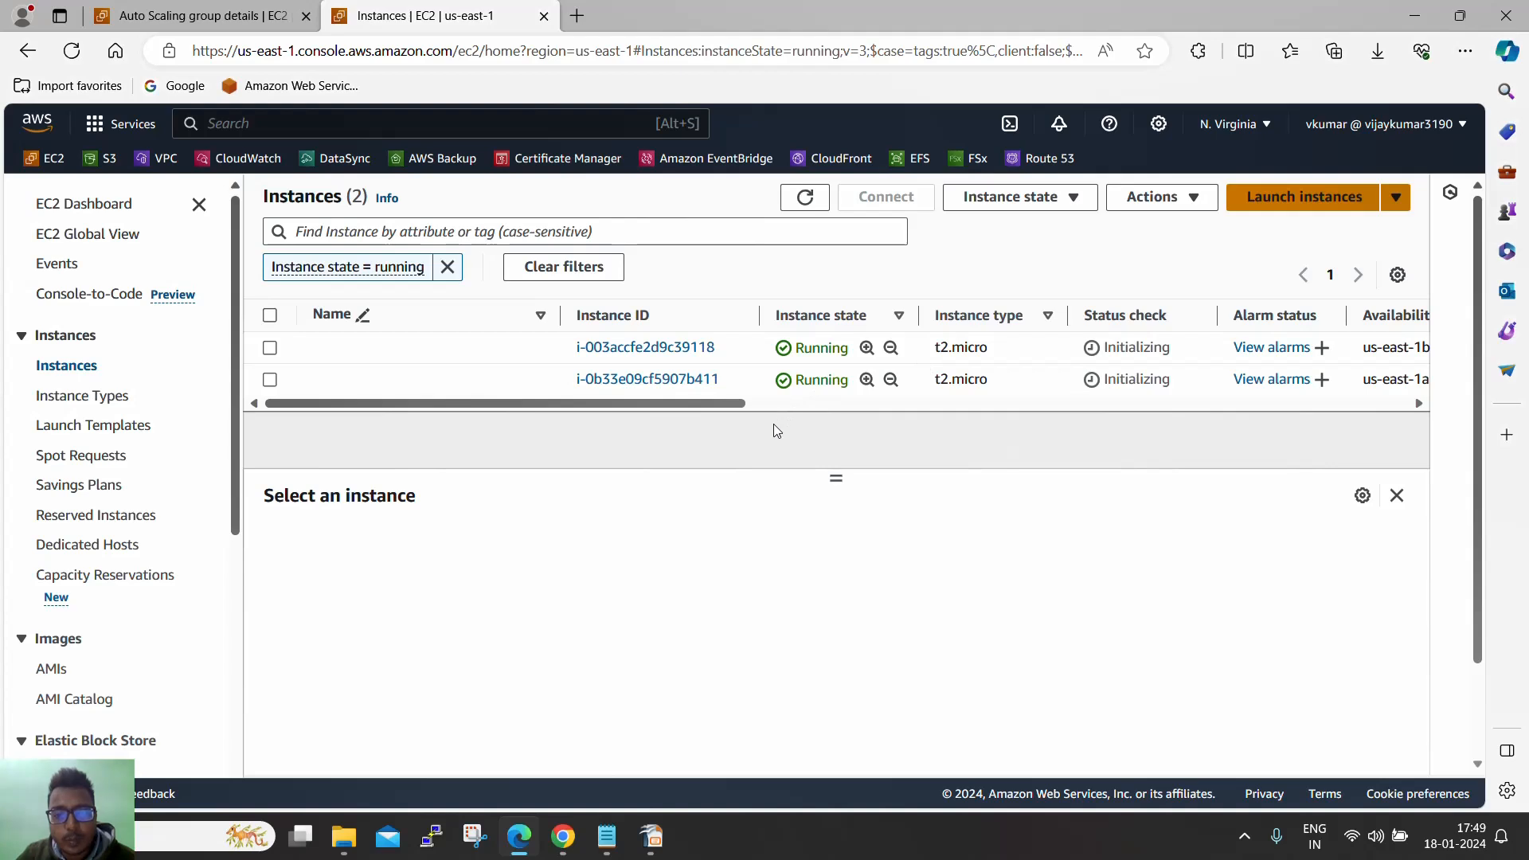
pyautogui.moveTo(836, 478); pyautogui.dragTo(837, 513)
pyautogui.moveTo(736, 404); pyautogui.dragTo(897, 408)
# Step: Inspect the tags of the us-east-1b instance, widening the Key column to read the launch template and Auto Scaling group keys
pyautogui.click(1044, 355)
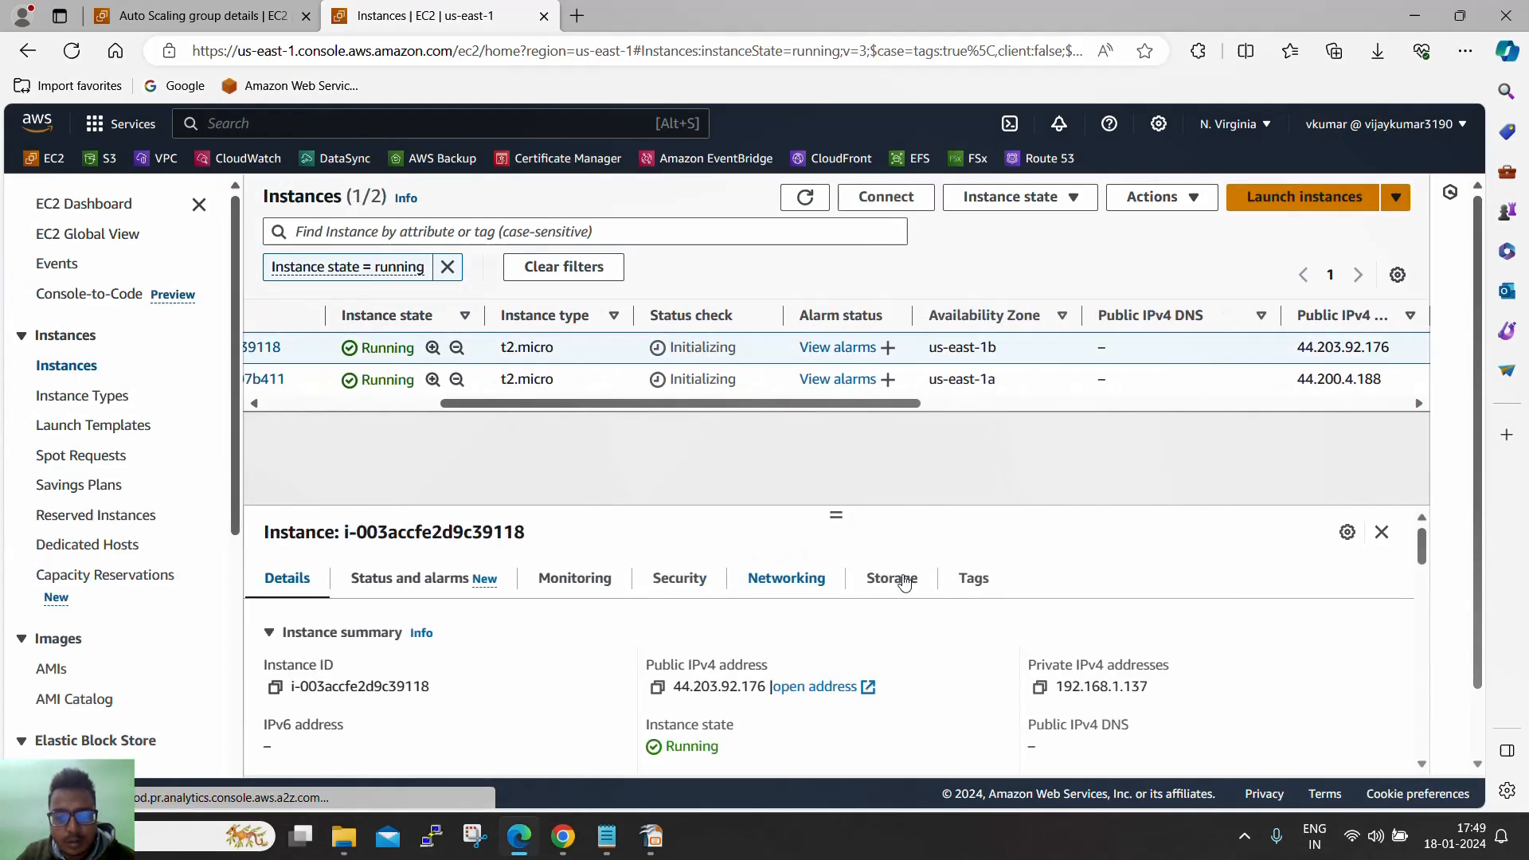
pyautogui.click(971, 578)
pyautogui.scroll(-1, 424, 709)
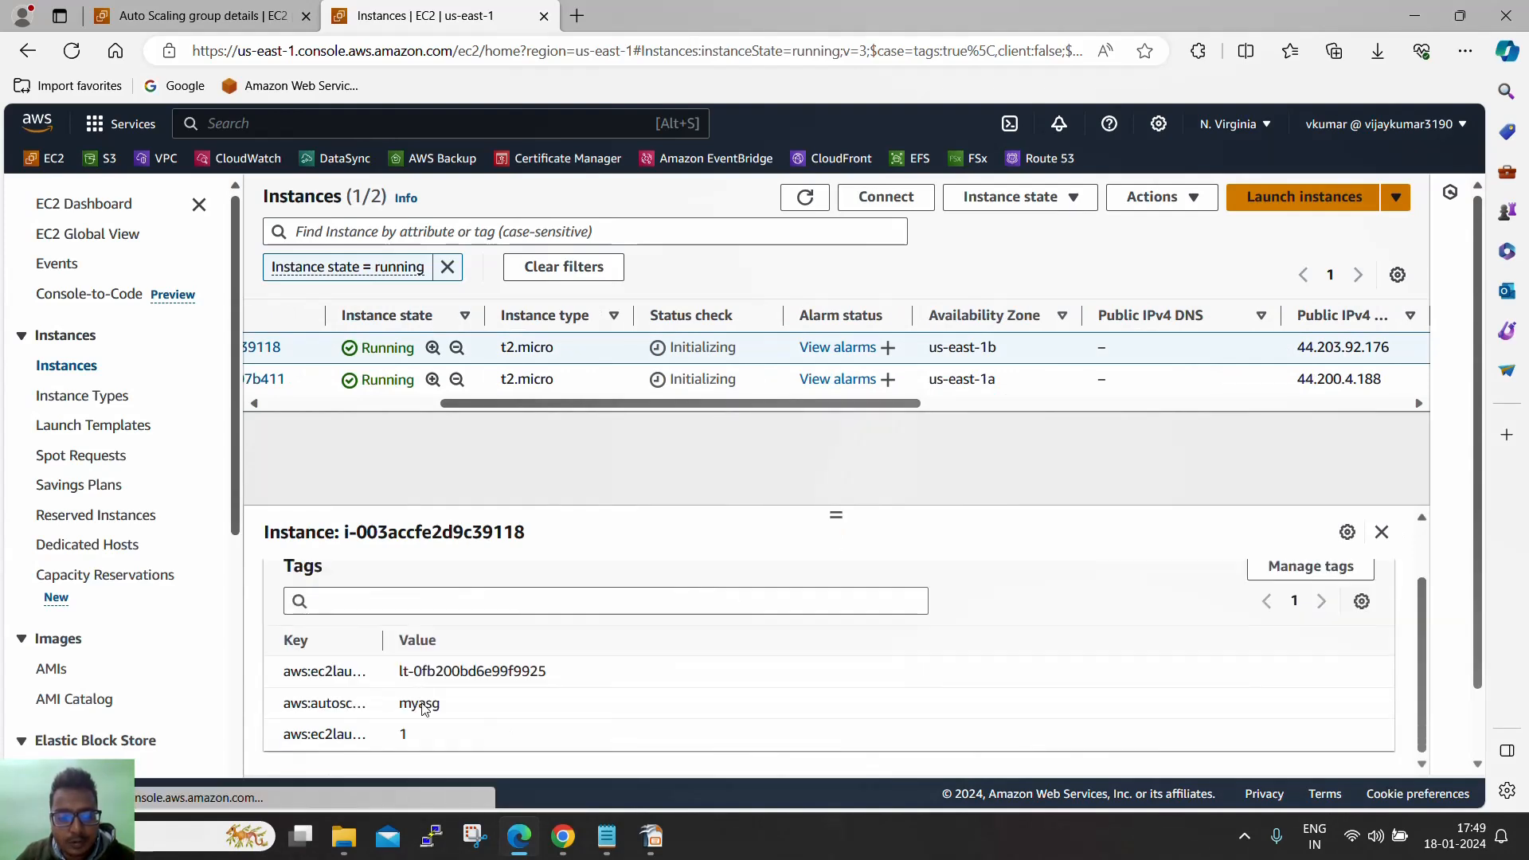
pyautogui.moveTo(393, 650); pyautogui.dragTo(601, 641)
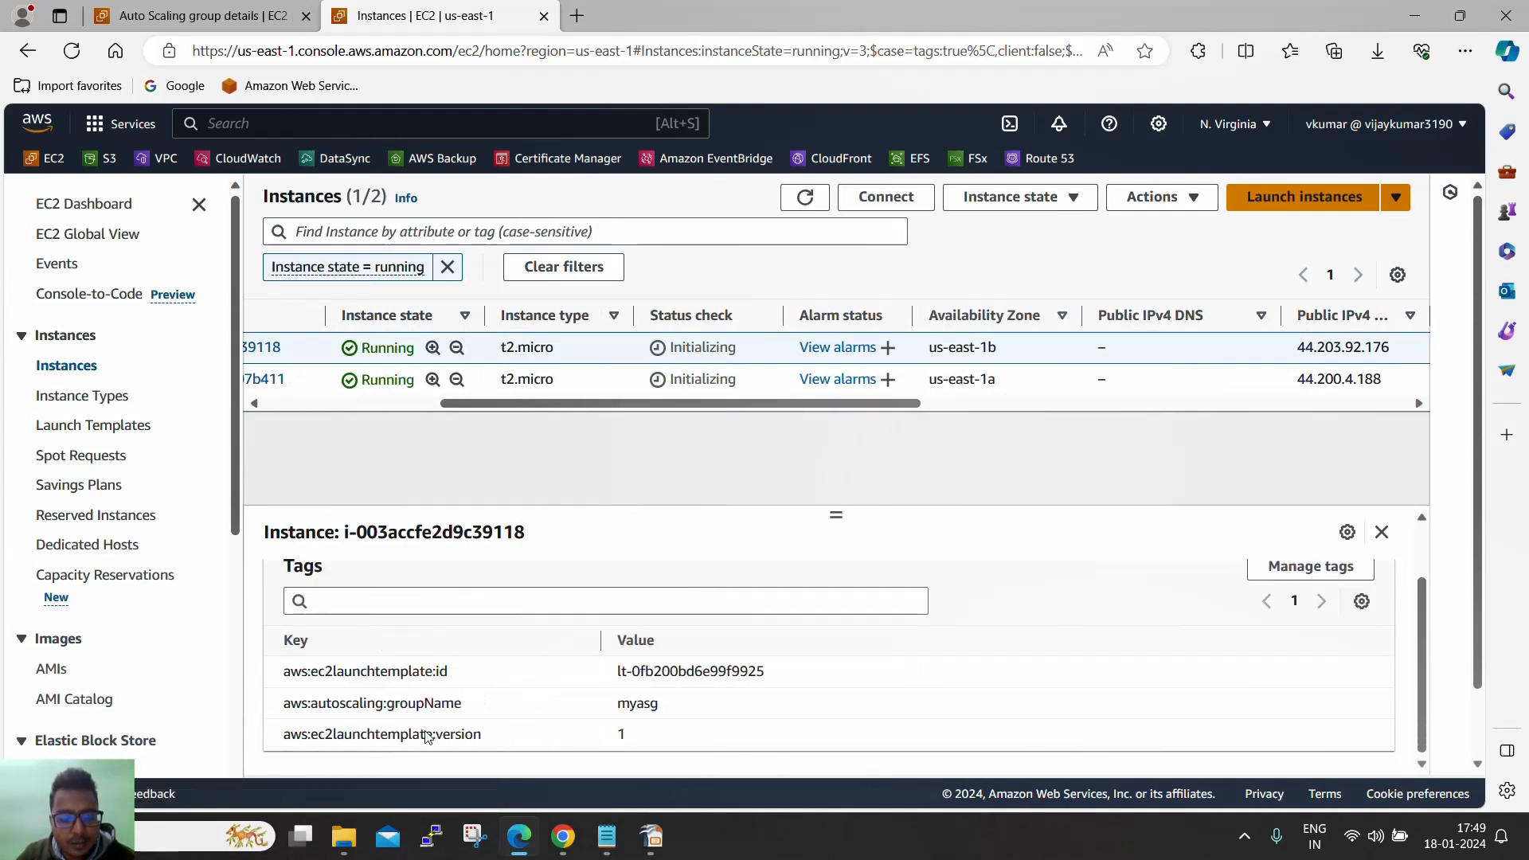
pyautogui.moveTo(348, 736); pyautogui.dragTo(483, 737)
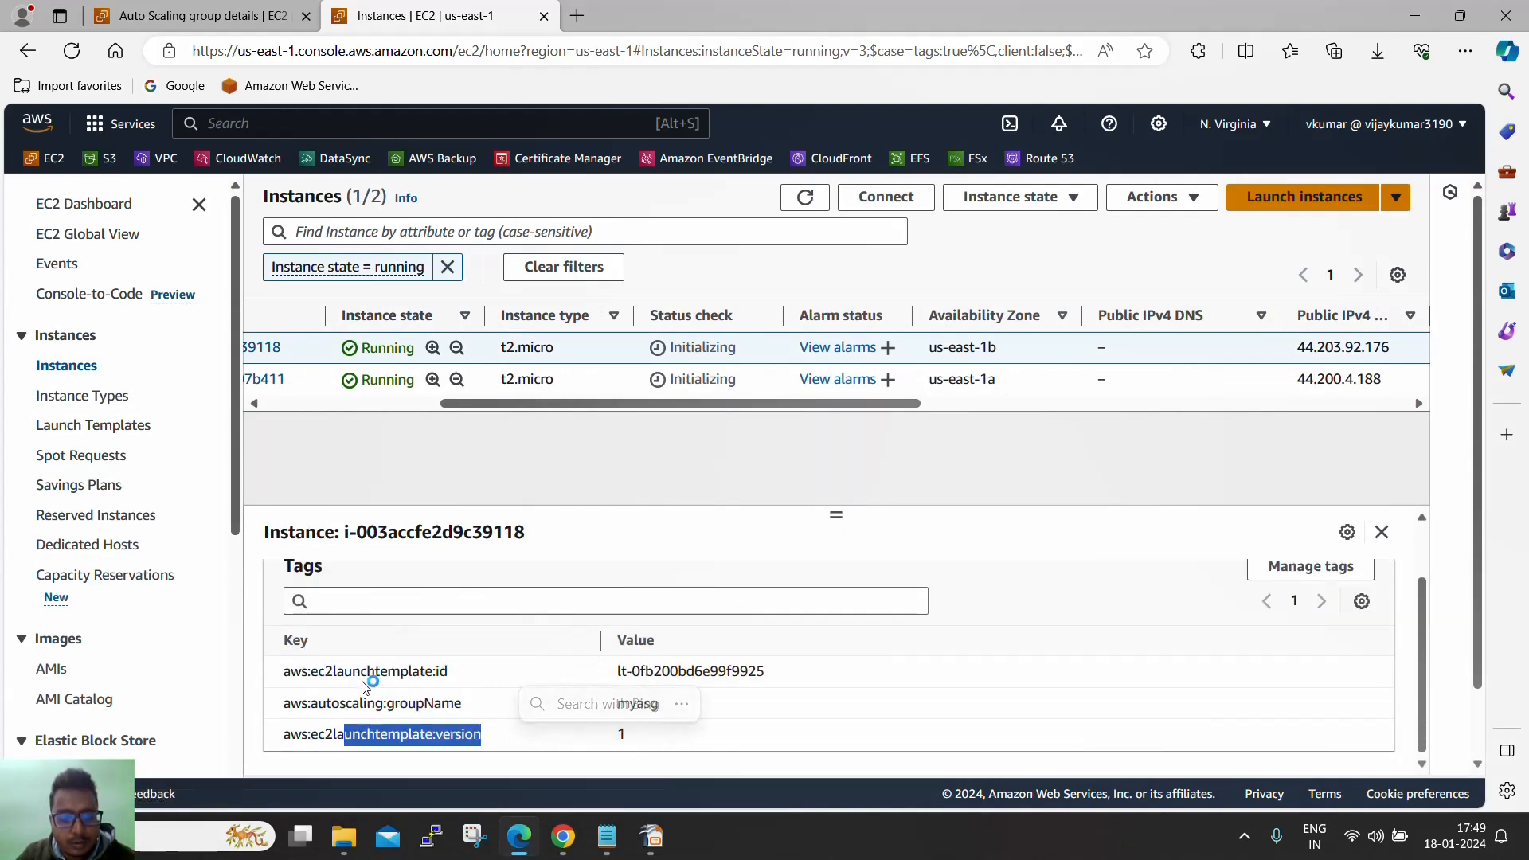
pyautogui.moveTo(361, 672); pyautogui.dragTo(448, 671)
pyautogui.moveTo(375, 704); pyautogui.dragTo(478, 705)
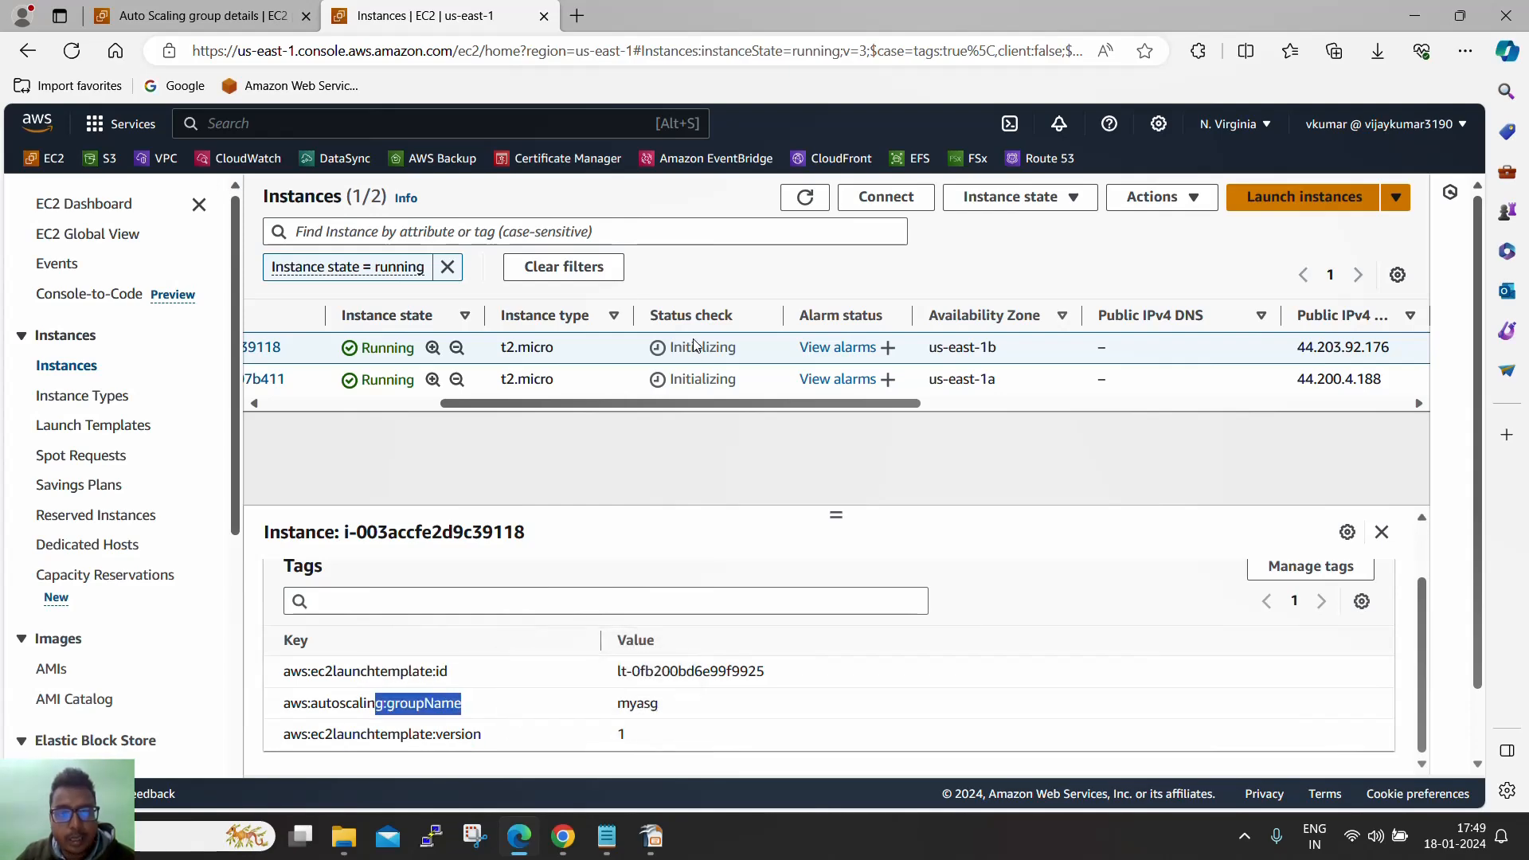
# Step: Recheck myasg's instances and status in the Auto Scaling groups list, and reopen the target groups list with myasg-1 selected
pyautogui.click(231, 22)
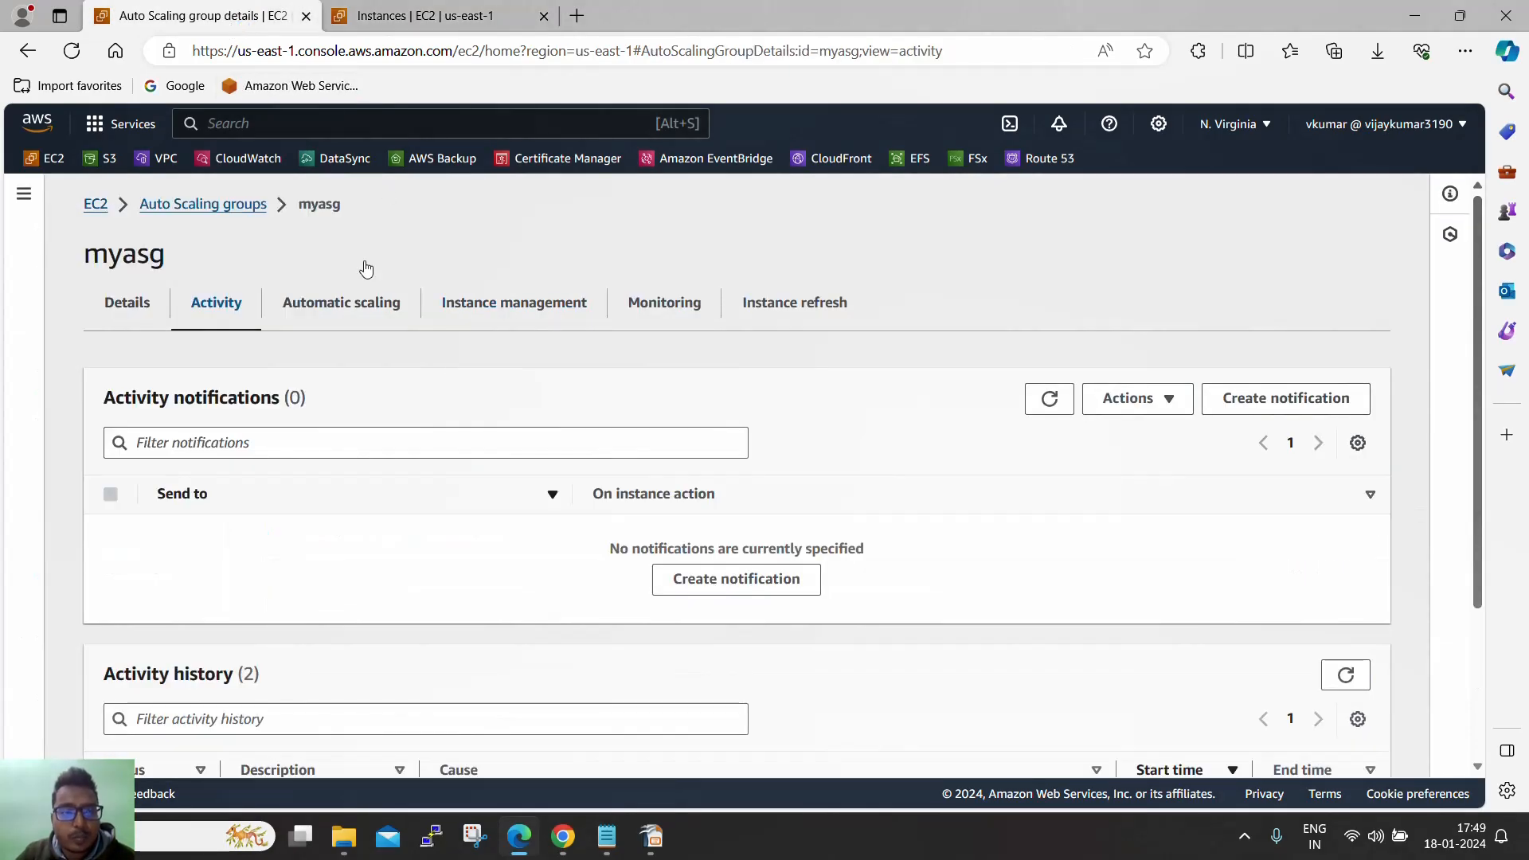
pyautogui.click(217, 209)
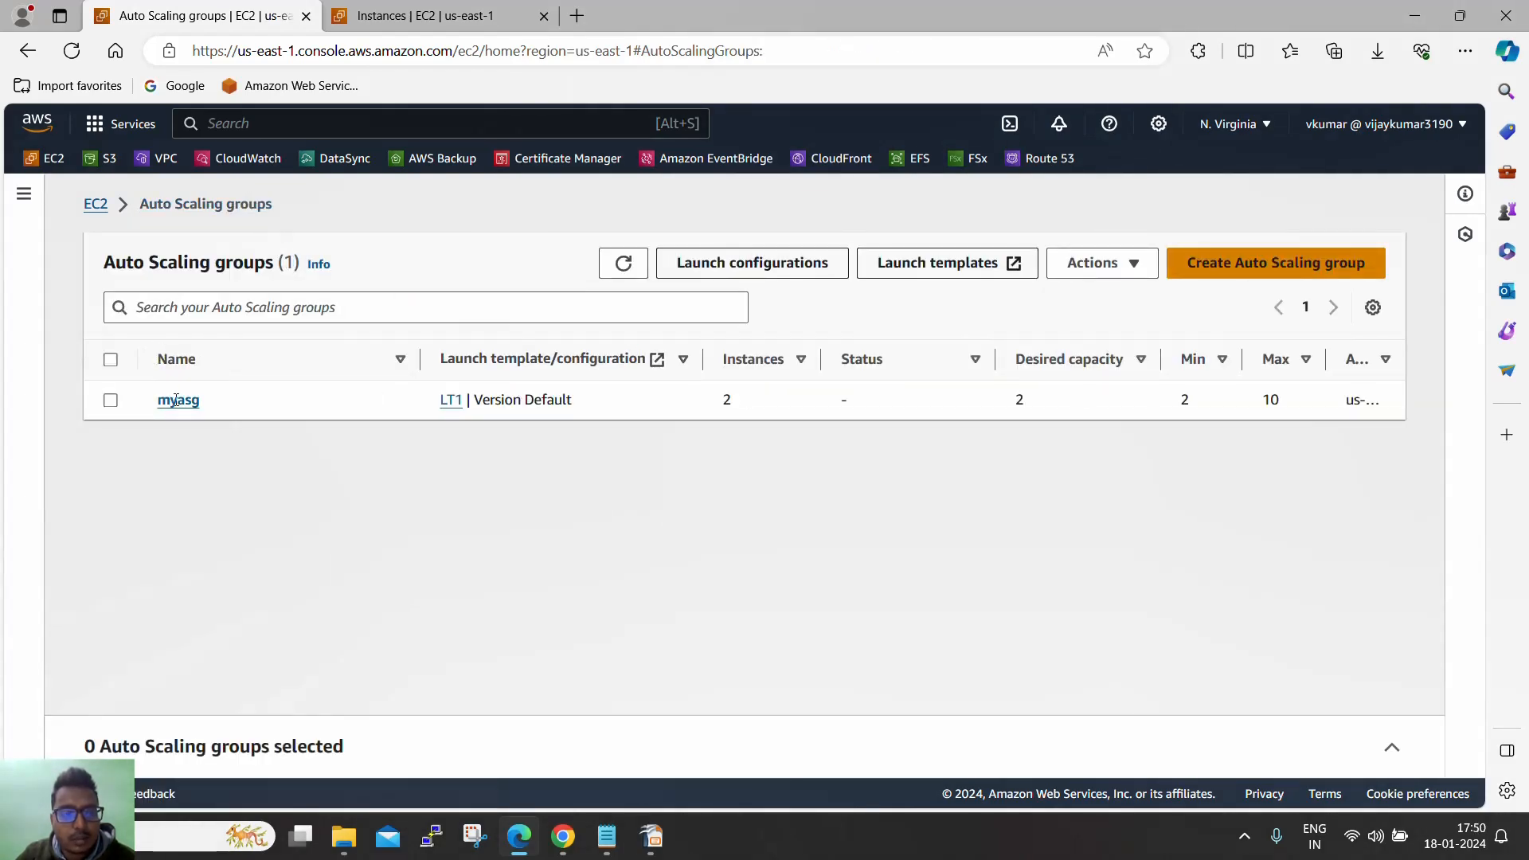
pyautogui.click(422, 20)
pyautogui.scroll(-5, 127, 652)
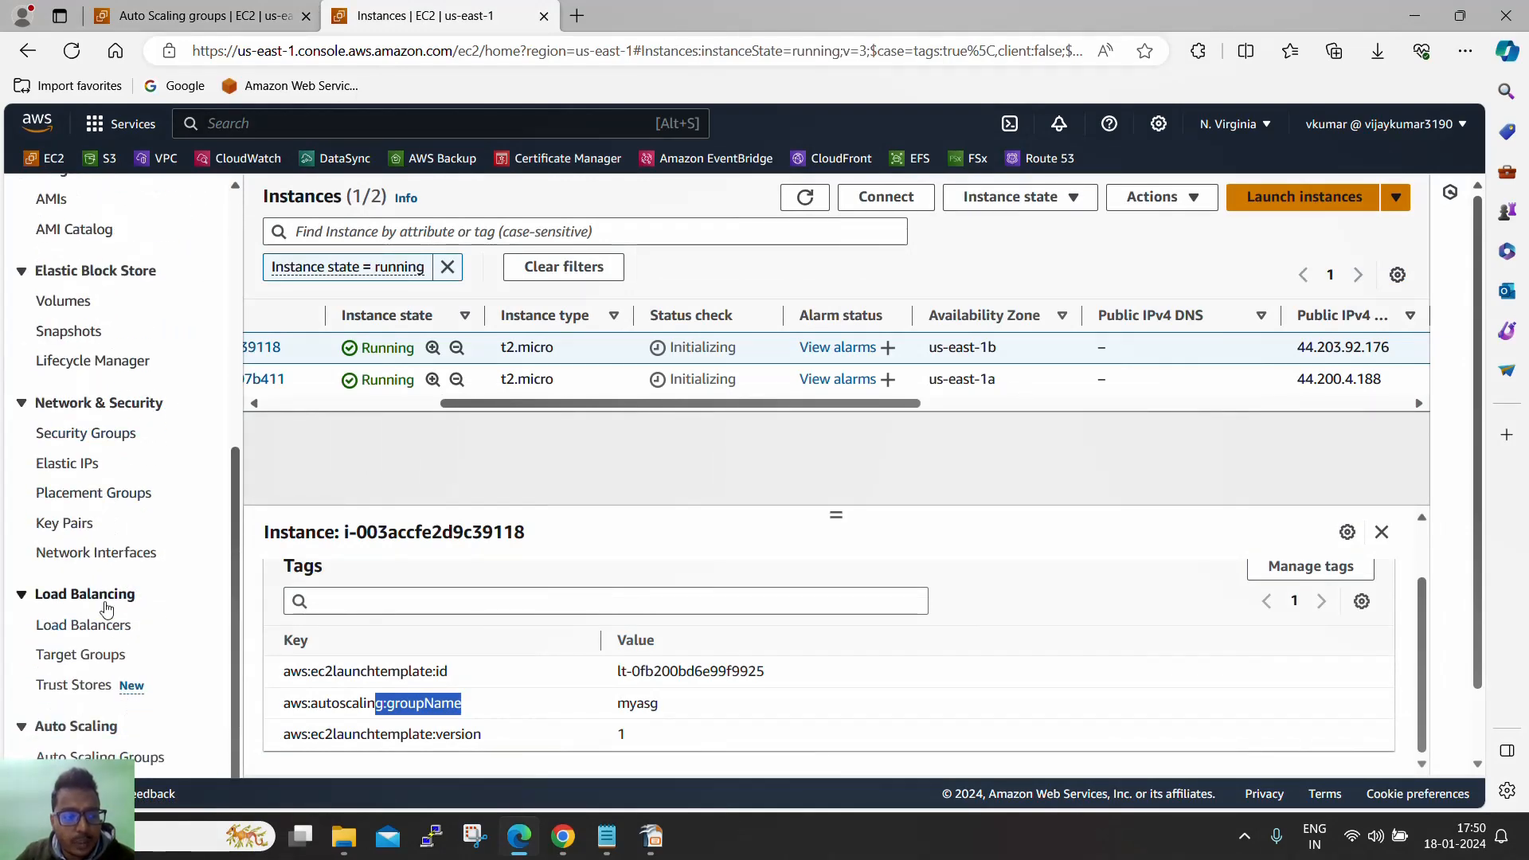
pyautogui.click(97, 655)
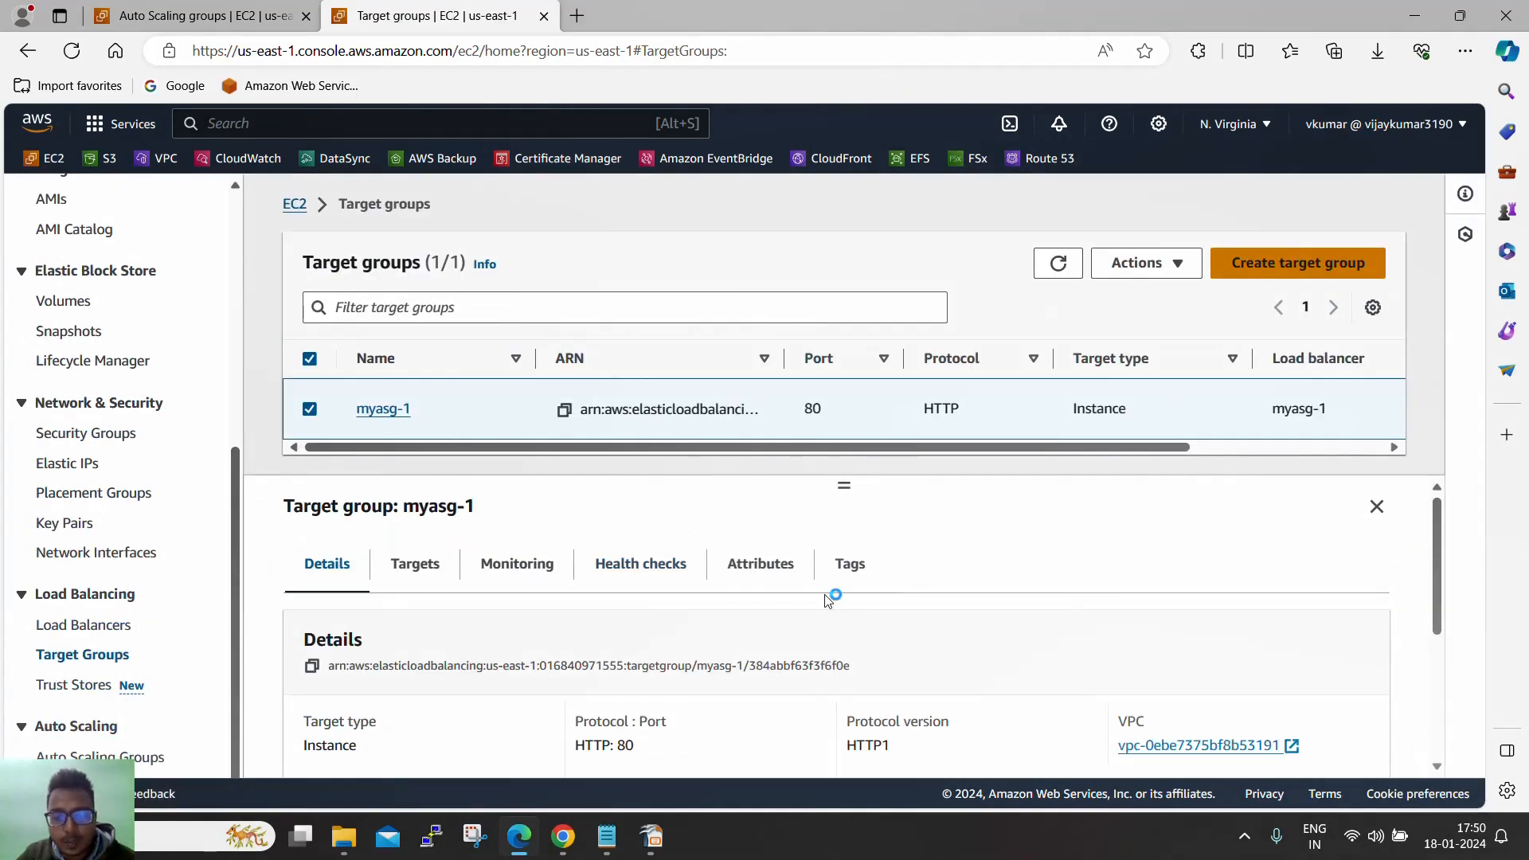
# Step: Open the myasg-1 target group, refresh its registered targets and examine their health status and the target summary
pyautogui.scroll(-3, 796, 605)
pyautogui.scroll(4, 714, 655)
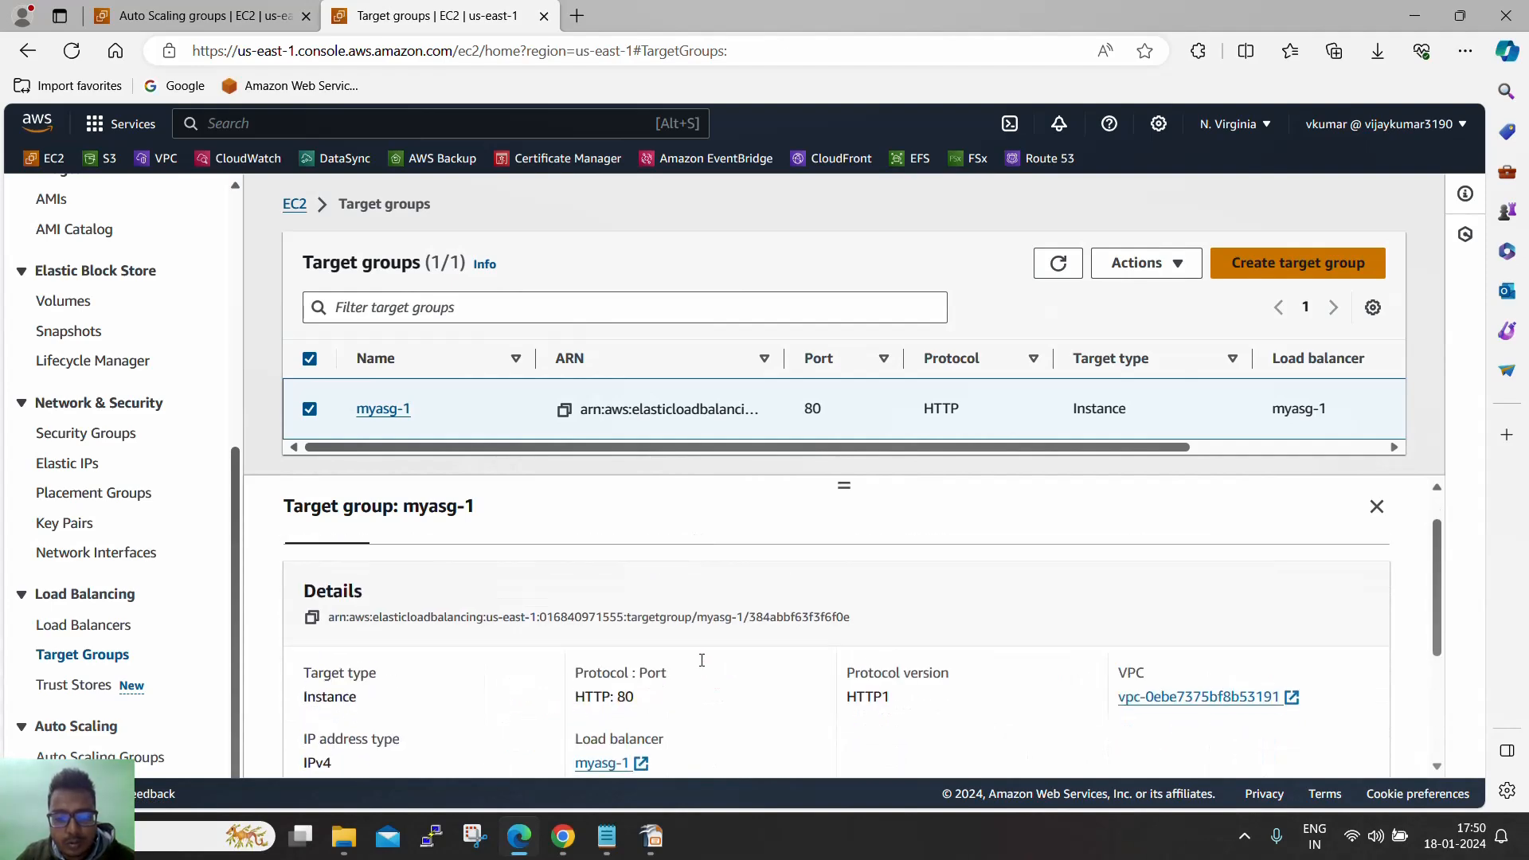
pyautogui.click(383, 409)
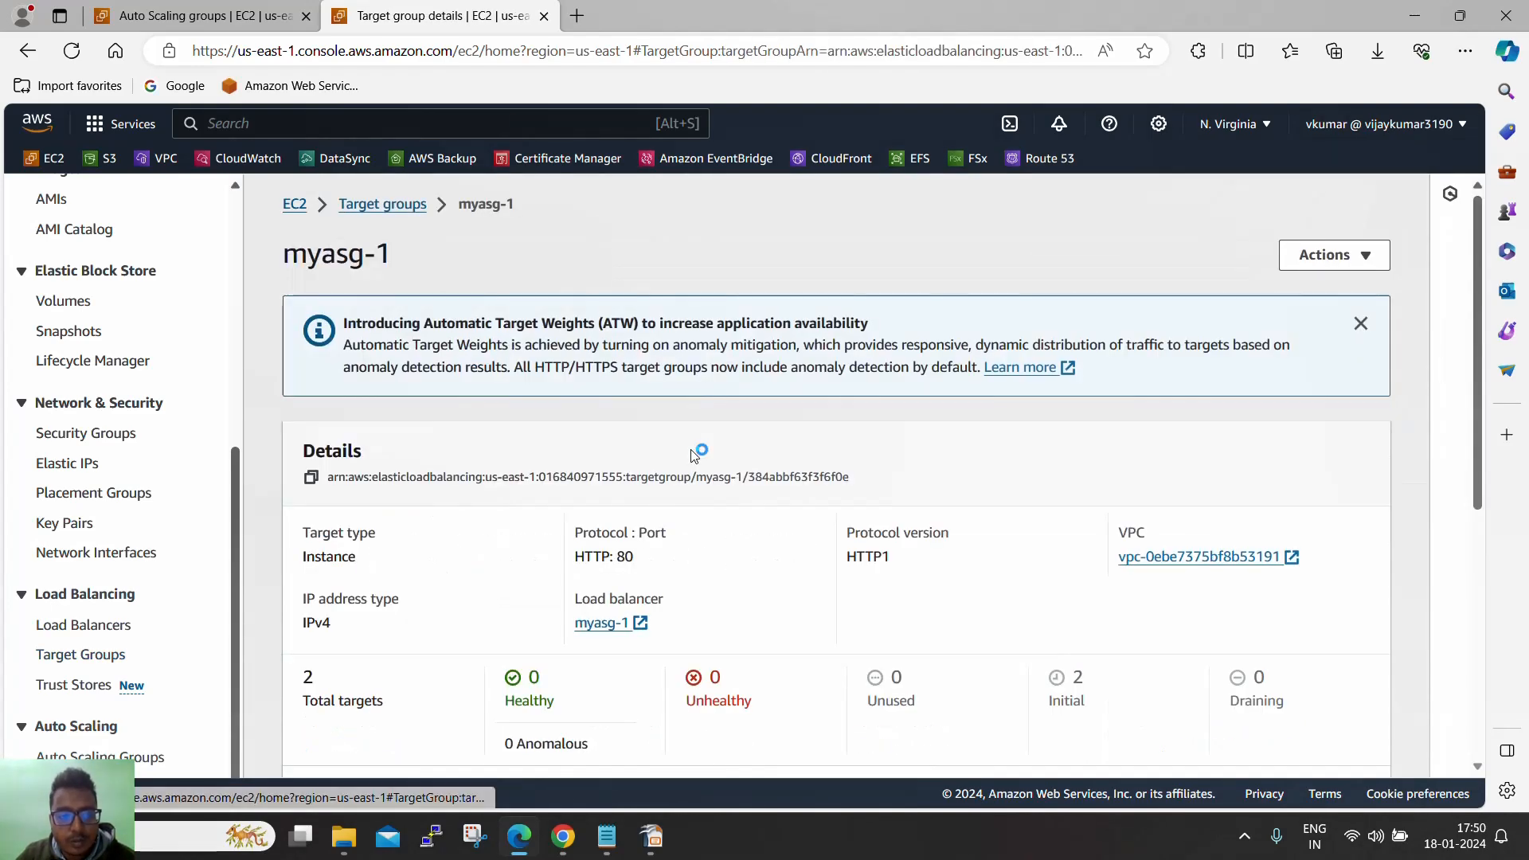
pyautogui.scroll(-5, 1007, 704)
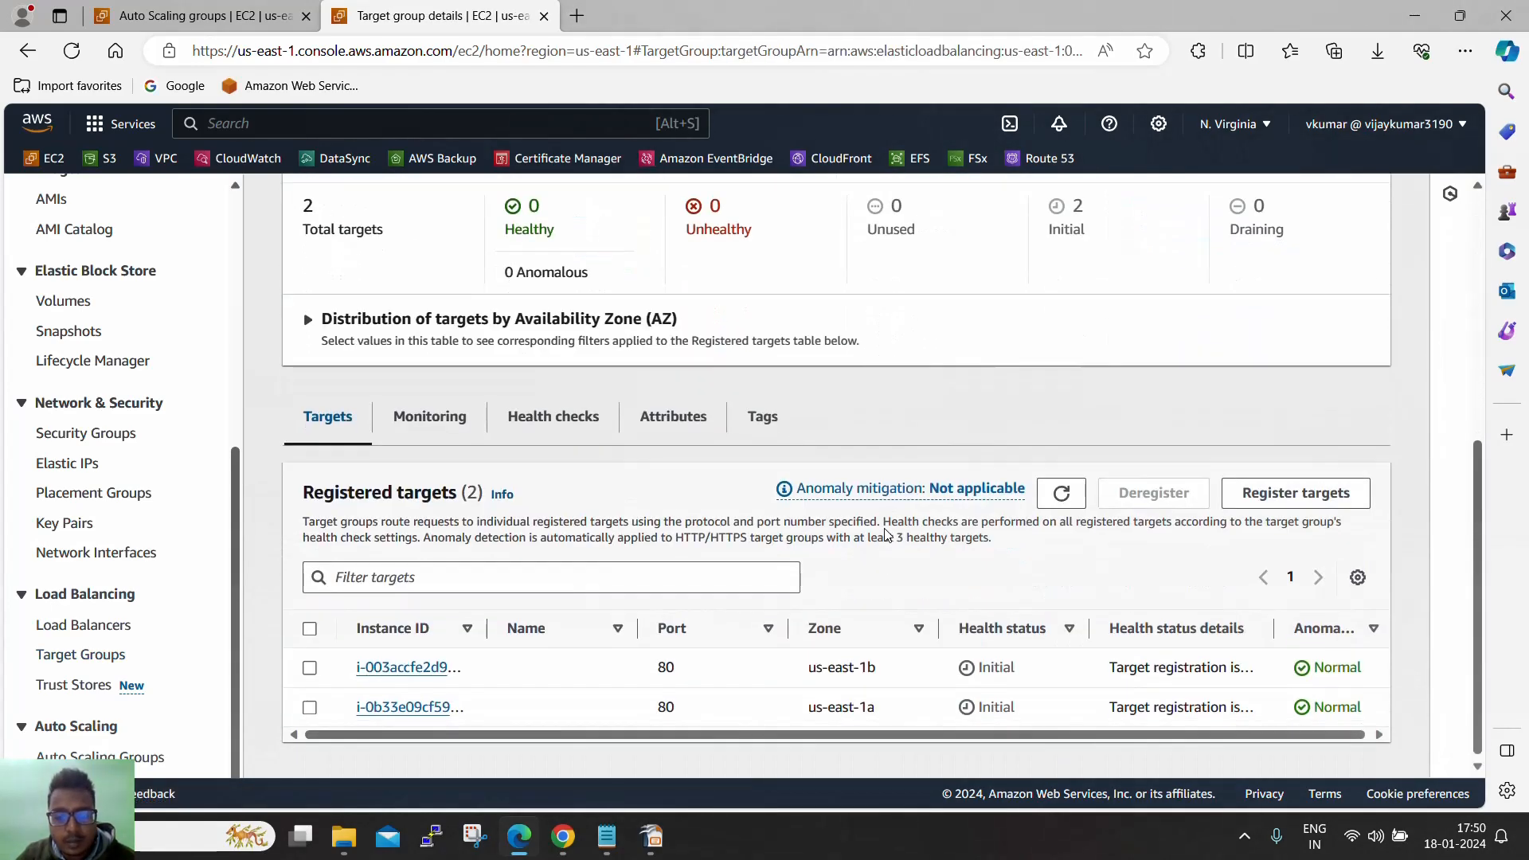
pyautogui.doubleClick(995, 669)
pyautogui.click(1071, 501)
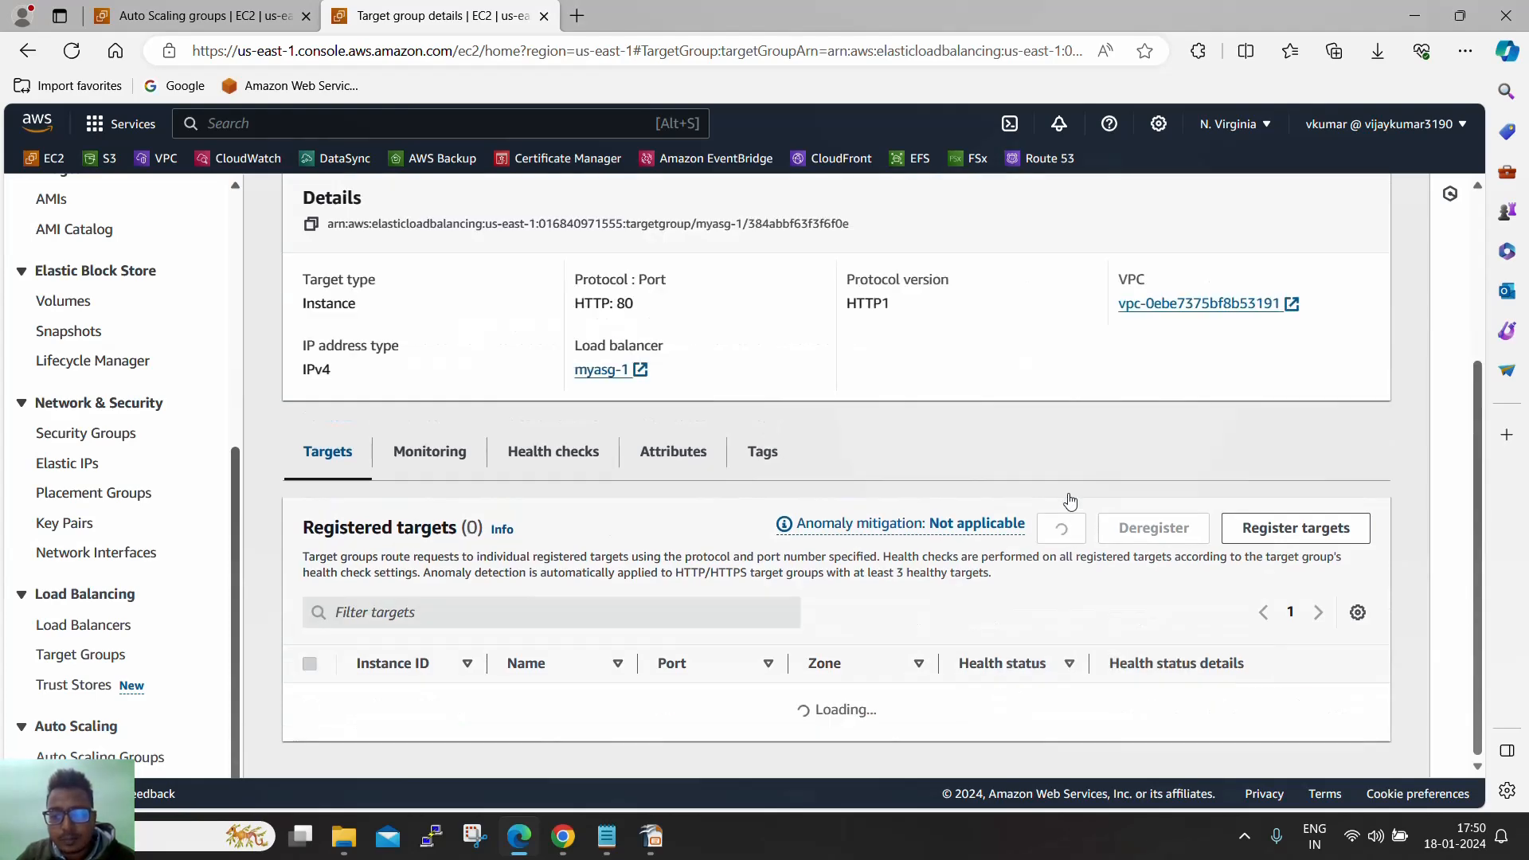
pyautogui.click(1050, 507)
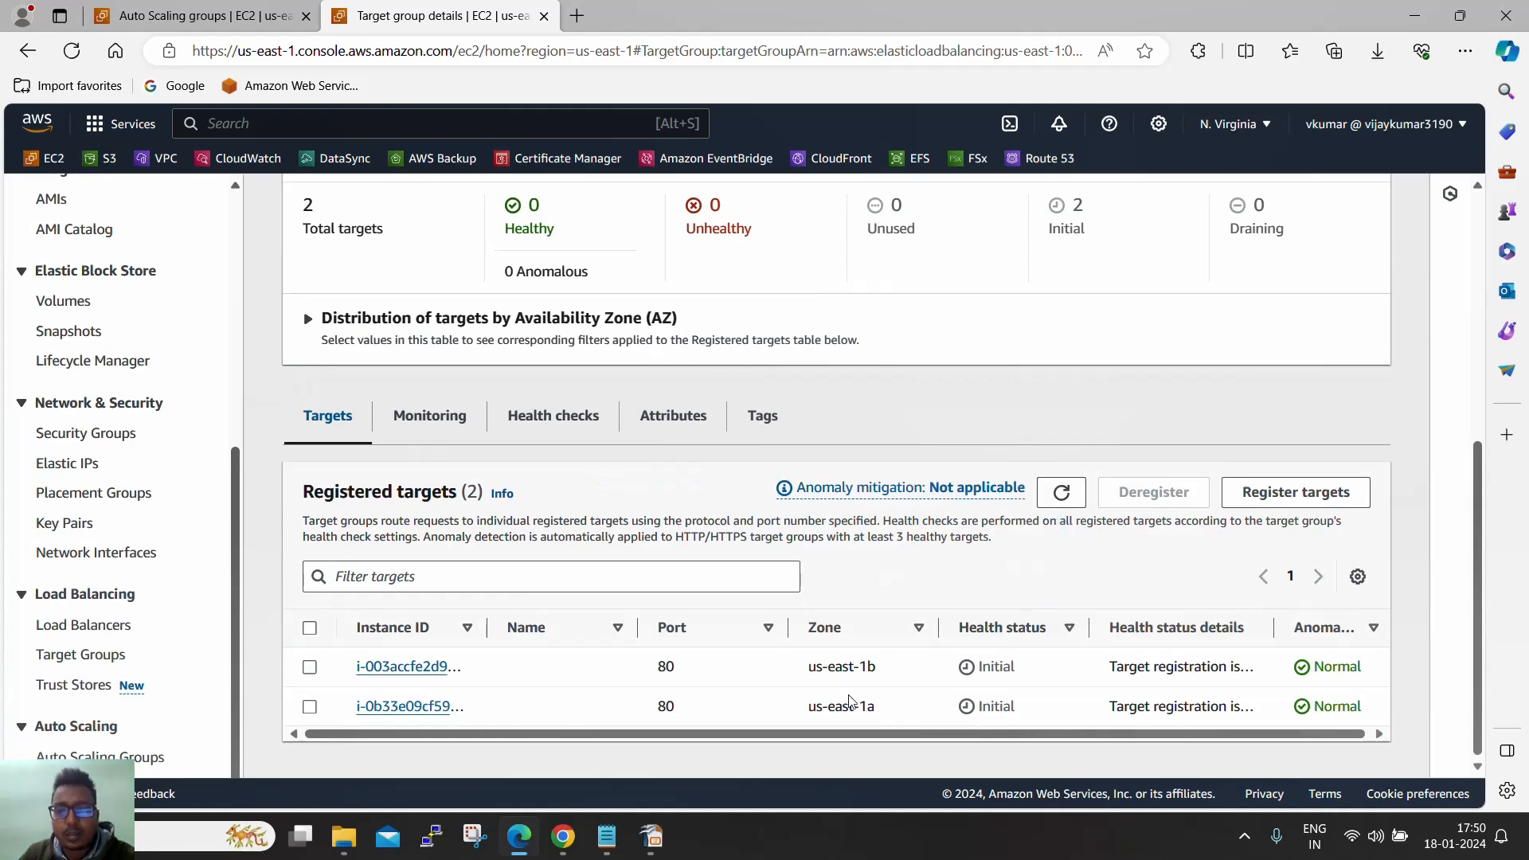
pyautogui.scroll(6, 900, 605)
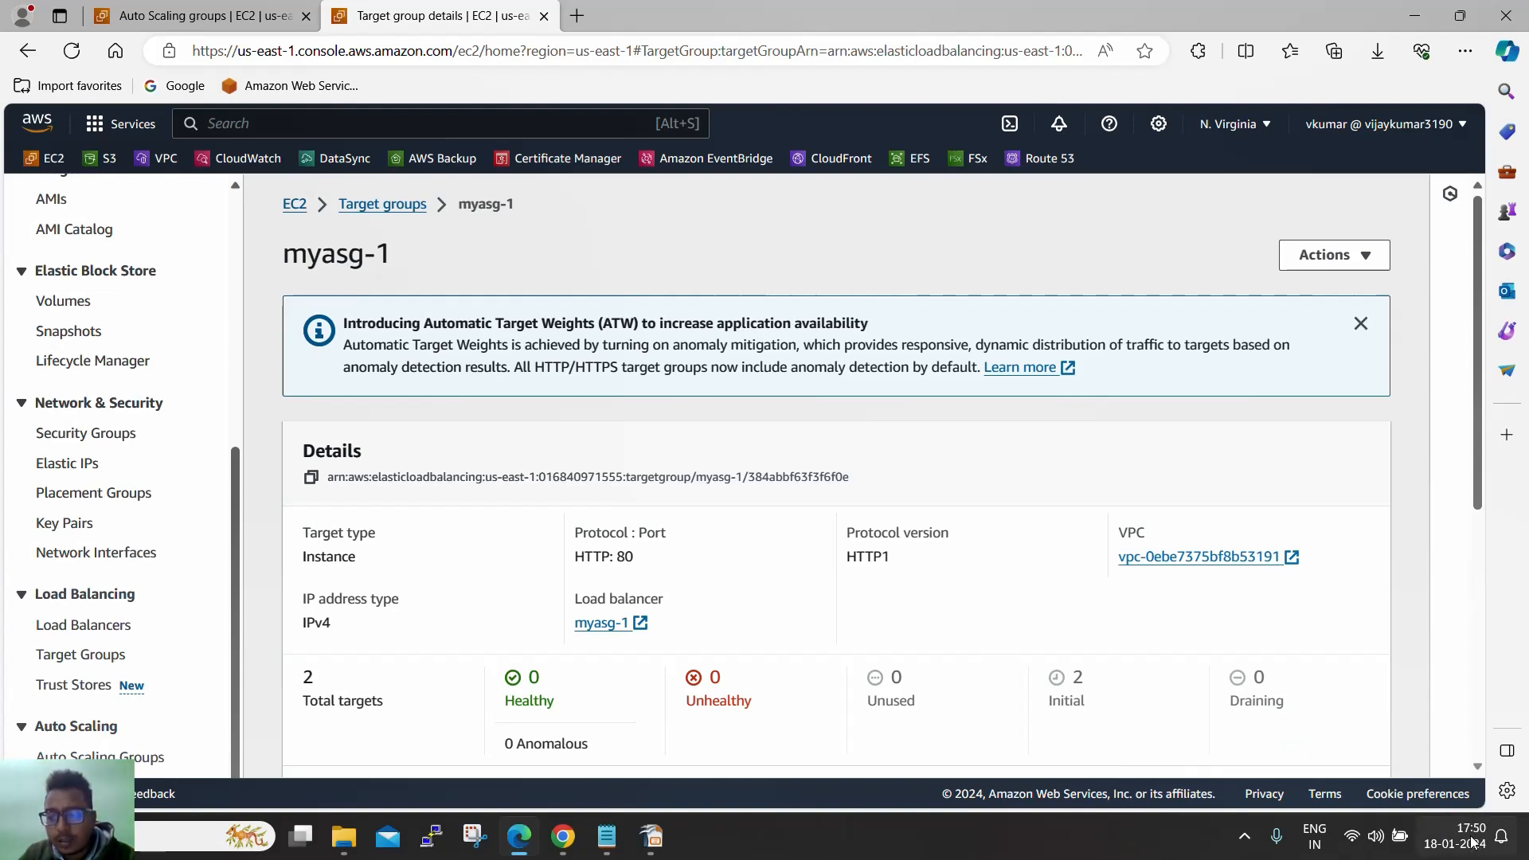
pyautogui.scroll(-5, 1028, 585)
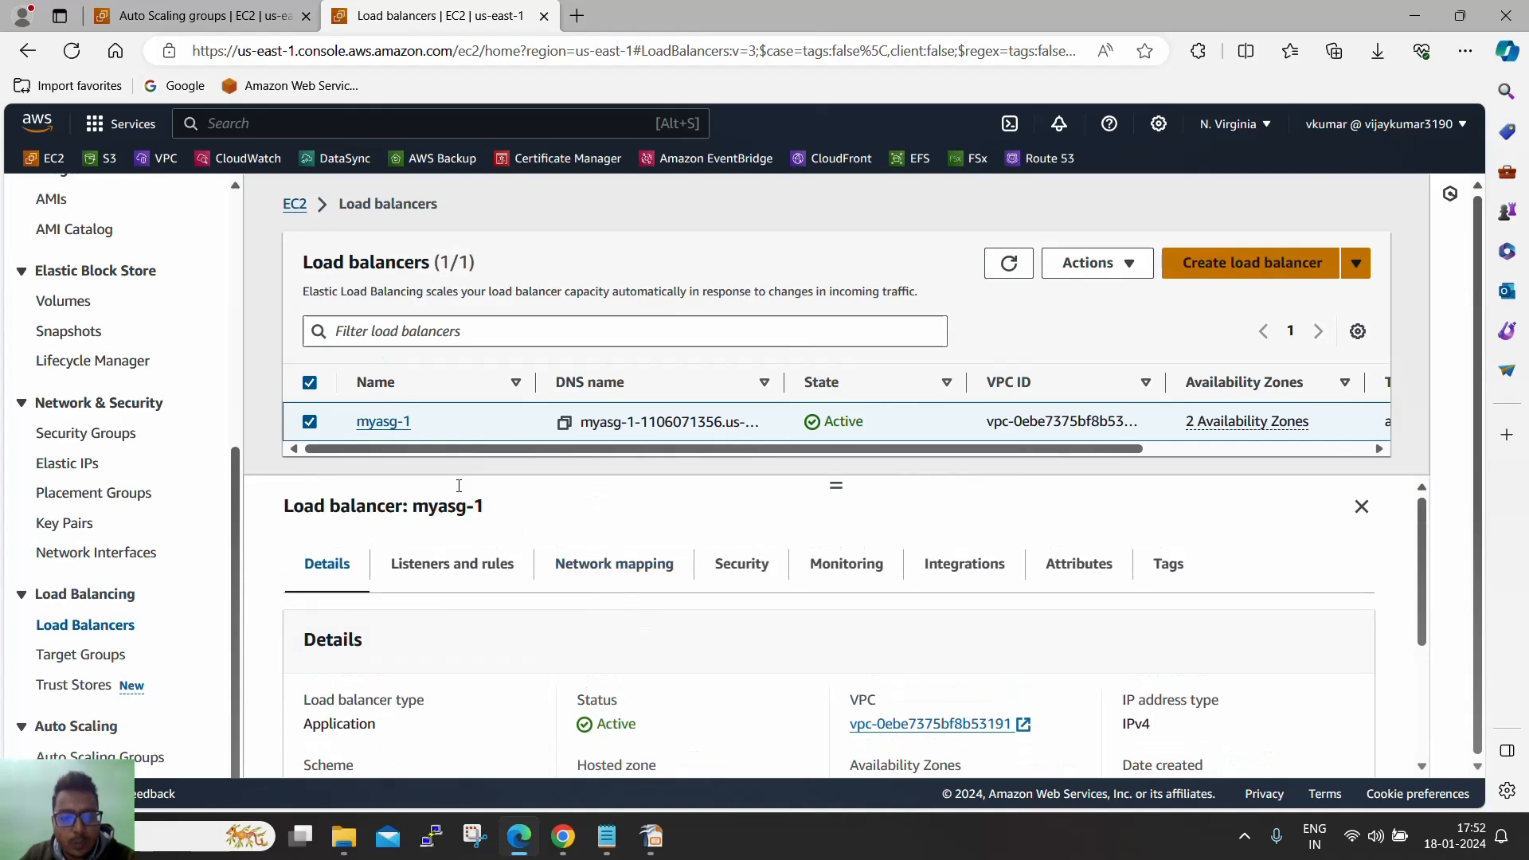
# Step: Replace security group EC2-SG with ALB-SG on load balancer myasg-1 and save the changes
pyautogui.click(756, 564)
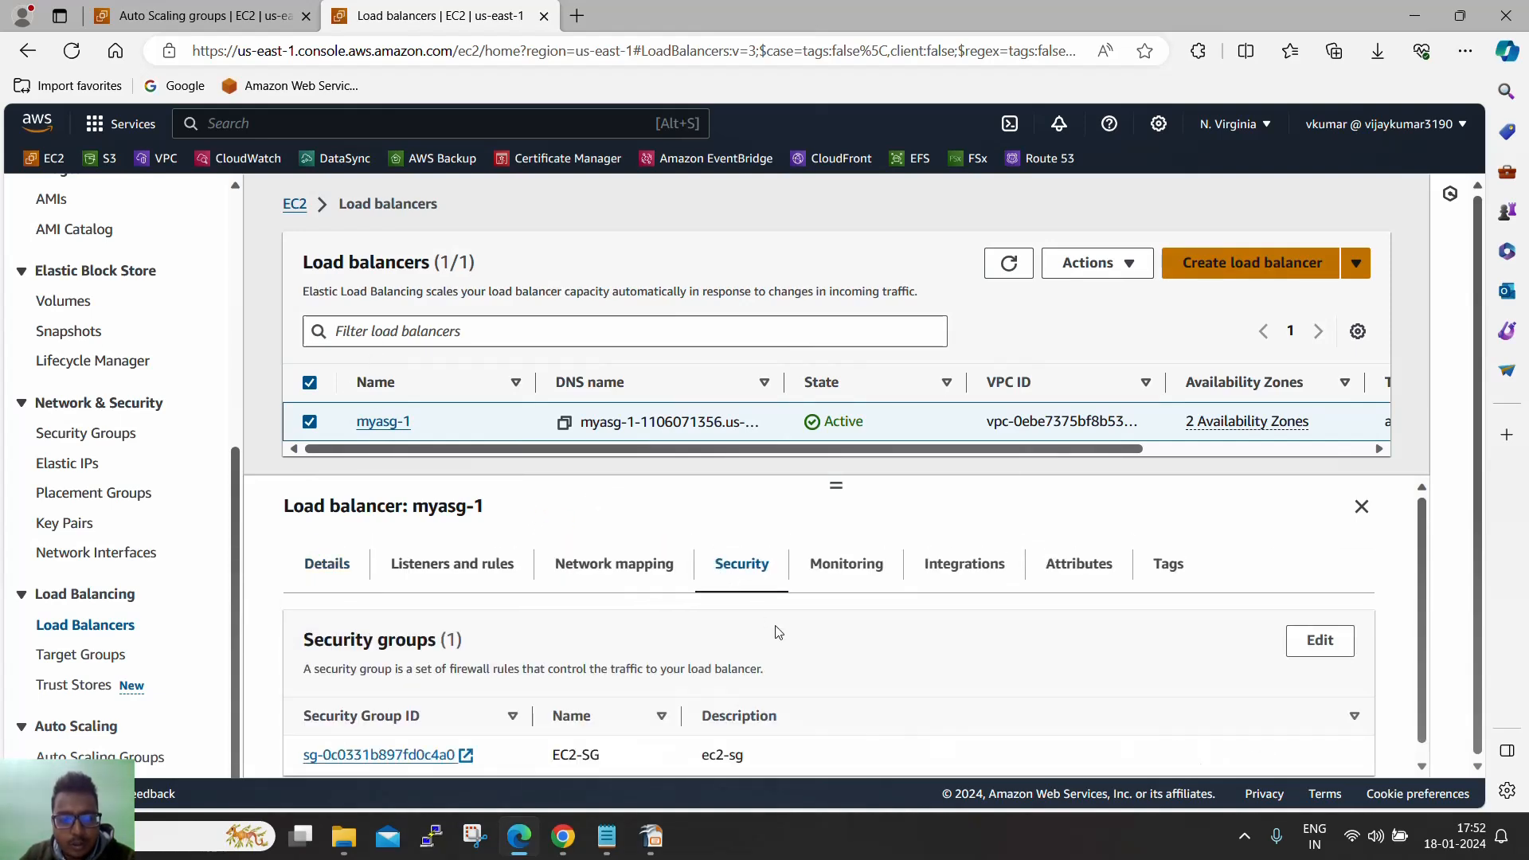
pyautogui.scroll(-1, 777, 632)
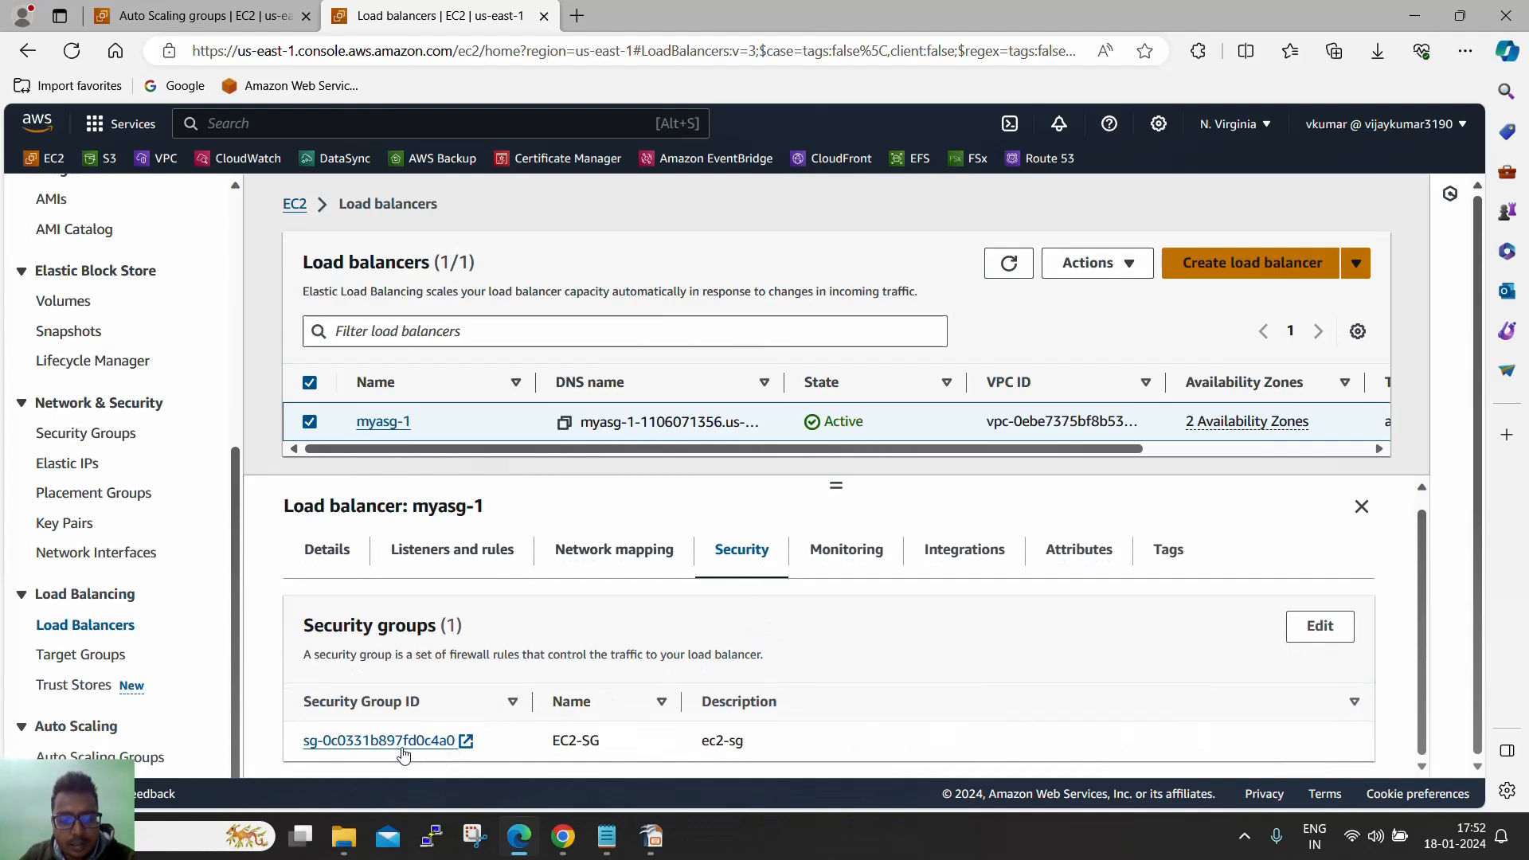
pyautogui.click(1319, 626)
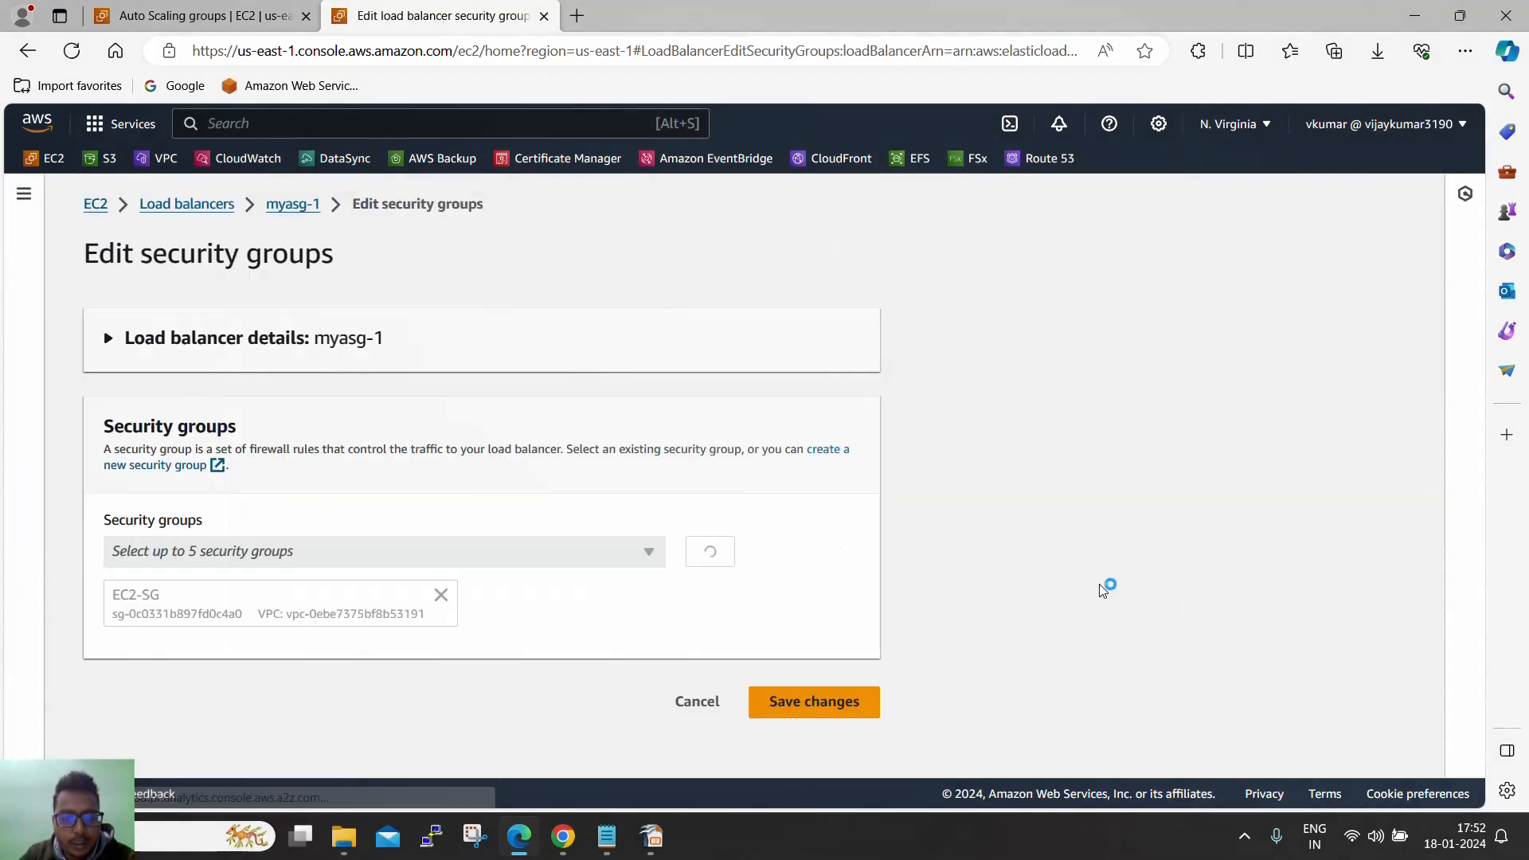
pyautogui.click(440, 593)
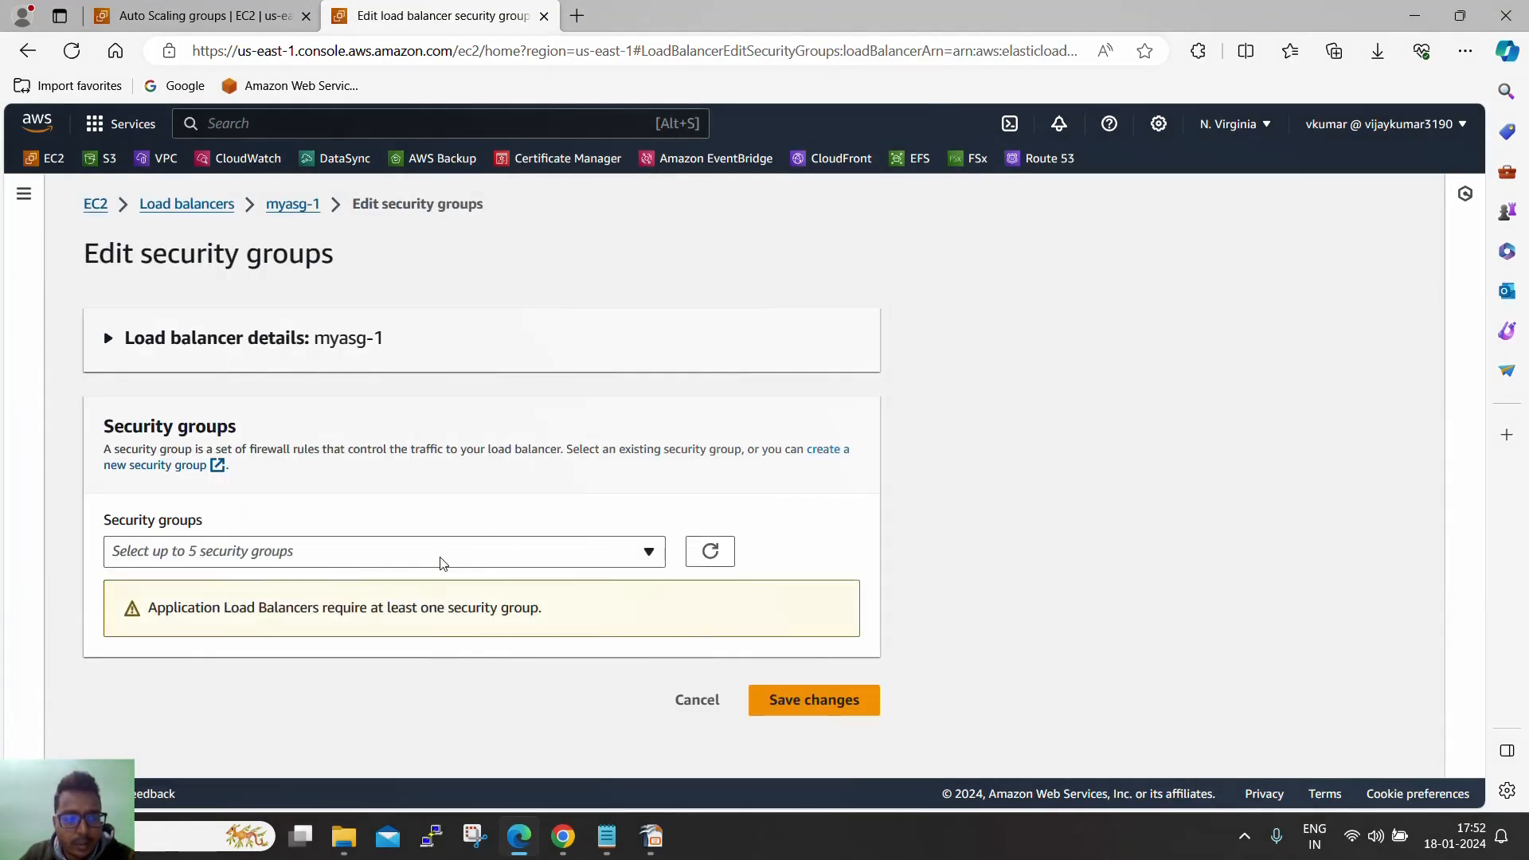
pyautogui.click(437, 558)
pyautogui.click(368, 416)
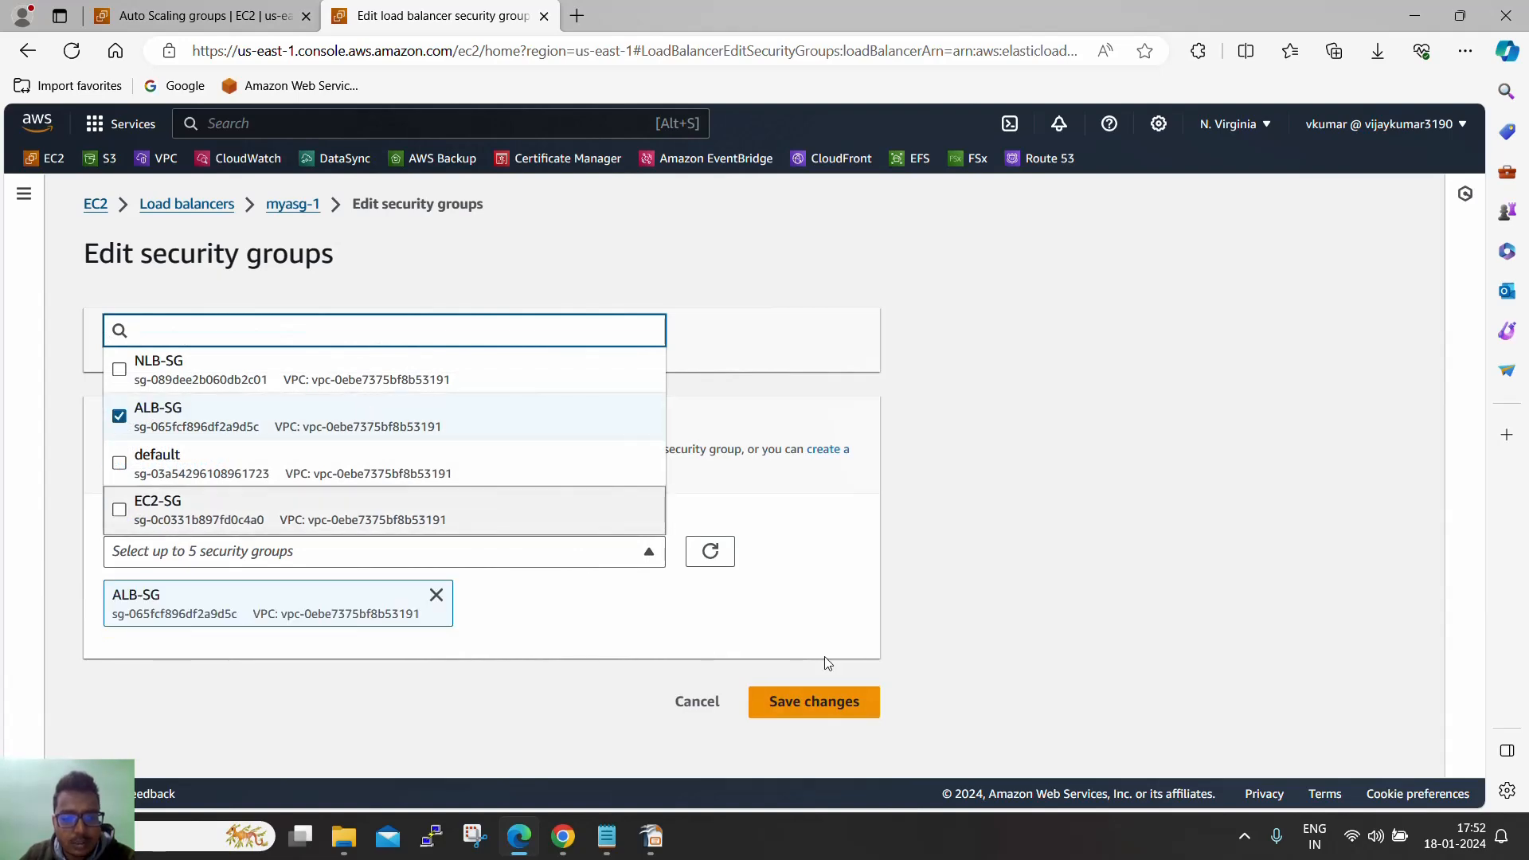
pyautogui.click(806, 705)
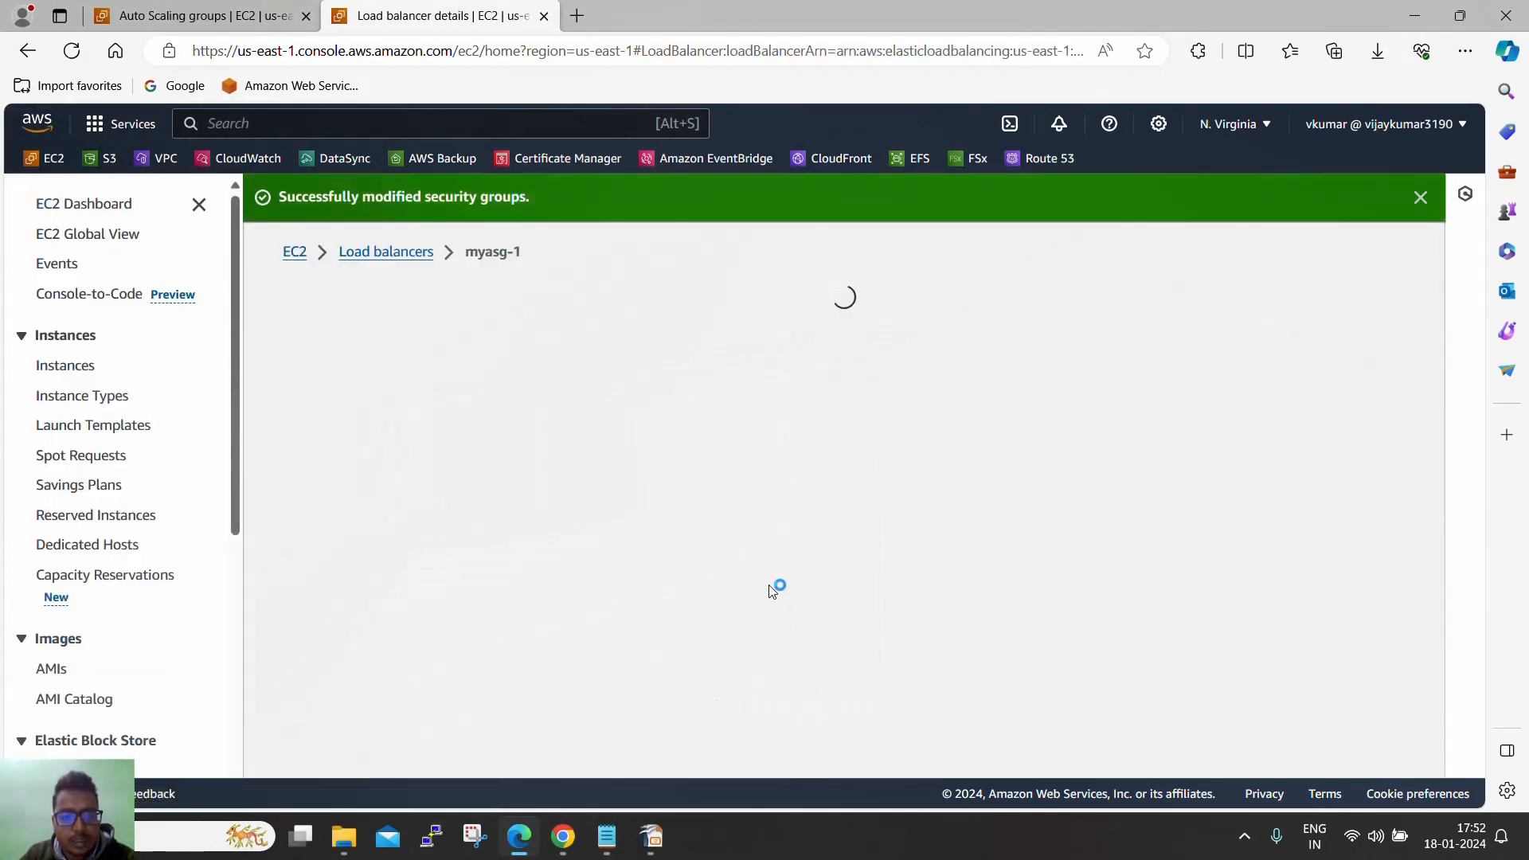
# Step: Review load balancer myasg-1's details and assigned security group, and examine its details again from the load balancers list
pyautogui.scroll(-3, 860, 556)
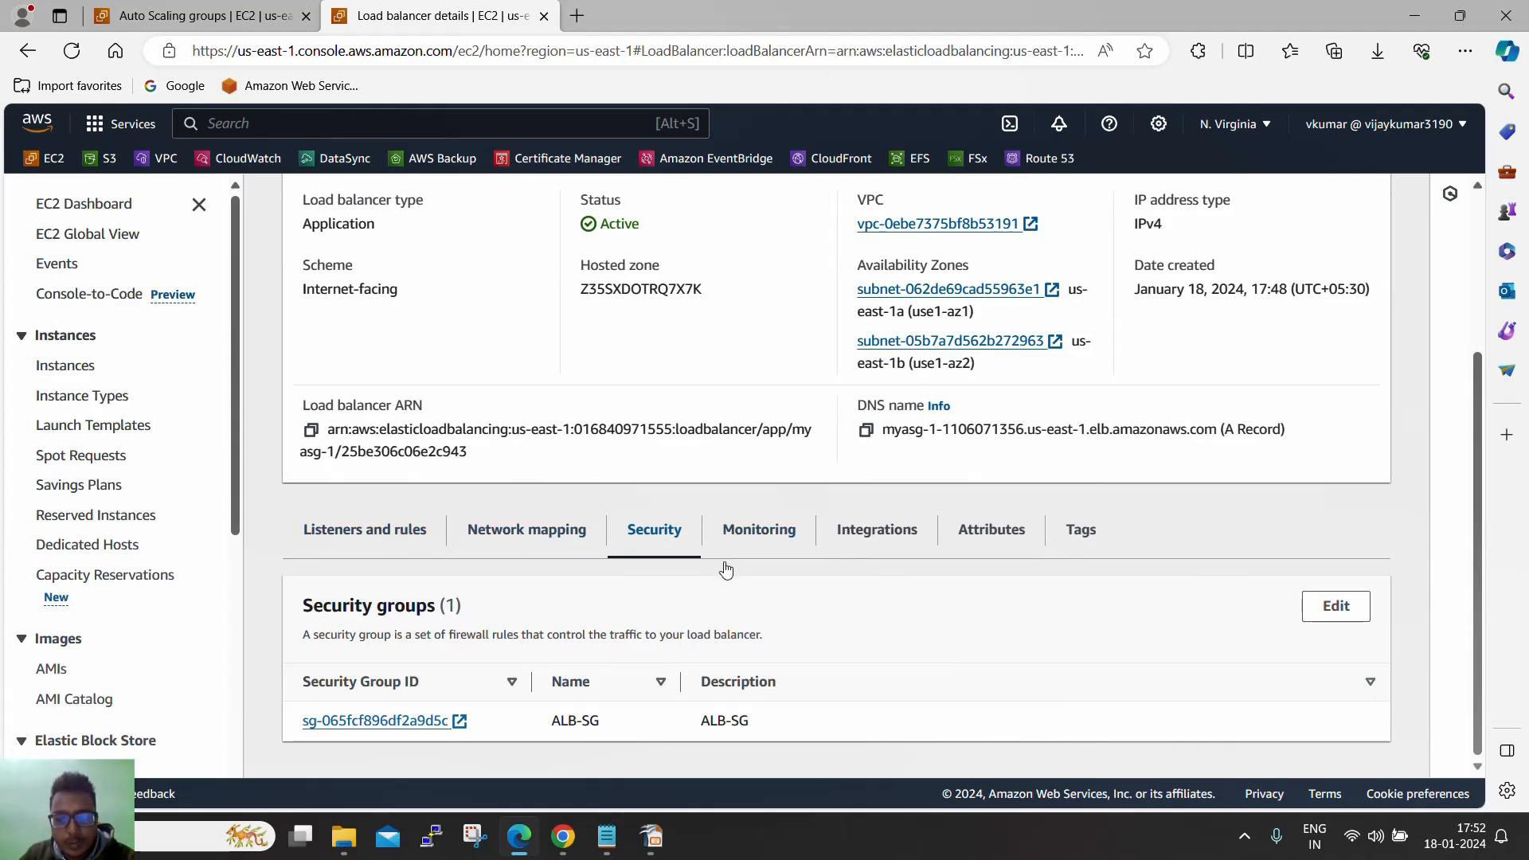
pyautogui.scroll(3, 726, 569)
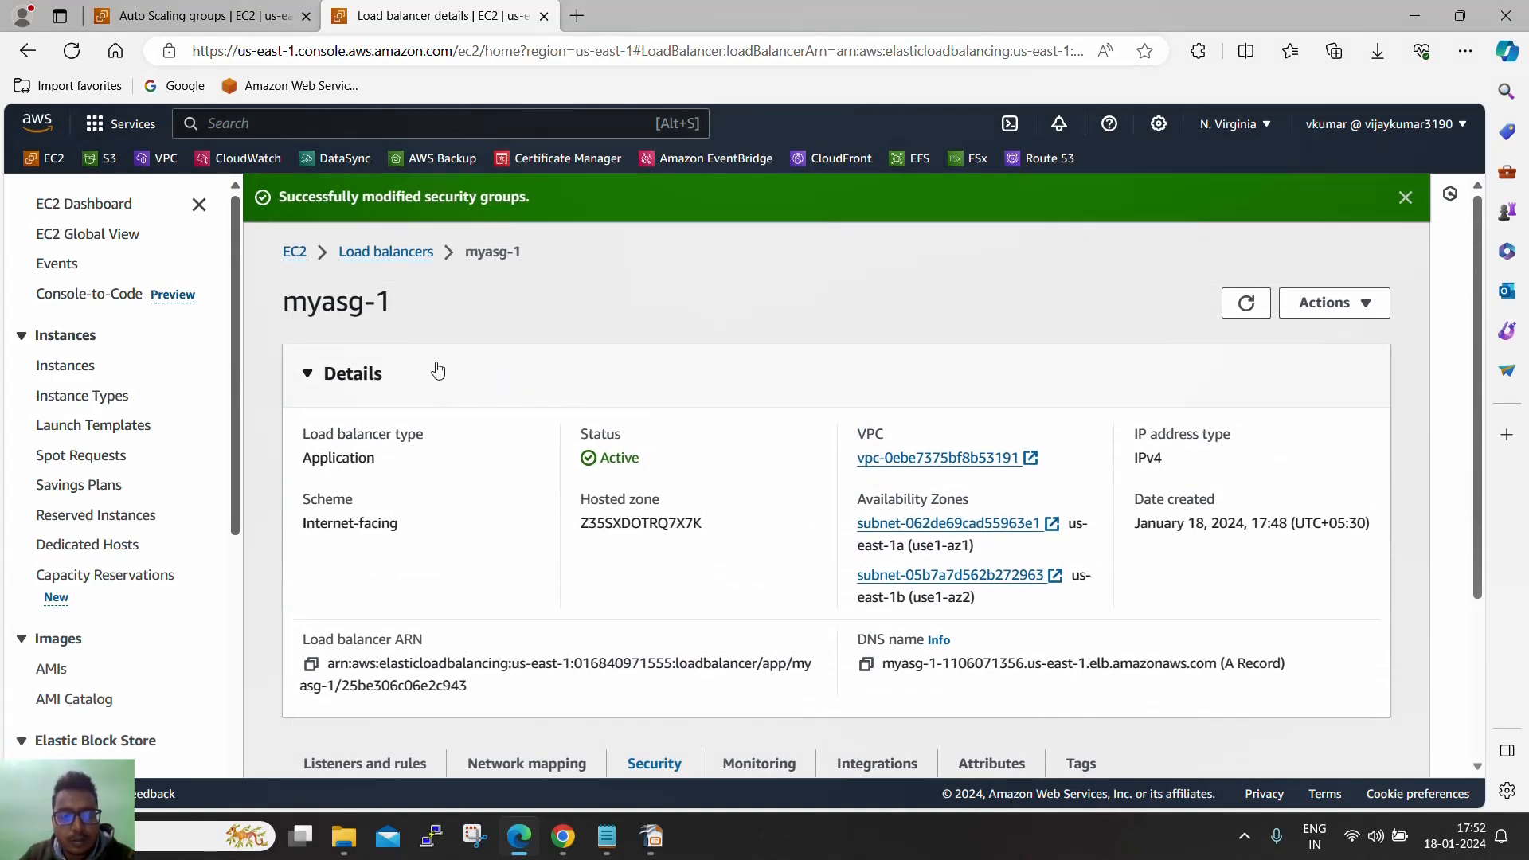
pyautogui.scroll(-3, 438, 366)
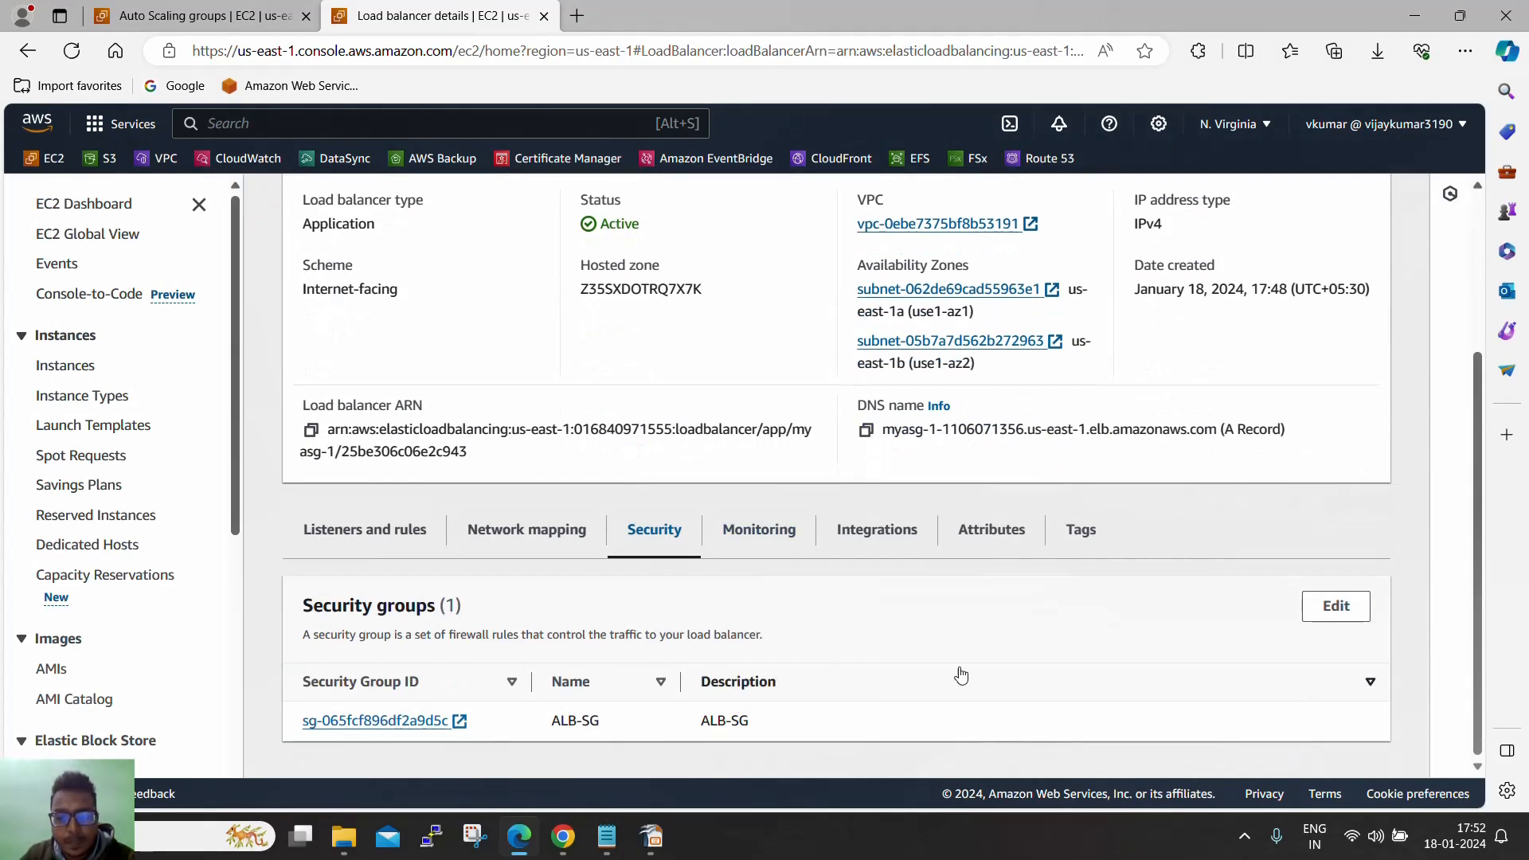
pyautogui.moveTo(767, 720); pyautogui.dragTo(708, 720)
pyautogui.scroll(3, 437, 284)
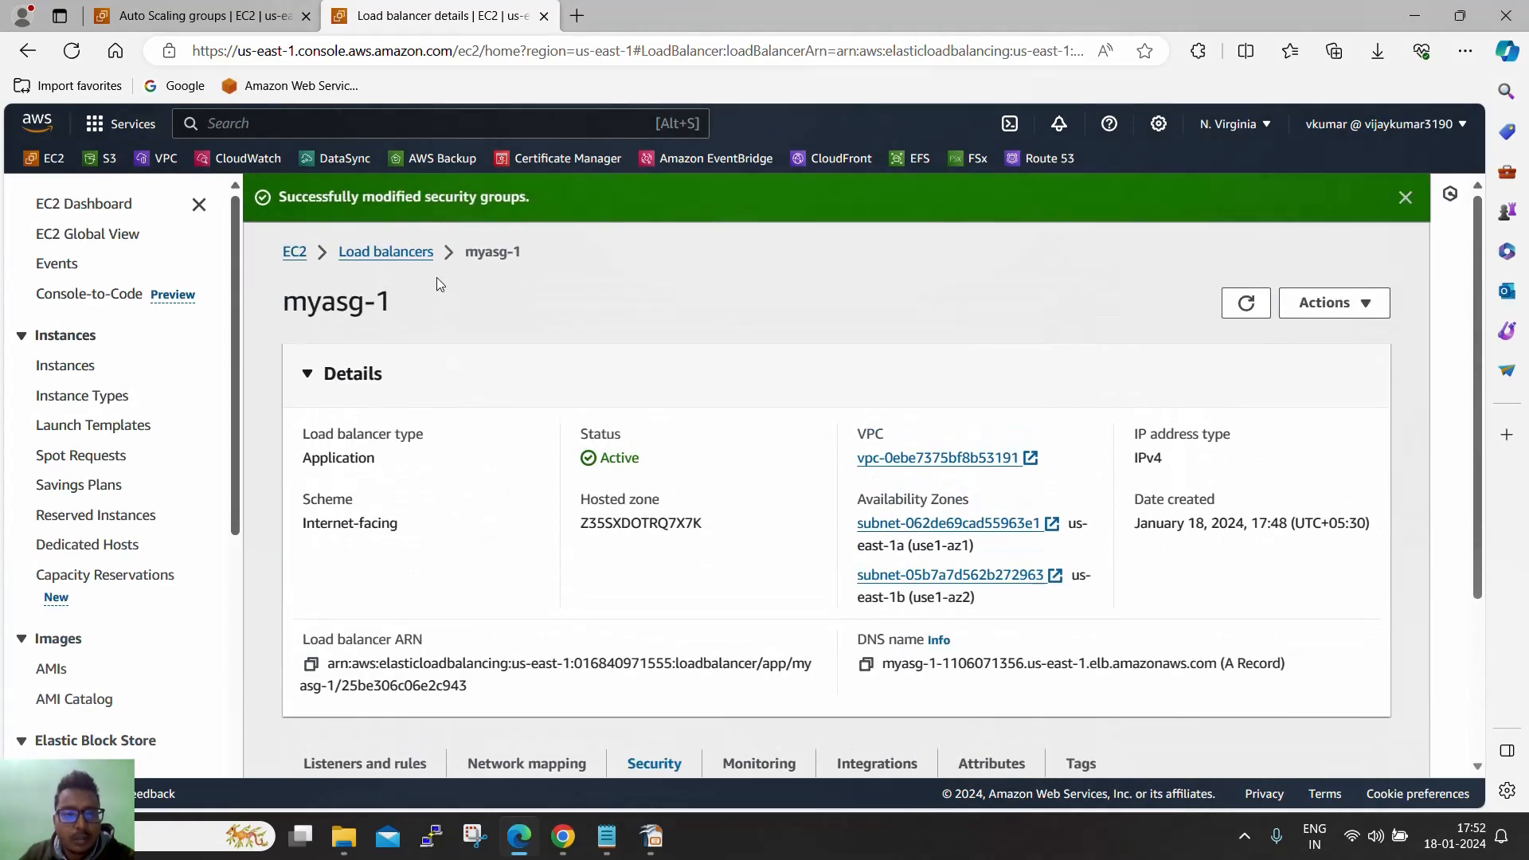
pyautogui.click(407, 253)
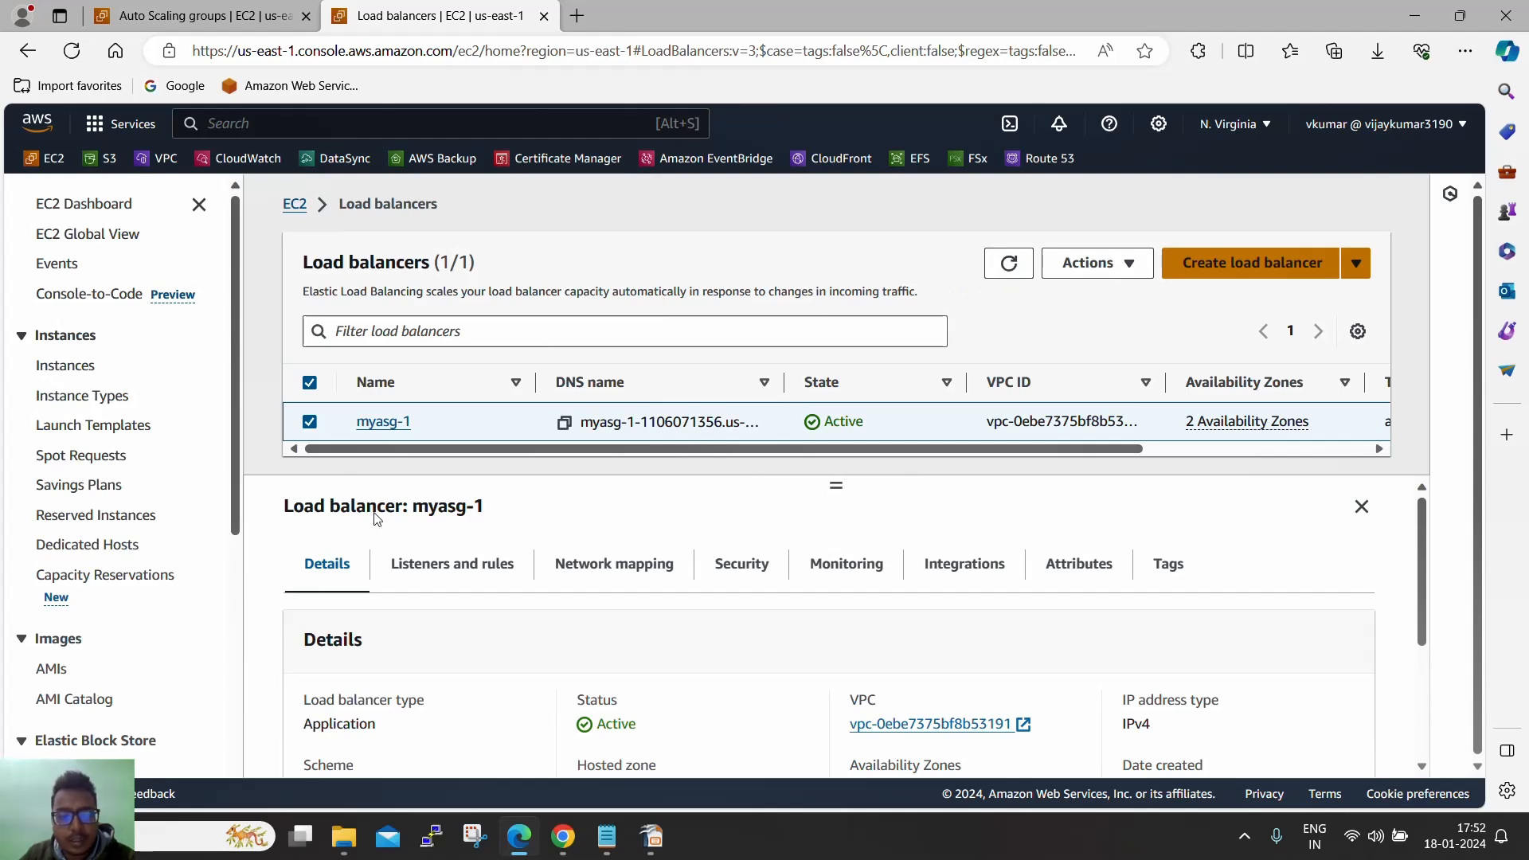
pyautogui.scroll(-2, 406, 533)
# Step: Reopen the myasg-1 target group from the target groups list and repeatedly refresh its registered targets to check their health
pyautogui.scroll(-4, 102, 587)
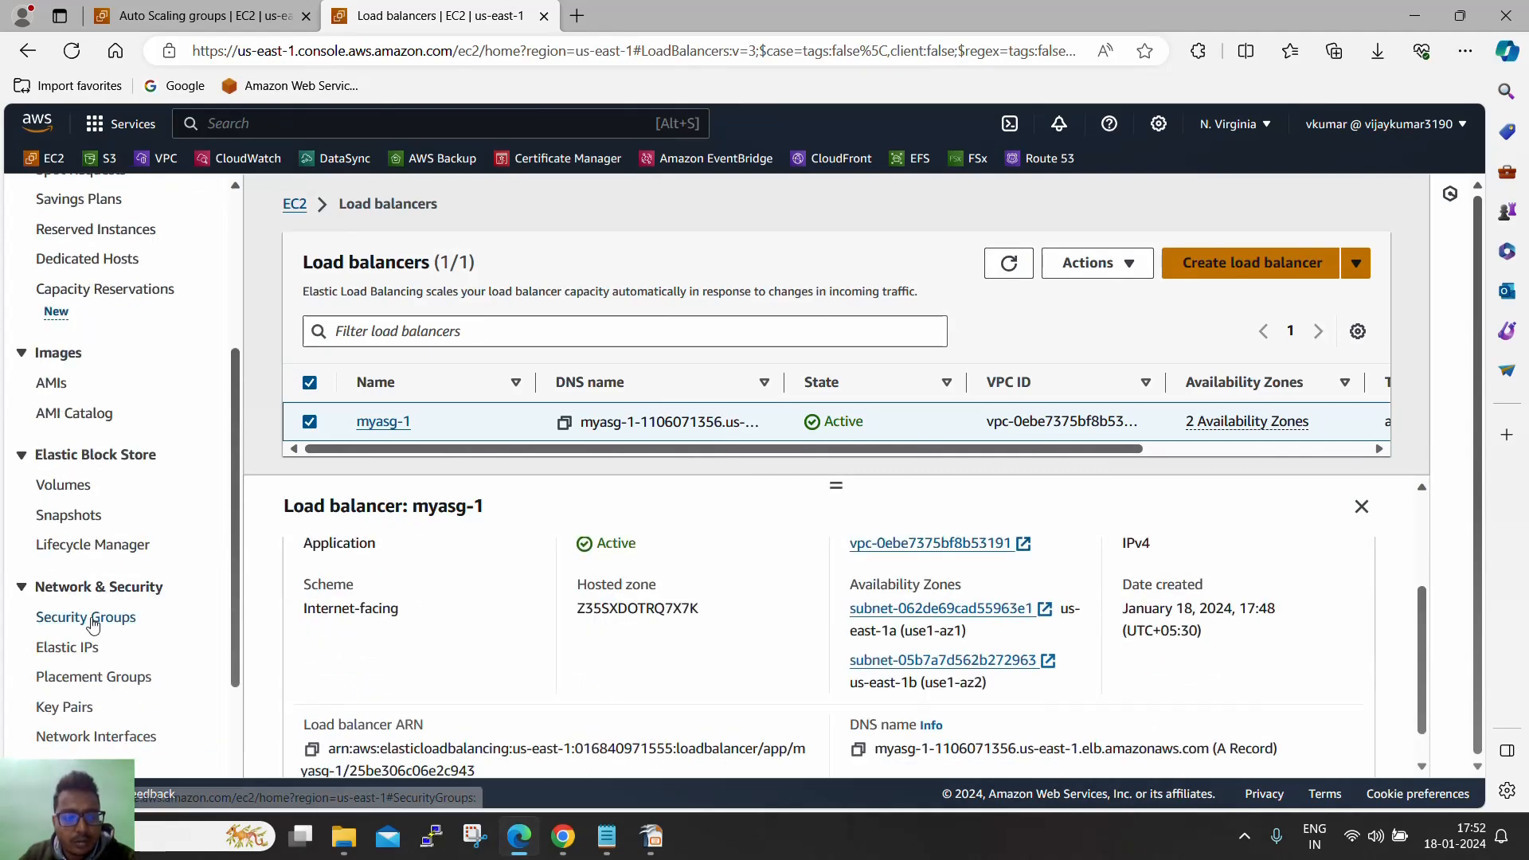
pyautogui.scroll(2, 88, 498)
pyautogui.scroll(-3, 88, 518)
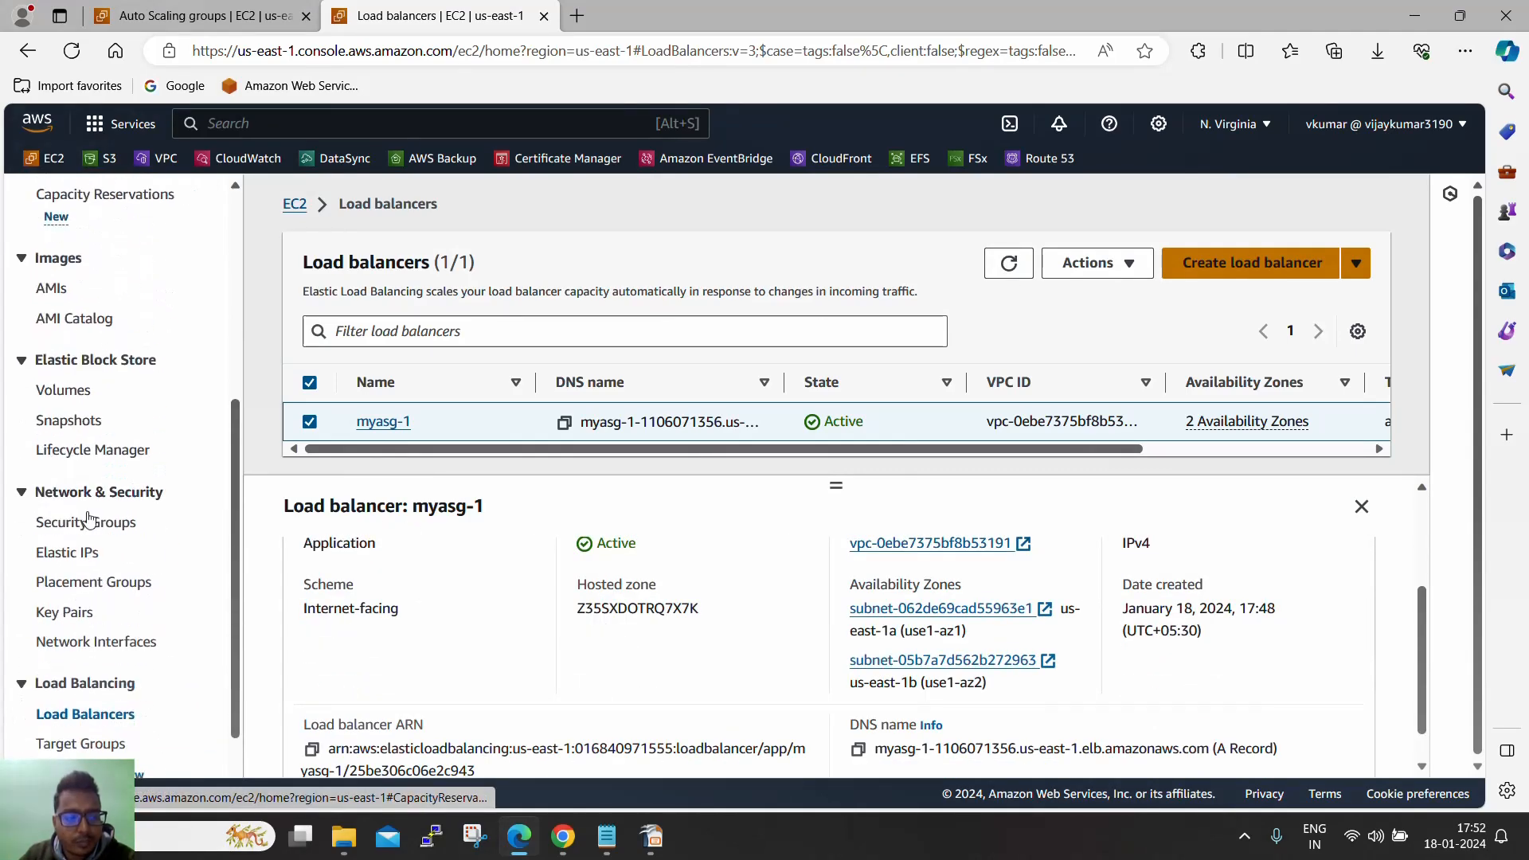
pyautogui.click(94, 742)
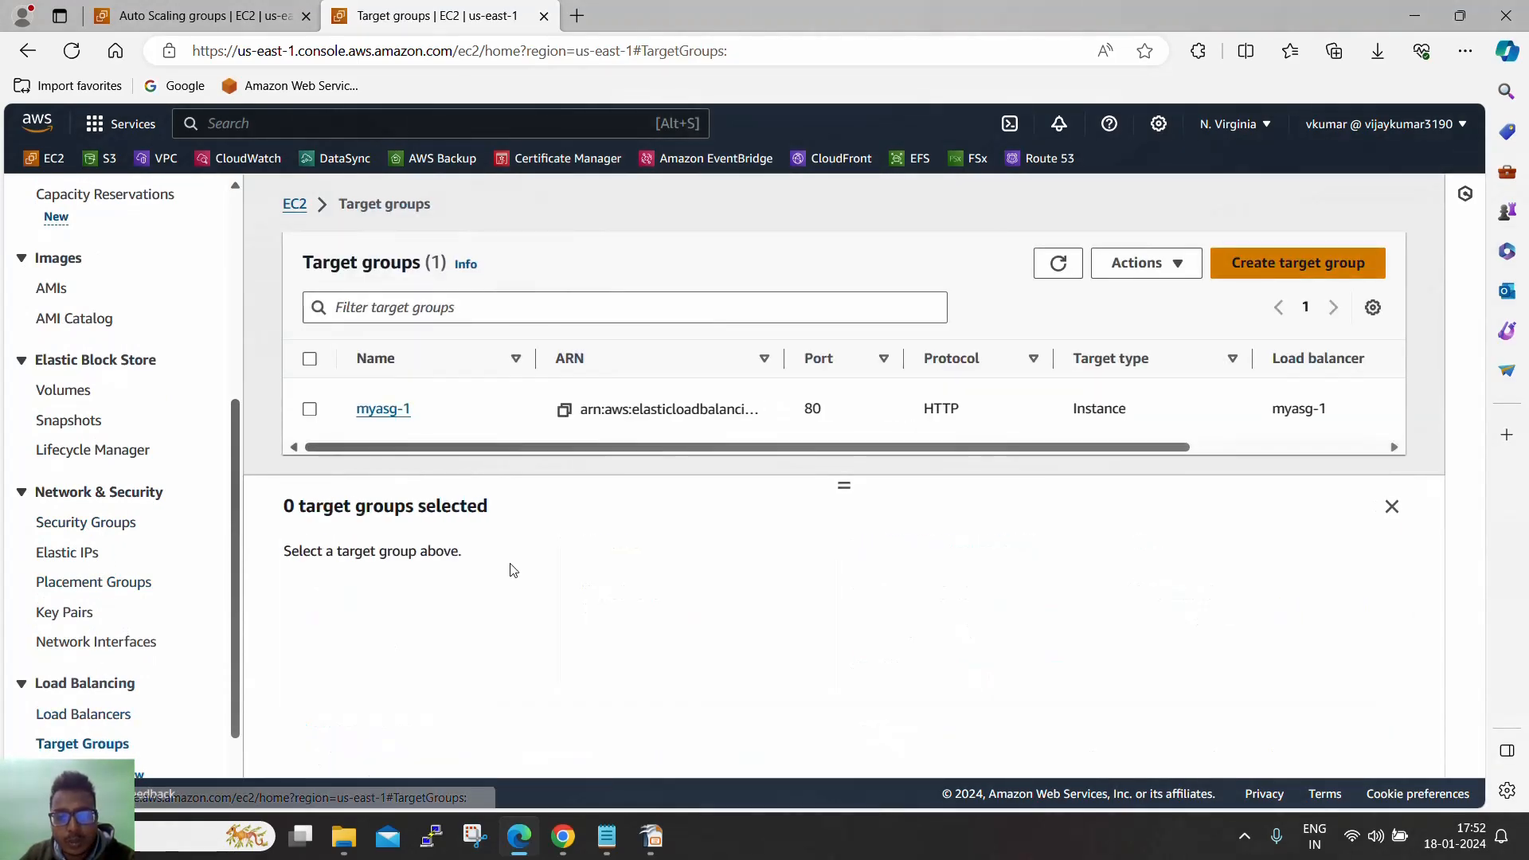
pyautogui.click(370, 412)
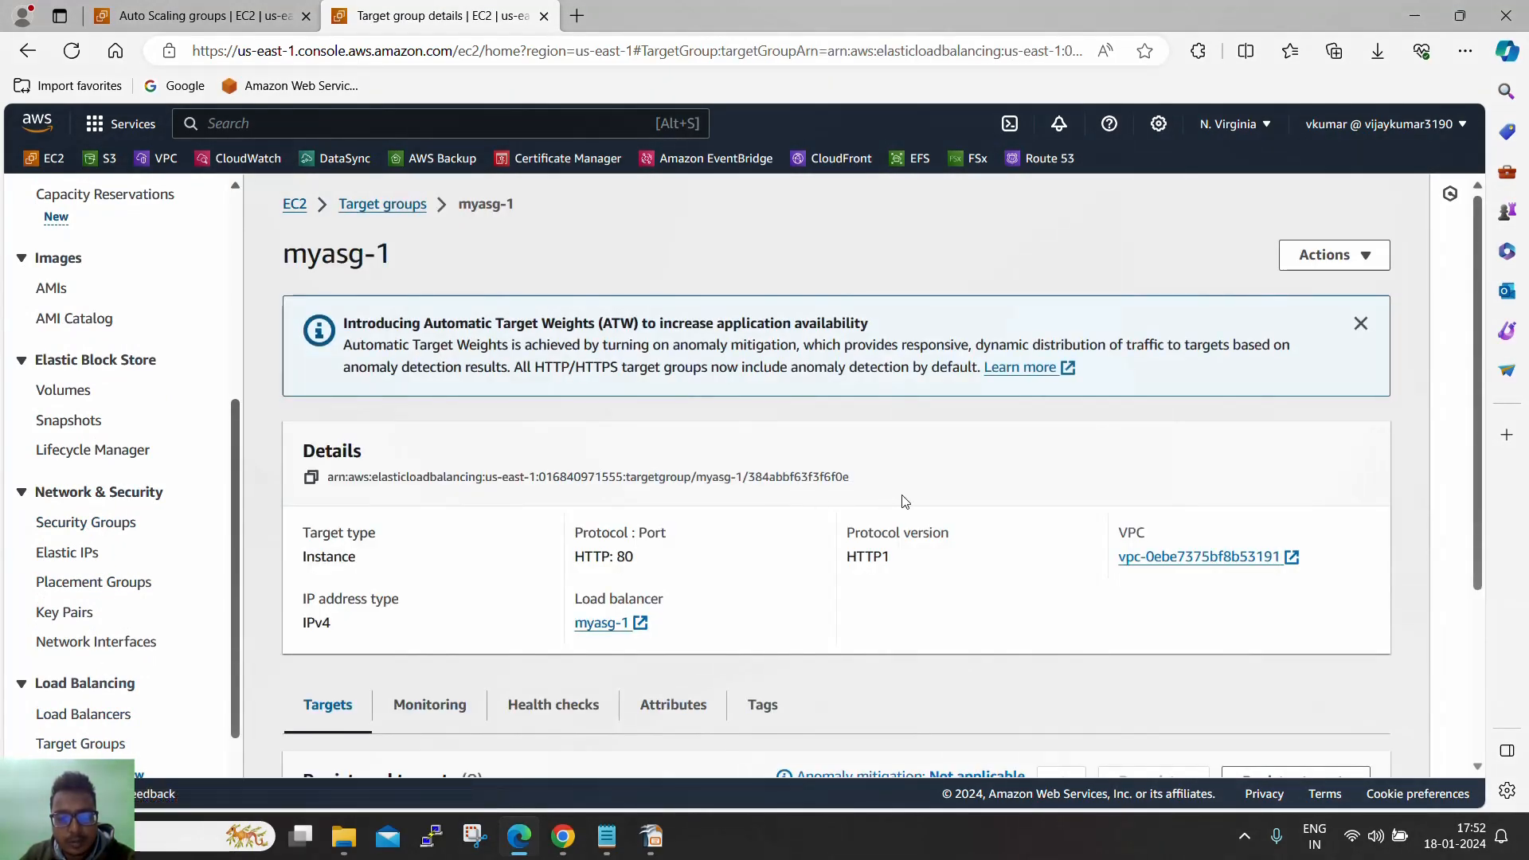
pyautogui.scroll(-3, 887, 519)
pyautogui.scroll(-3, 884, 532)
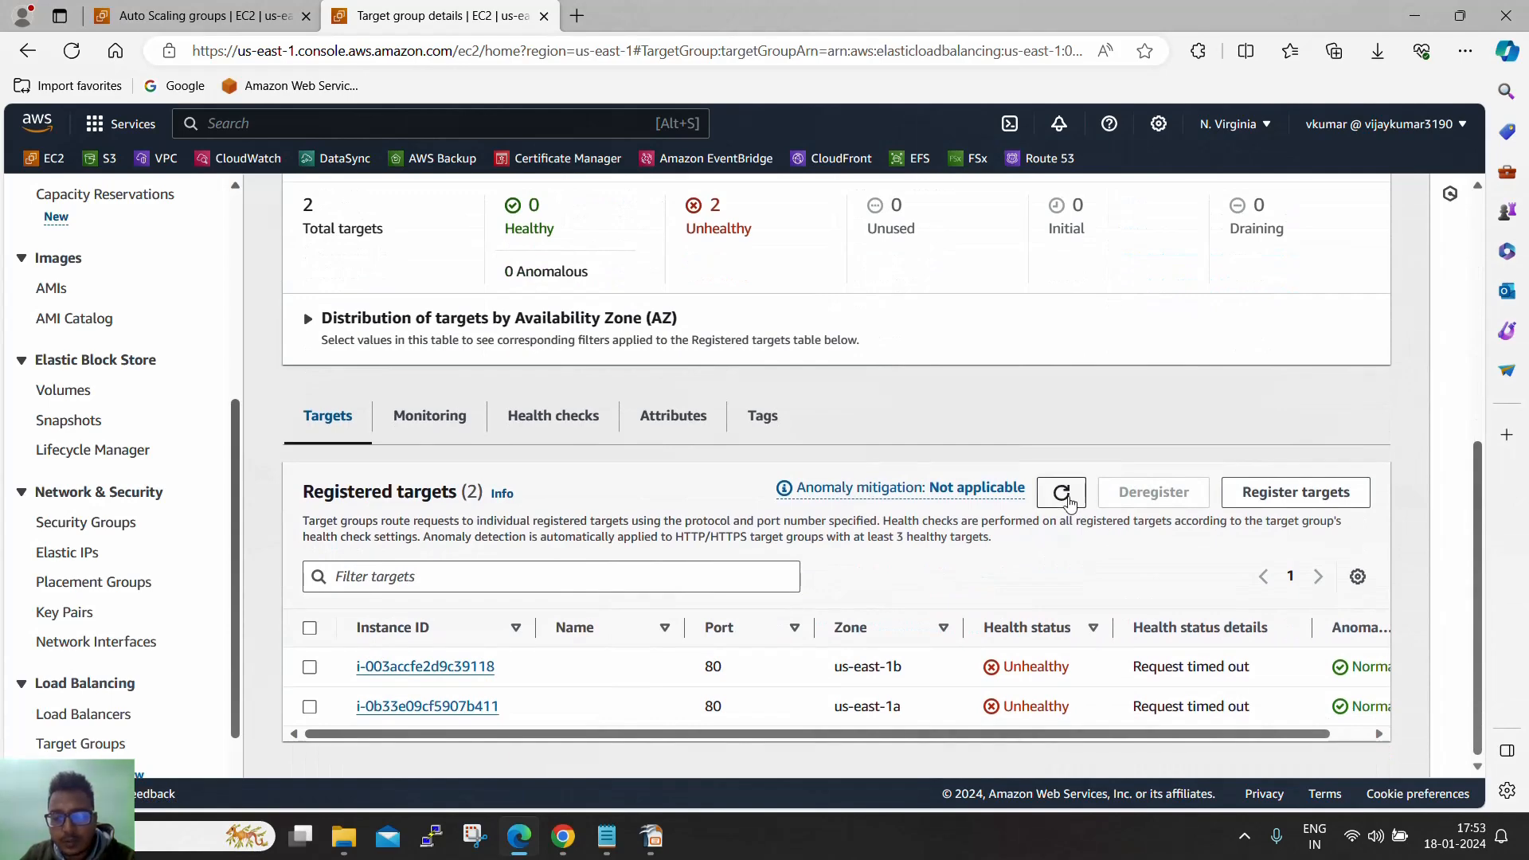
pyautogui.click(1063, 494)
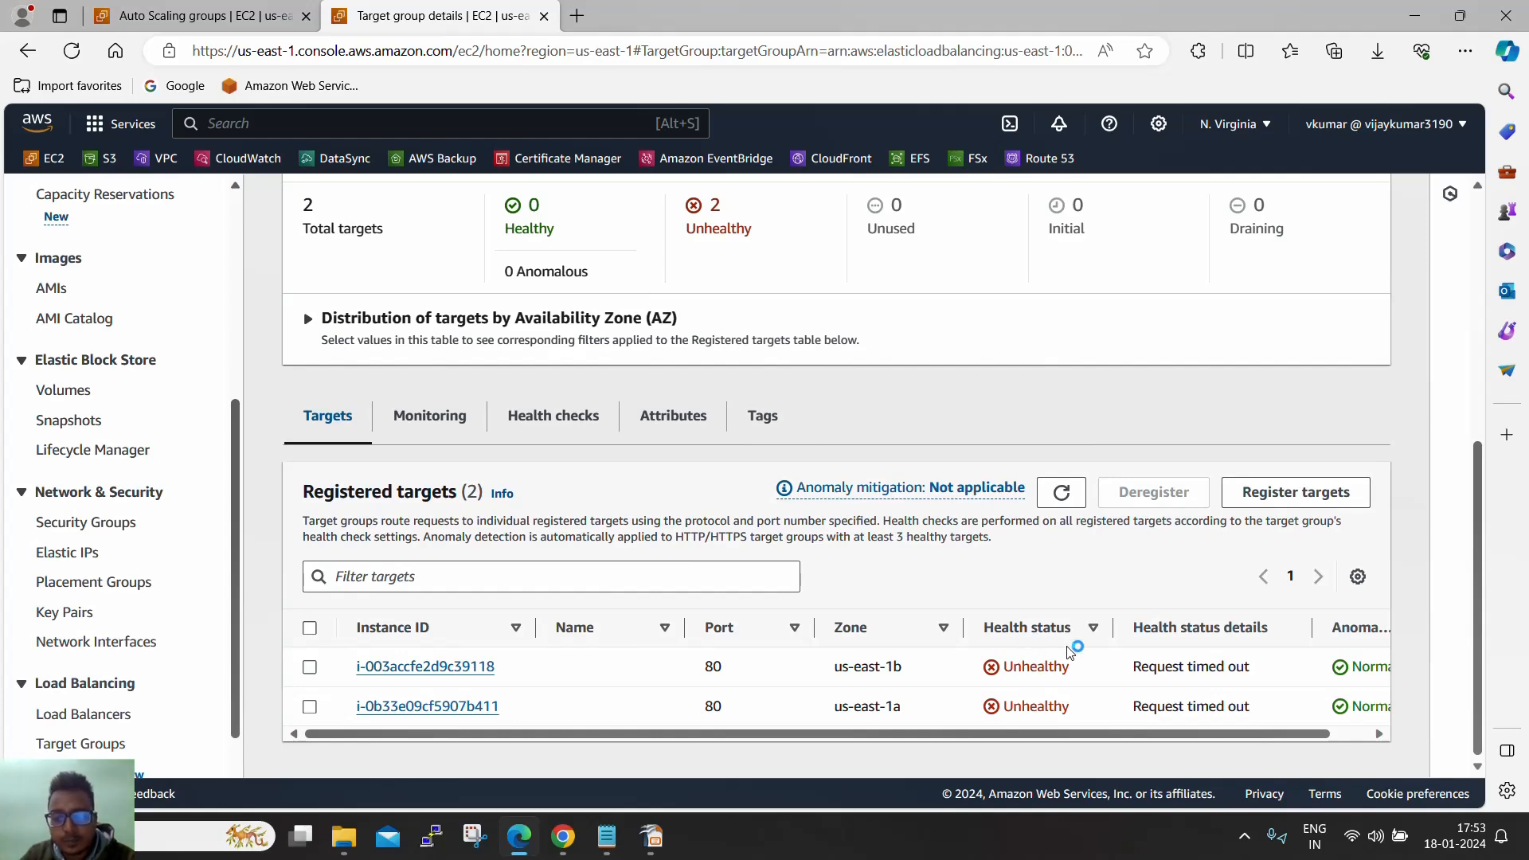
pyautogui.click(1065, 496)
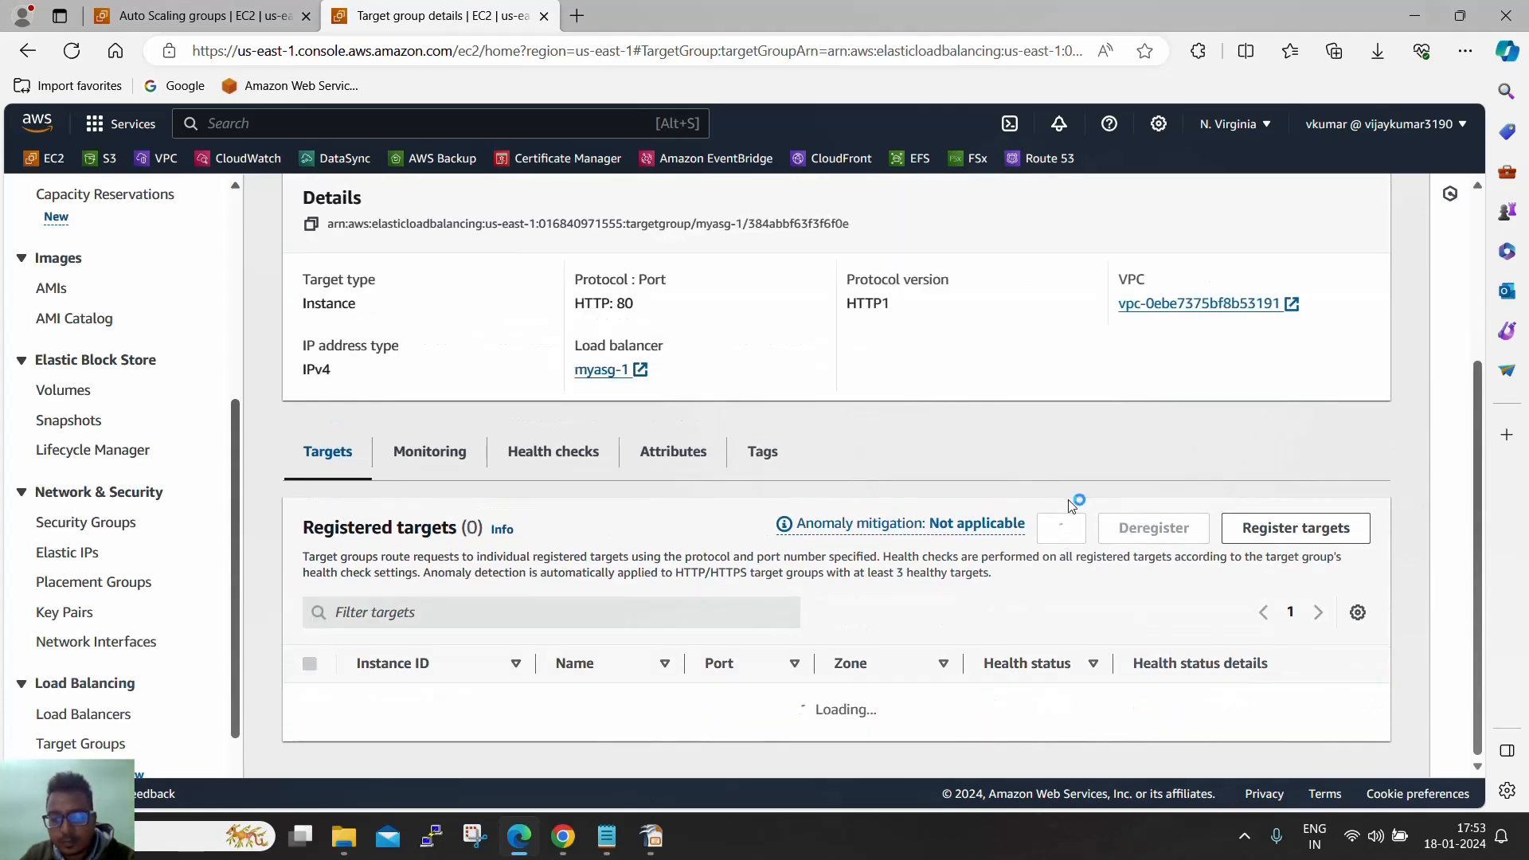
pyautogui.click(1061, 492)
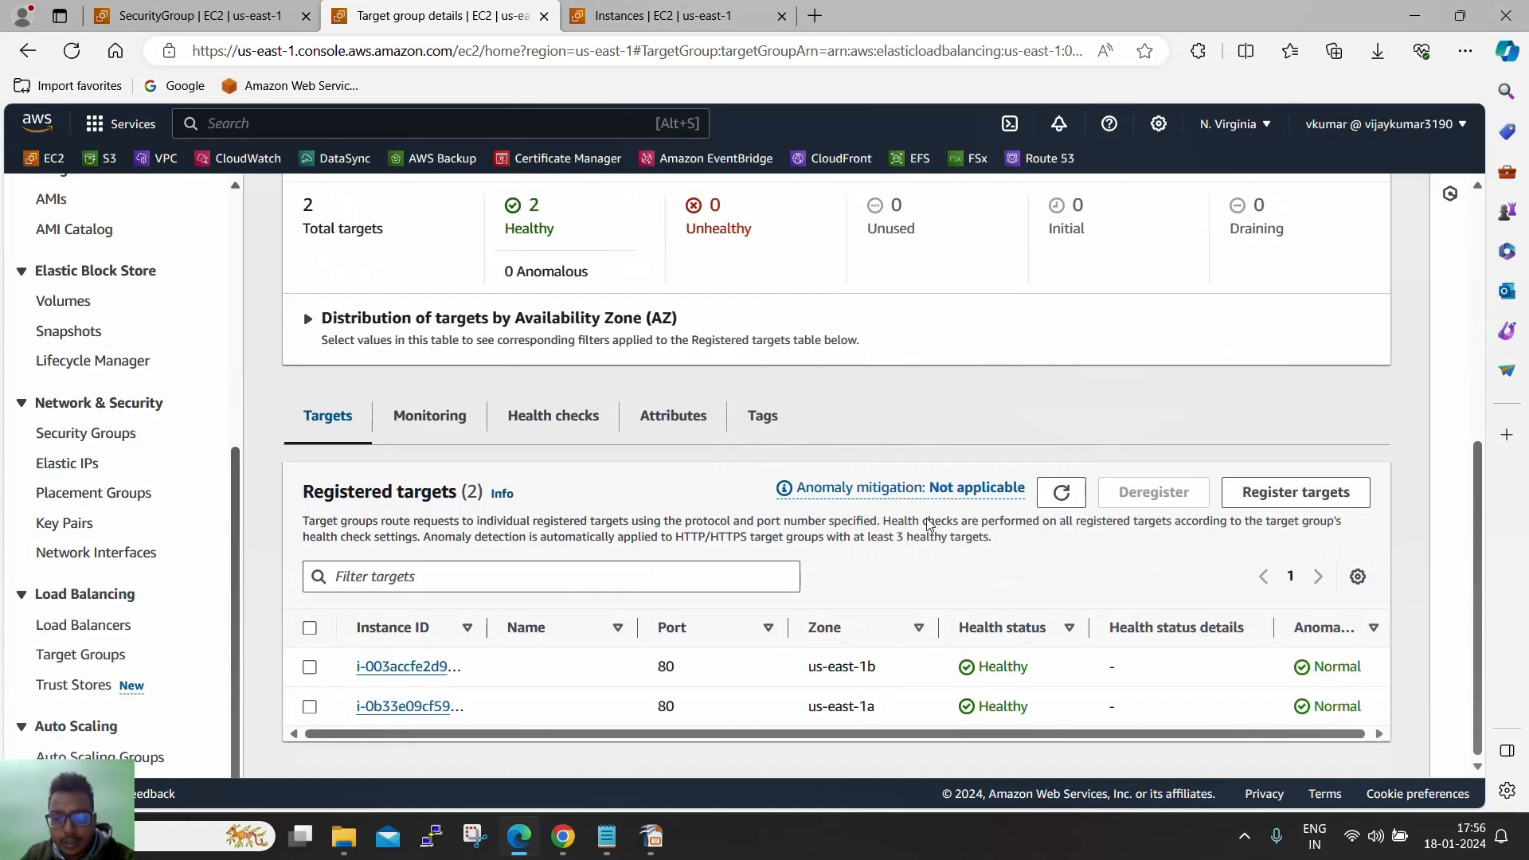
# Step: Examine the health status of the us-east-1b and us-east-1a targets, and dismiss the Automatic Target Weights notice
pyautogui.scroll(1, 939, 534)
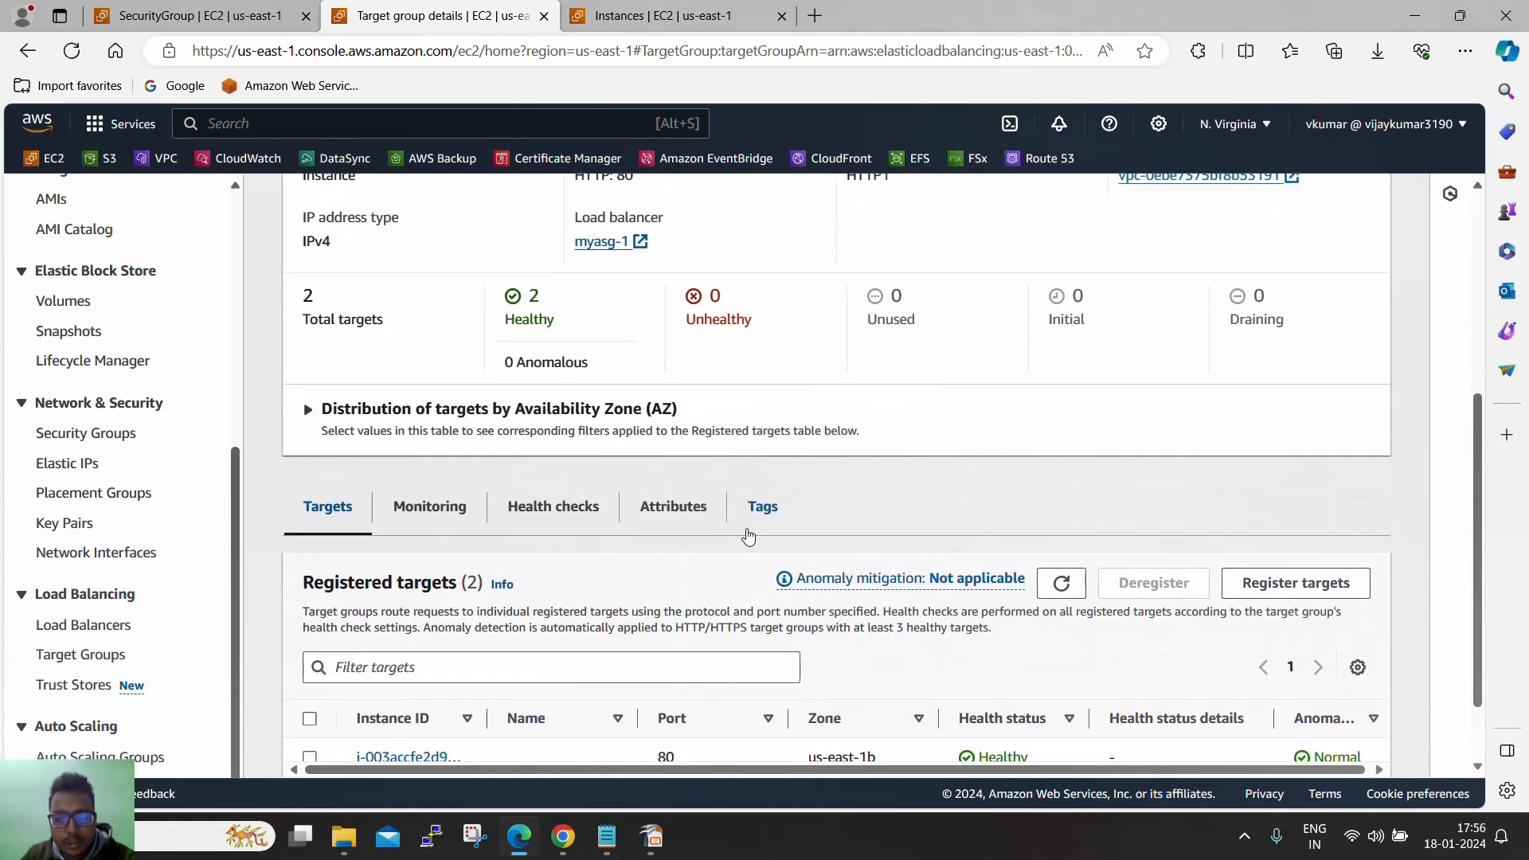
pyautogui.scroll(-1, 900, 541)
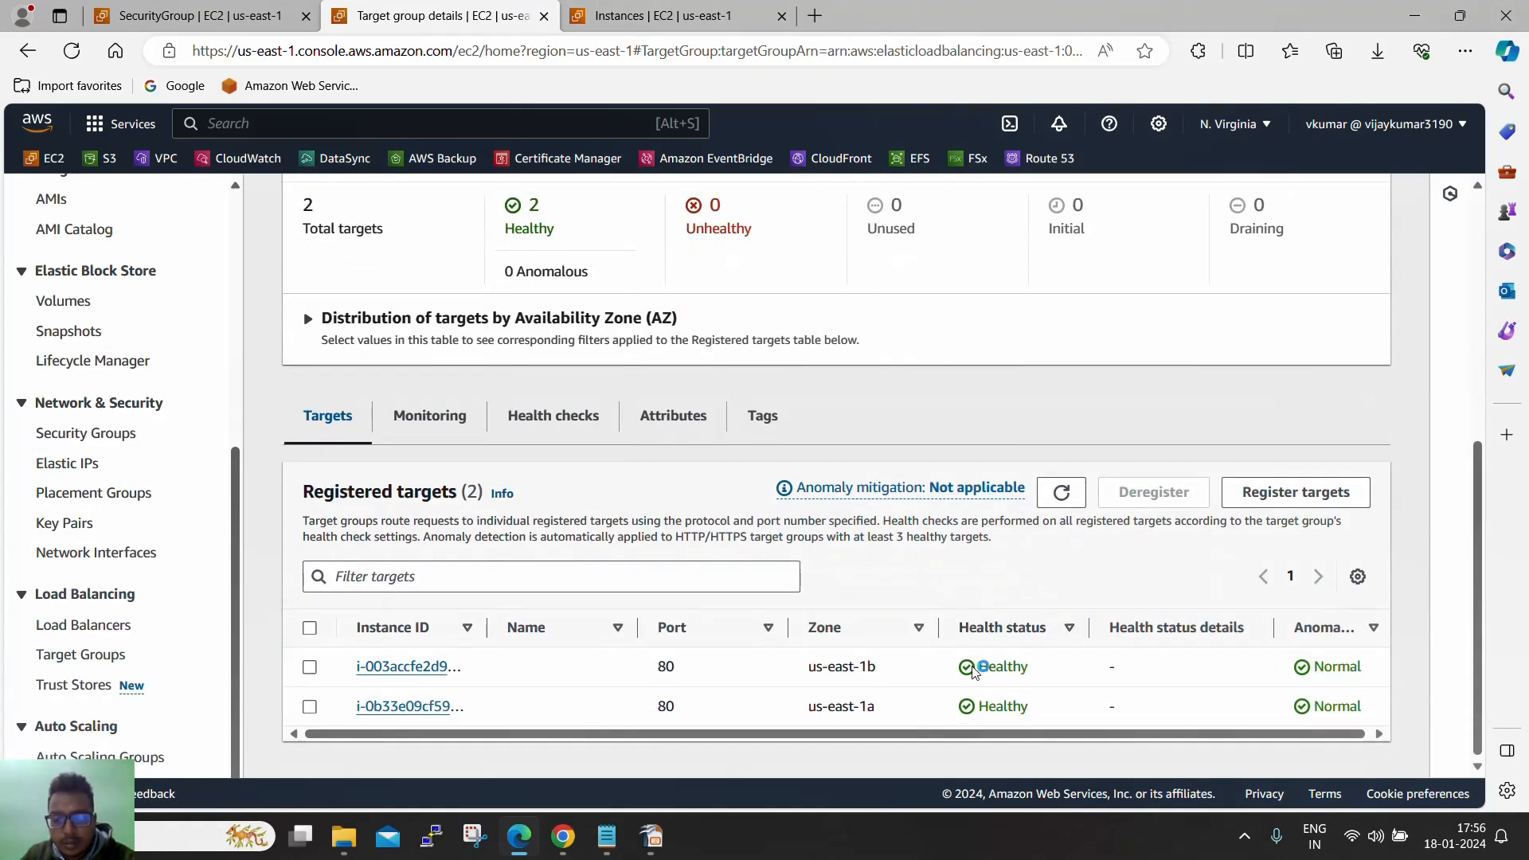
pyautogui.doubleClick(991, 667)
pyautogui.doubleClick(1003, 707)
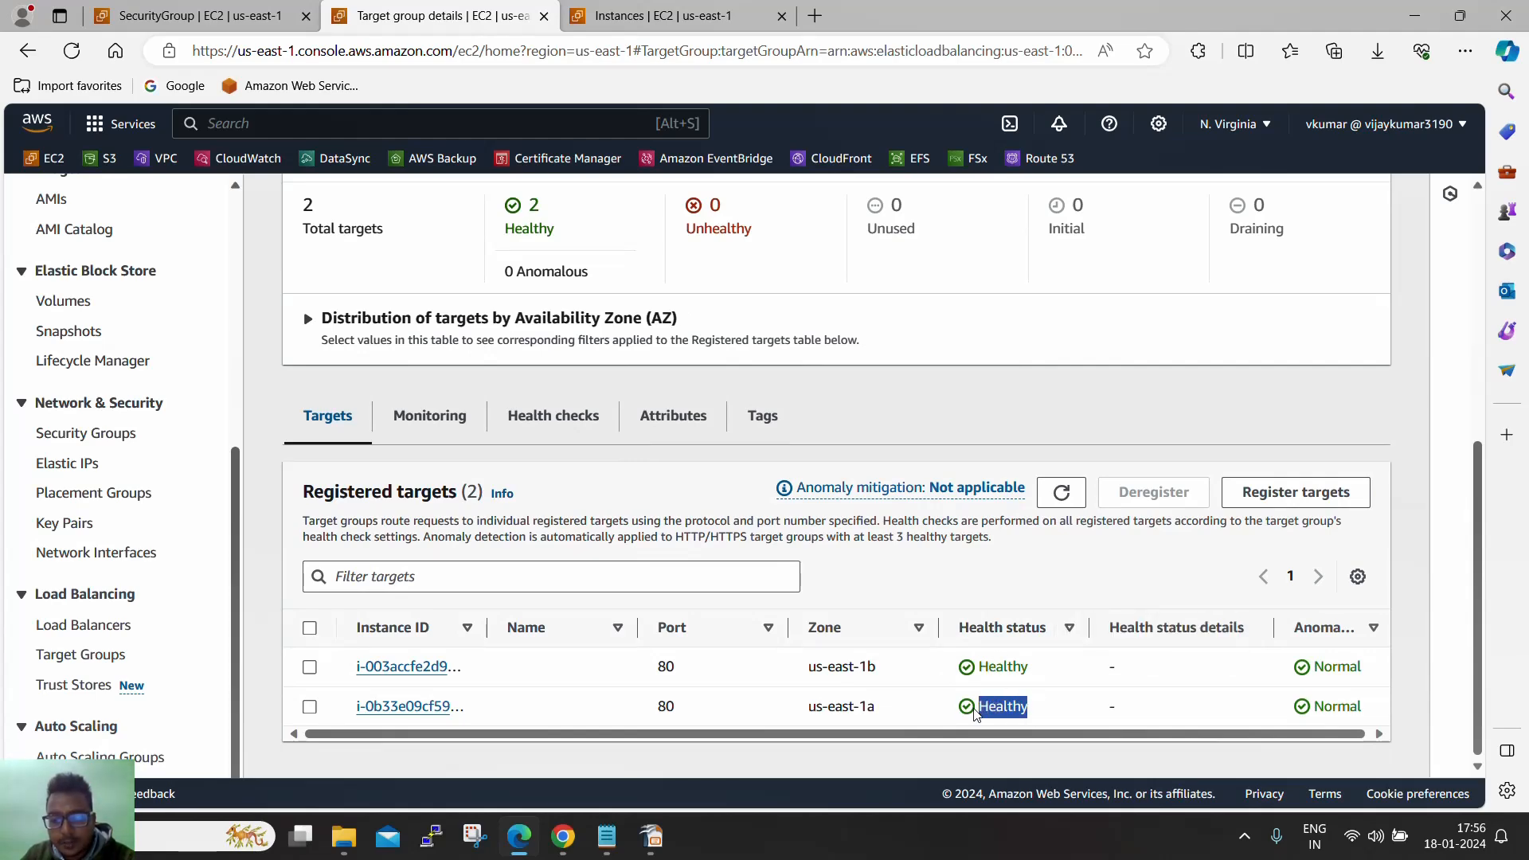
pyautogui.scroll(5, 843, 550)
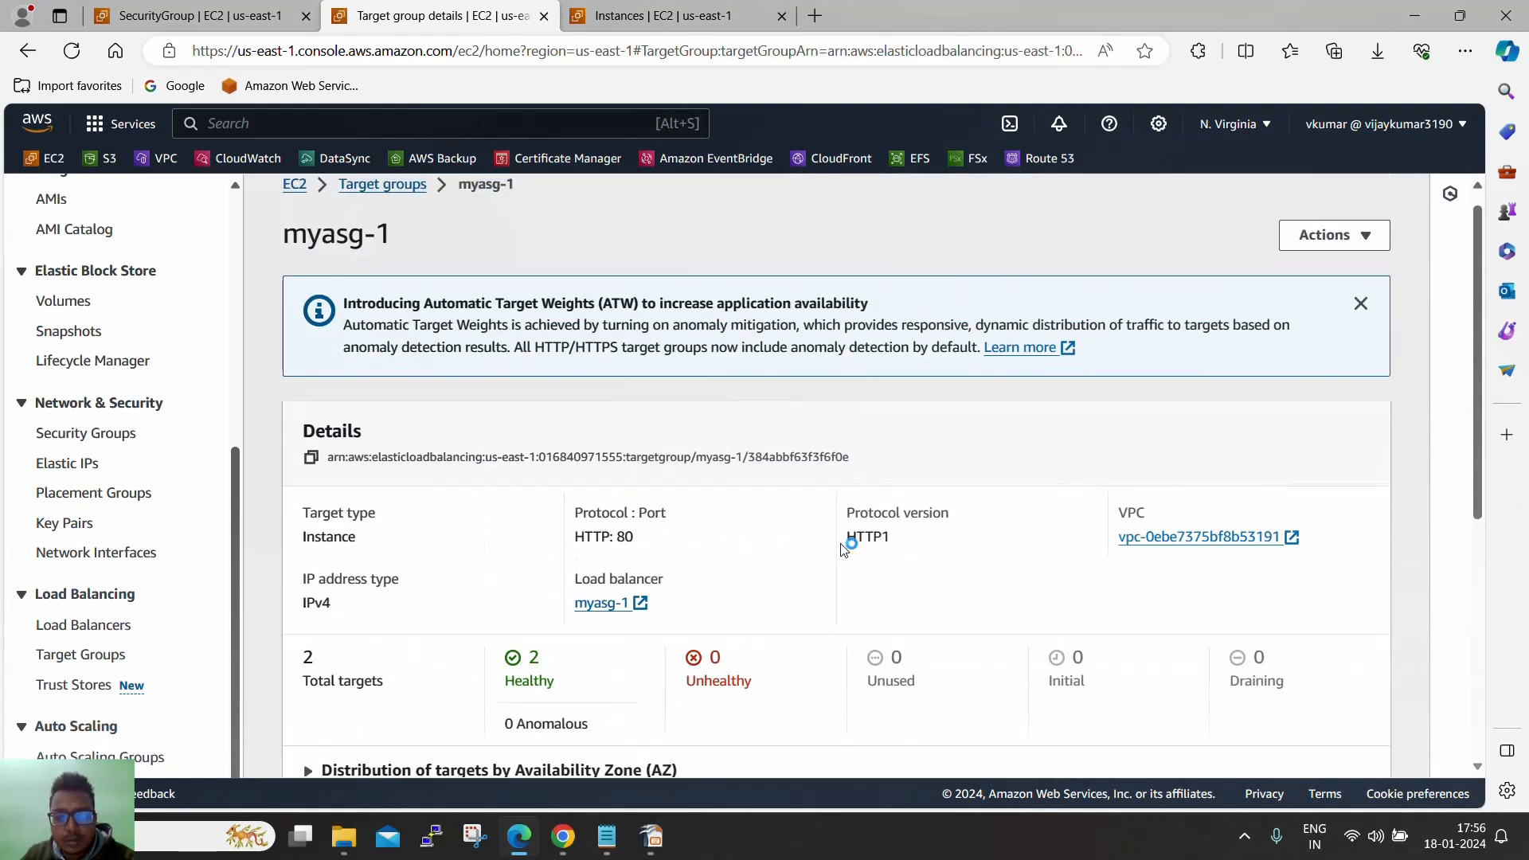
pyautogui.click(1361, 305)
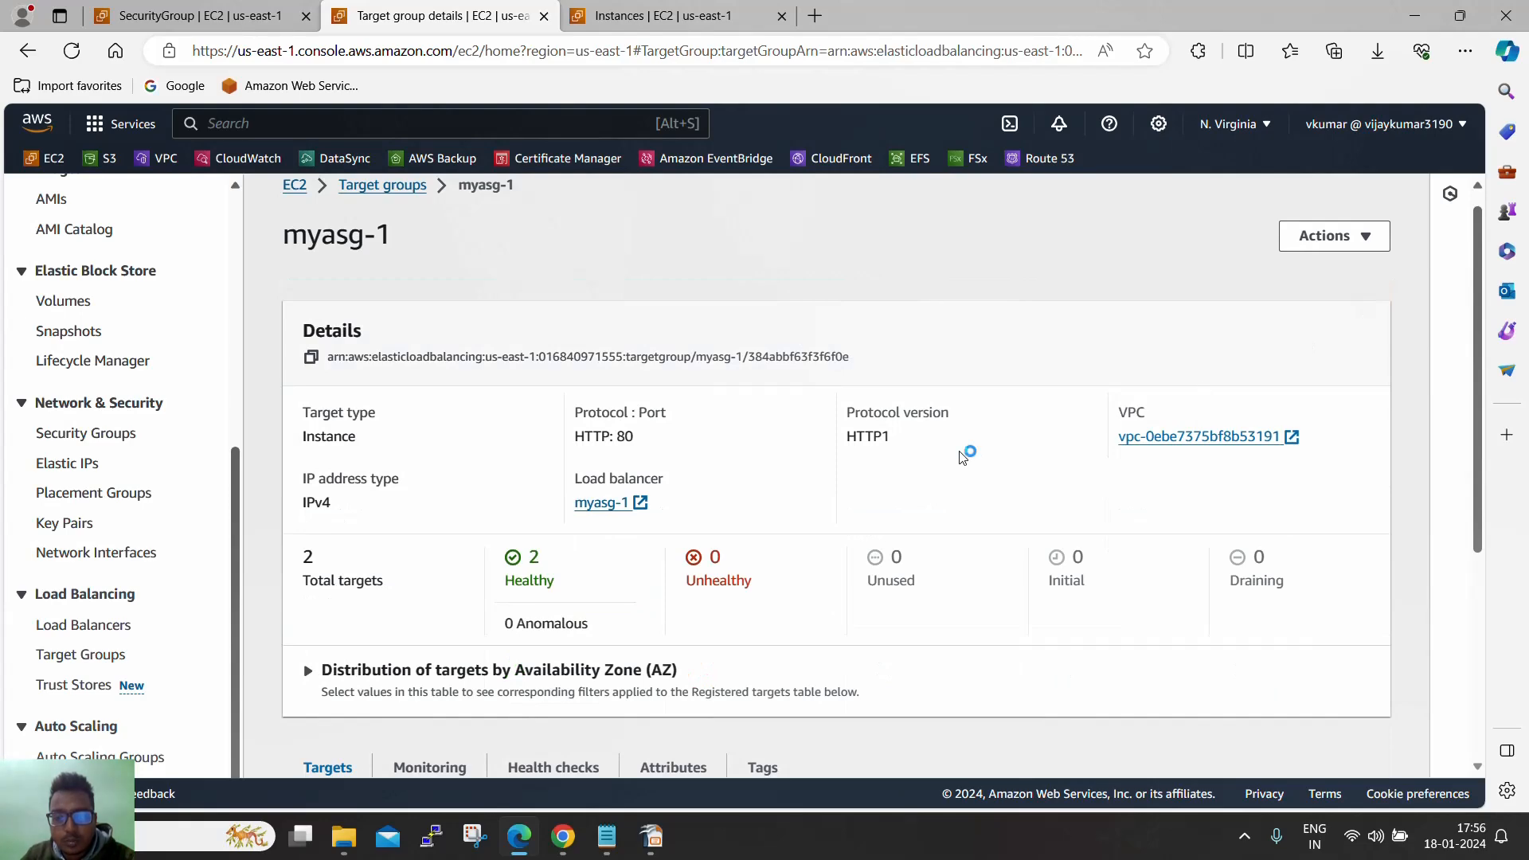
# Step: Recheck myasg-1's registered targets and health summary, and reopen the load balancers list with myasg-1 selected
pyautogui.scroll(-2, 962, 455)
pyautogui.scroll(-2, 978, 495)
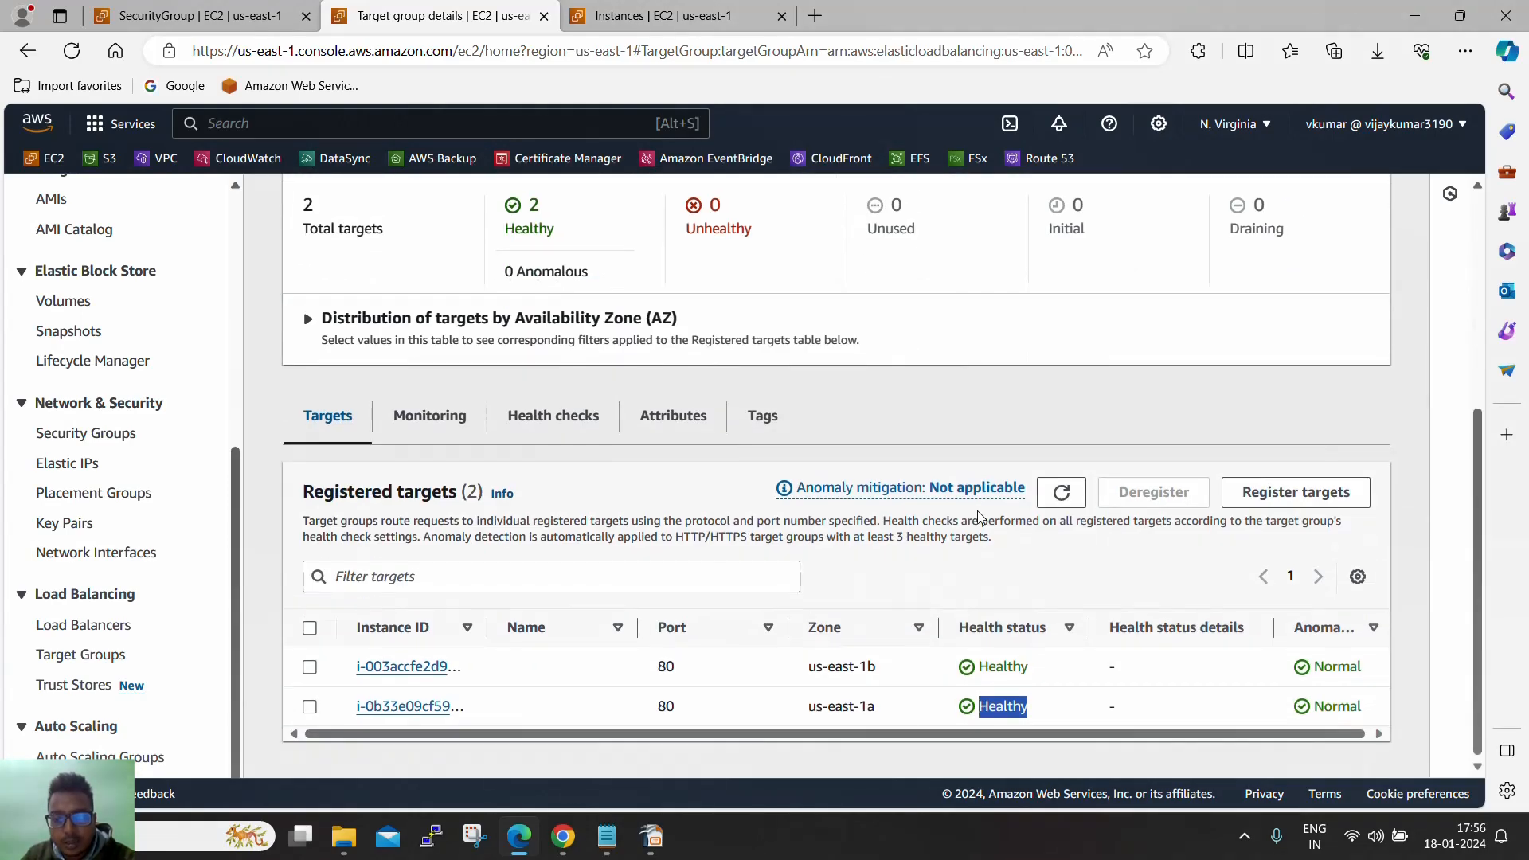
pyautogui.hscroll(1, 853, 736)
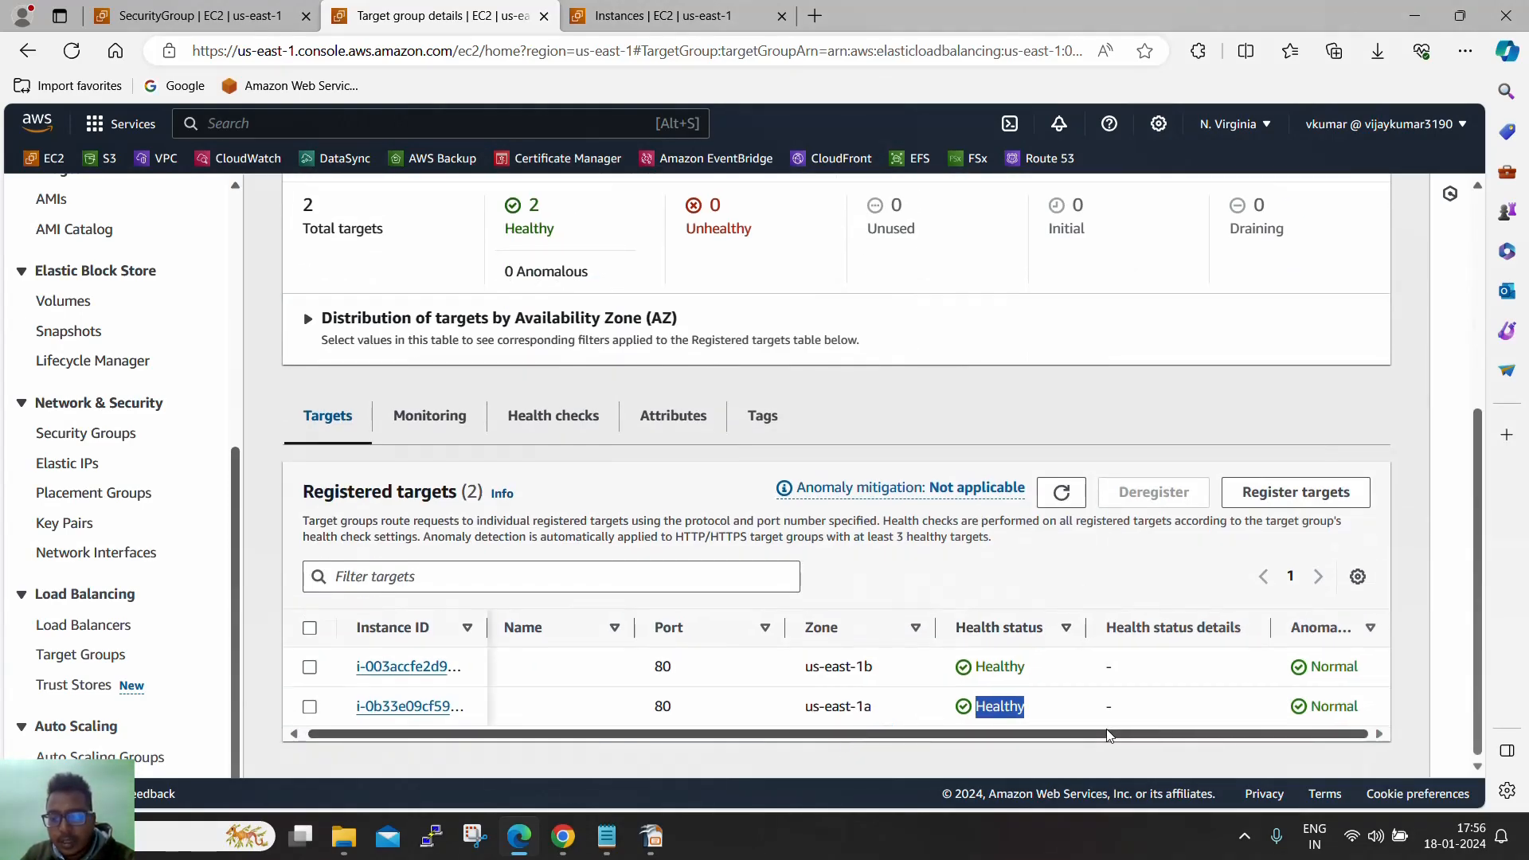
pyautogui.click(1041, 678)
pyautogui.scroll(4, 688, 402)
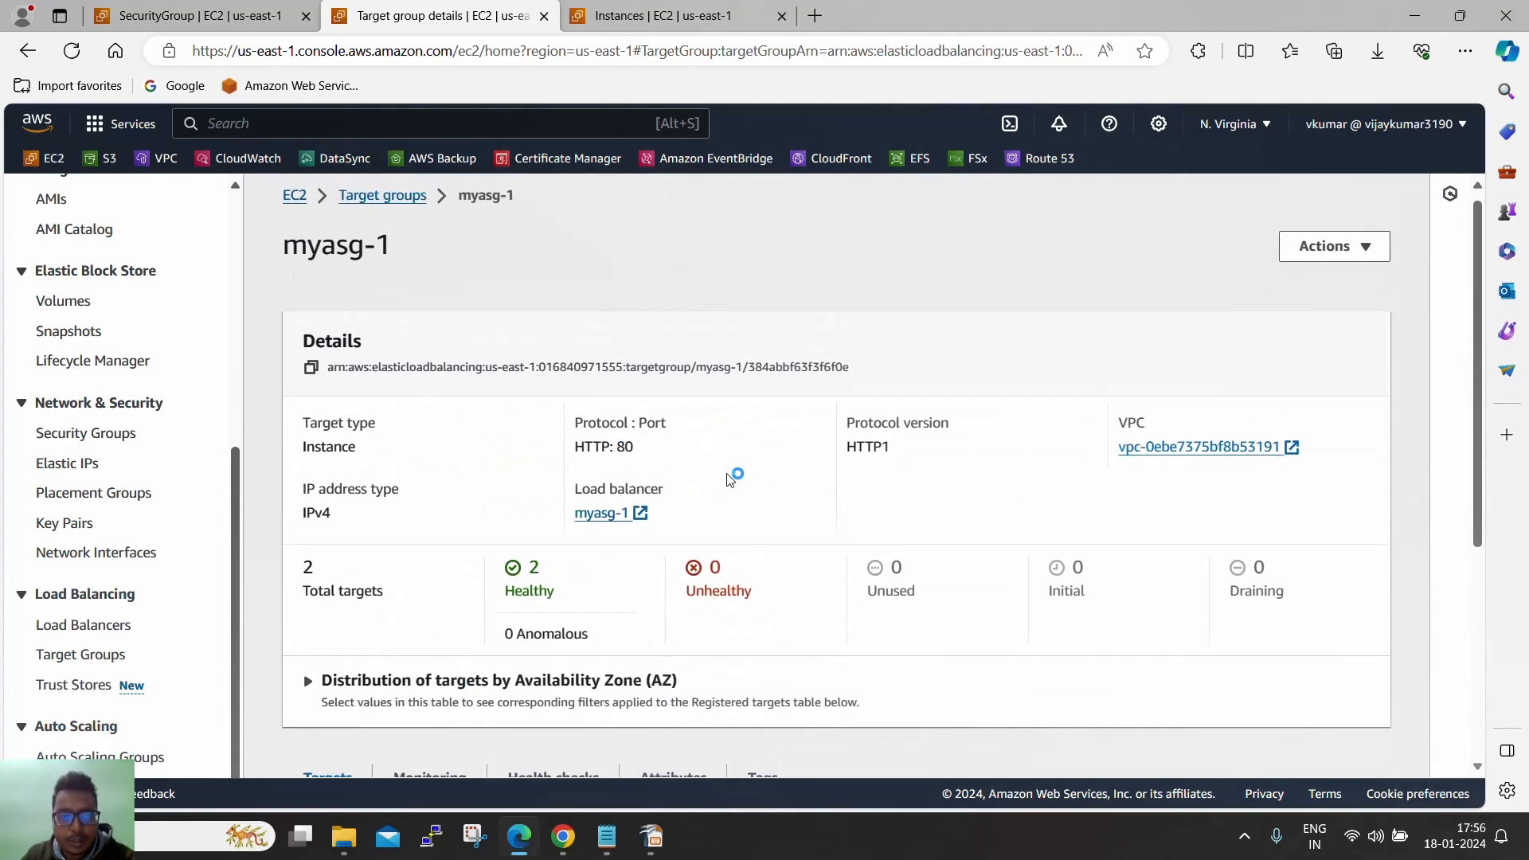
pyautogui.click(97, 628)
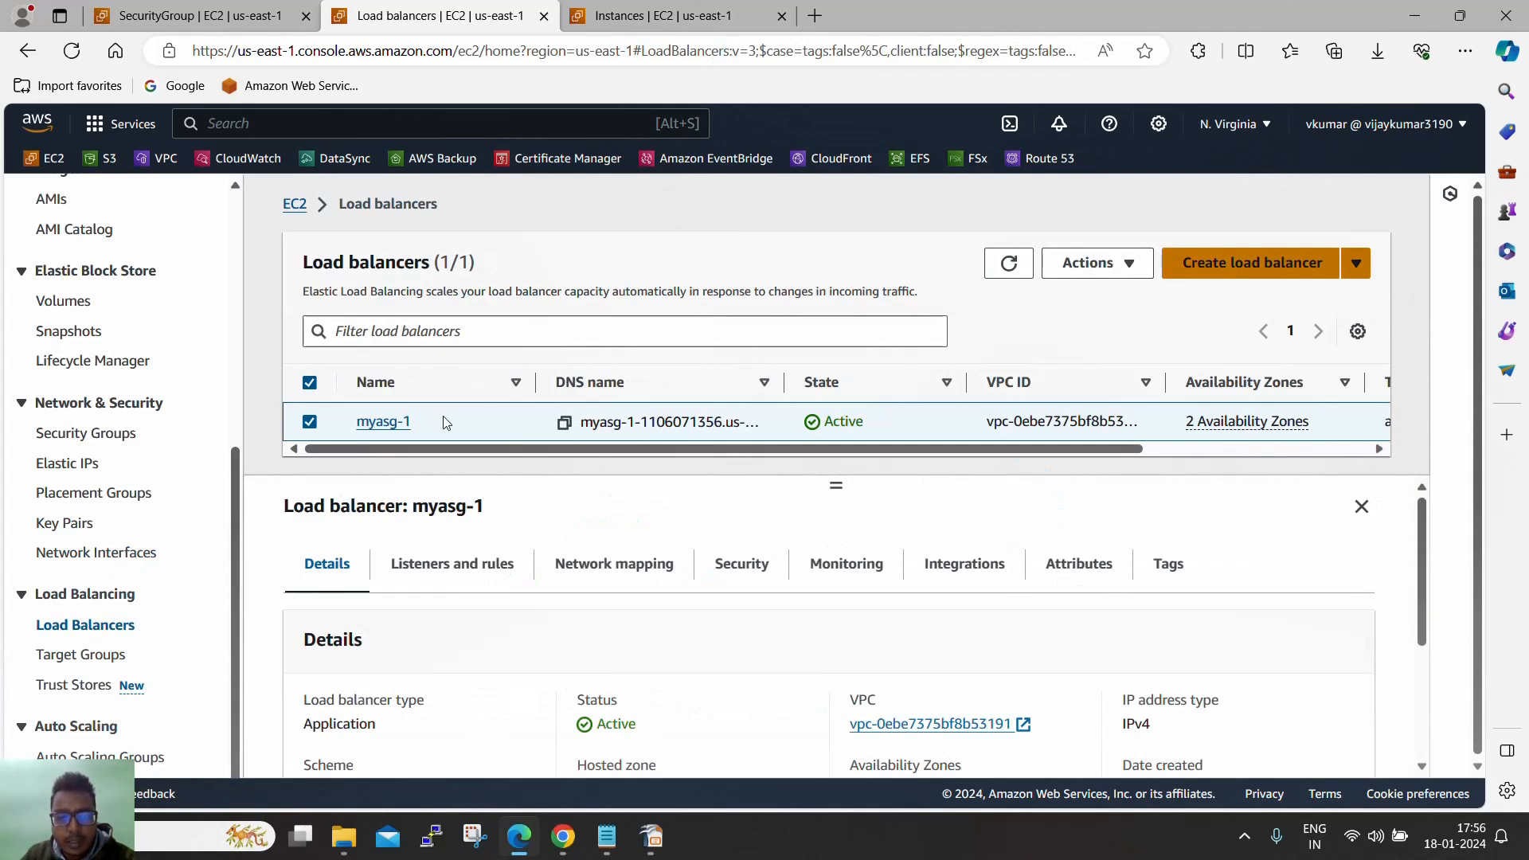
# Step: Copy the DNS name from load balancer myasg-1's details and open it in a new browser tab
pyautogui.click(384, 423)
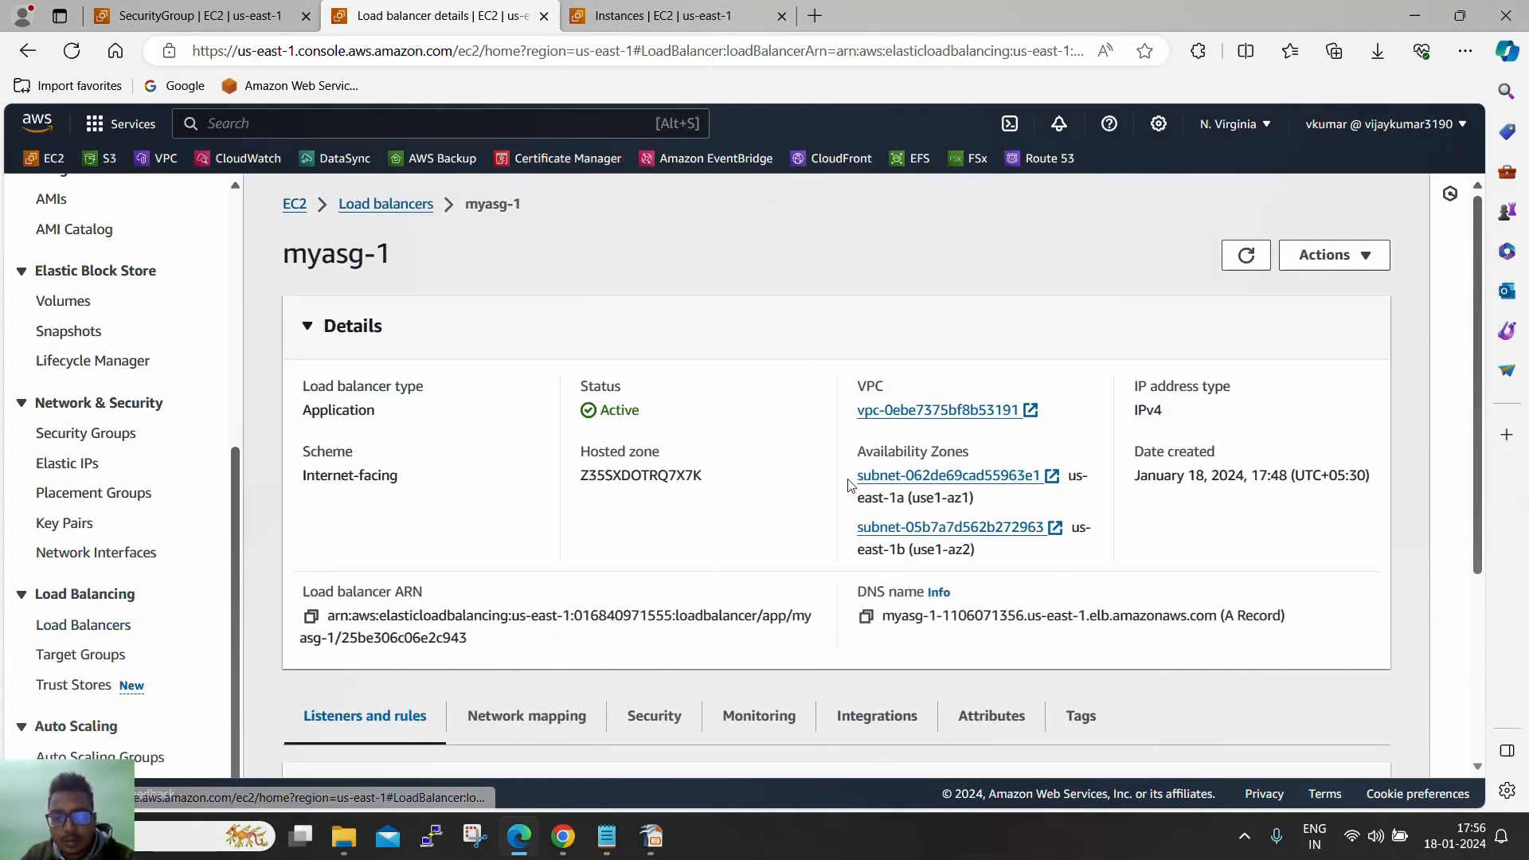
pyautogui.click(864, 618)
pyautogui.click(814, 24)
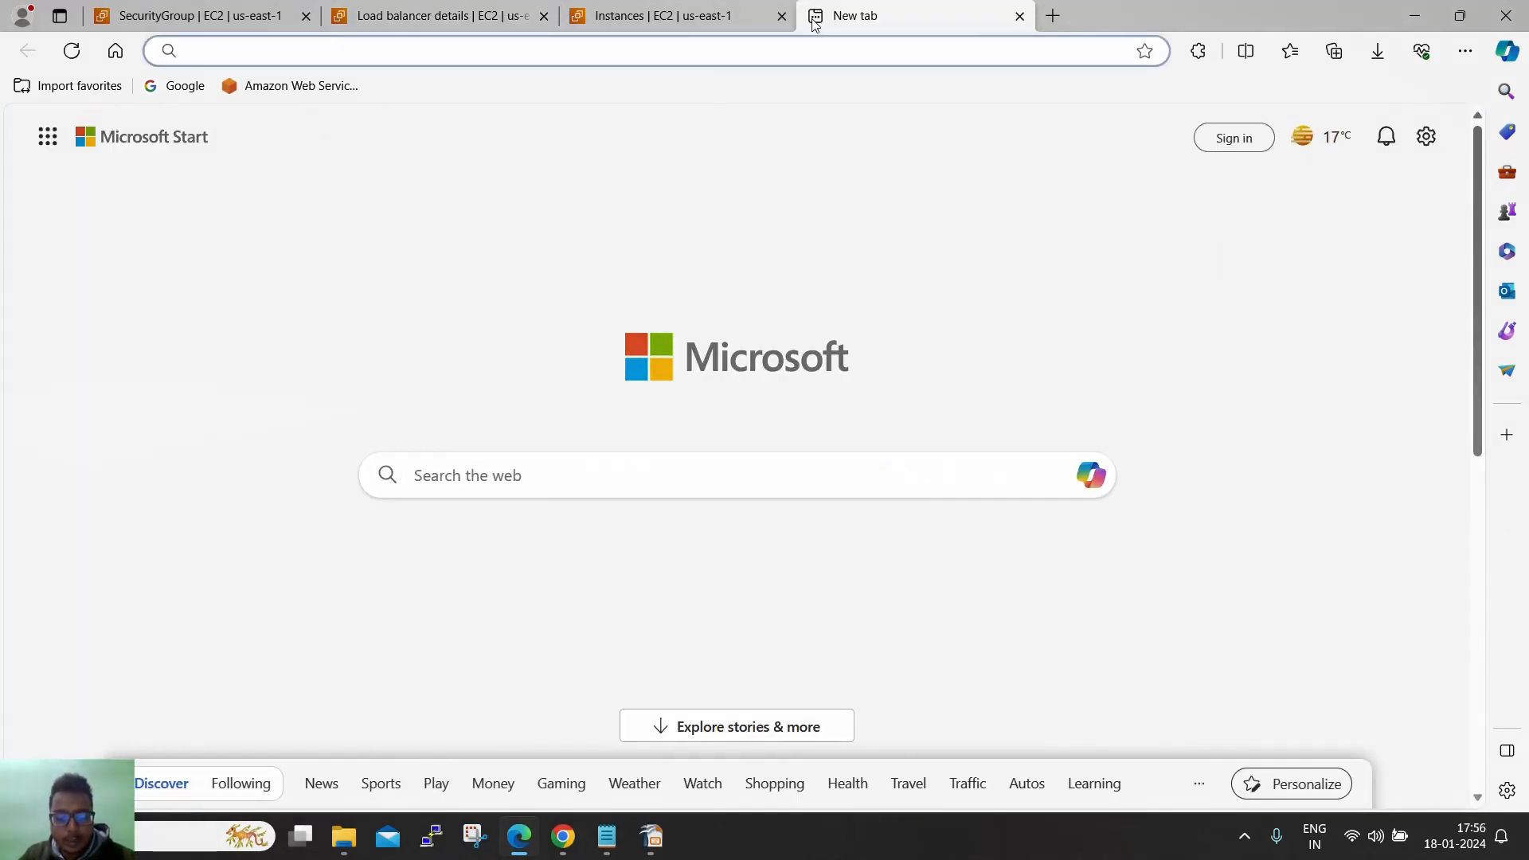
pyautogui.hotkey('ctrl', 'v')
pyautogui.press('Return')
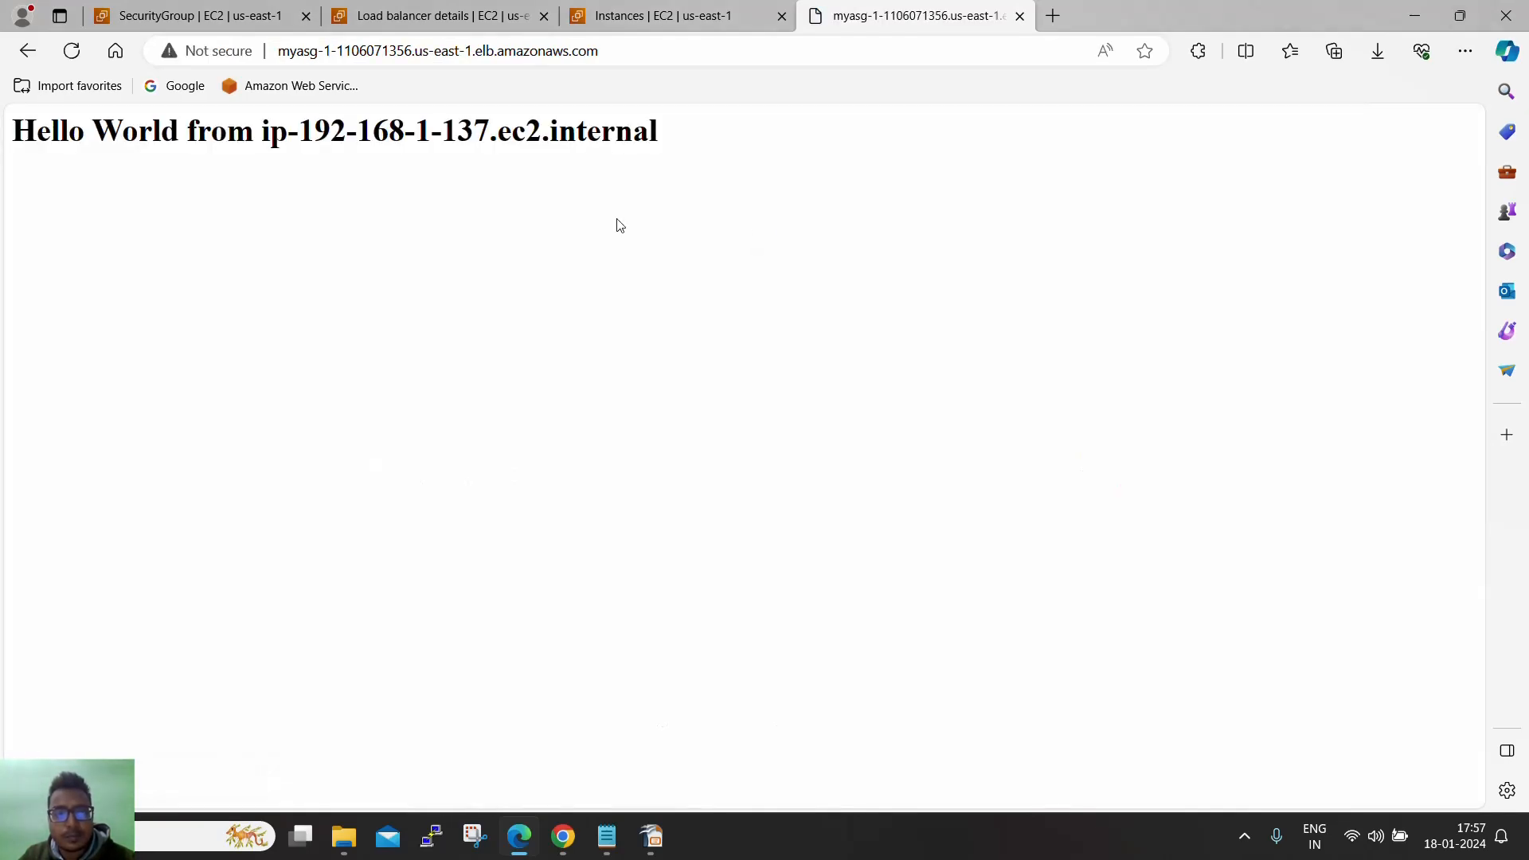
# Step: Reload the load balancer's web page repeatedly to check which instance host name answers each request
pyautogui.click(72, 53)
pyautogui.click(72, 53)
pyautogui.click(73, 53)
pyautogui.click(73, 53)
pyautogui.click(72, 52)
pyautogui.click(73, 52)
pyautogui.click(73, 53)
pyautogui.click(73, 53)
pyautogui.moveTo(444, 132); pyautogui.dragTo(489, 131)
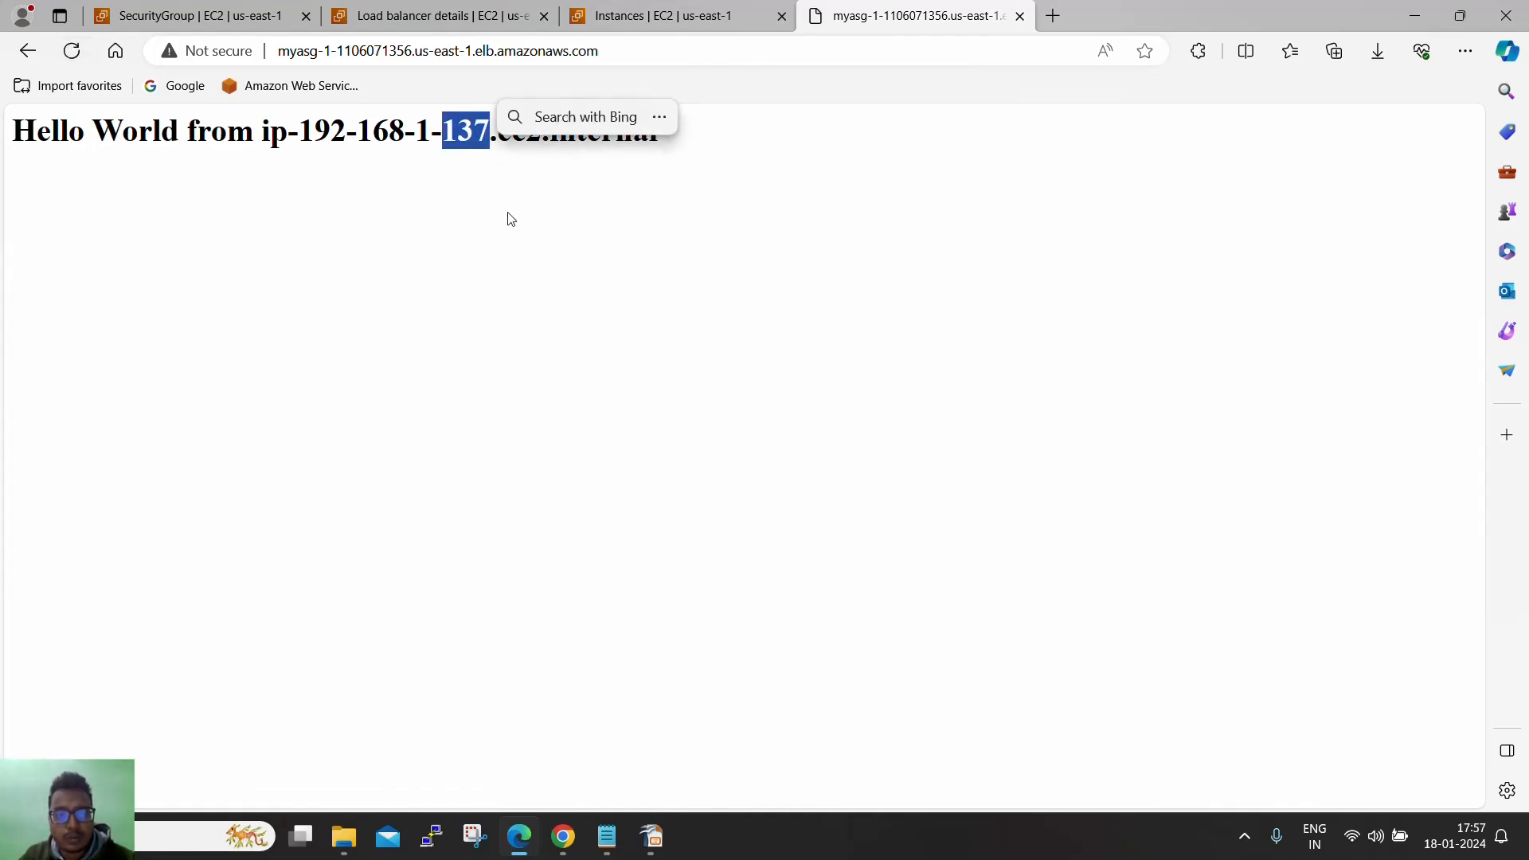
pyautogui.click(72, 53)
# Step: Update Auto Scaling group myasg's size to a desired capacity of 3 and a minimum desired capacity of 3
pyautogui.click(293, 23)
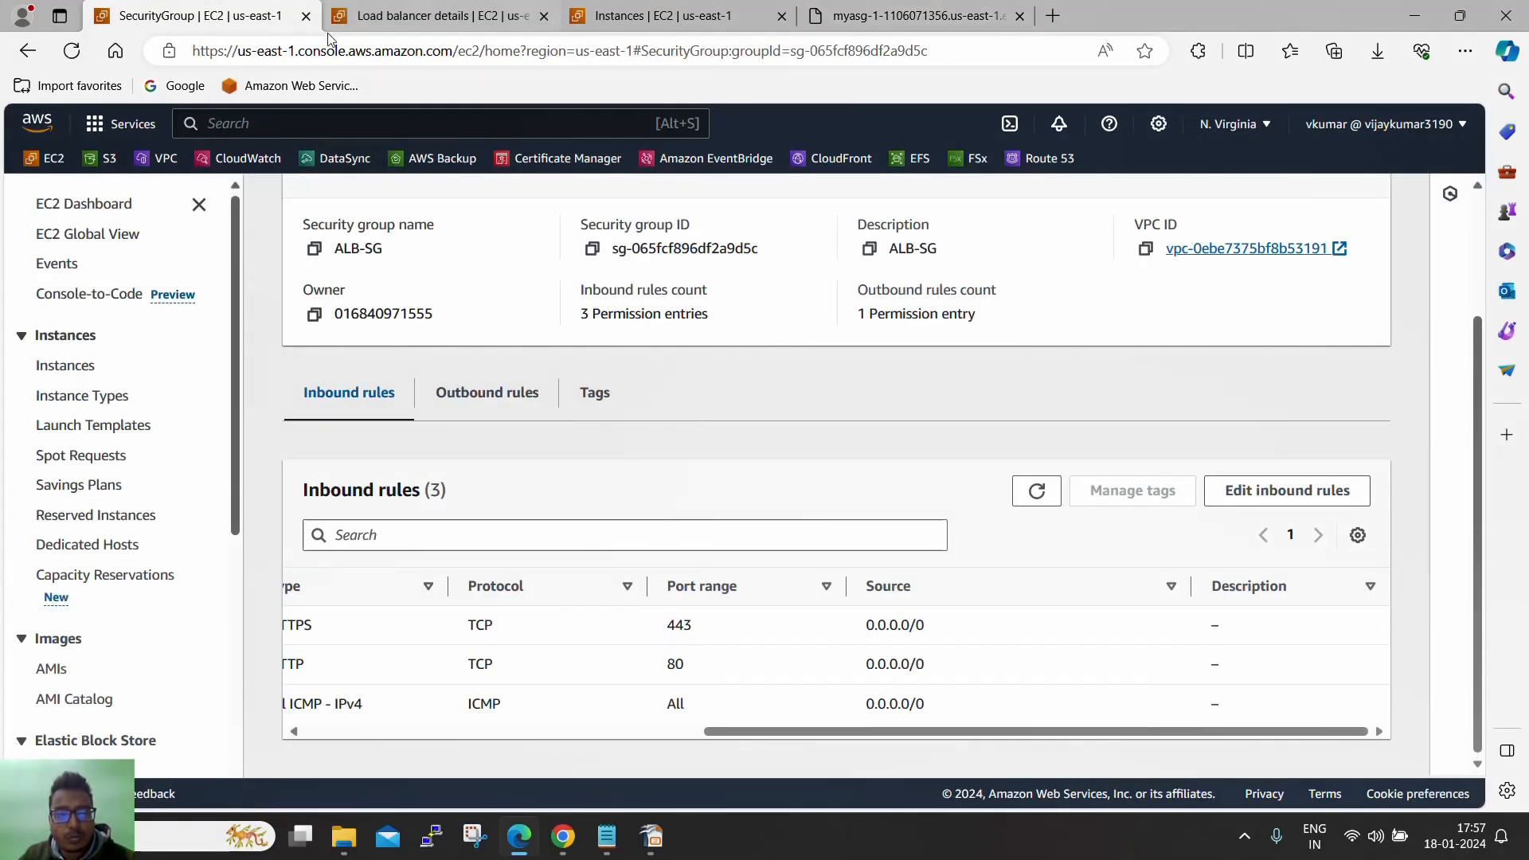
pyautogui.scroll(2, 436, 243)
pyautogui.scroll(-6, 96, 622)
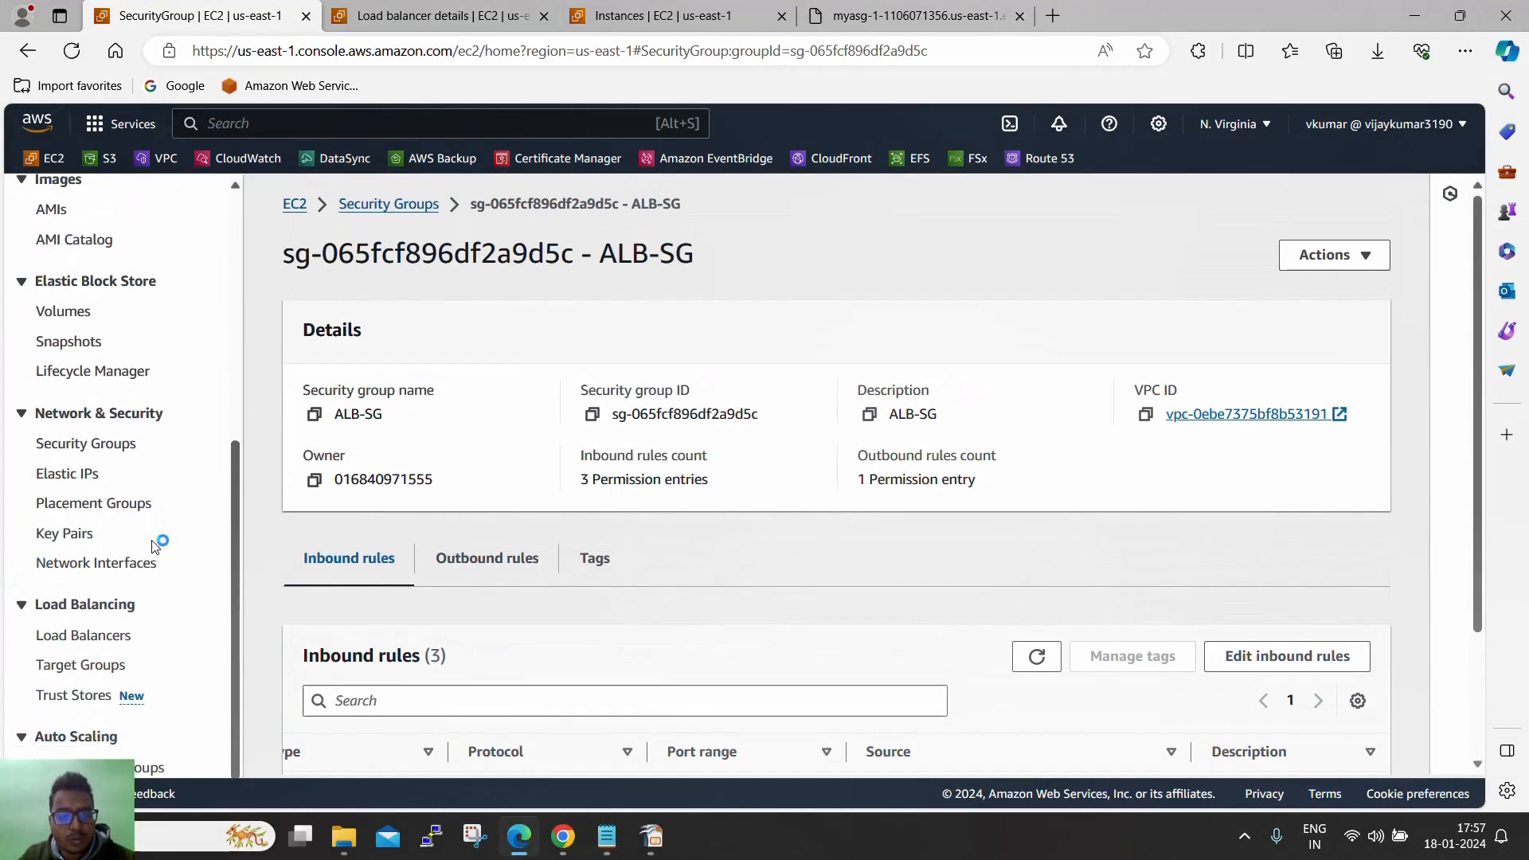
pyautogui.click(114, 755)
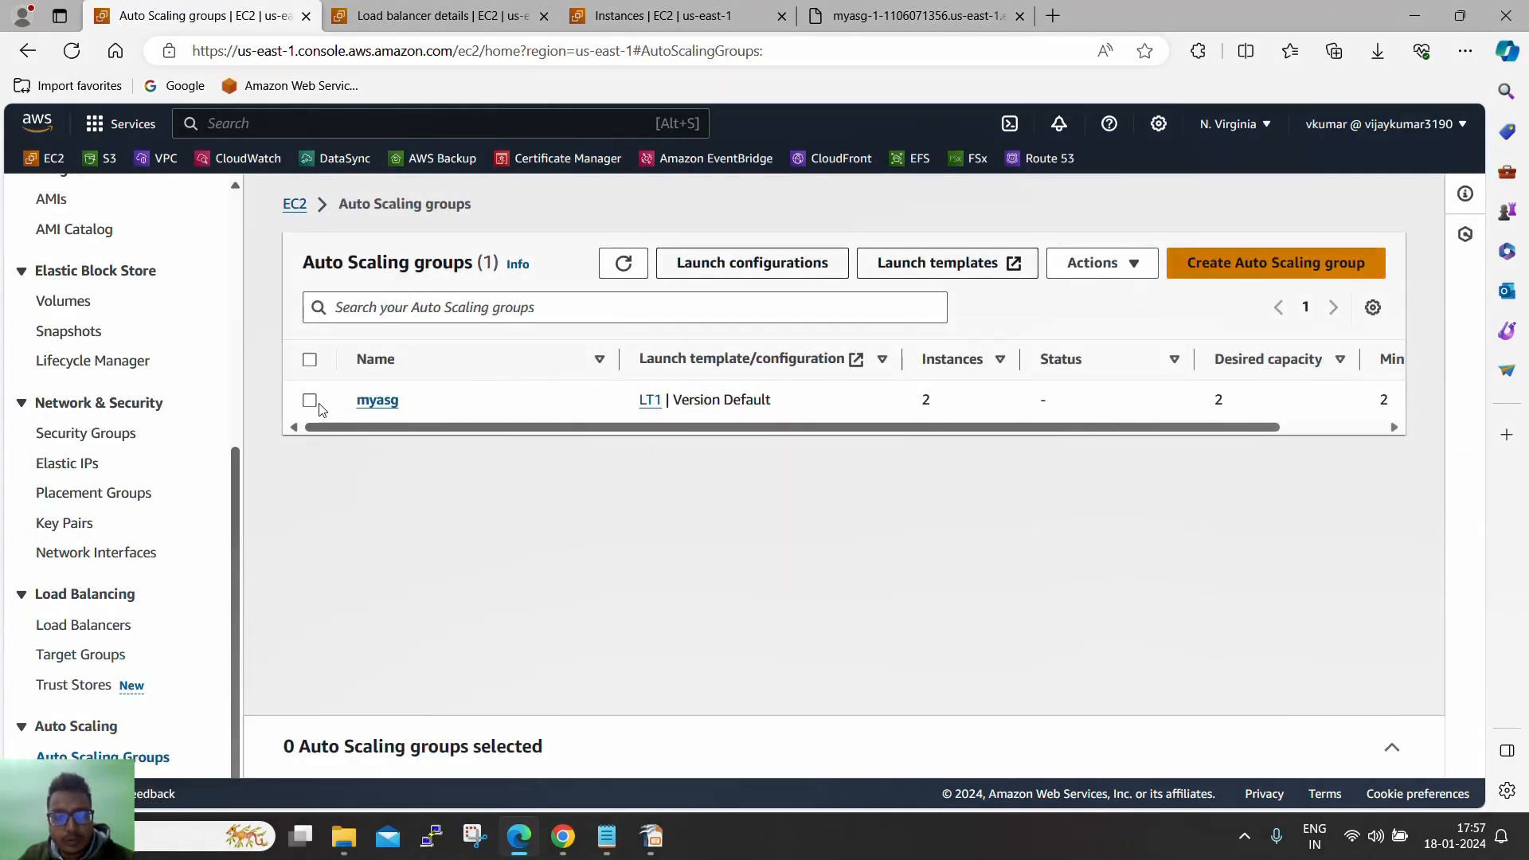
pyautogui.click(371, 403)
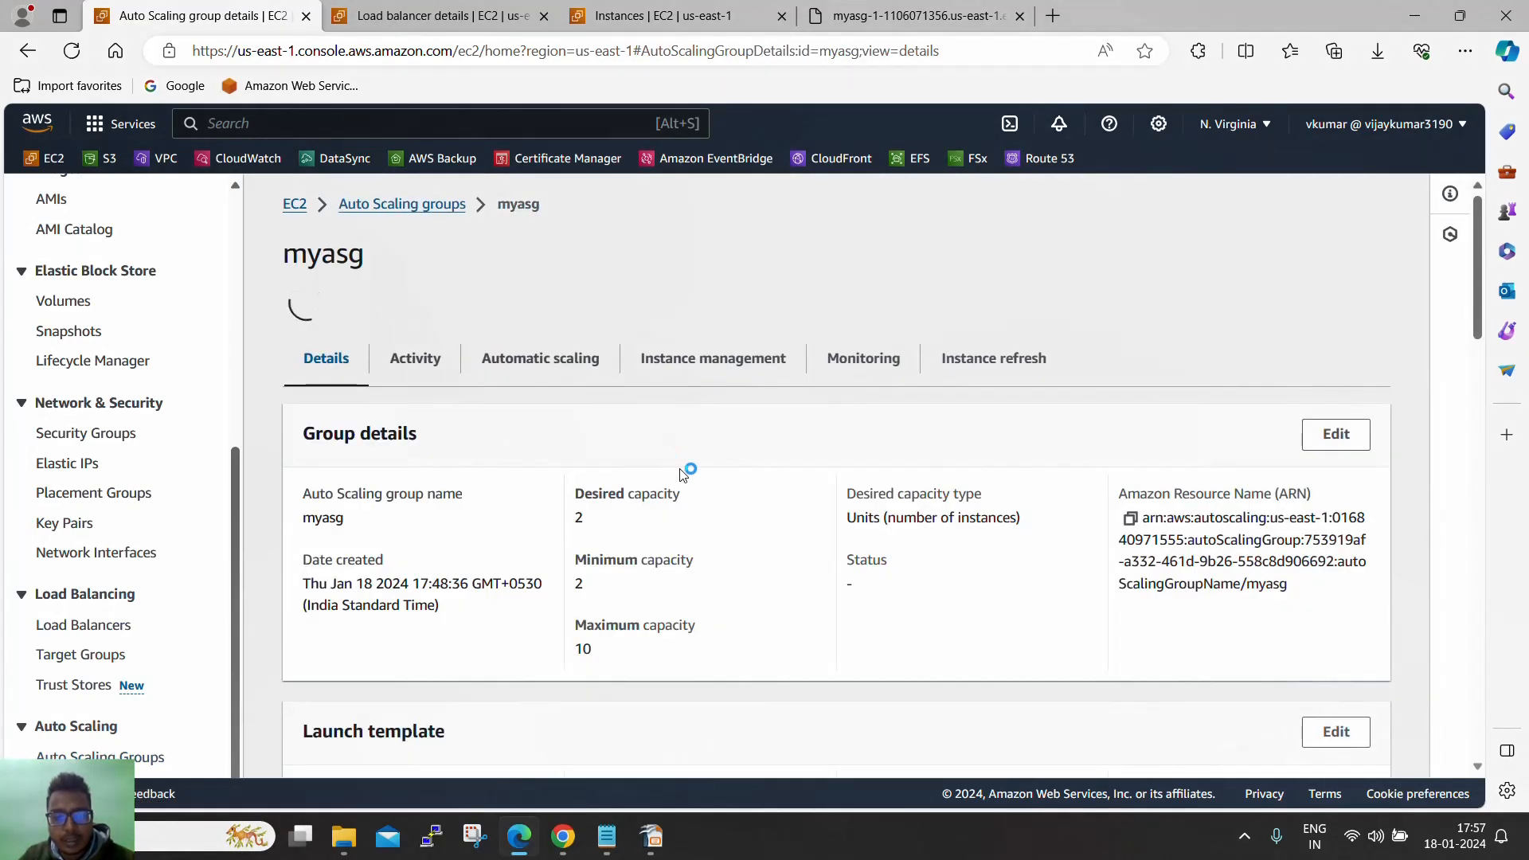
pyautogui.click(1345, 383)
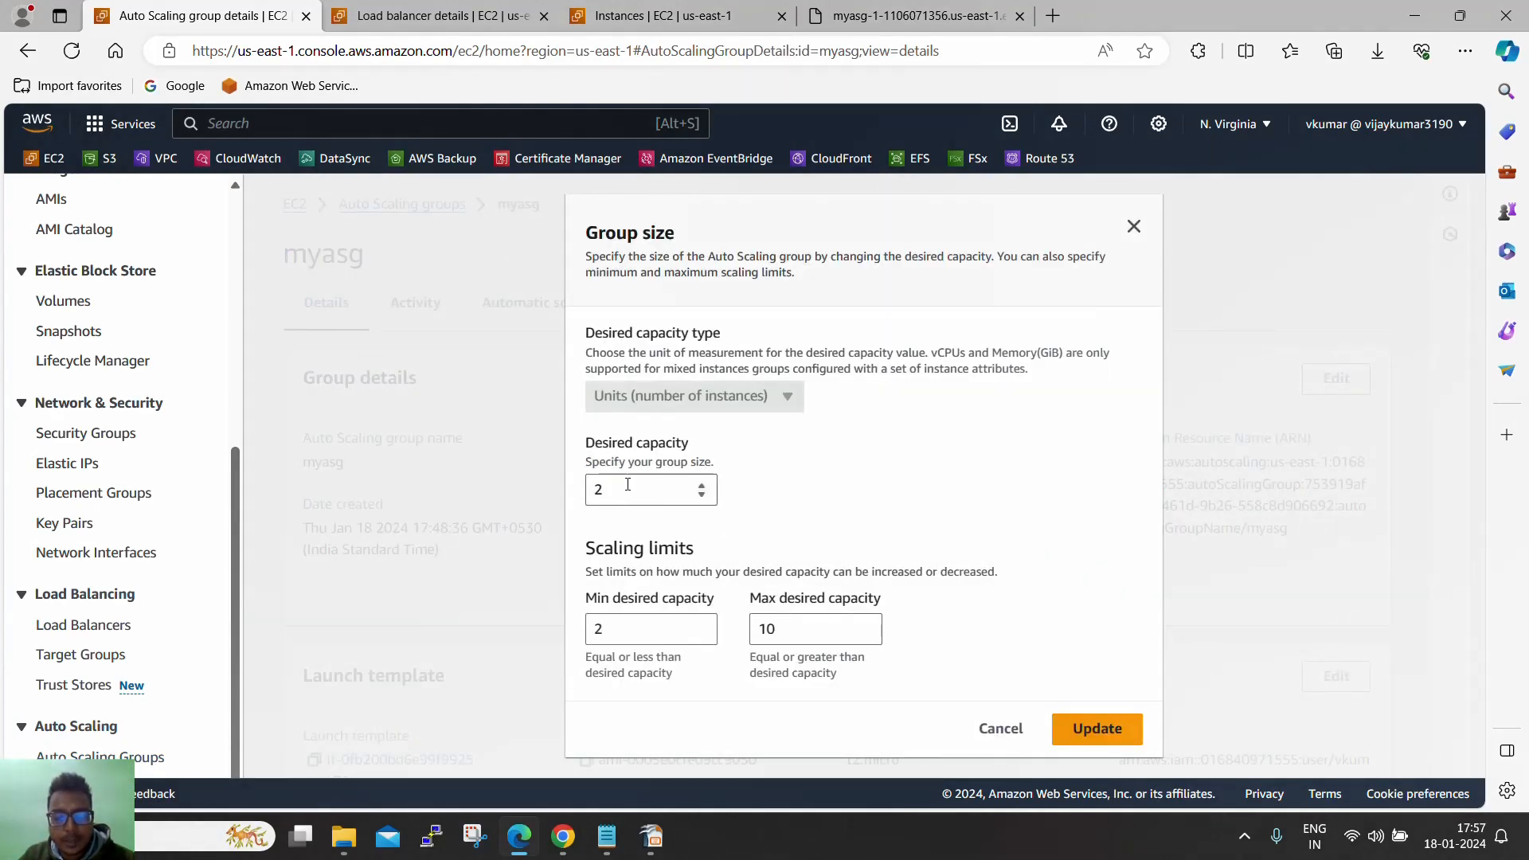
pyautogui.click(596, 487)
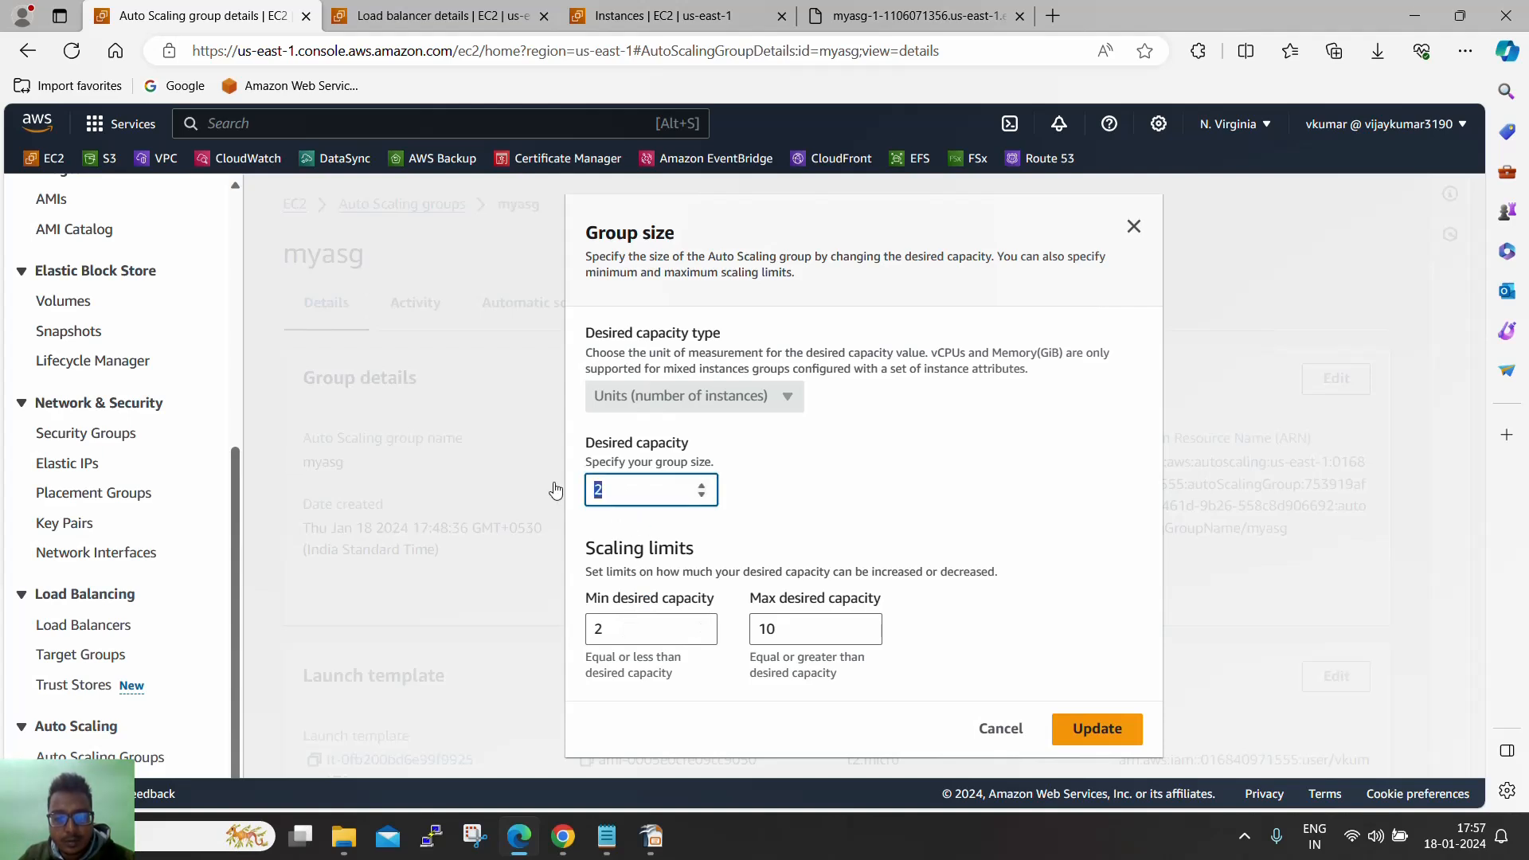
pyautogui.click(584, 628)
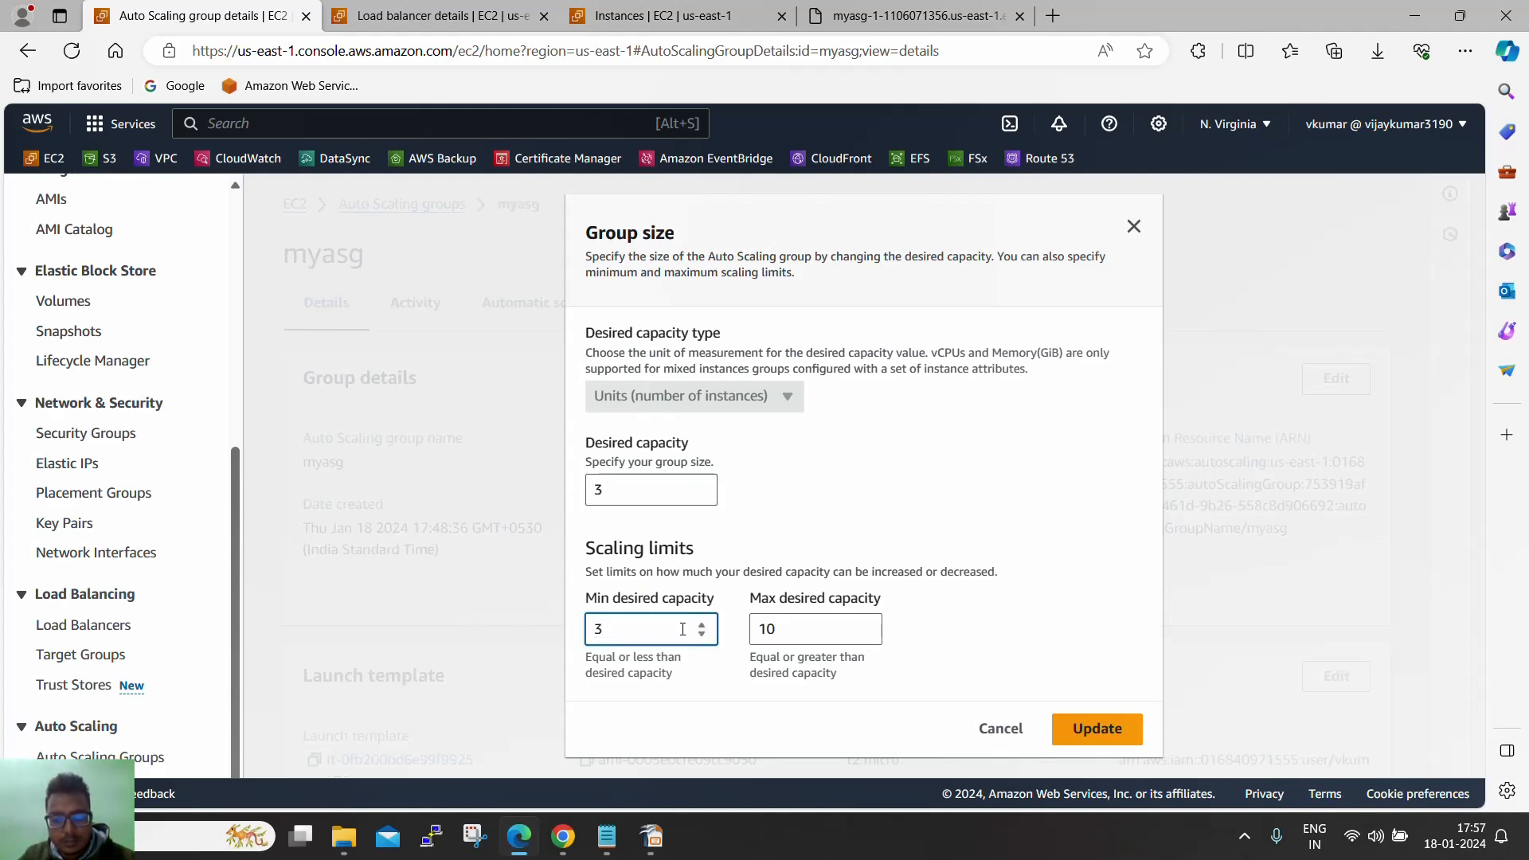
pyautogui.click(1096, 728)
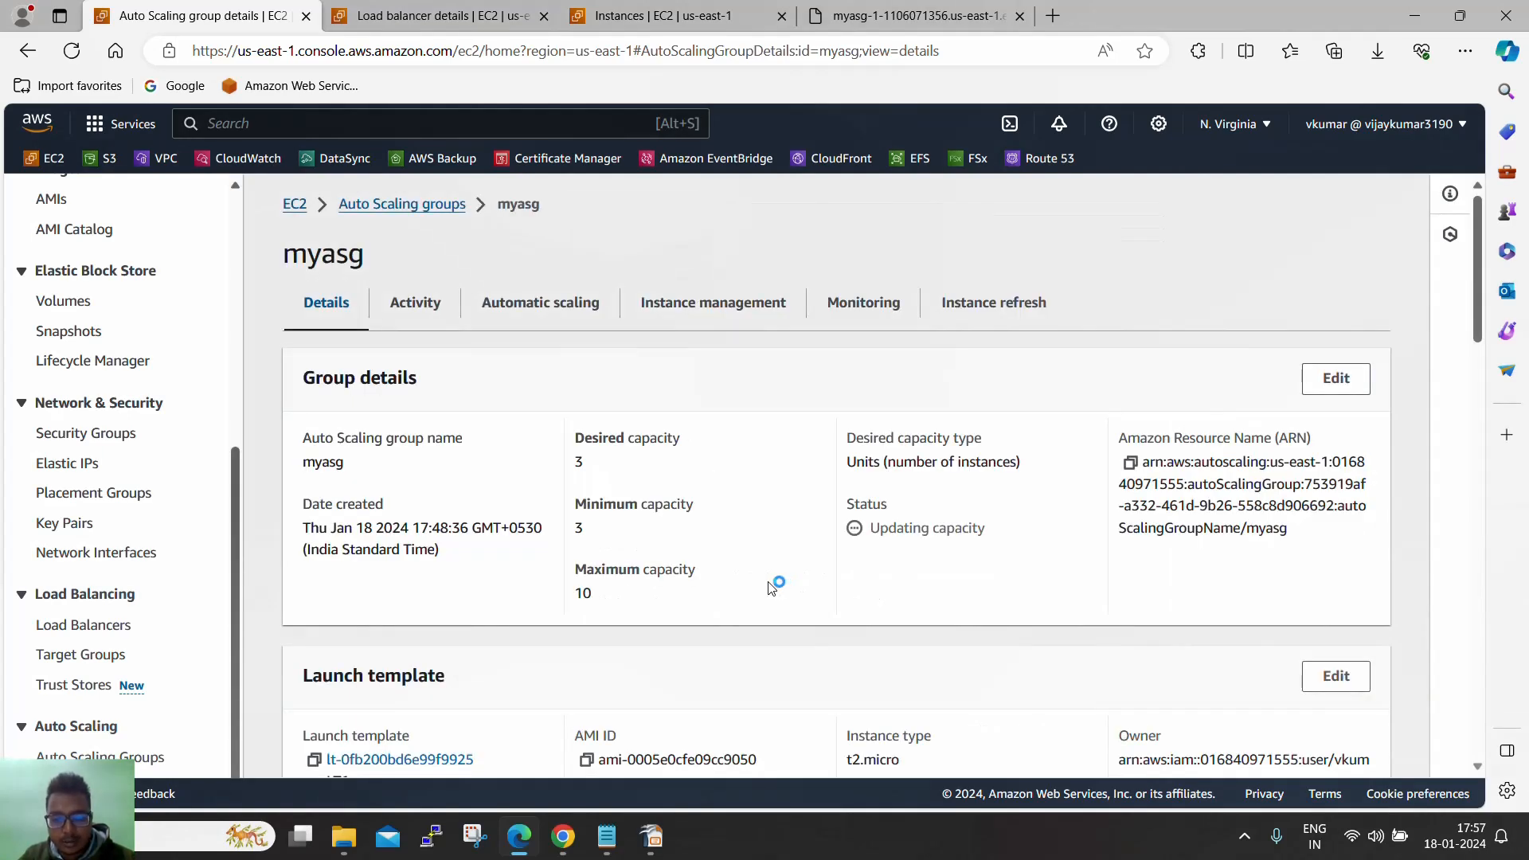
# Step: Examine myasg's activity history, refreshing it to read the description and cause of the latest scaling activity
pyautogui.click(427, 308)
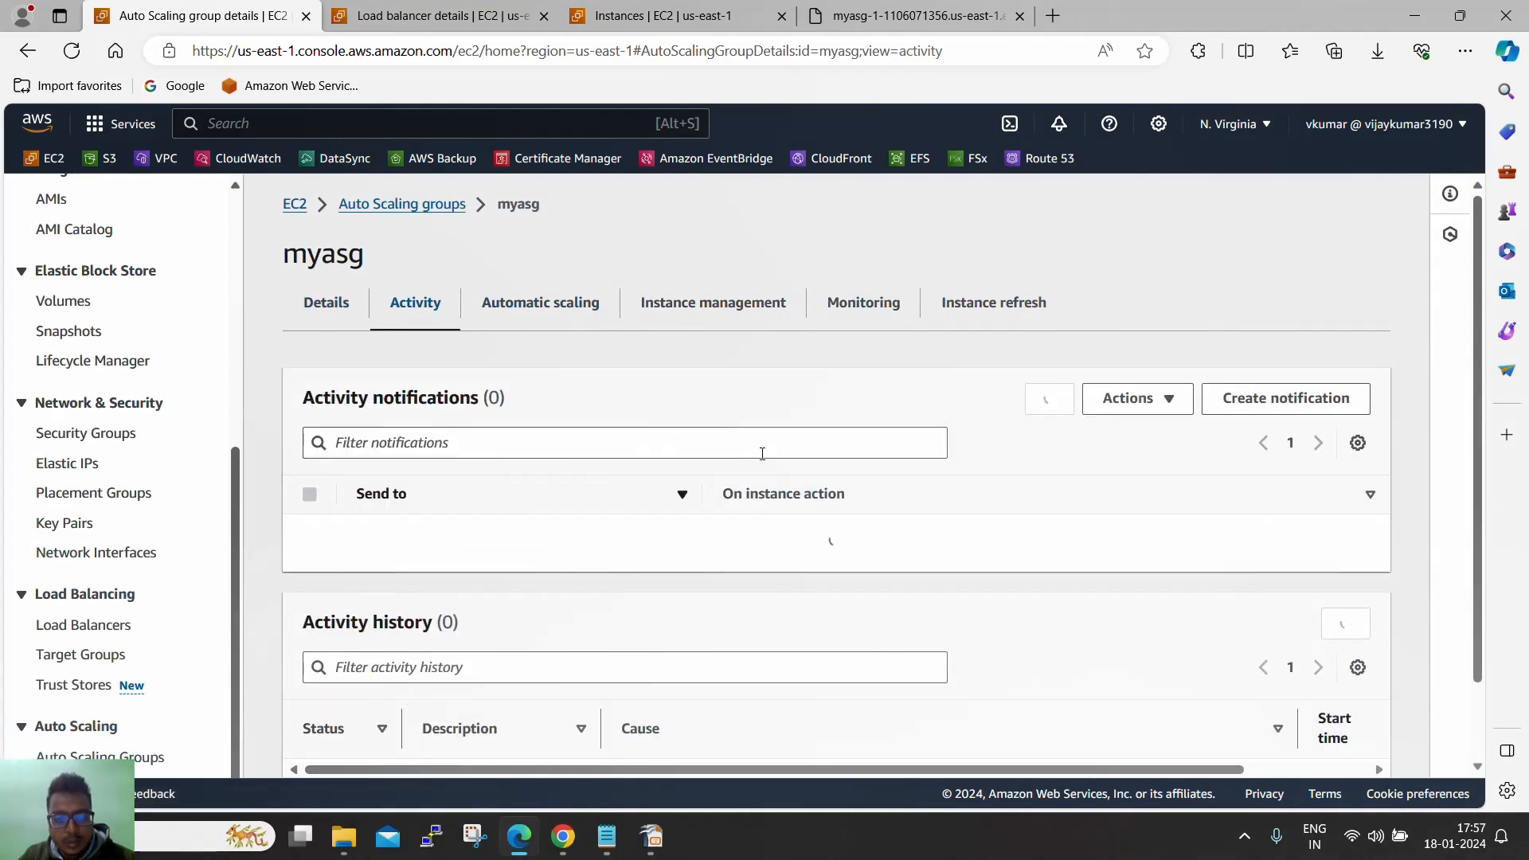
pyautogui.scroll(-5, 765, 456)
pyautogui.scroll(5, 765, 460)
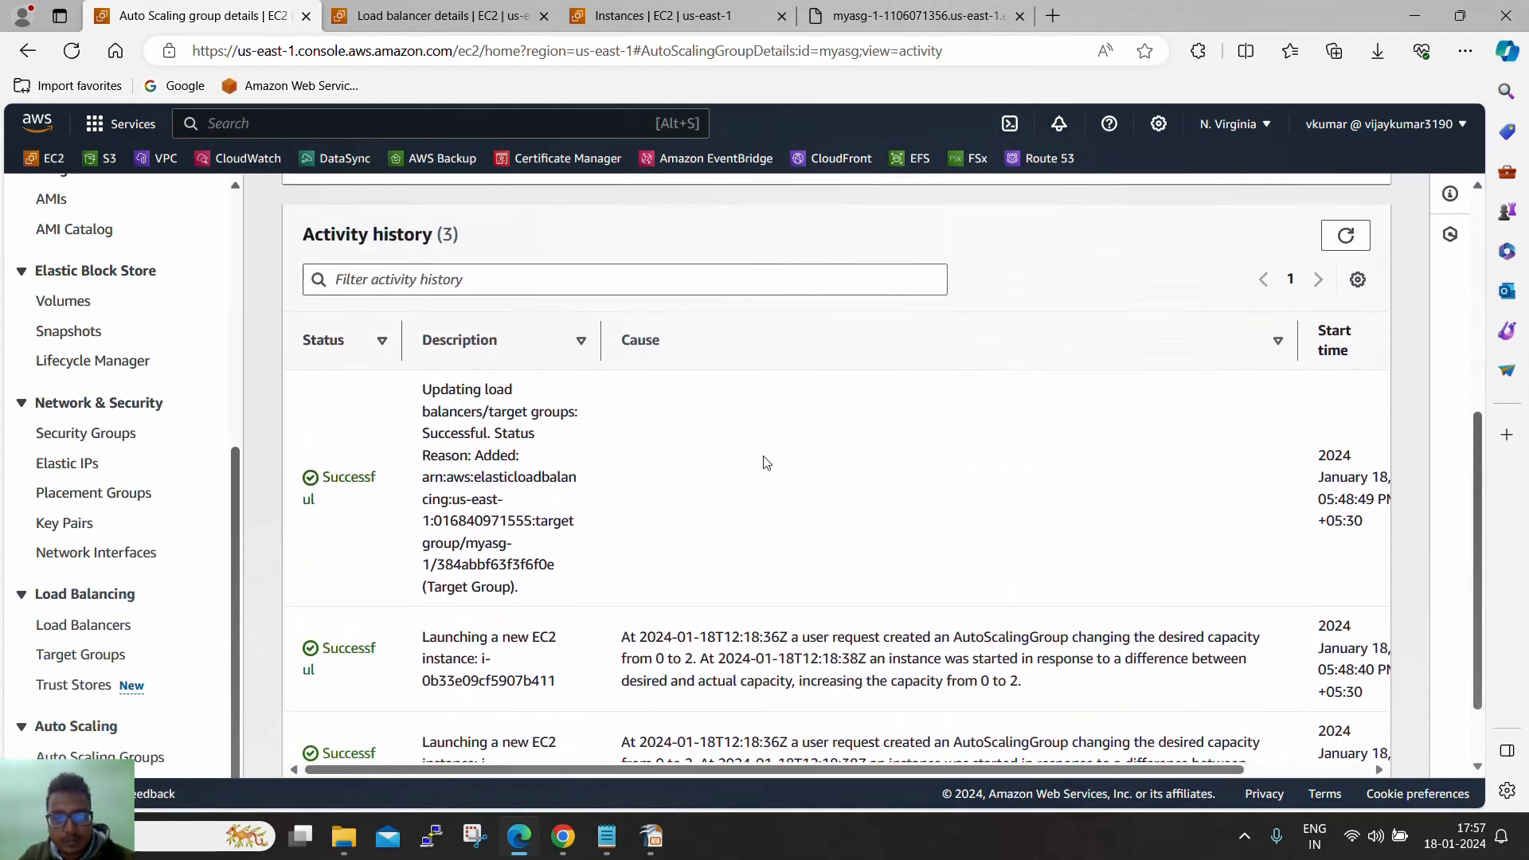
pyautogui.scroll(-2, 764, 458)
pyautogui.scroll(2, 1275, 442)
pyautogui.scroll(-5, 1354, 416)
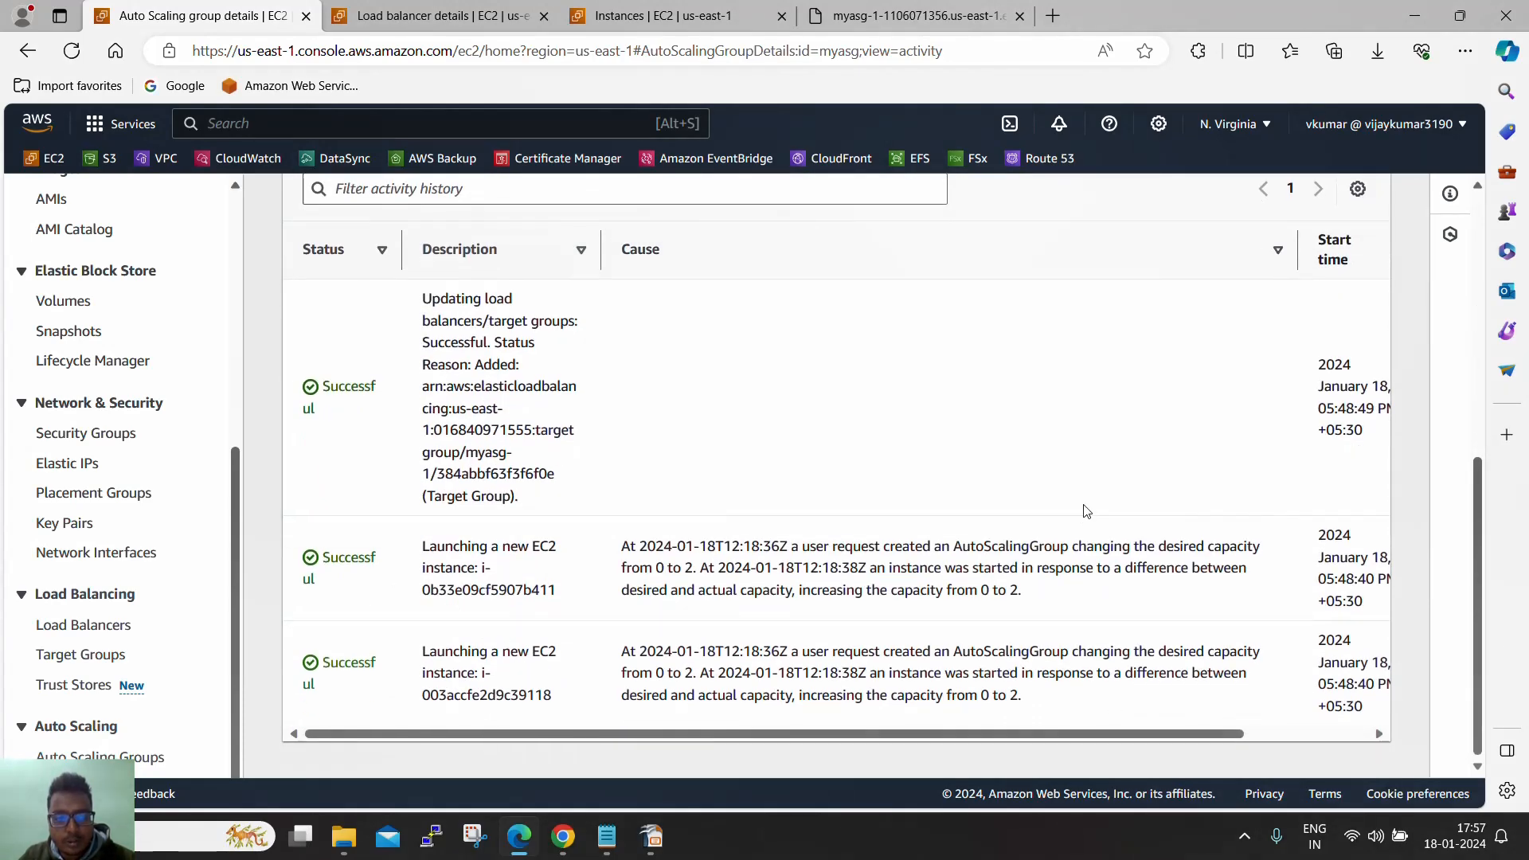
pyautogui.scroll(2, 1099, 502)
pyautogui.click(1345, 327)
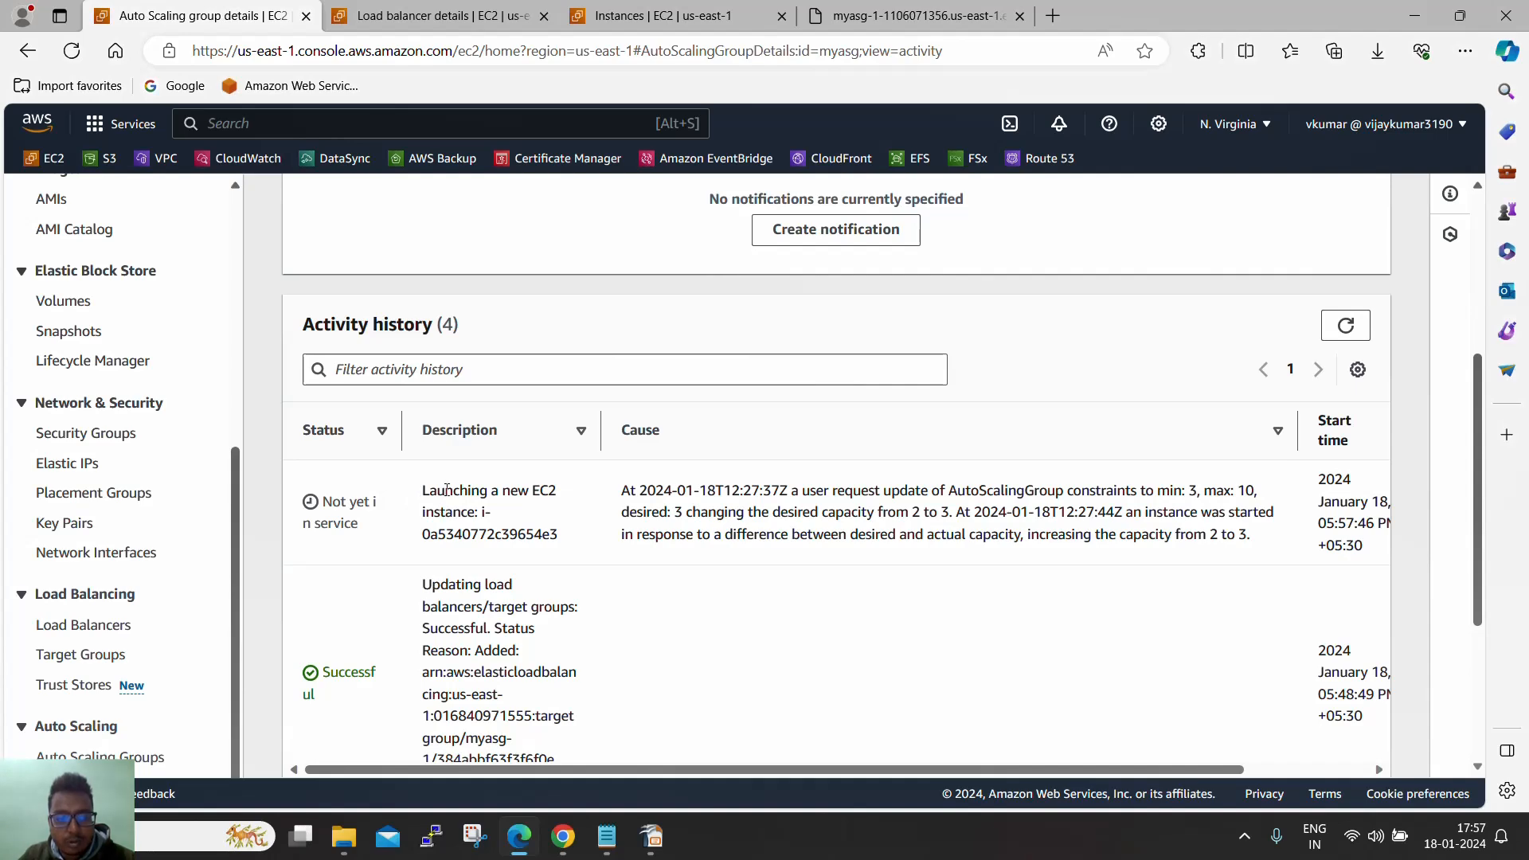
pyautogui.moveTo(425, 488); pyautogui.dragTo(525, 514)
pyautogui.moveTo(563, 538); pyautogui.dragTo(483, 512)
pyautogui.click(836, 541)
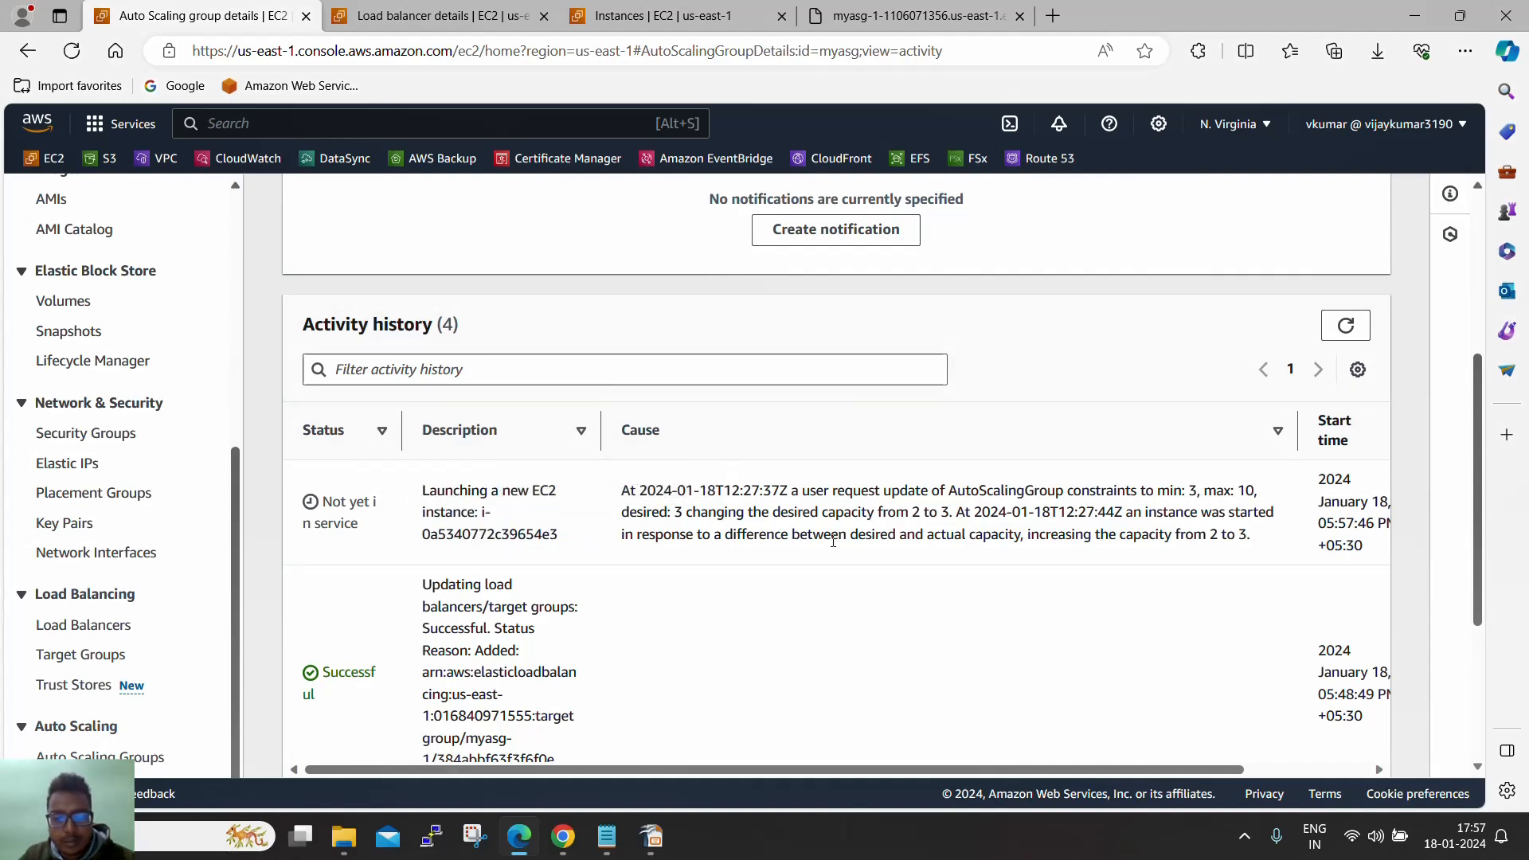
pyautogui.scroll(5, 836, 478)
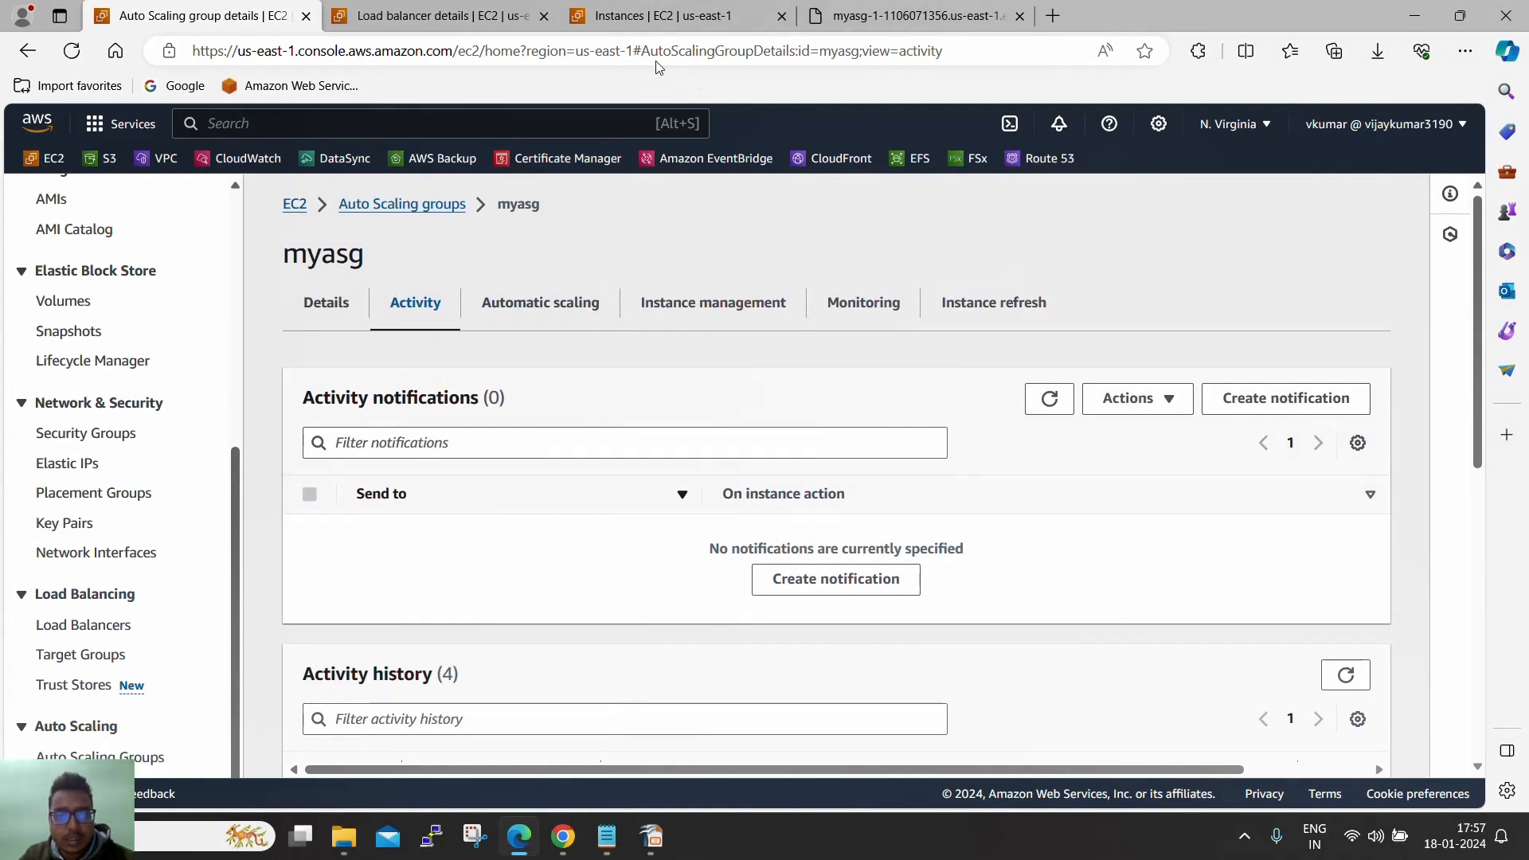
# Step: Review the details, listeners and rules of load balancer myasg-1
pyautogui.click(484, 19)
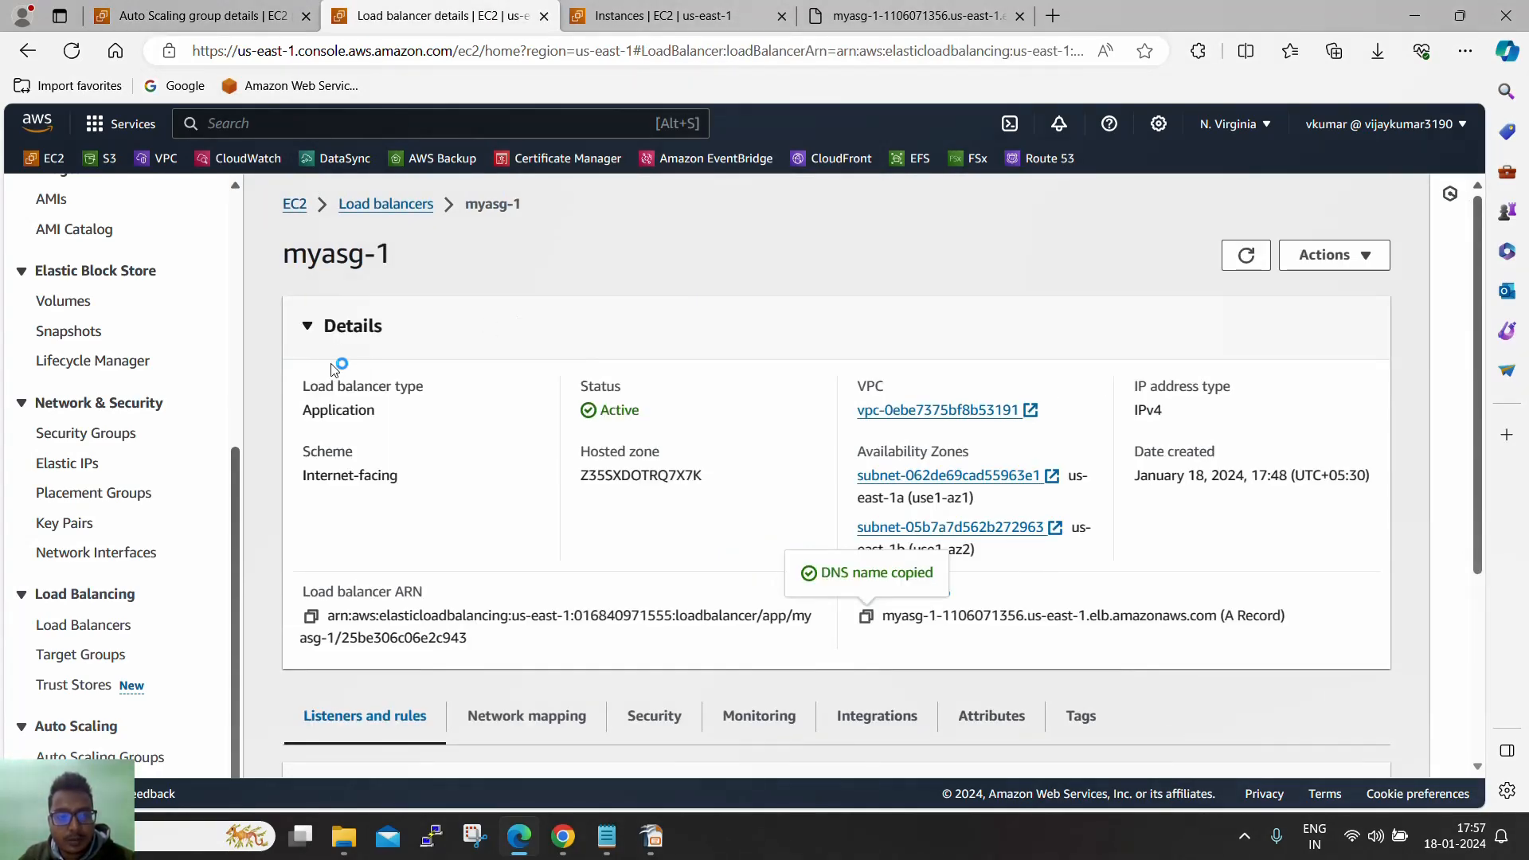
pyautogui.scroll(-3, 550, 407)
pyautogui.scroll(-1, 549, 406)
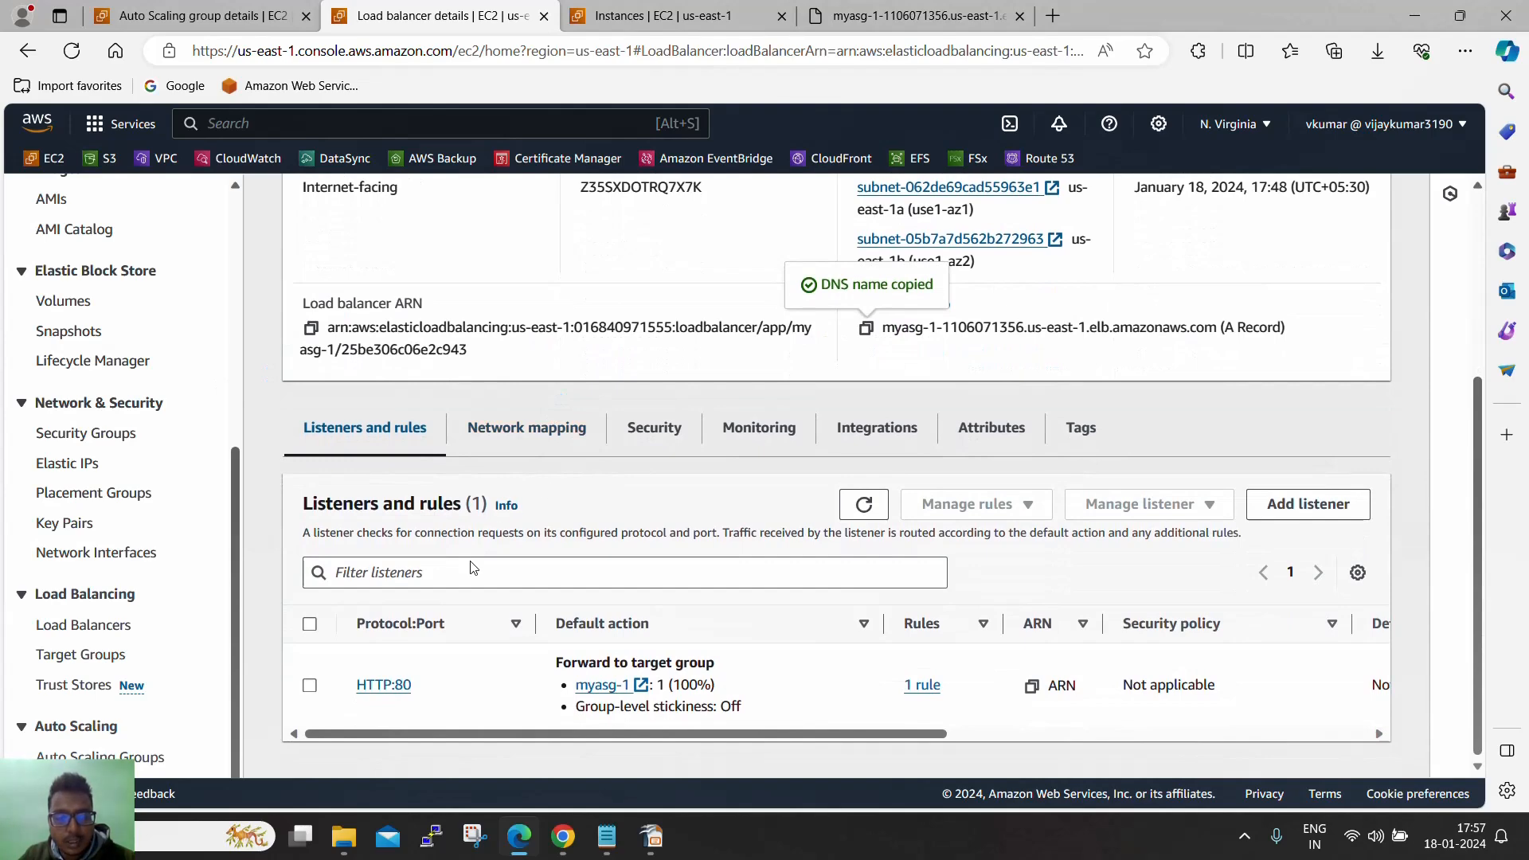
pyautogui.scroll(3, 527, 466)
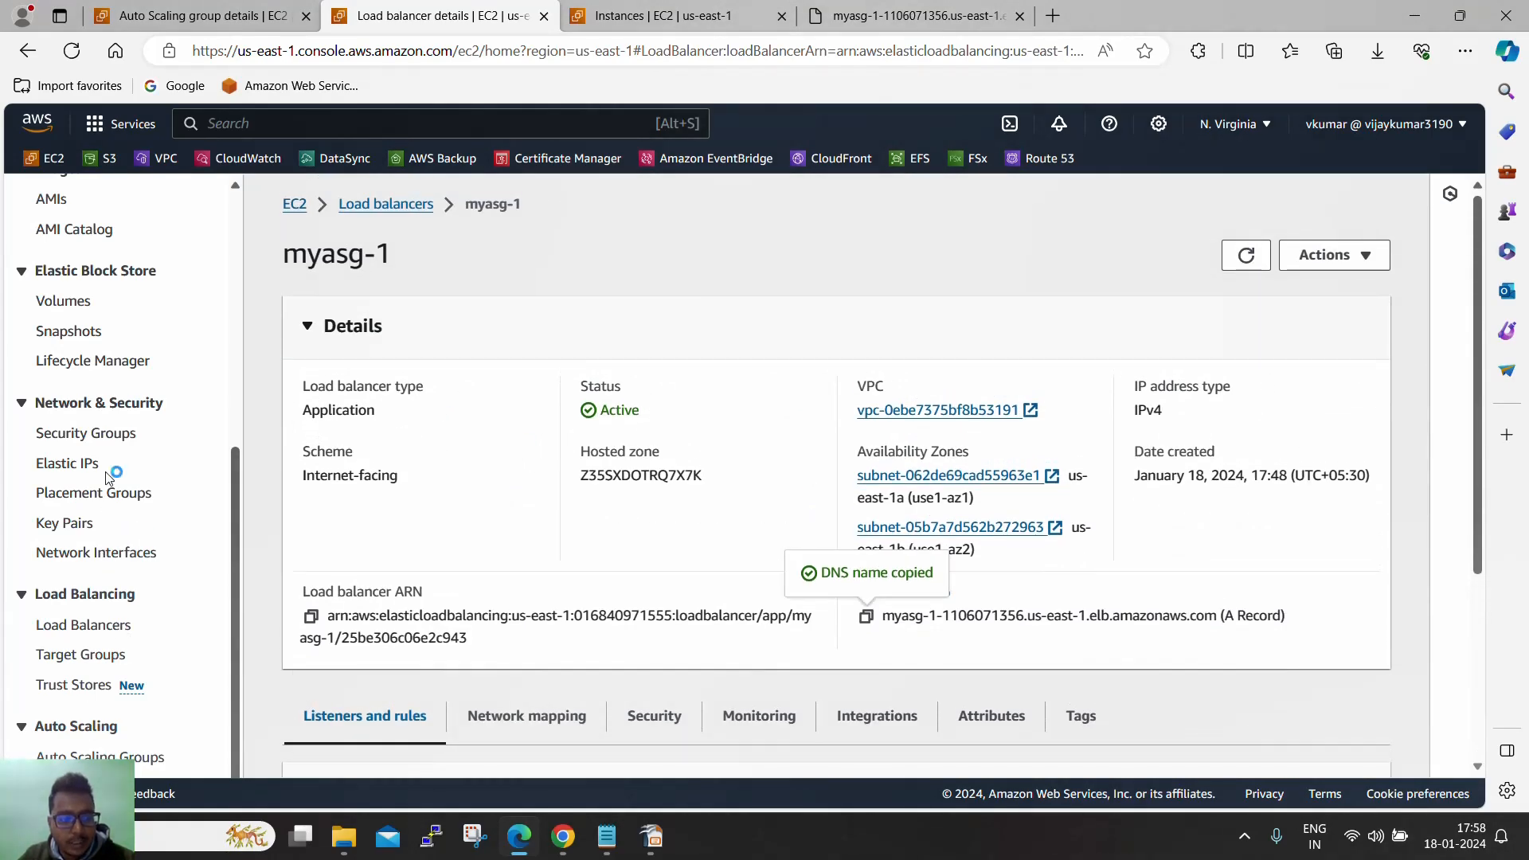
# Step: Show target group myasg-1's registered targets and refresh them to check the health status of the newly launched instance
pyautogui.click(91, 655)
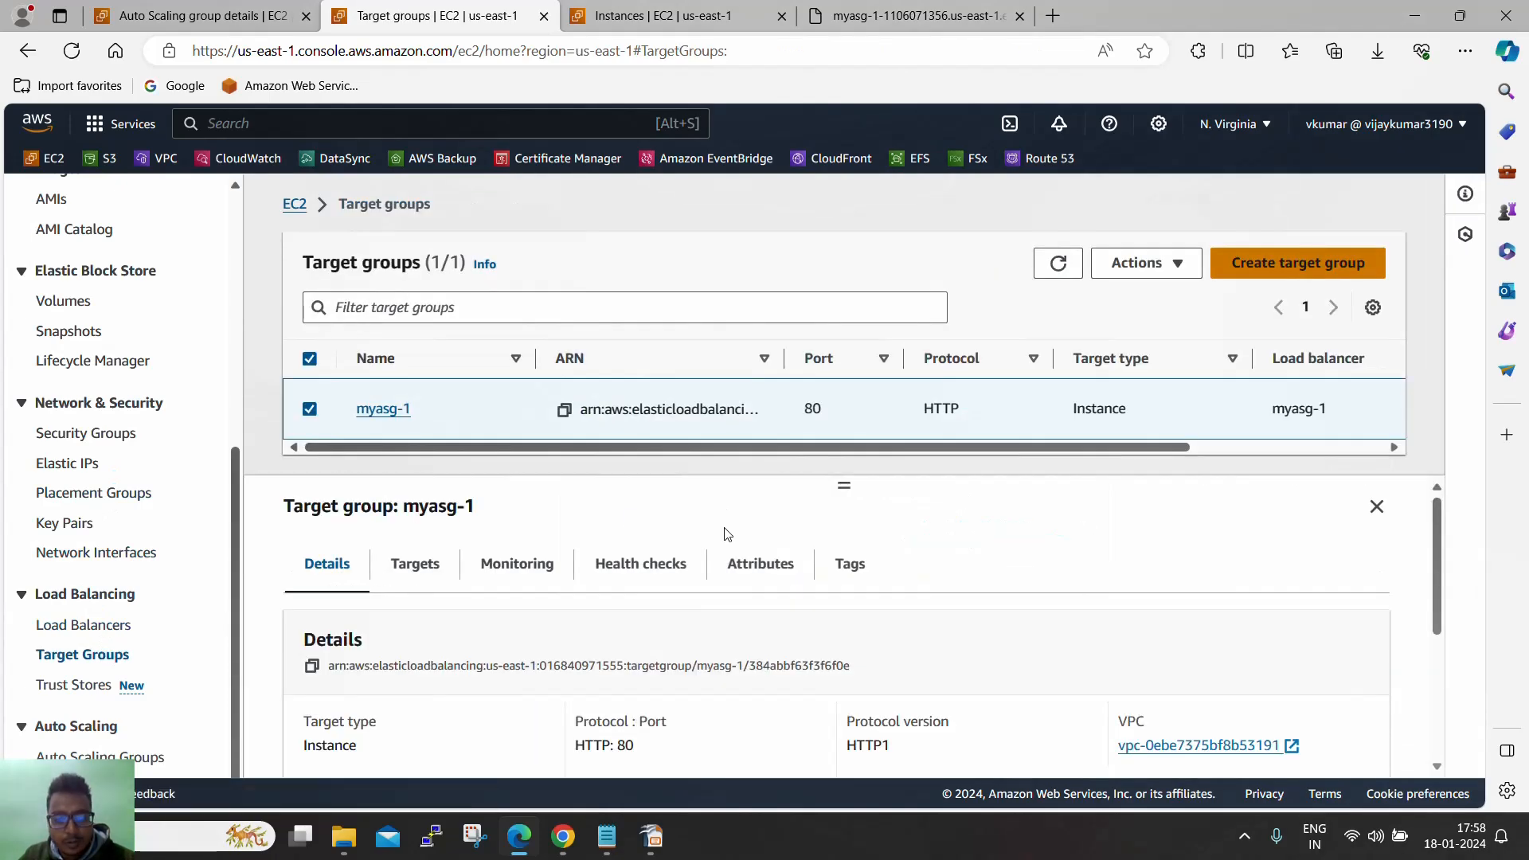
pyautogui.click(427, 565)
pyautogui.scroll(-3, 874, 547)
pyautogui.scroll(2, 1167, 614)
pyautogui.click(1061, 603)
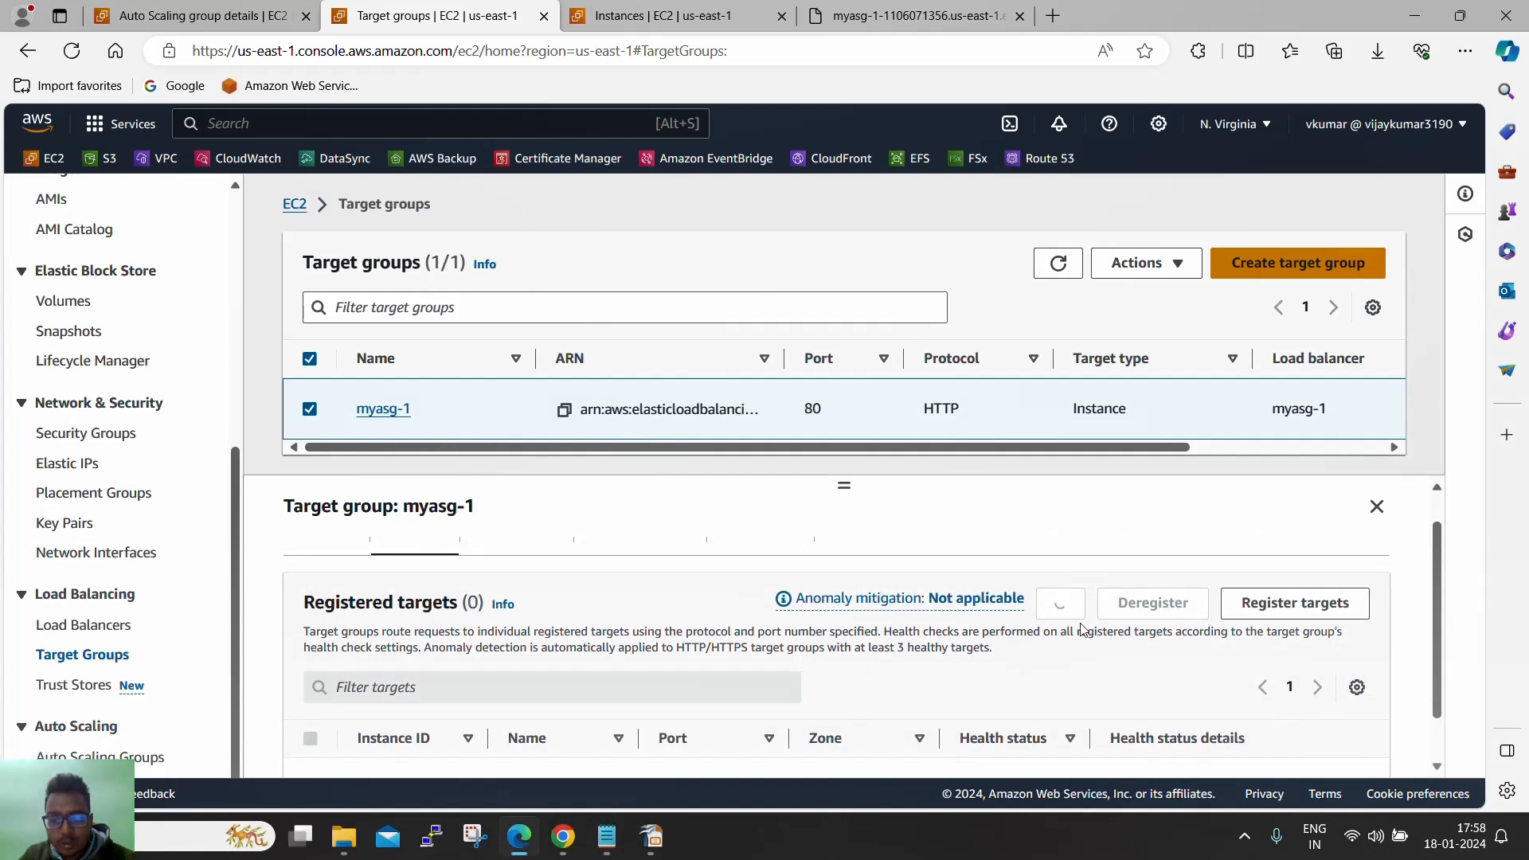
pyautogui.scroll(-1, 1119, 636)
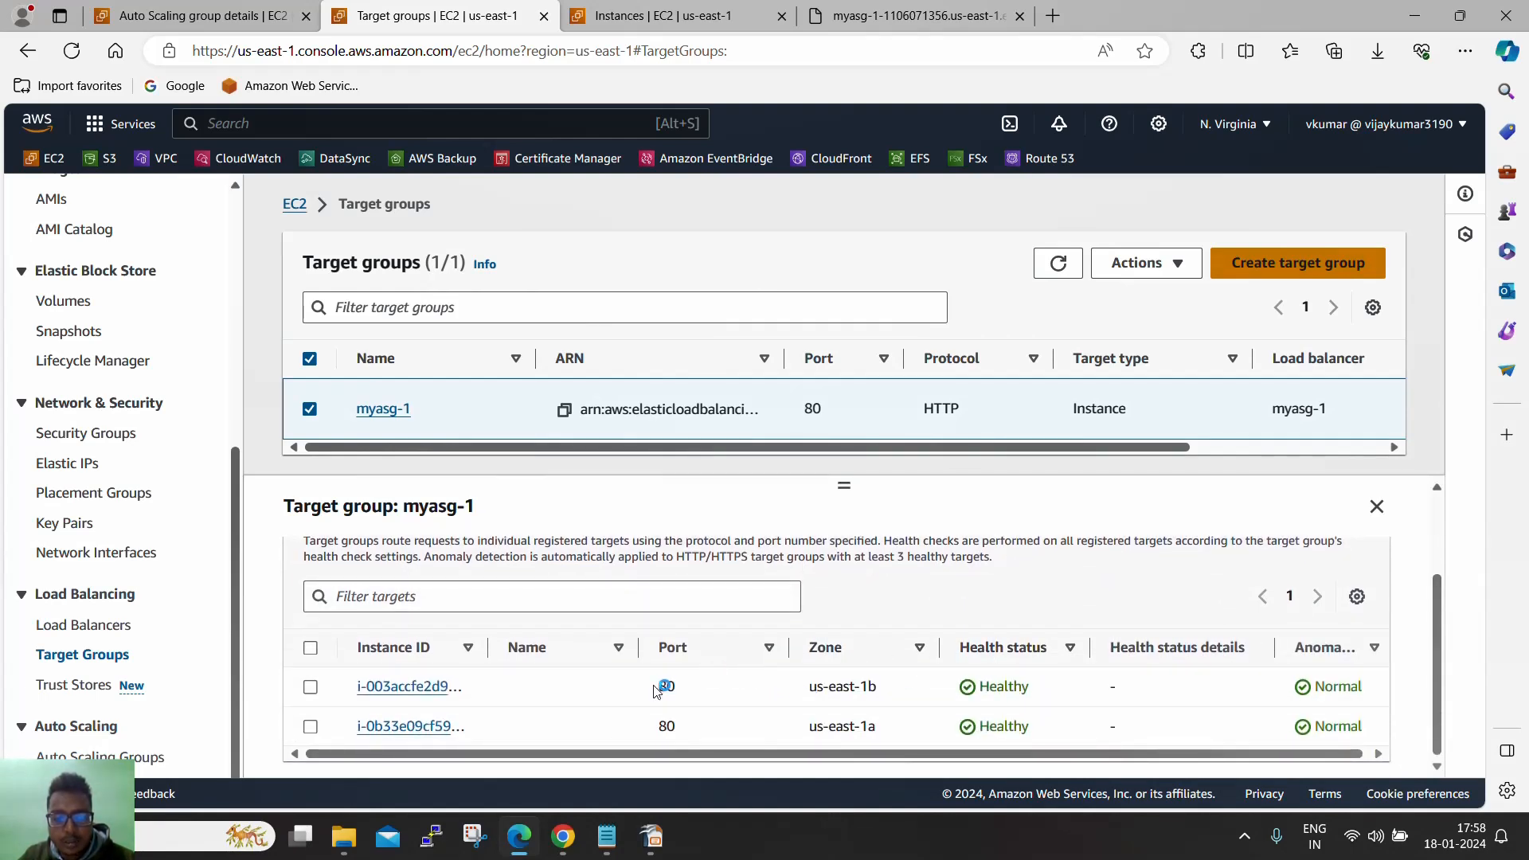
pyautogui.scroll(1, 1182, 654)
pyautogui.click(1059, 557)
pyautogui.scroll(-2, 1096, 629)
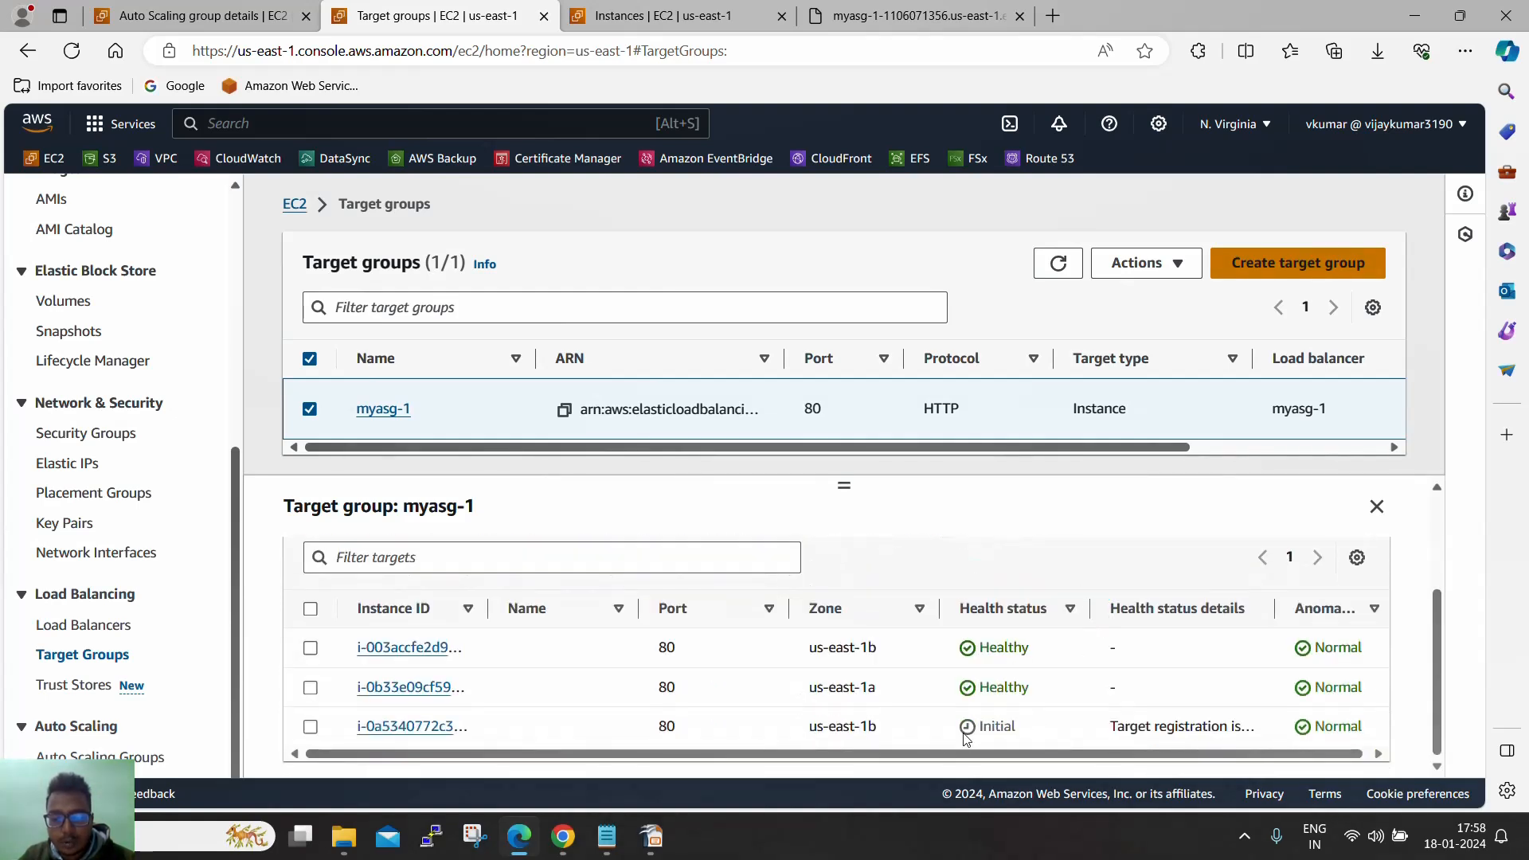
pyautogui.doubleClick(989, 727)
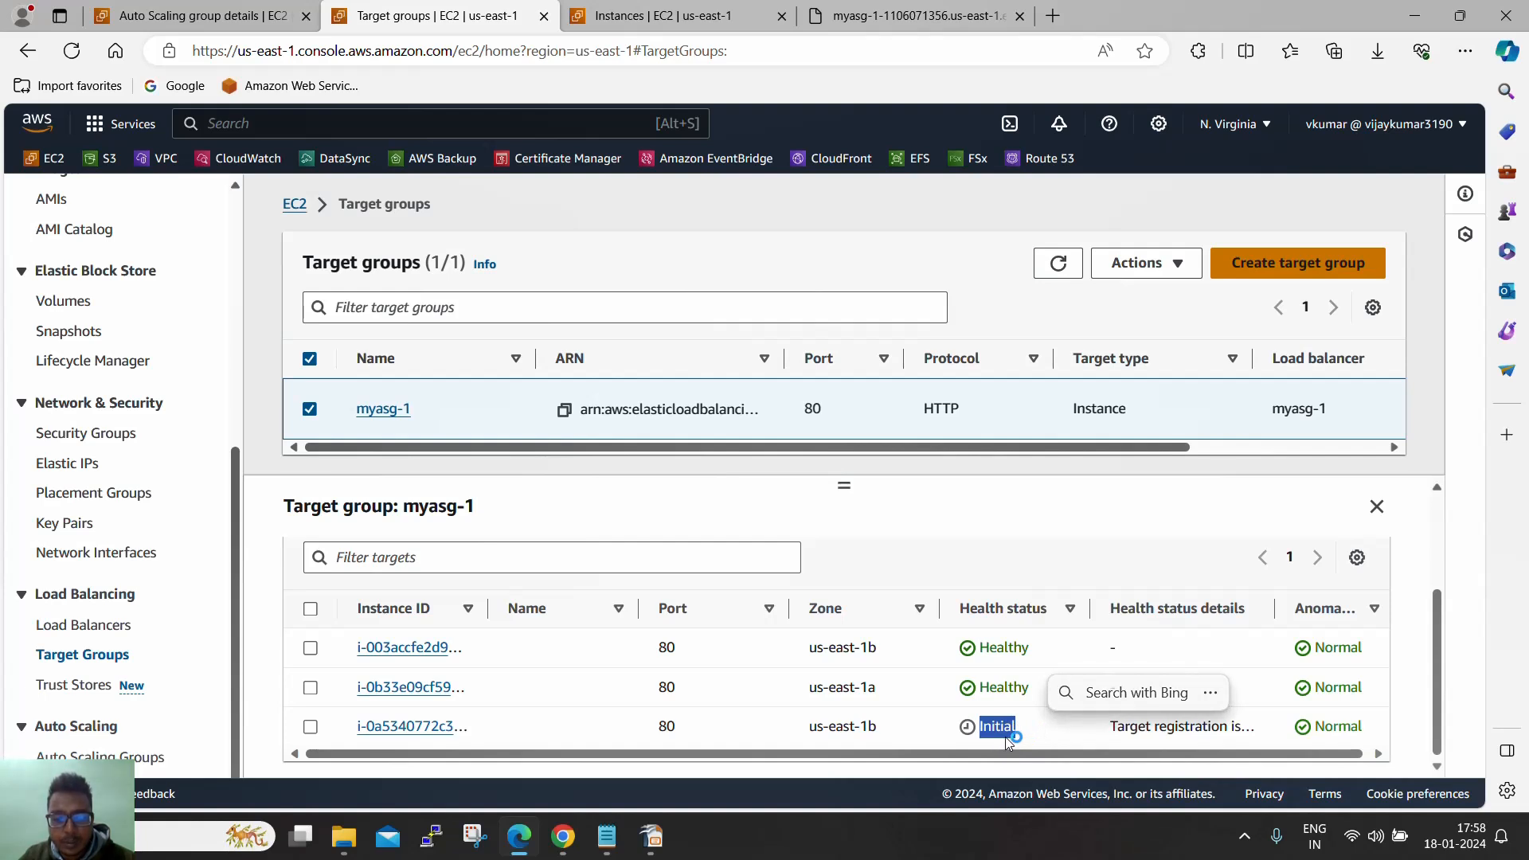
# Step: Widen the Instance ID column of the registered targets table to show full IDs, and narrow the Name column
pyautogui.moveTo(485, 612); pyautogui.dragTo(589, 610)
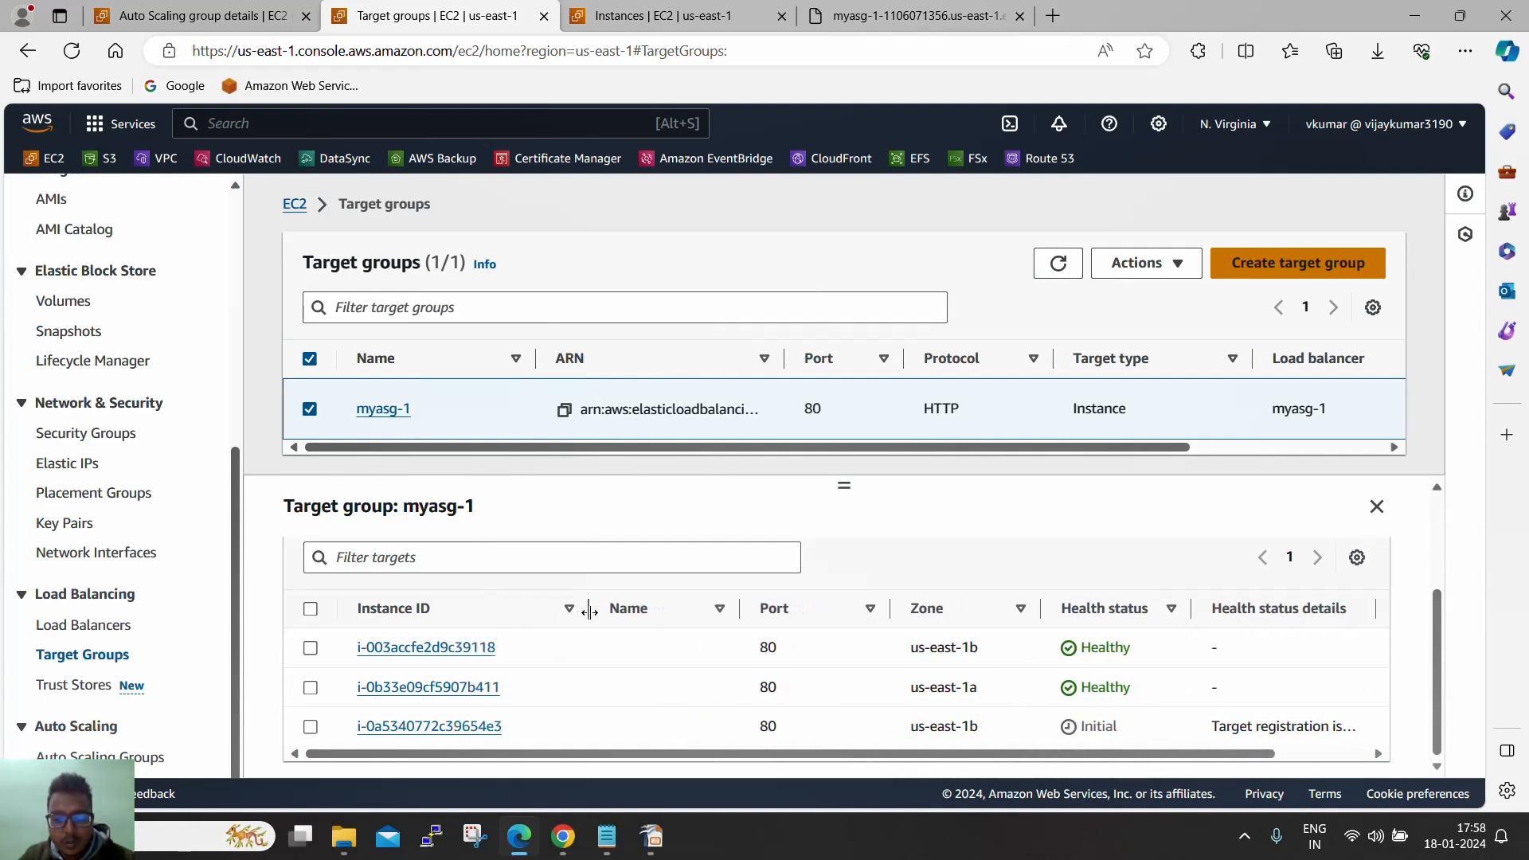
pyautogui.moveTo(736, 609); pyautogui.dragTo(706, 610)
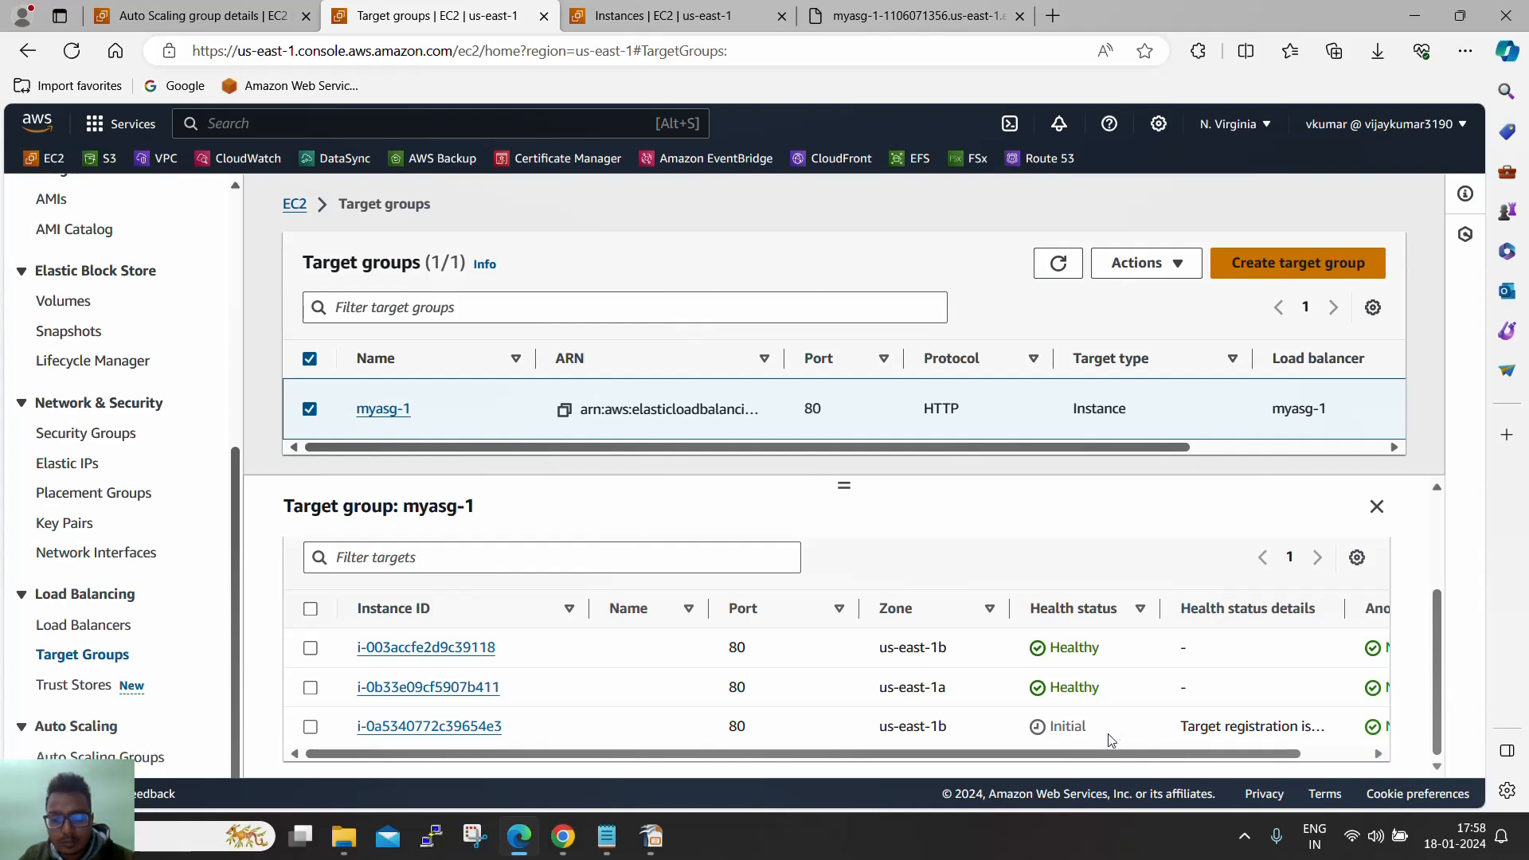
pyautogui.moveTo(1150, 755); pyautogui.dragTo(1182, 757)
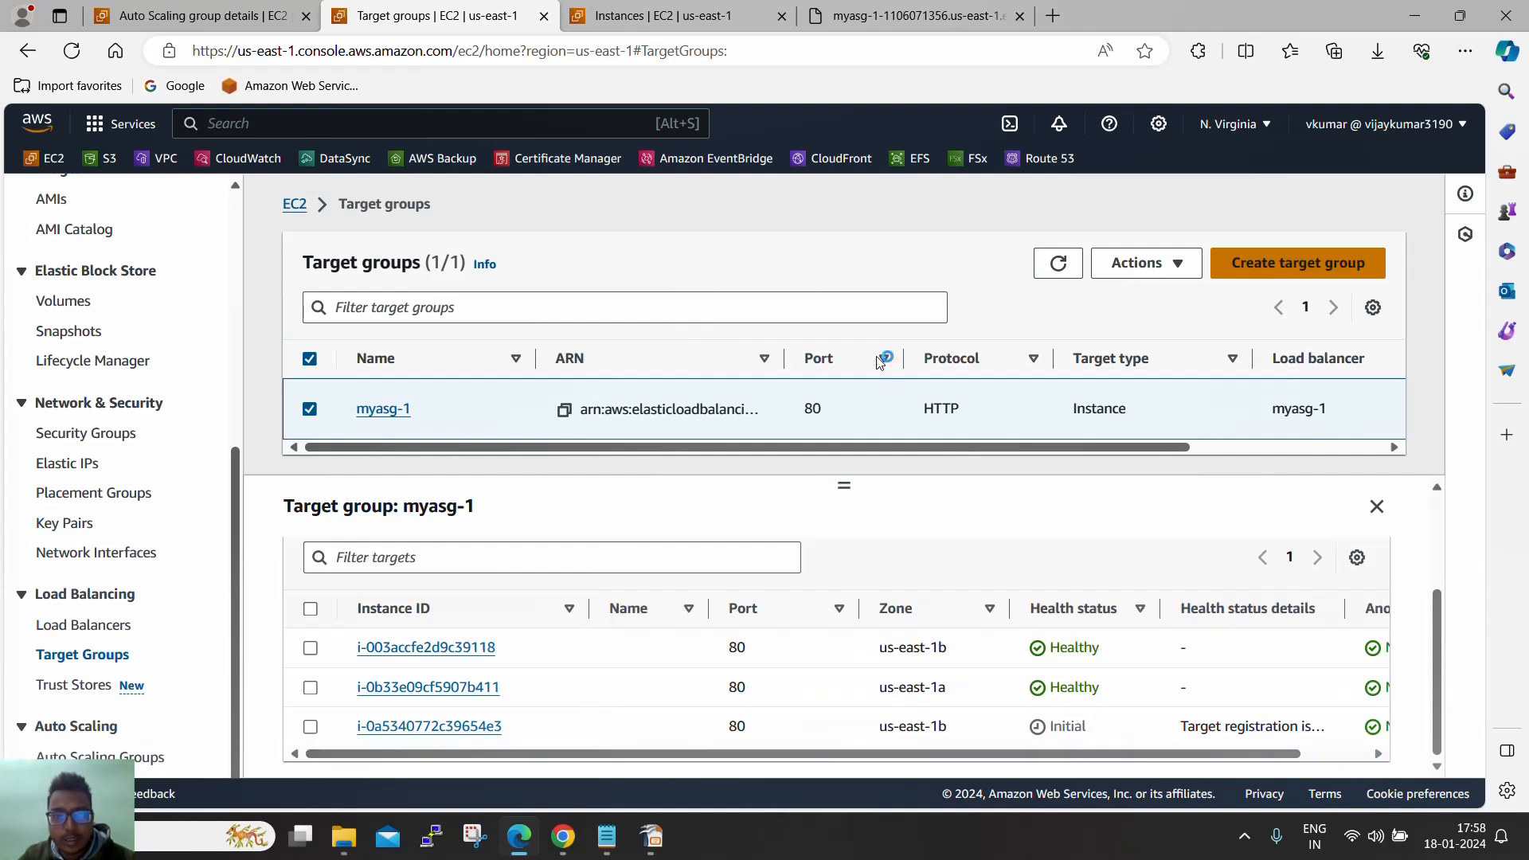
# Step: Return to the load balancer's web page and reload it several times to compare the responding host names
pyautogui.click(915, 24)
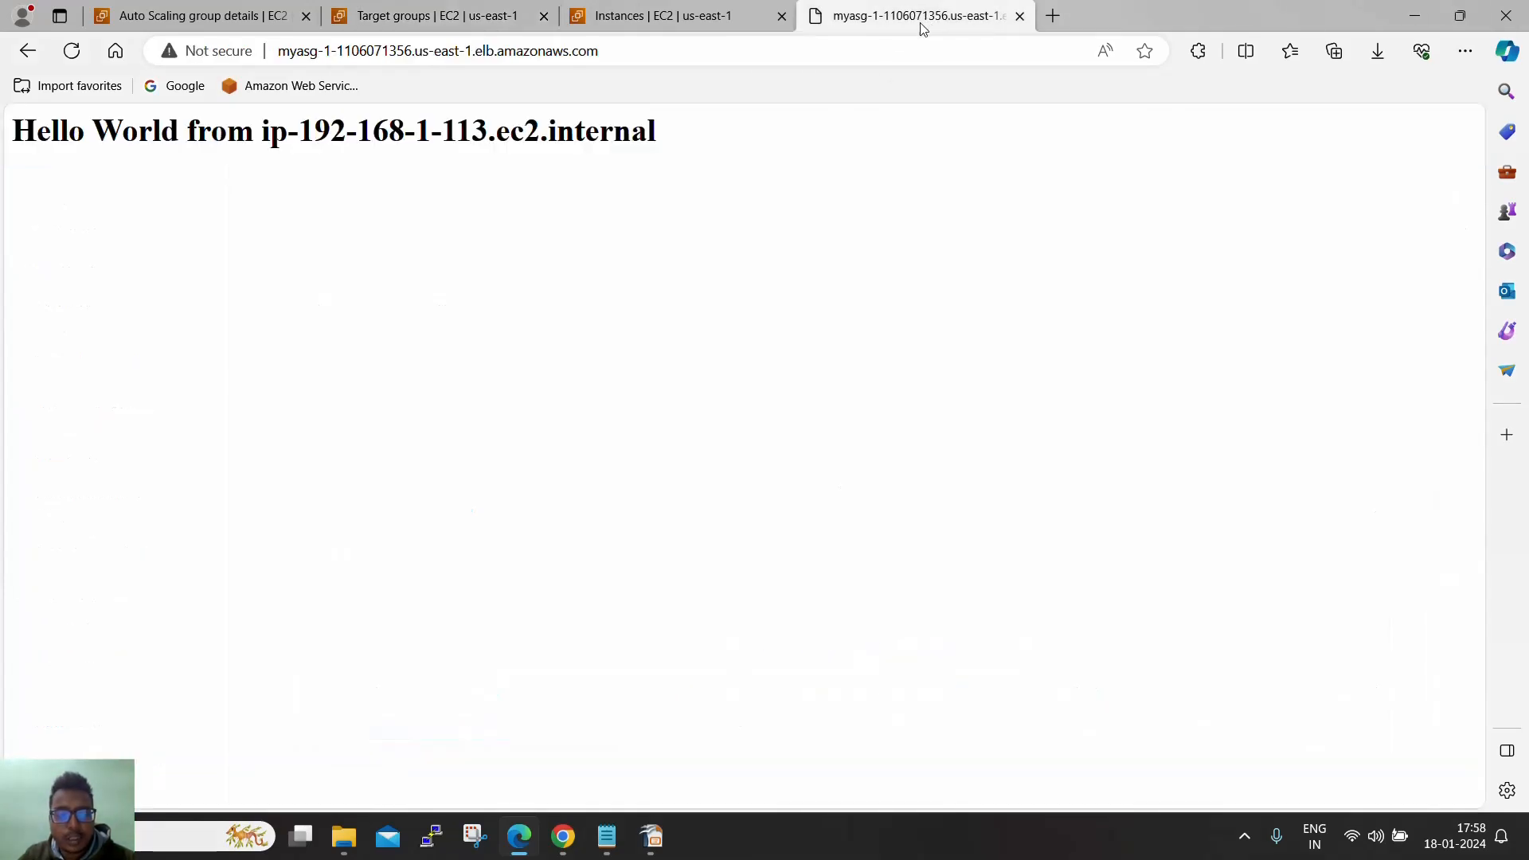
pyautogui.click(72, 51)
pyautogui.click(72, 51)
pyautogui.click(72, 51)
pyautogui.moveTo(300, 131); pyautogui.dragTo(540, 131)
pyautogui.click(618, 252)
# Step: Return to the list of Auto Scaling groups, select myasg and open it for editing
pyautogui.click(199, 15)
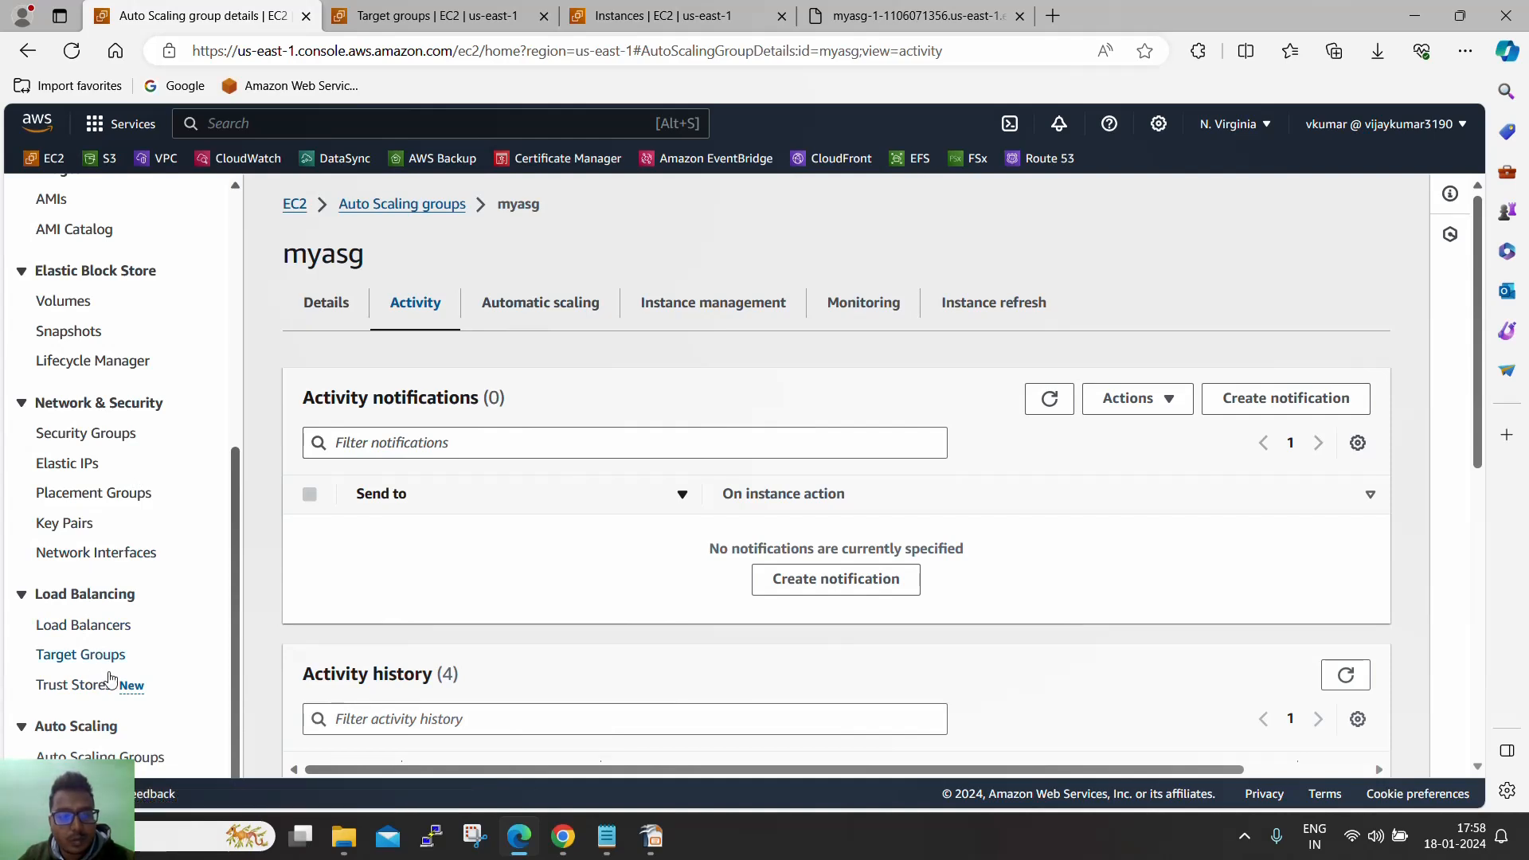
pyautogui.click(104, 756)
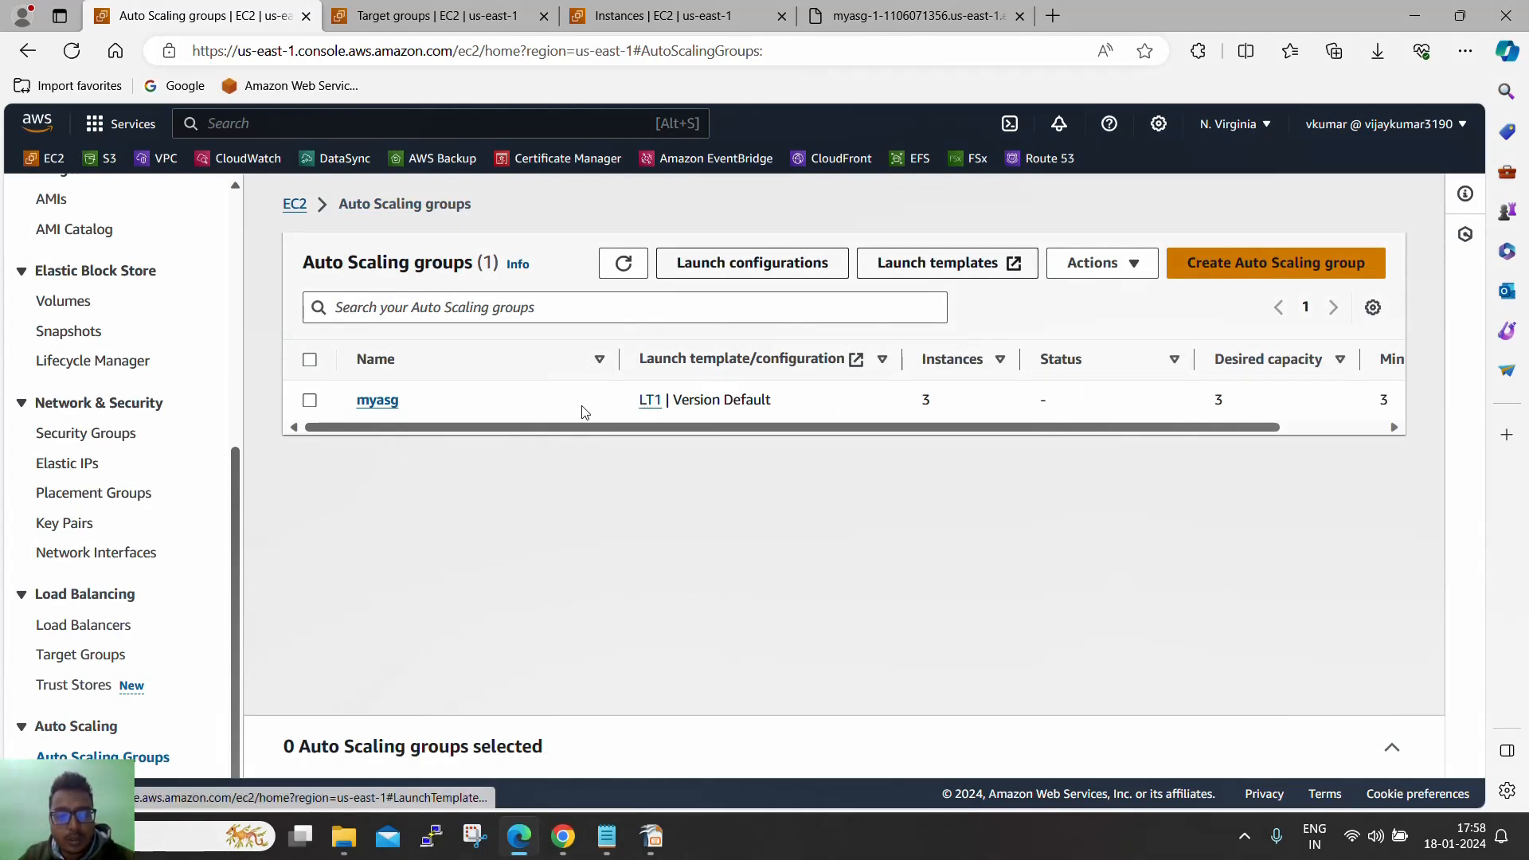
pyautogui.click(310, 401)
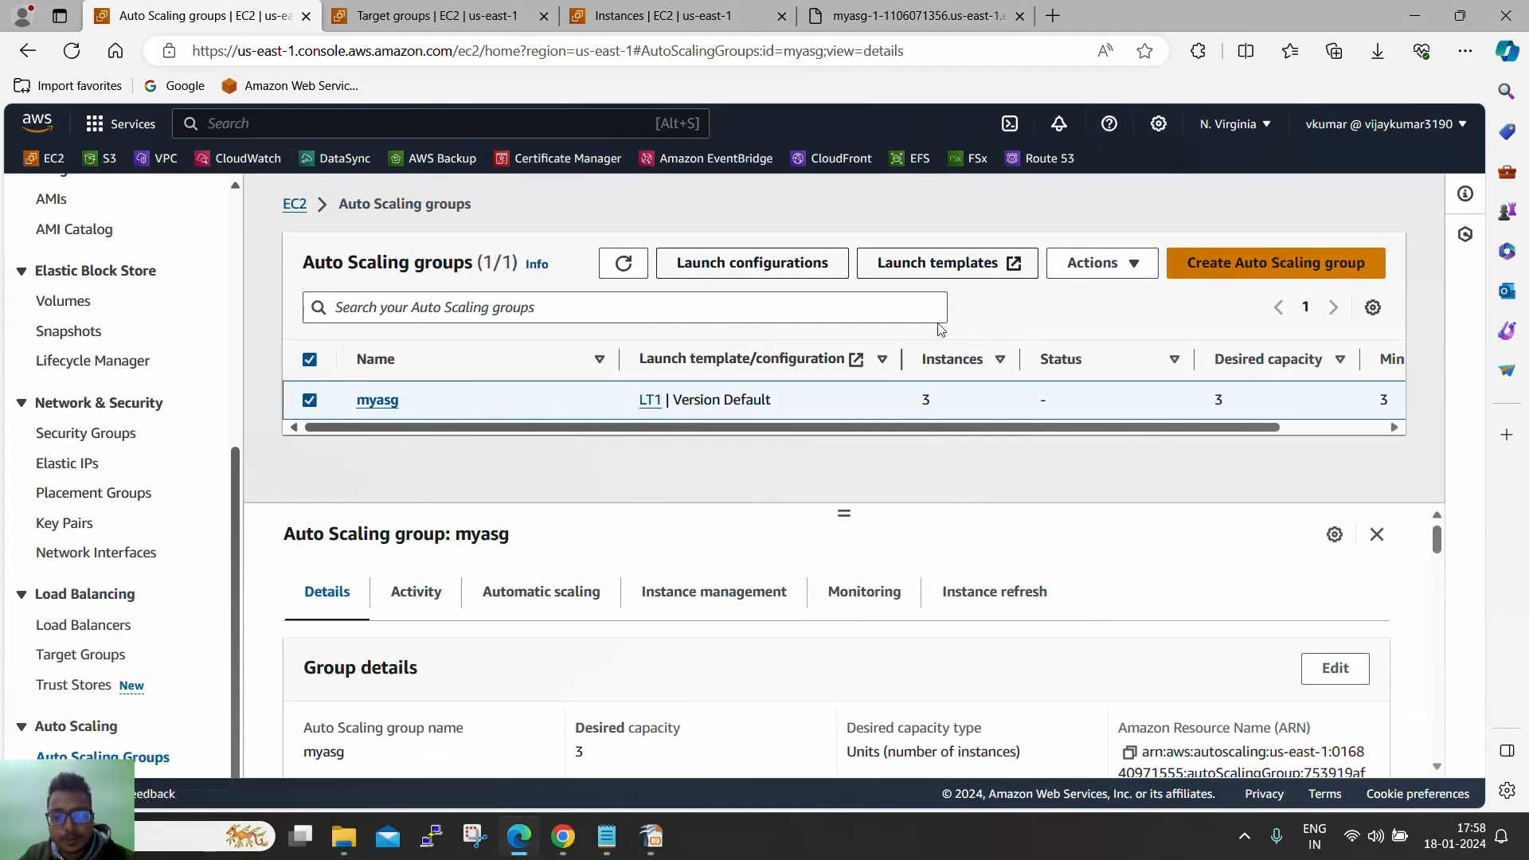
pyautogui.click(1096, 266)
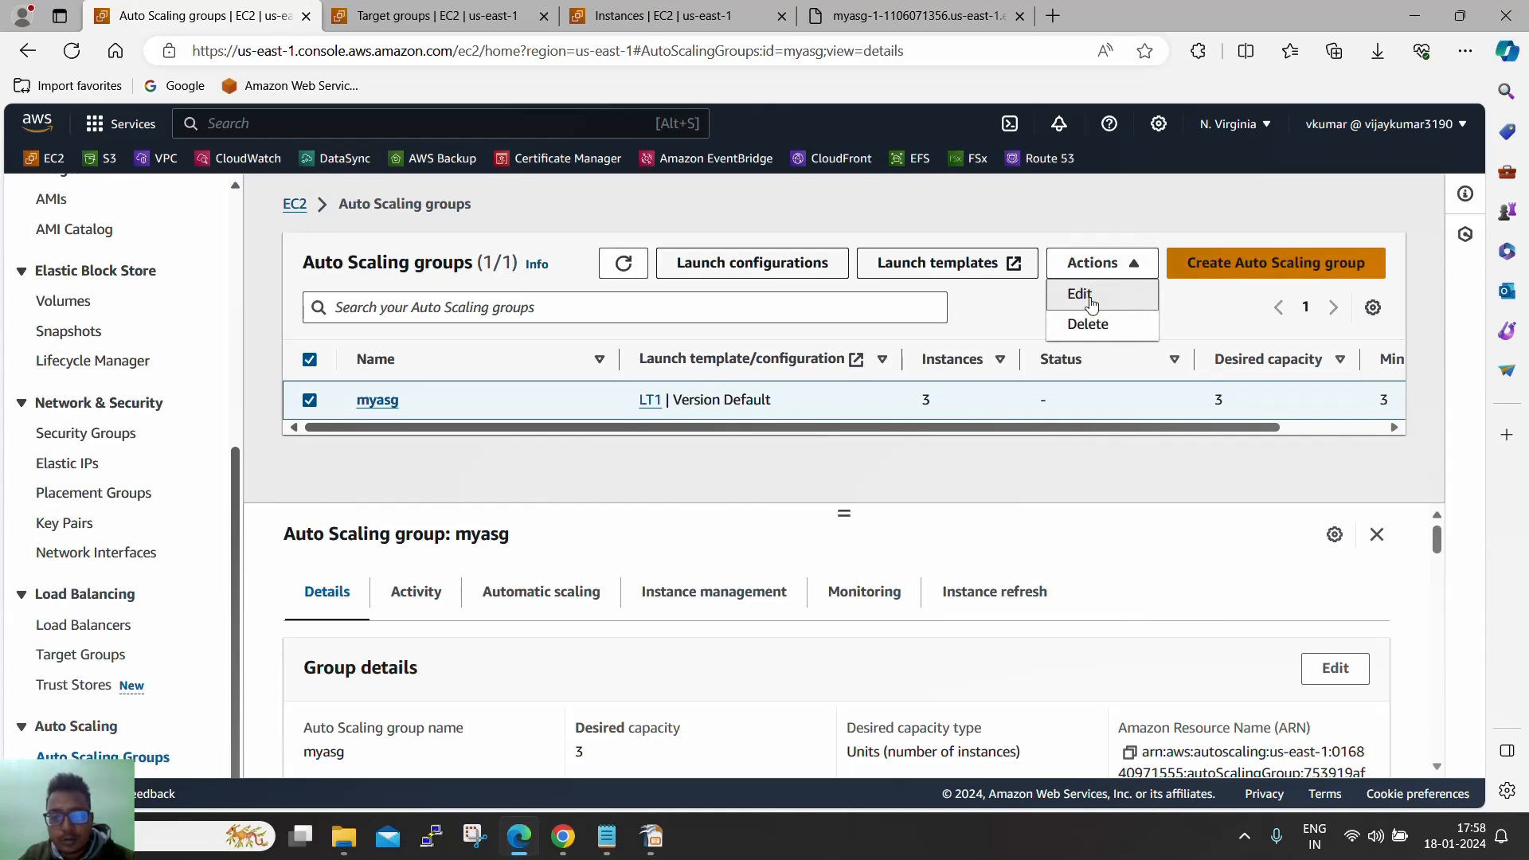
pyautogui.click(1080, 295)
# Step: Review the launch template, network, health check and remaining settings of myasg, and leave the edit page without saving
pyautogui.scroll(-7, 869, 530)
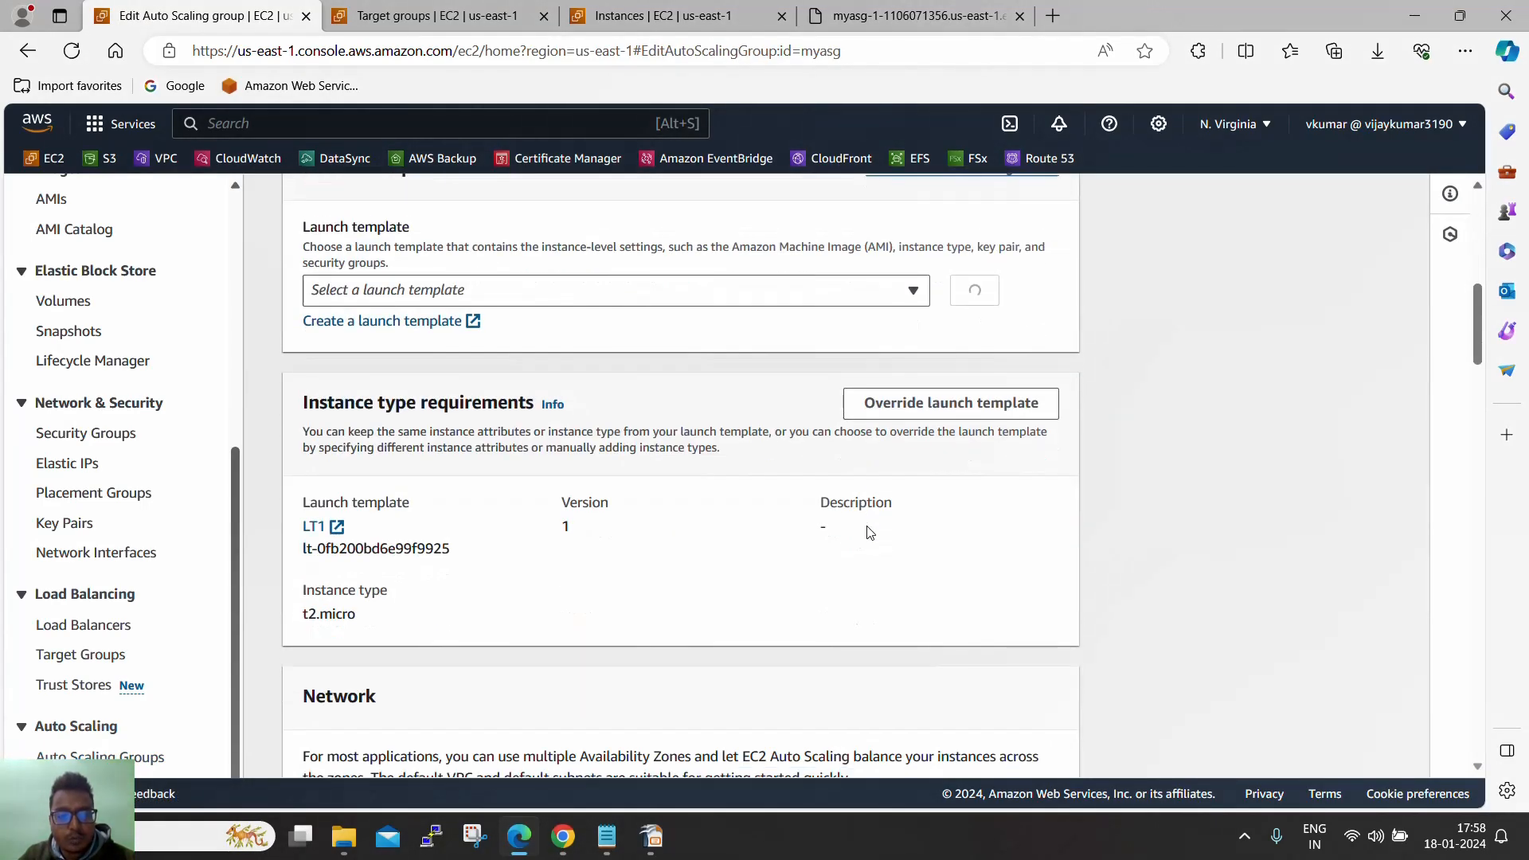
pyautogui.click(898, 293)
pyautogui.click(983, 446)
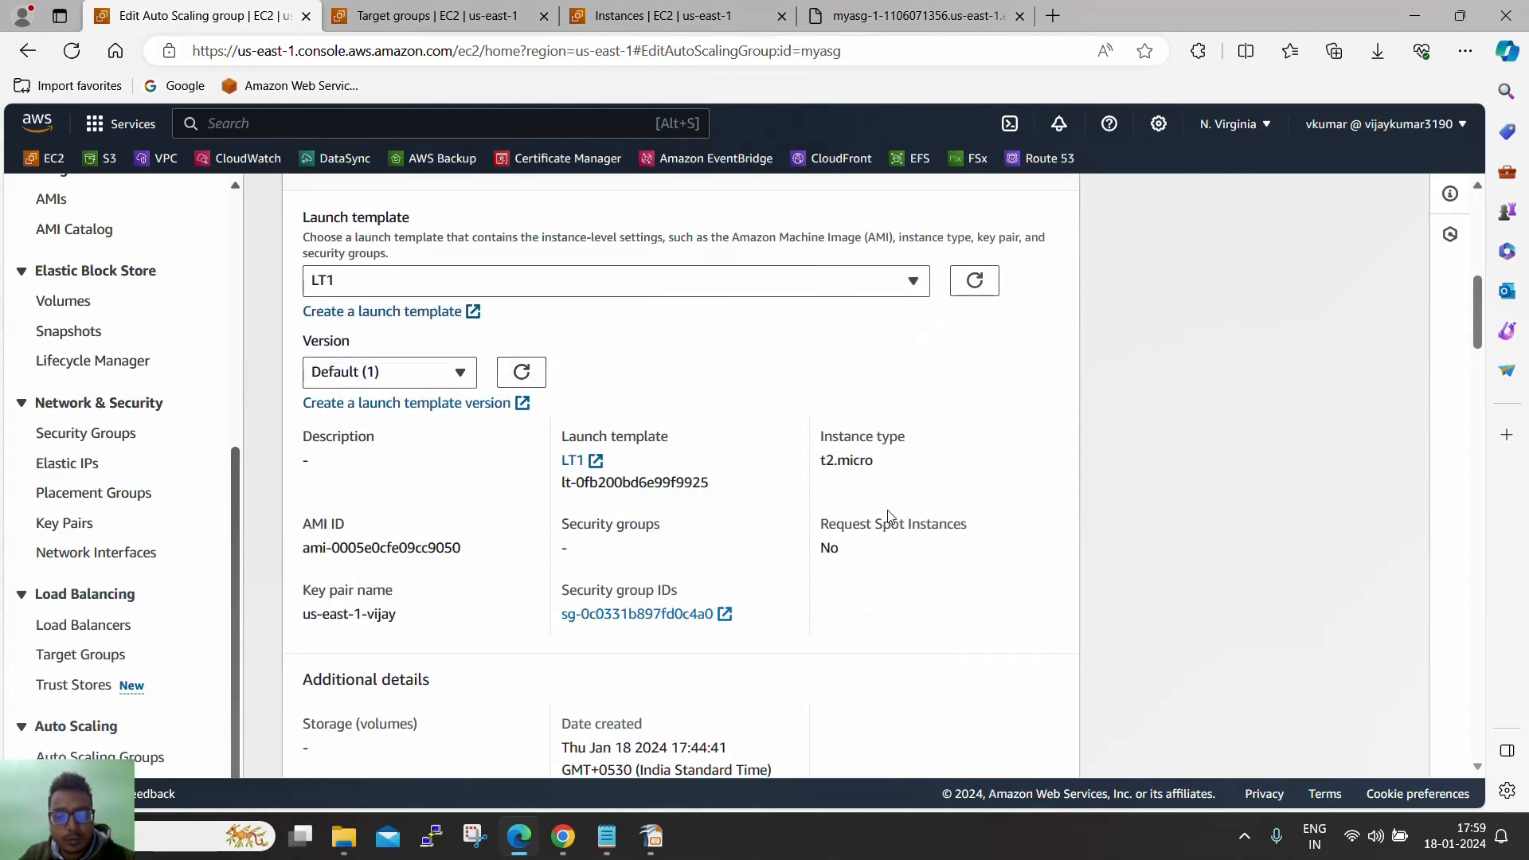
pyautogui.scroll(-5, 876, 558)
pyautogui.scroll(-20, 869, 611)
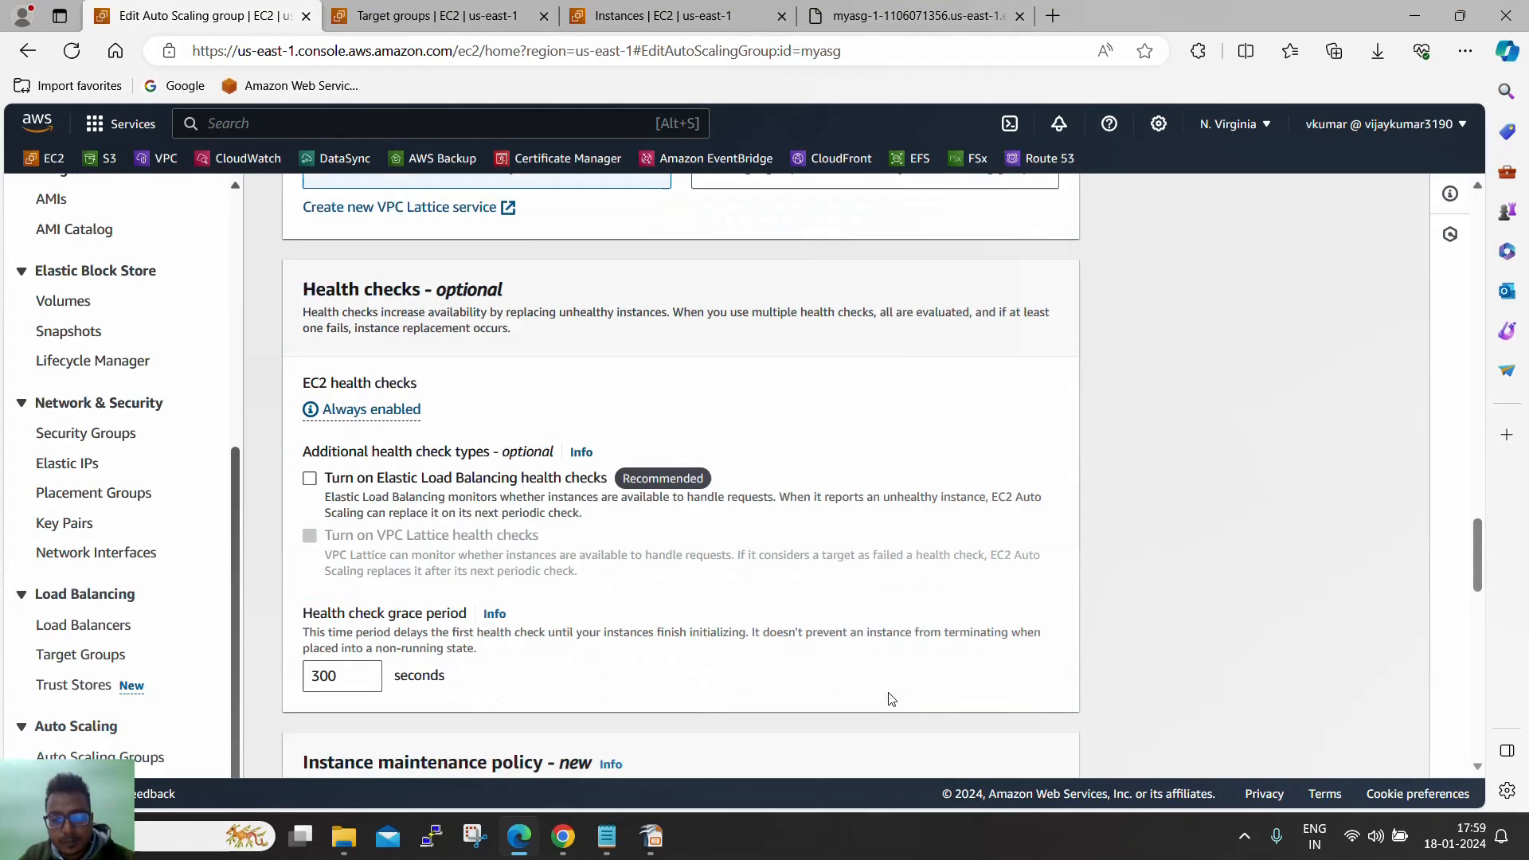
pyautogui.scroll(-10, 896, 697)
pyautogui.click(926, 743)
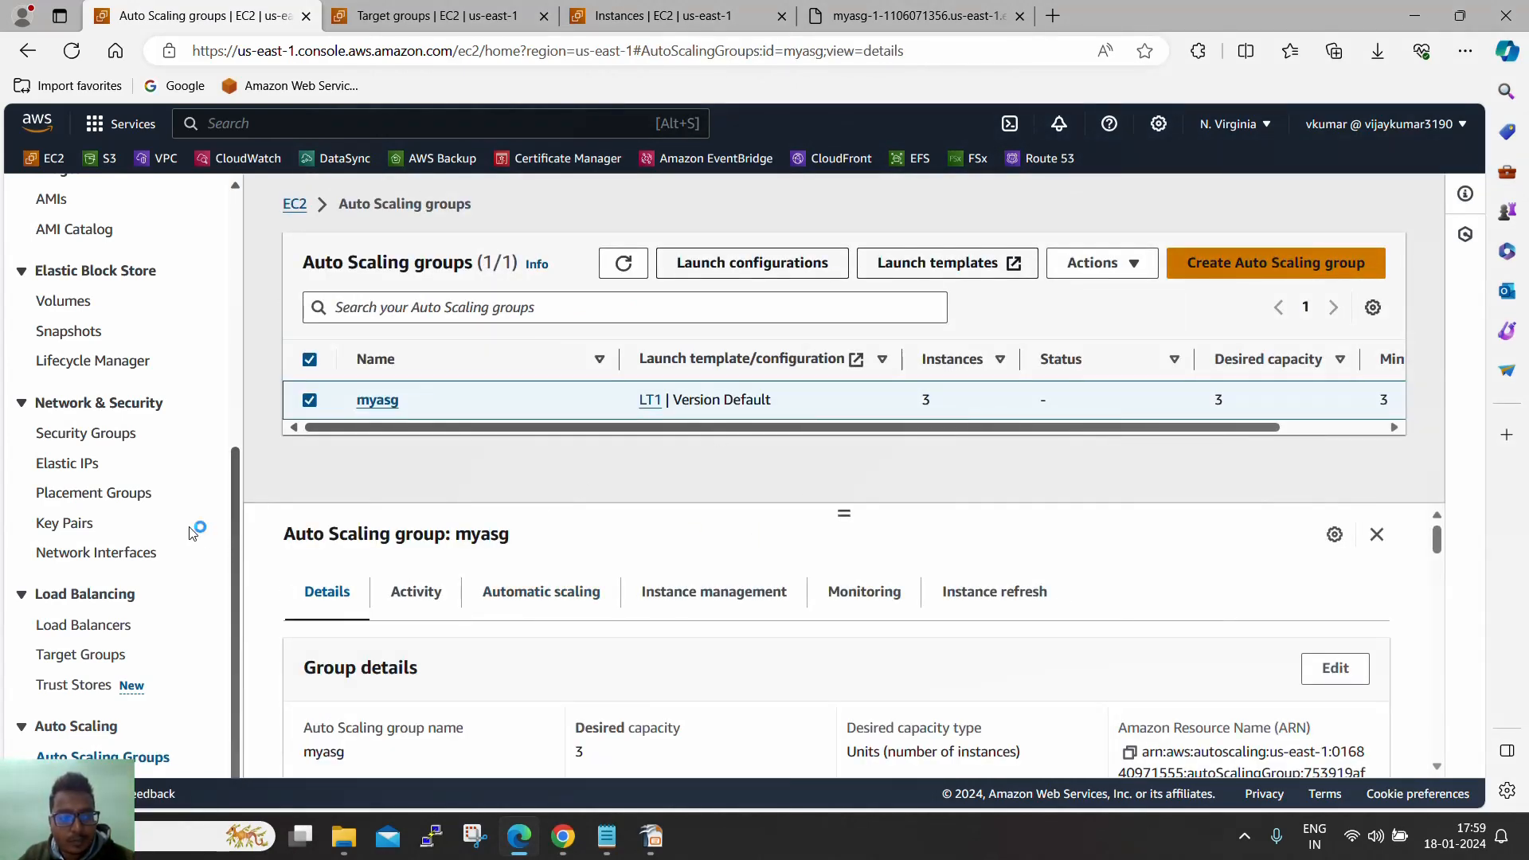
# Step: Look at the running instances list, and reload the load balancer's web page once to see which host responds
pyautogui.scroll(5, 211, 528)
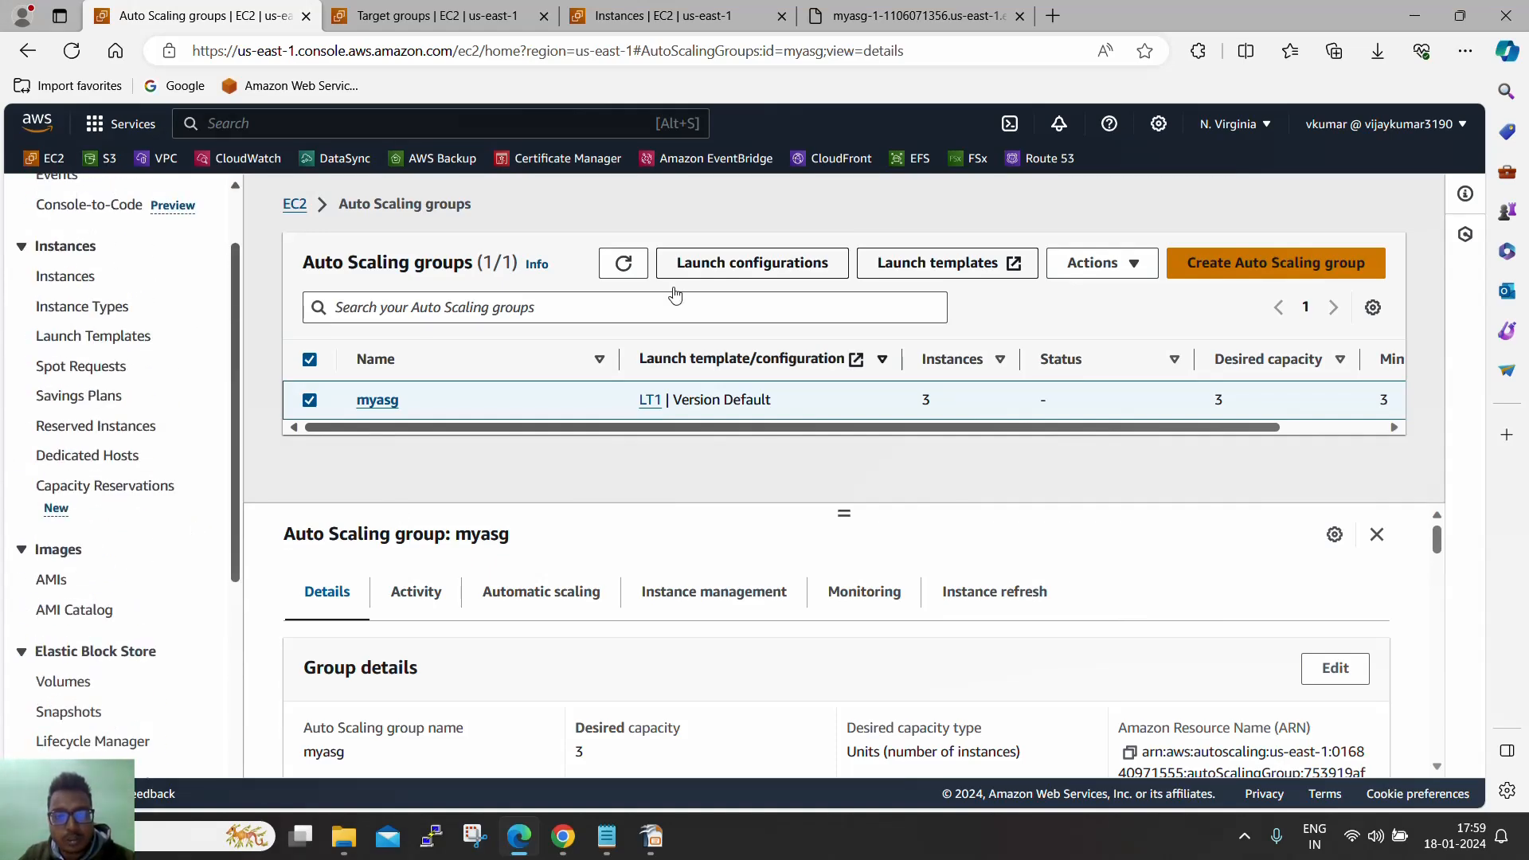
pyautogui.click(665, 16)
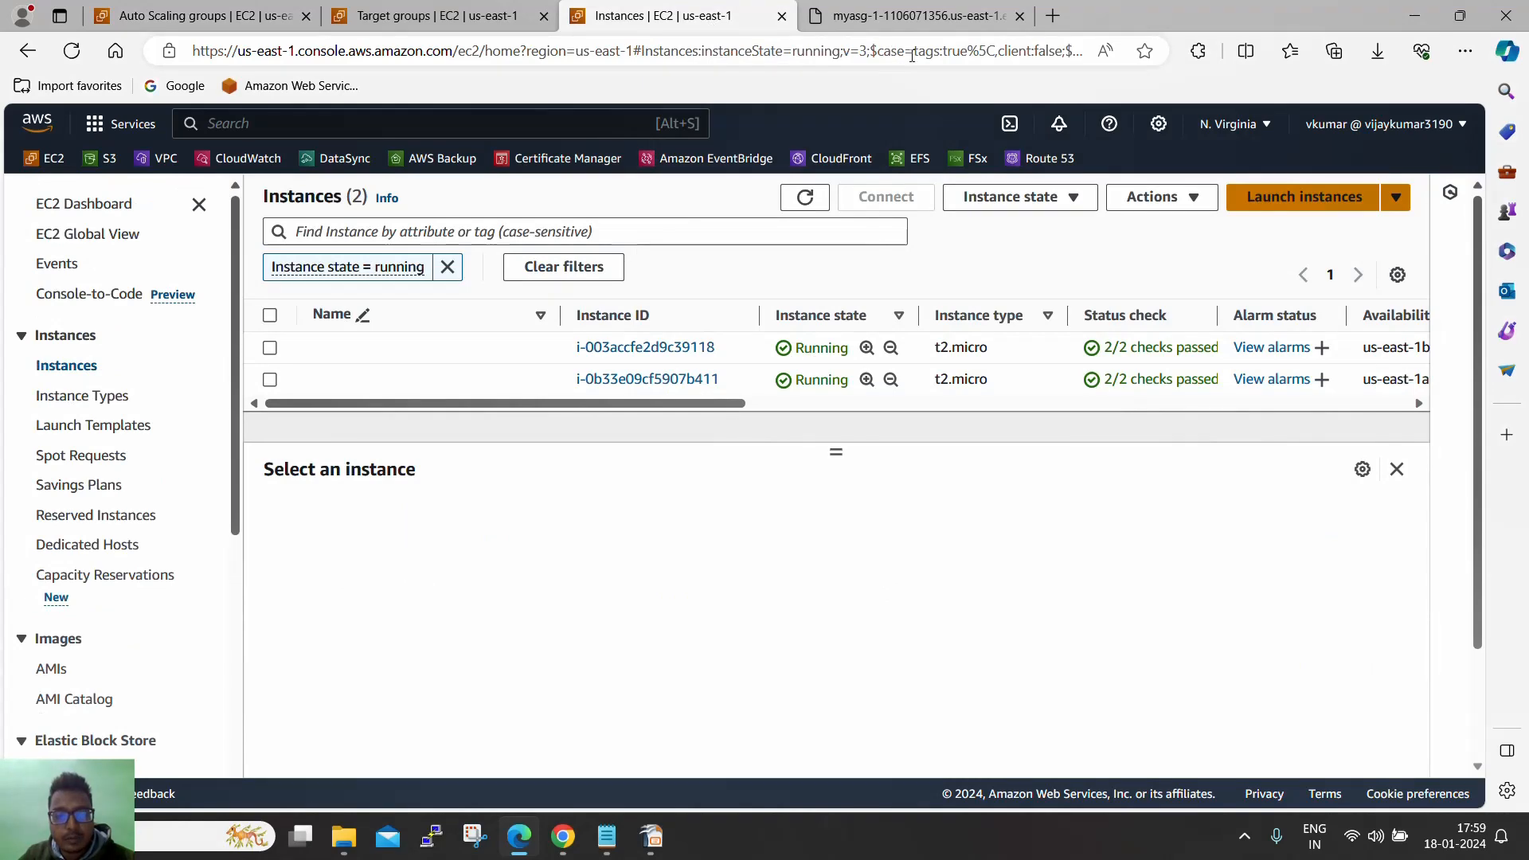
pyautogui.click(924, 16)
pyautogui.click(71, 50)
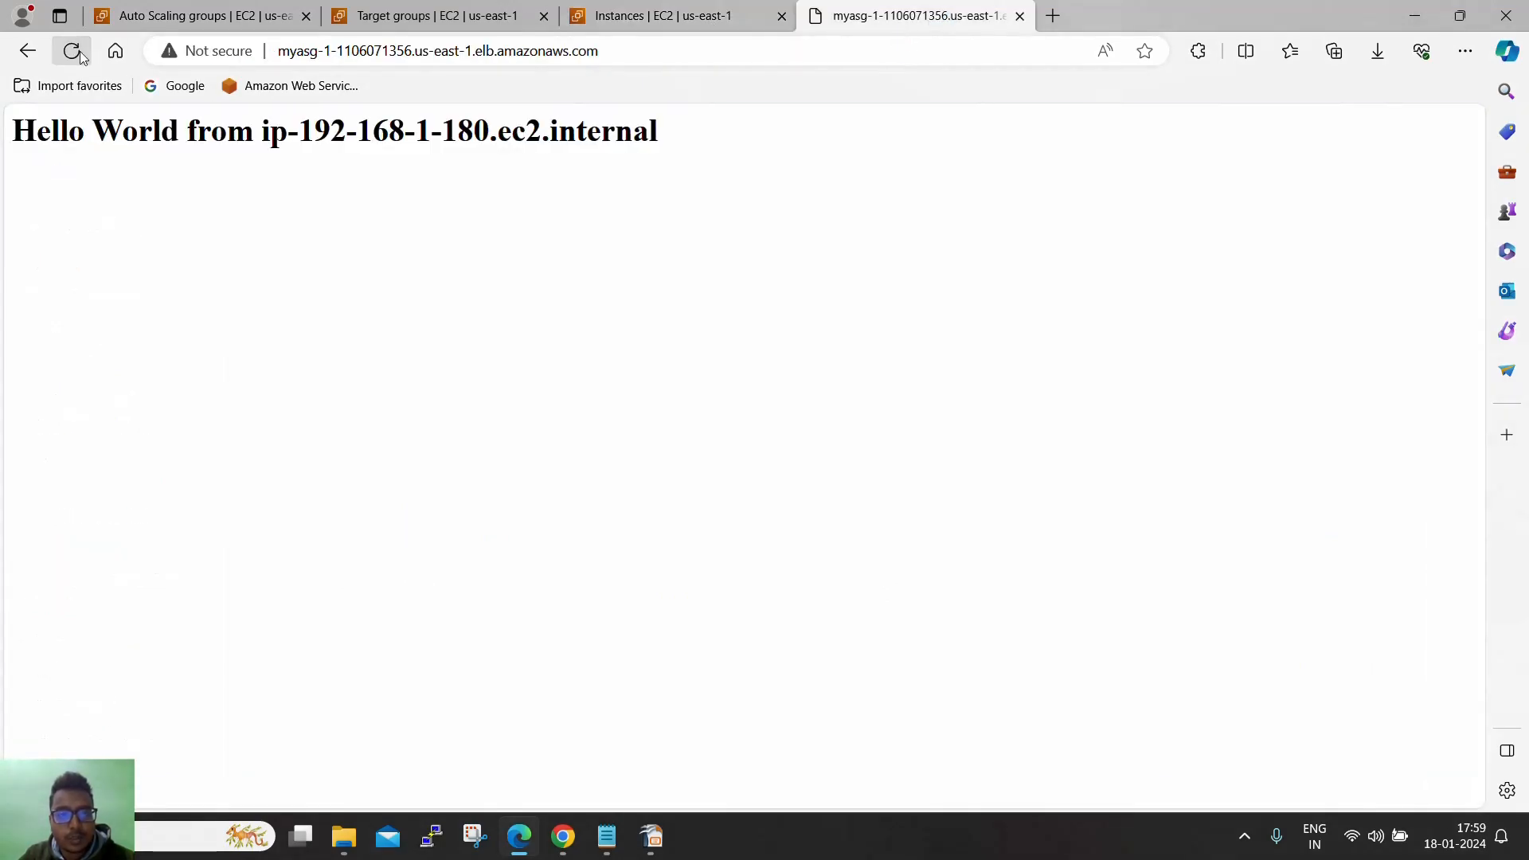
# Step: Refresh the running instances list and compare it with the health status of target group myasg-1's registered targets
pyautogui.click(454, 17)
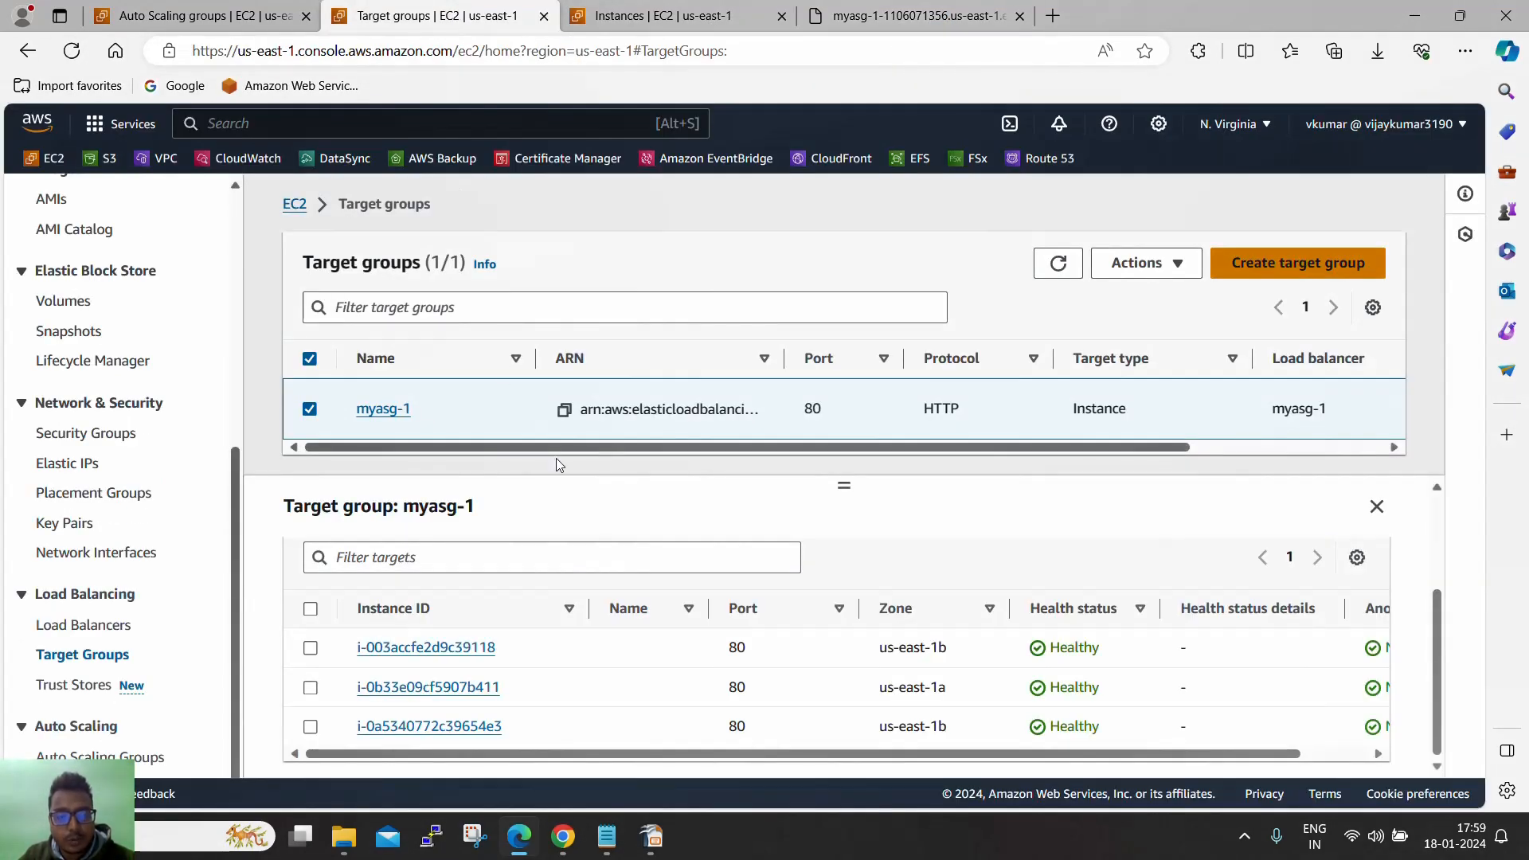
pyautogui.hotkey('ctrl', 'Tab')
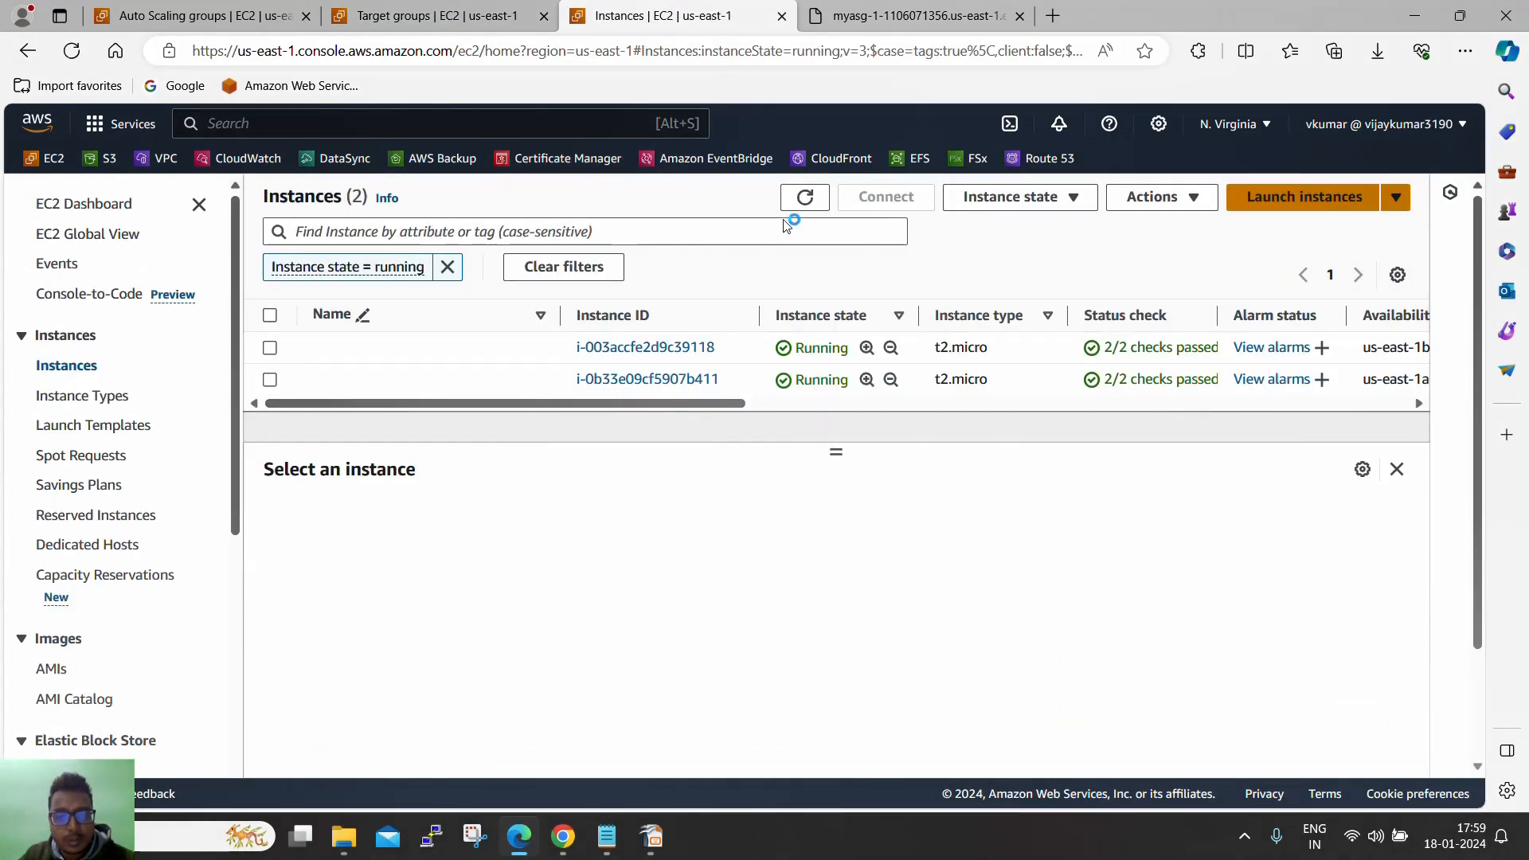
pyautogui.click(804, 197)
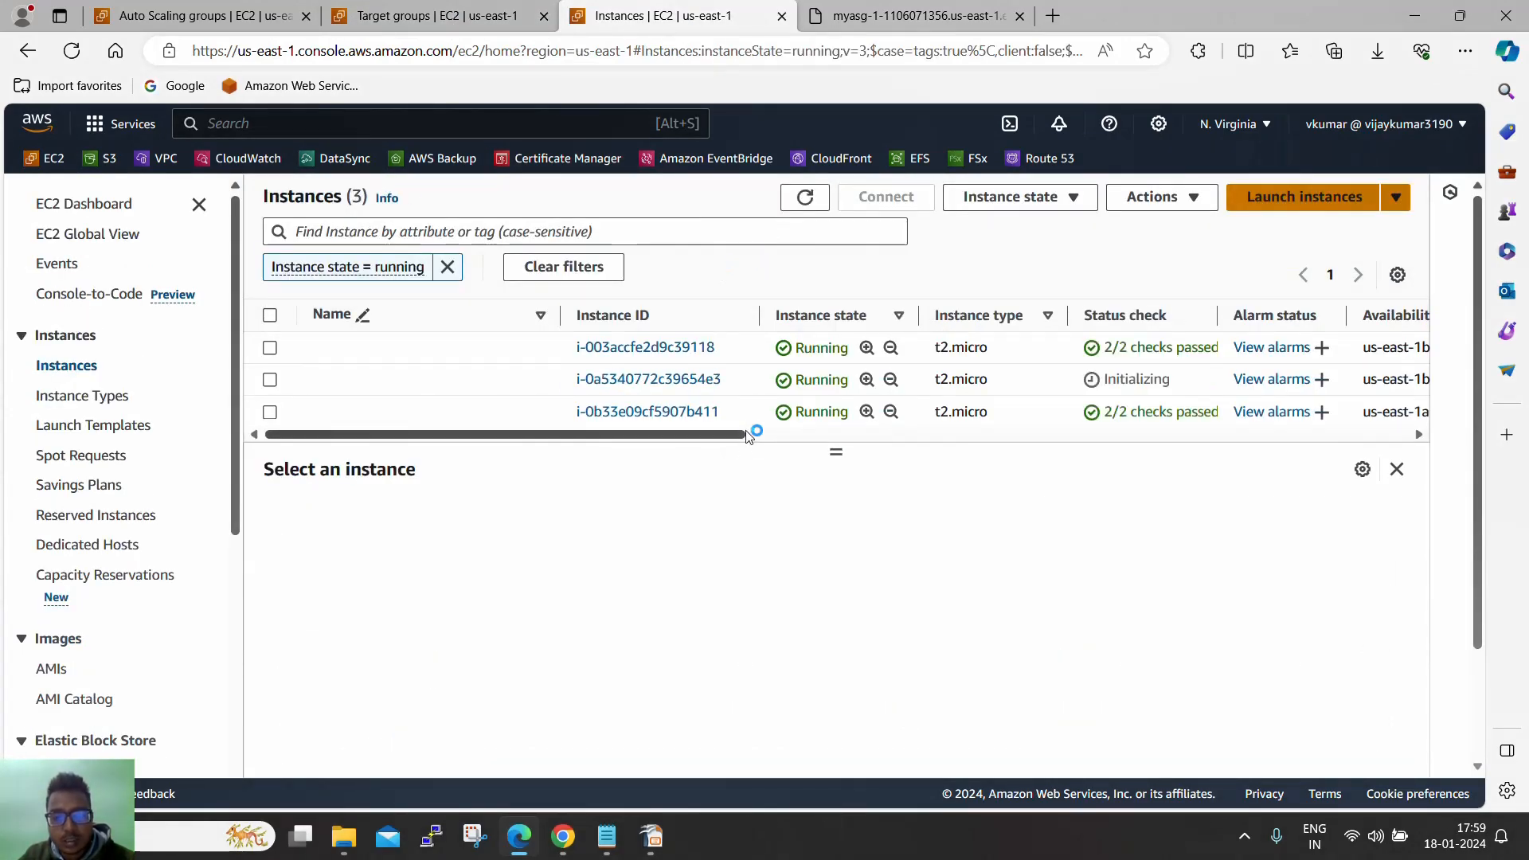
pyautogui.click(468, 22)
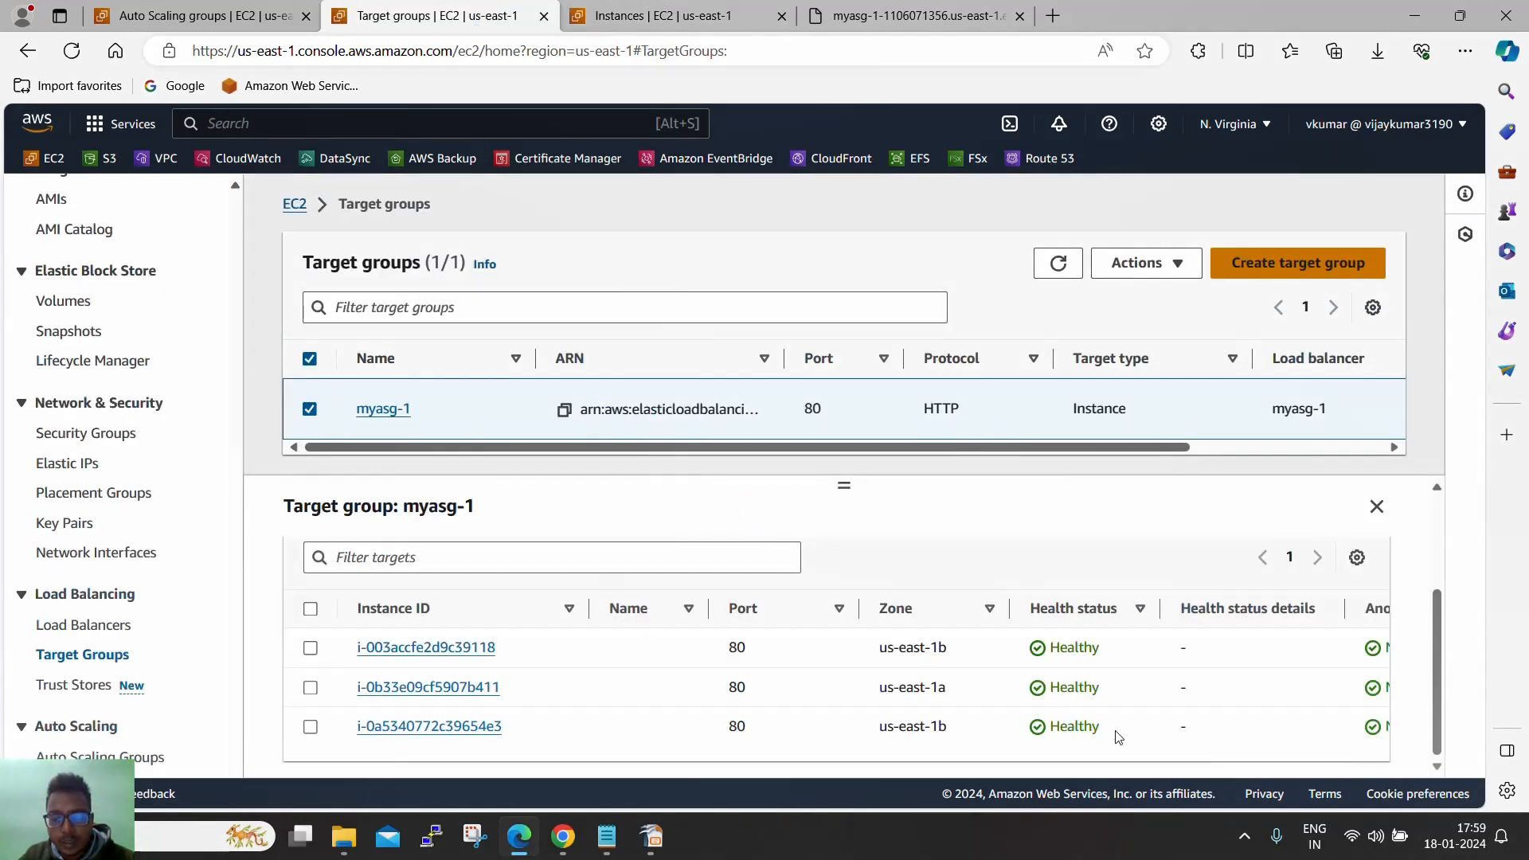
pyautogui.doubleClick(1075, 726)
# Step: Reload the load balancer's web page repeatedly to check whether requests are distributed across all registered instances
pyautogui.click(916, 16)
pyautogui.click(74, 53)
pyautogui.click(72, 54)
pyautogui.click(69, 57)
pyautogui.click(67, 58)
pyautogui.click(67, 57)
pyautogui.click(67, 58)
pyautogui.click(67, 58)
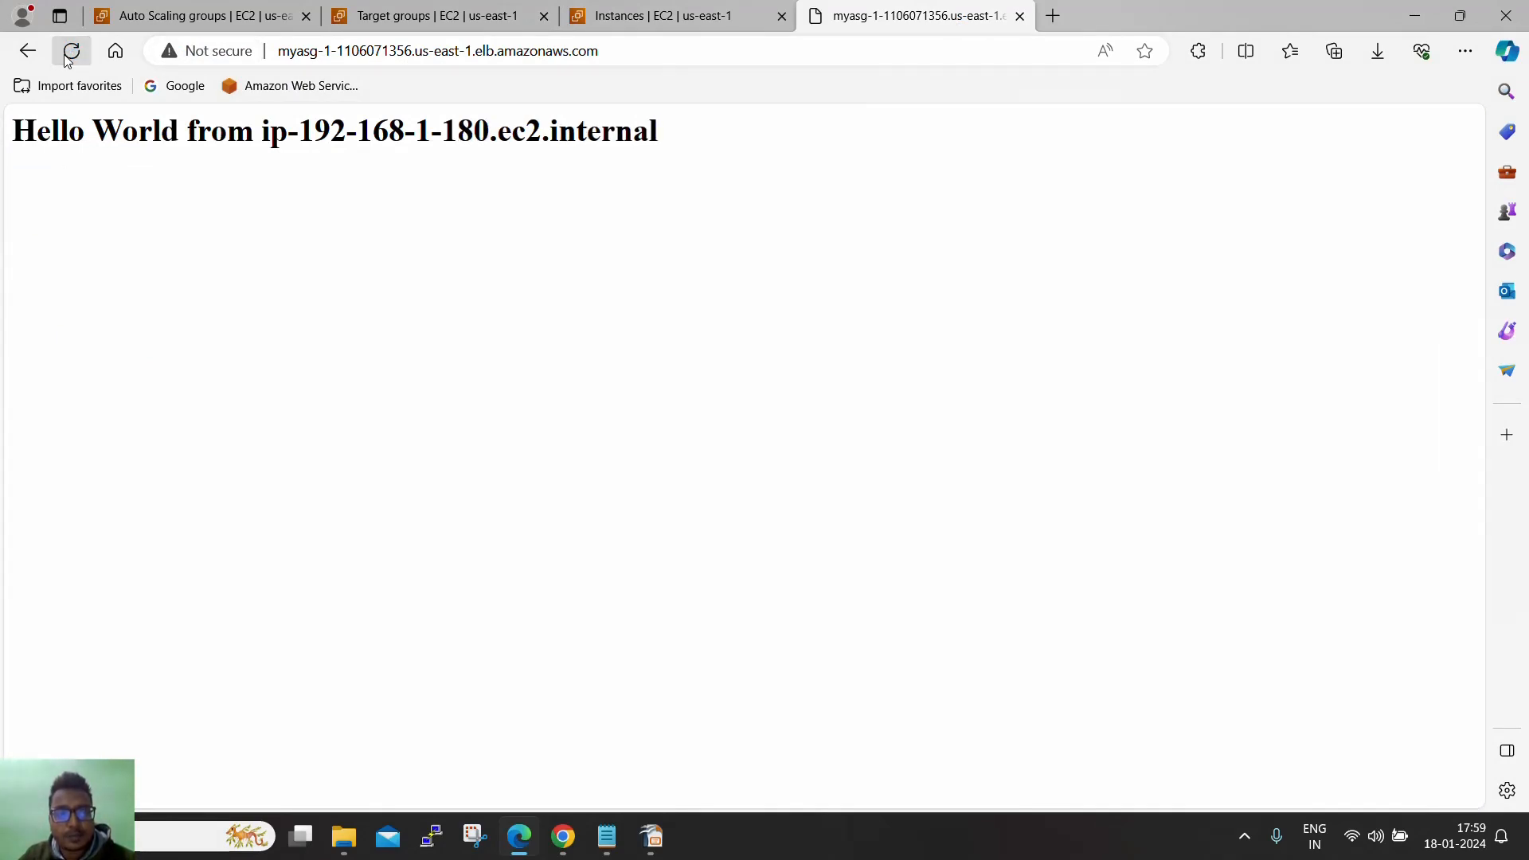